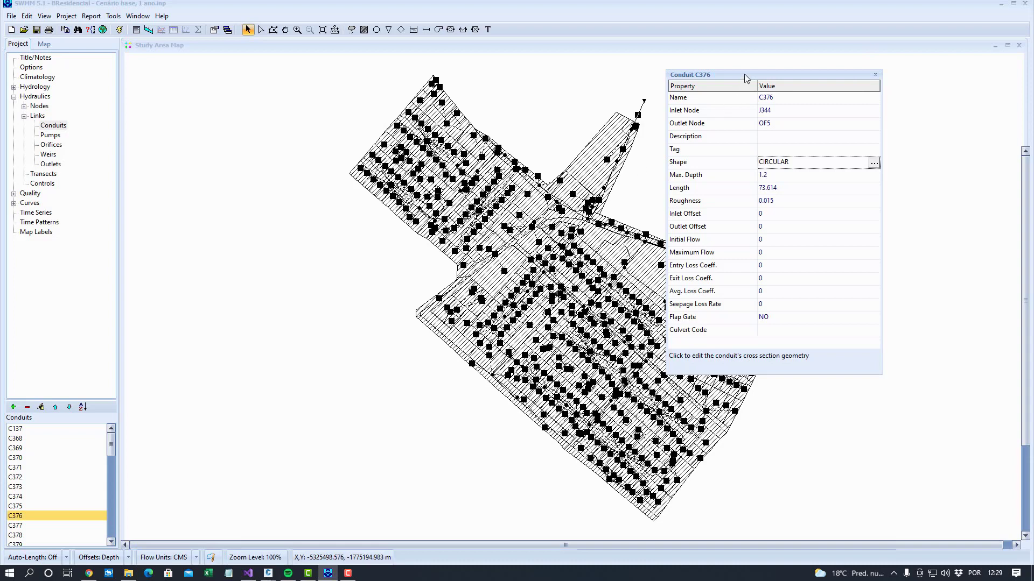
# Close the properties of conduit C376 and open those of junction J359 on the study area map
pyautogui.moveTo(751, 77); pyautogui.dragTo(830, 105)
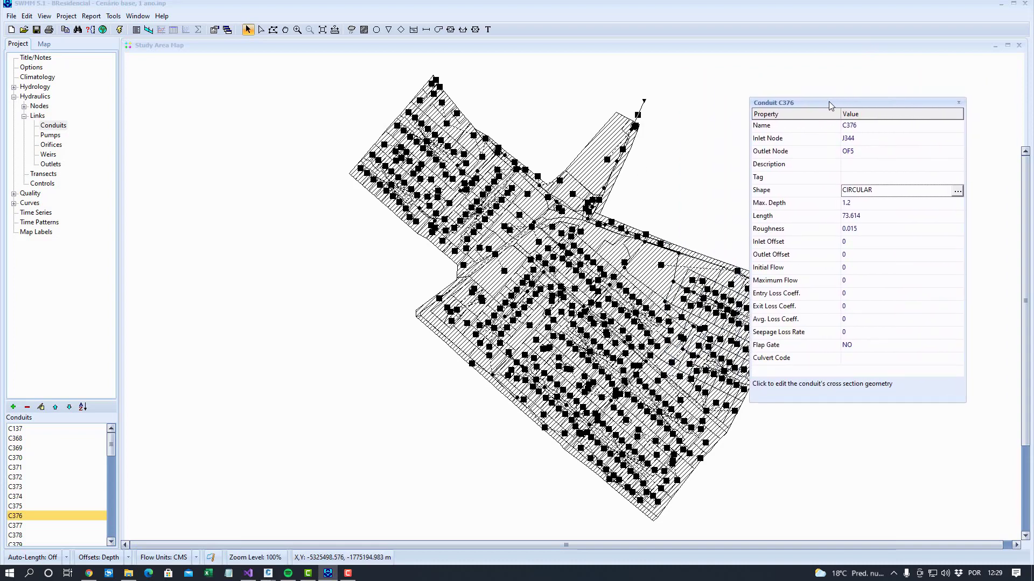
pyautogui.click(958, 103)
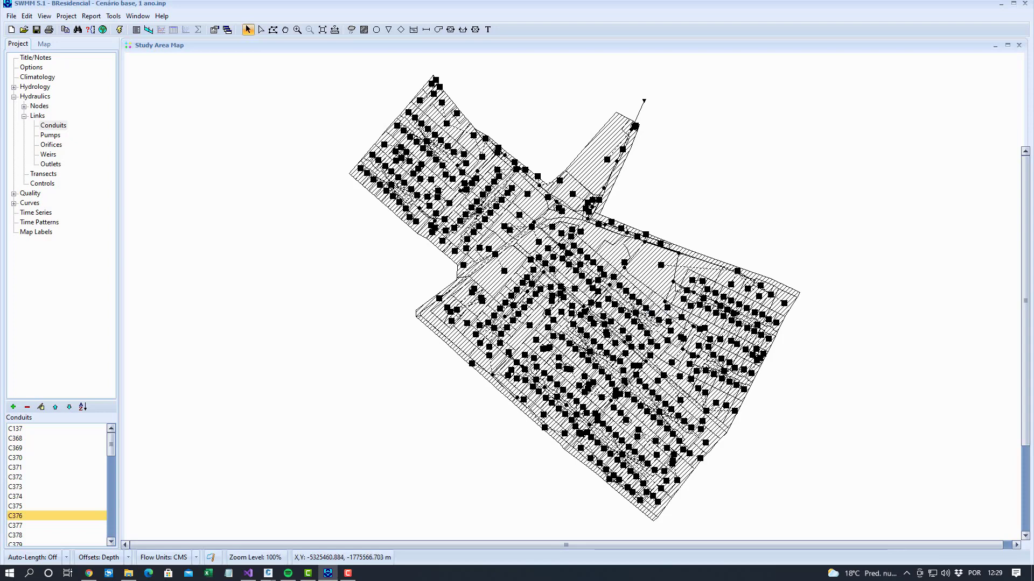
pyautogui.scroll(3, 674, 279)
pyautogui.scroll(-2, 673, 280)
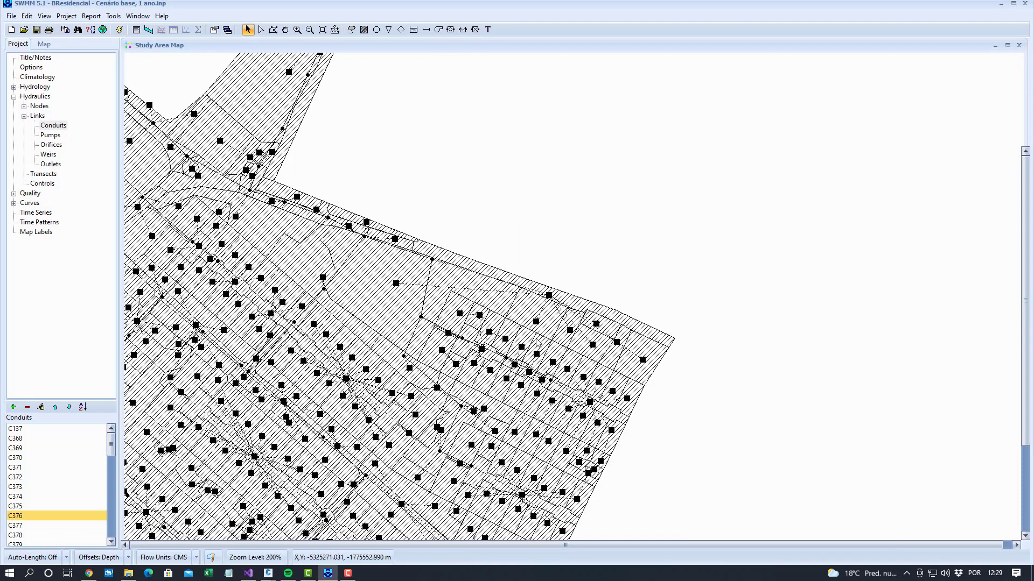
pyautogui.click(403, 355)
pyautogui.doubleClick(403, 355)
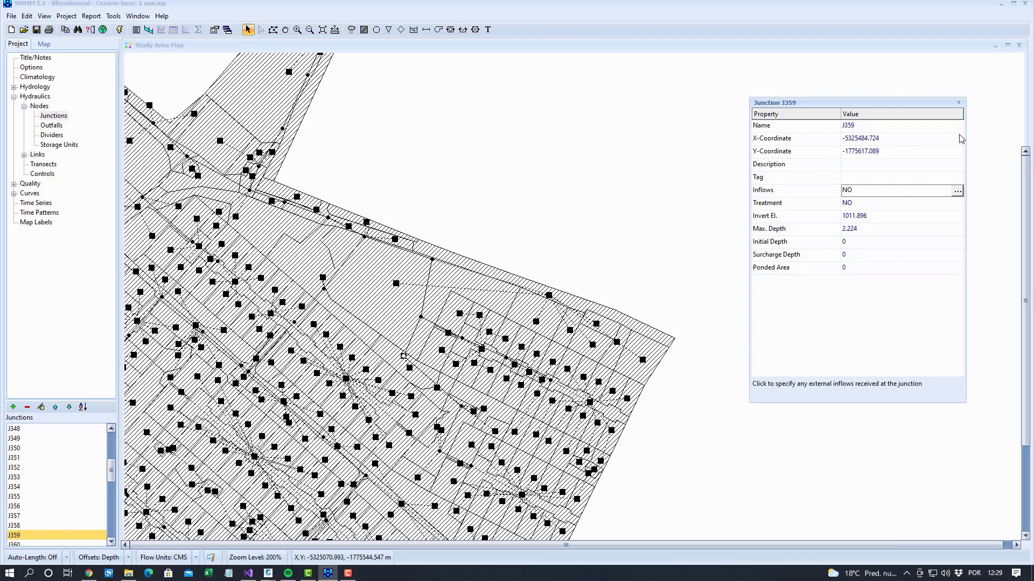
# Review the tag, maximum depth and invert elevation properties of junction J359, and close its properties
pyautogui.click(827, 180)
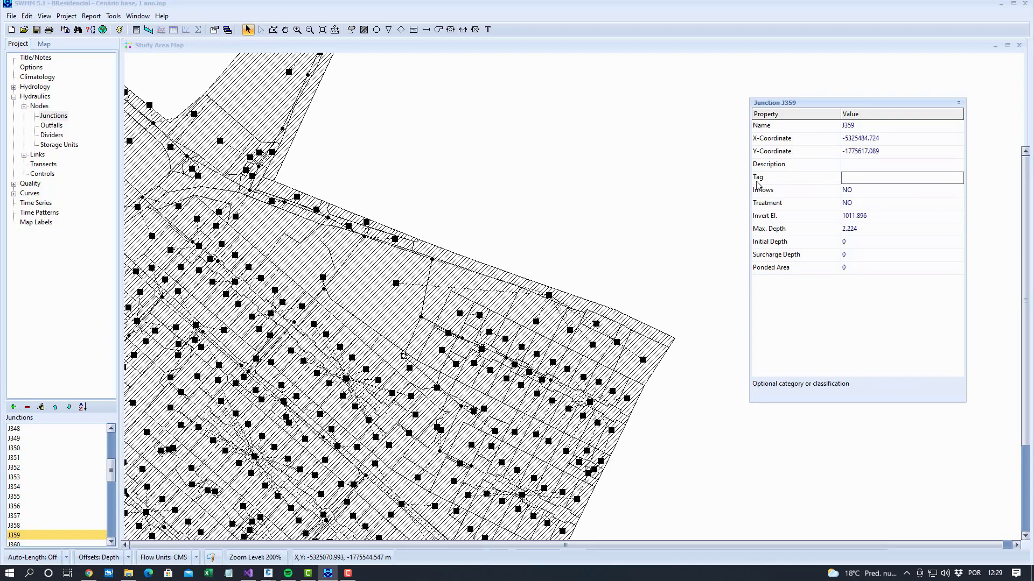
pyautogui.write('P')
pyautogui.press('BackSpace')
pyautogui.press('BackSpace')
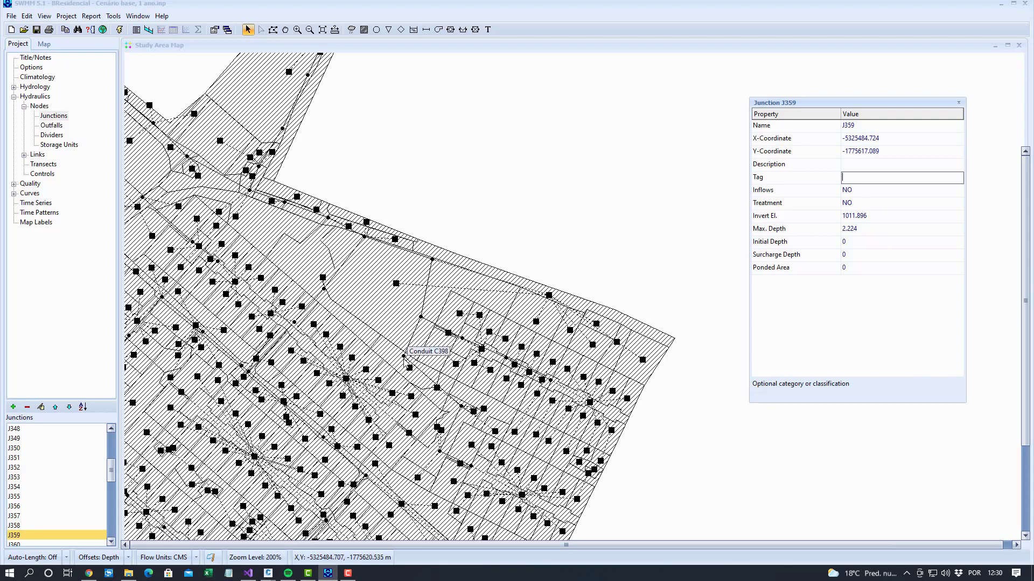
pyautogui.click(798, 233)
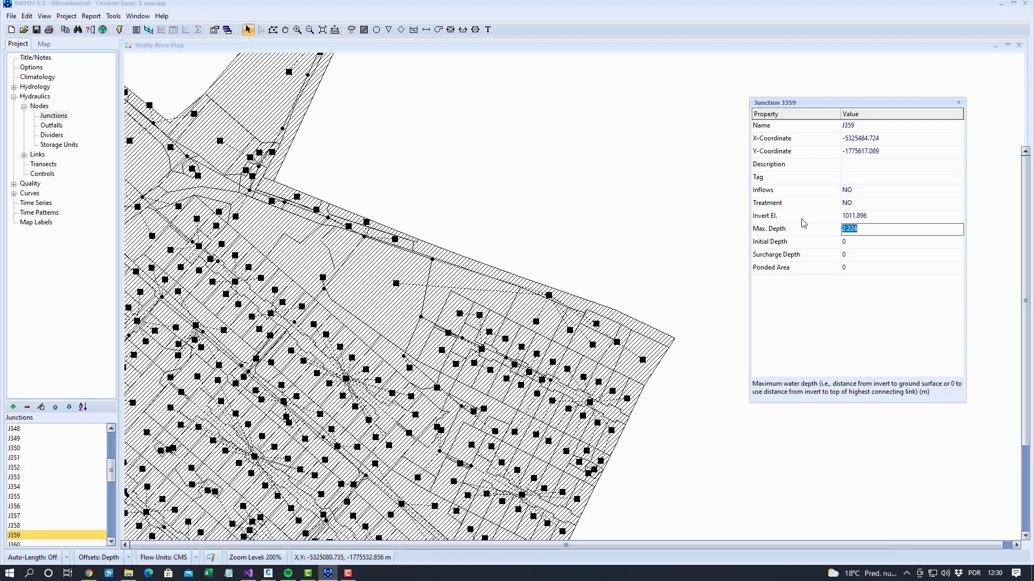
pyautogui.click(804, 222)
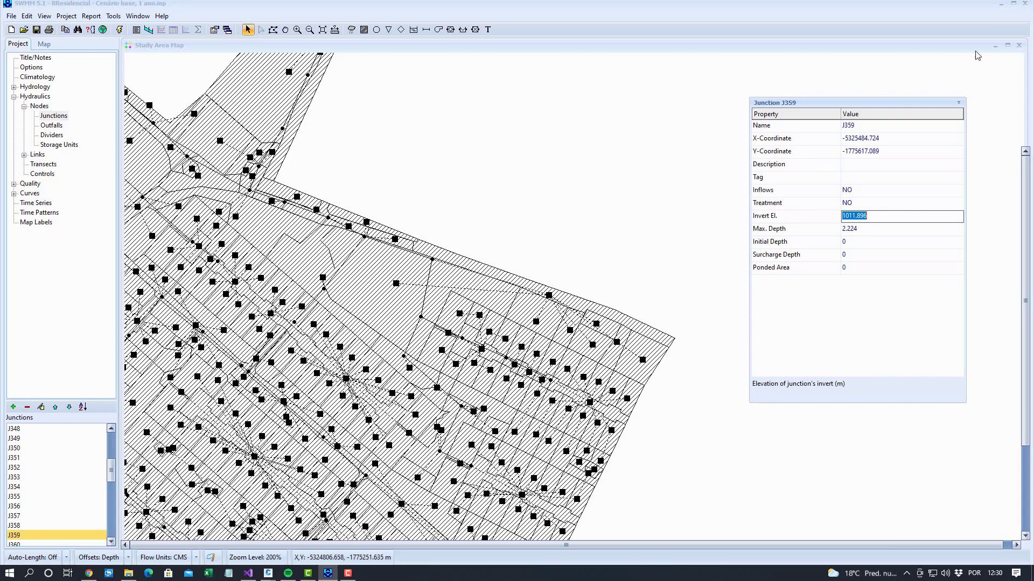
pyautogui.click(959, 102)
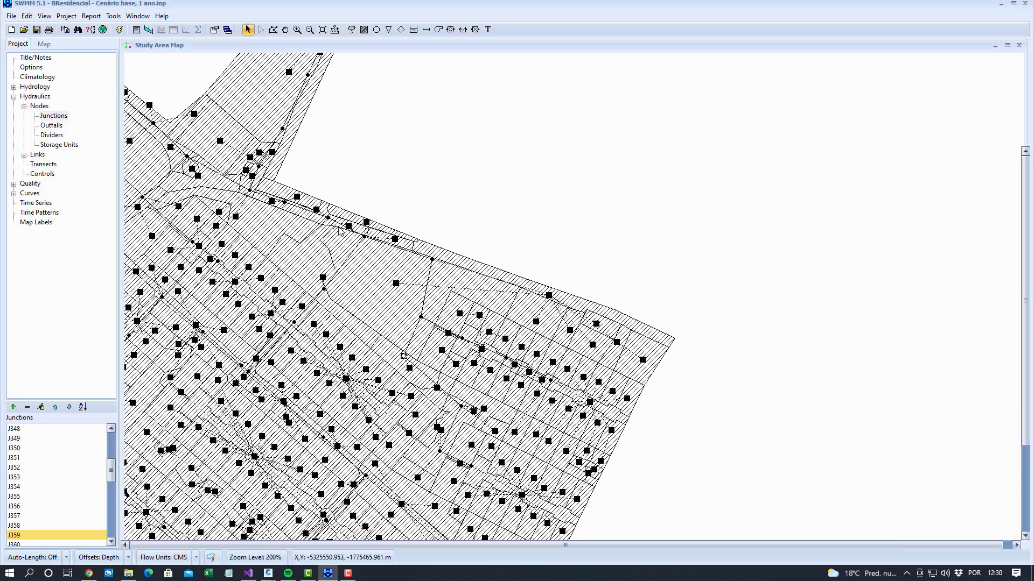
# Inspect conduit C413's cross-section shape and length without changing them, and close its properties
pyautogui.click(296, 102)
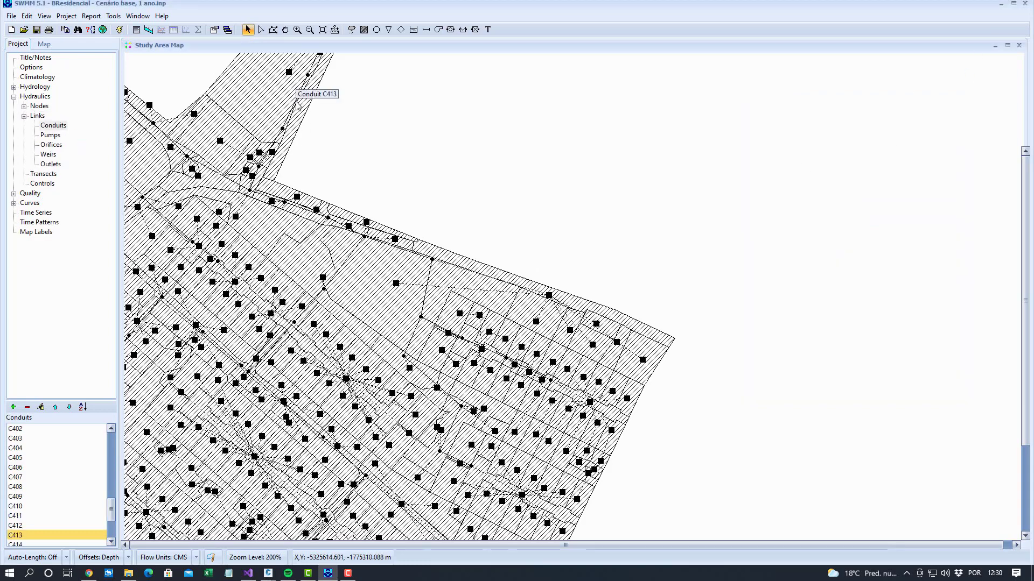
pyautogui.doubleClick(297, 105)
pyautogui.click(799, 189)
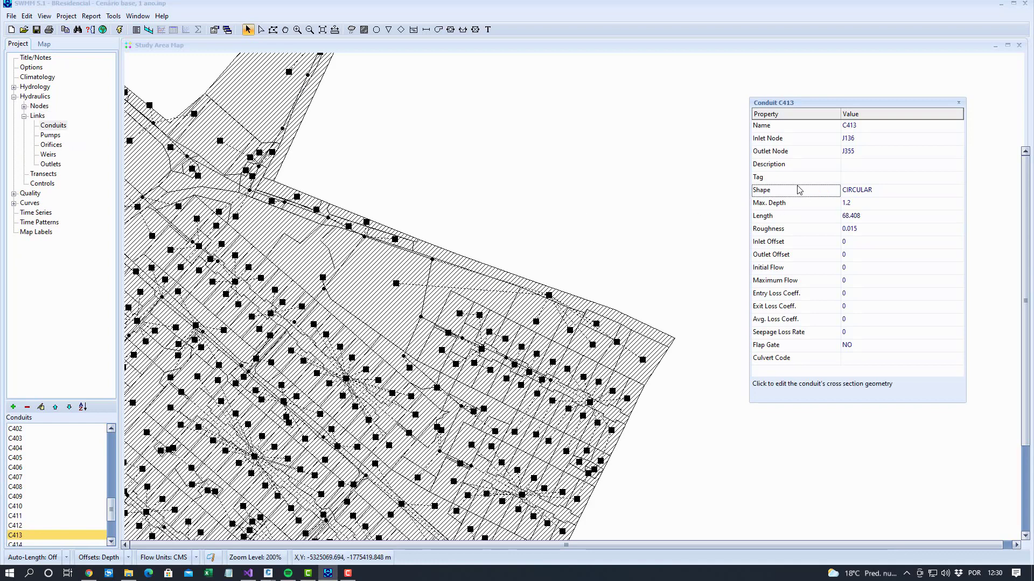
pyautogui.click(957, 192)
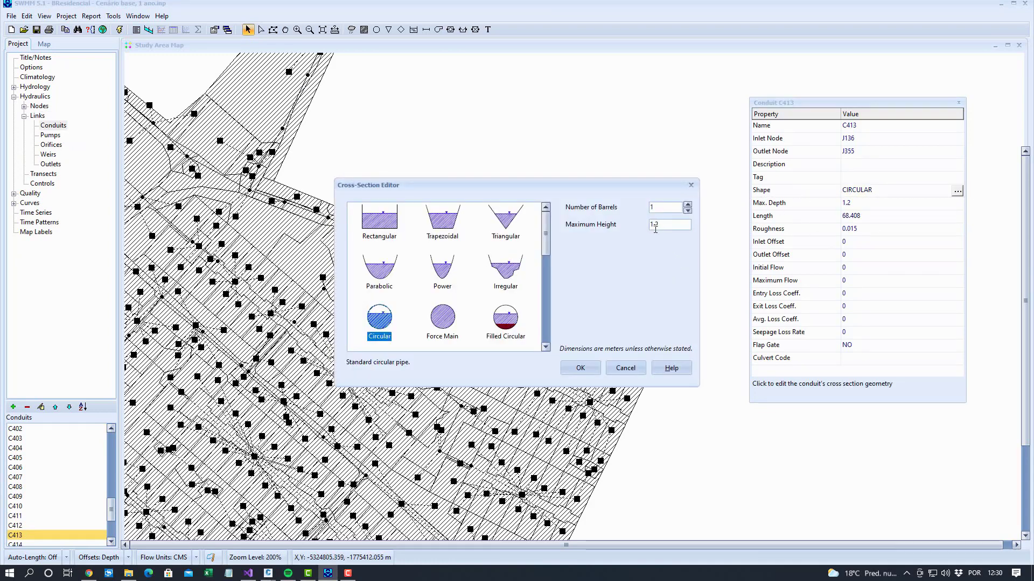
pyautogui.click(637, 373)
pyautogui.click(814, 217)
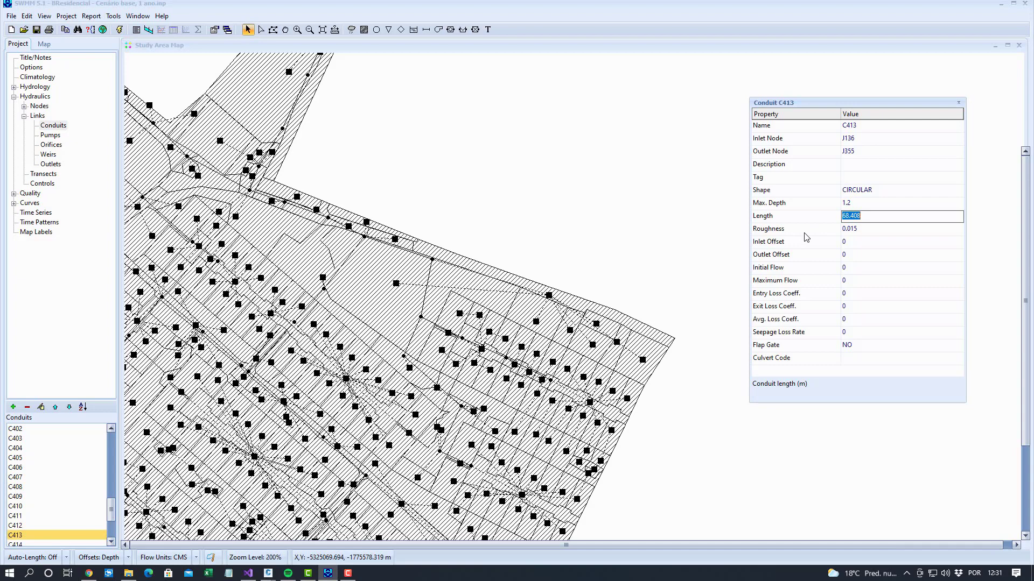
pyautogui.click(958, 103)
pyautogui.scroll(-1, 673, 225)
pyautogui.scroll(1, 676, 243)
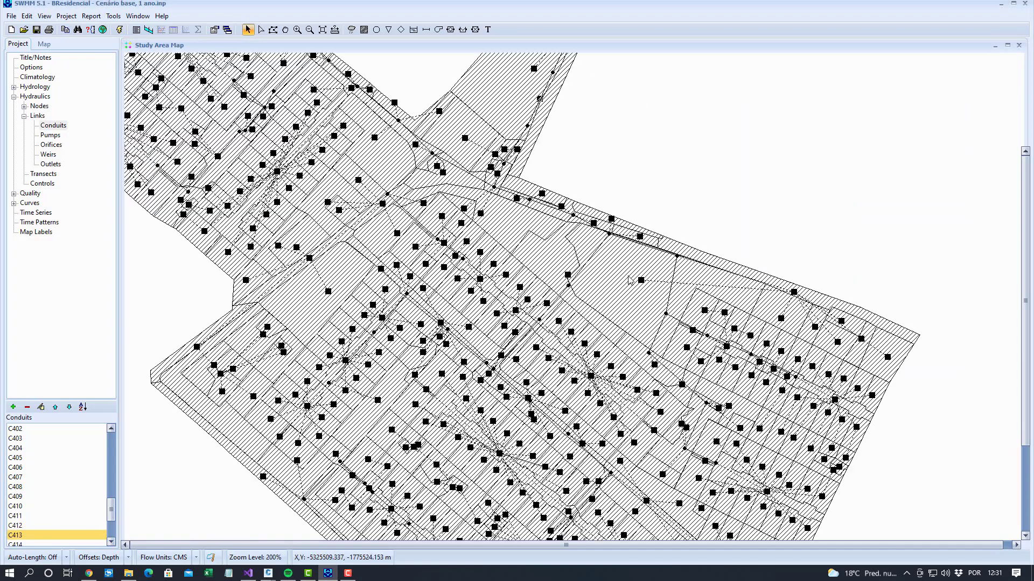
pyautogui.click(39, 68)
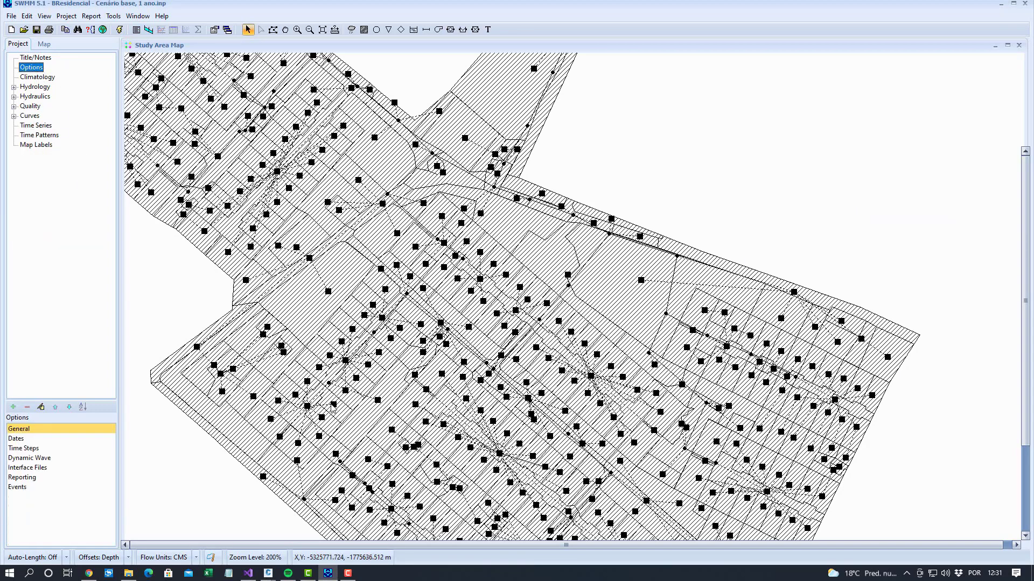
# Switch to Civil 3D, dismissing the open SWMM text report, and show the Configurações tree in the SOLIDOS Toolspace
pyautogui.moveTo(268, 573)
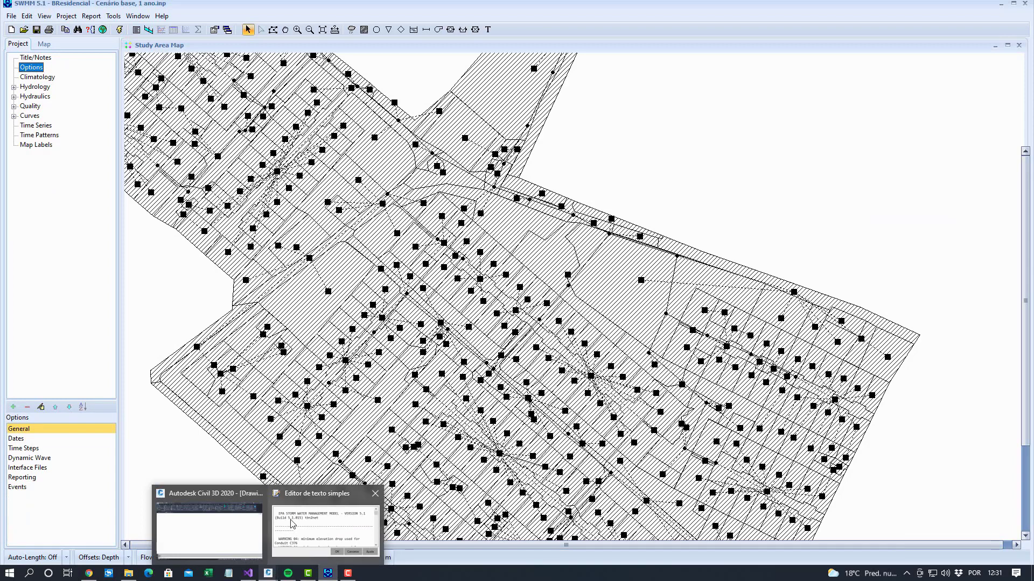
pyautogui.click(317, 525)
pyautogui.click(579, 337)
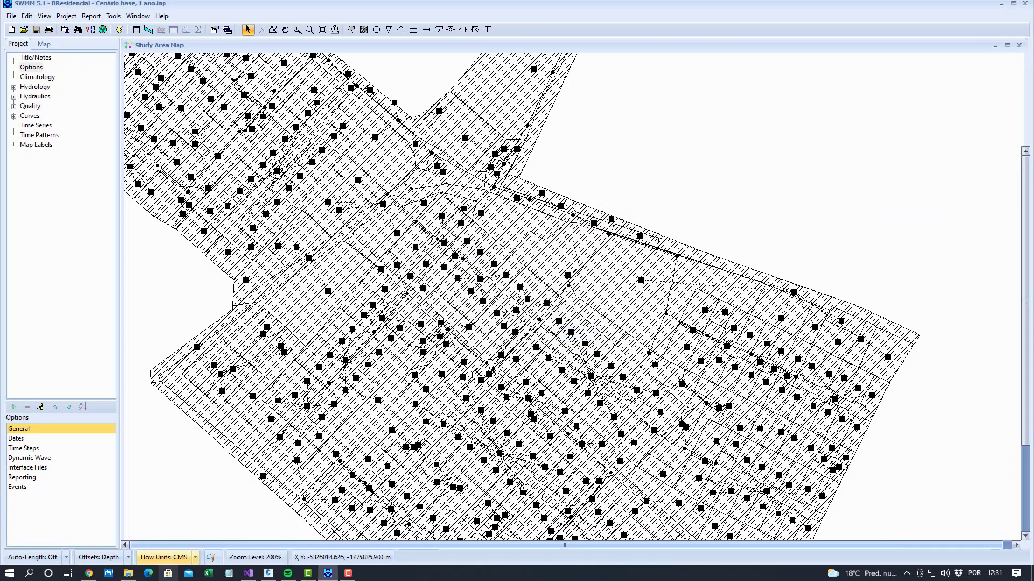
pyautogui.click(275, 575)
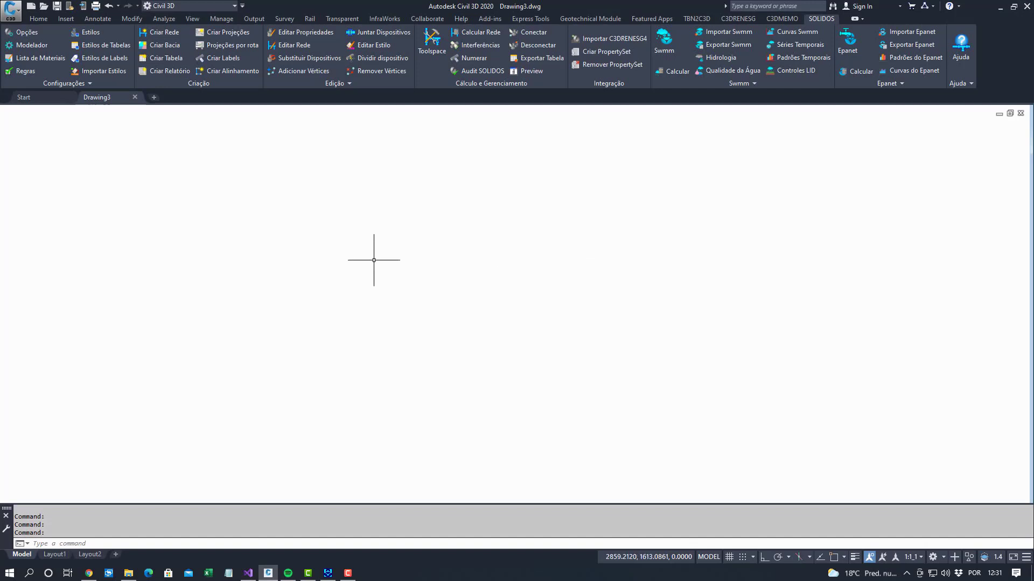
pyautogui.click(431, 43)
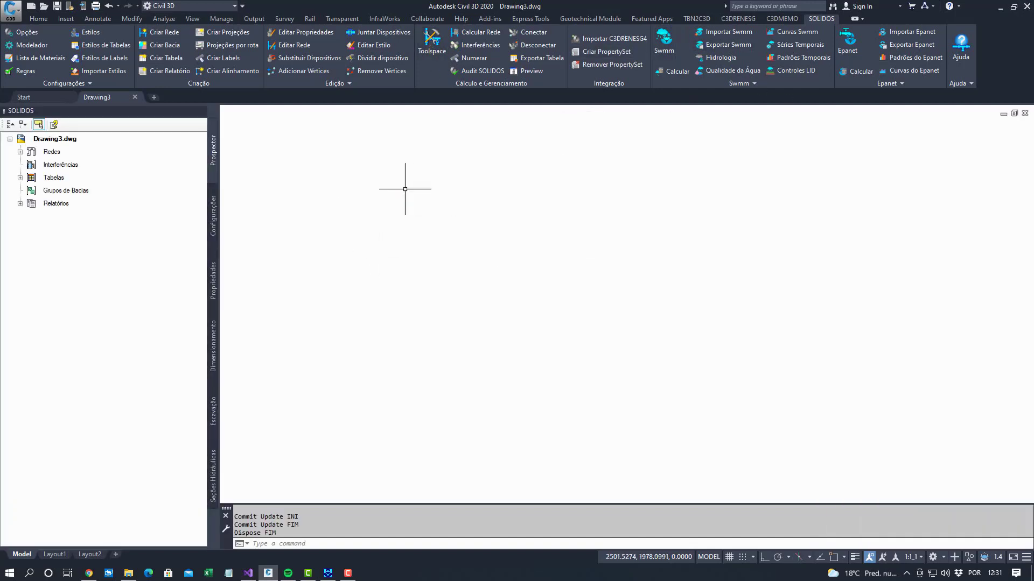
pyautogui.click(213, 216)
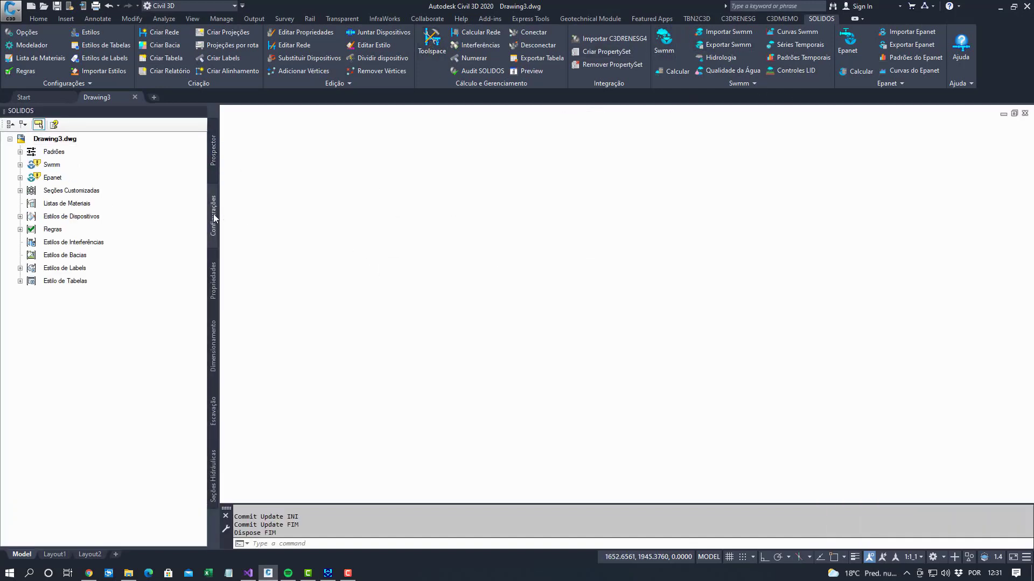
# Check the Seções Customizadas and Listas de Materiais entries of Drawing3.dwg
pyautogui.click(20, 191)
pyautogui.click(20, 191)
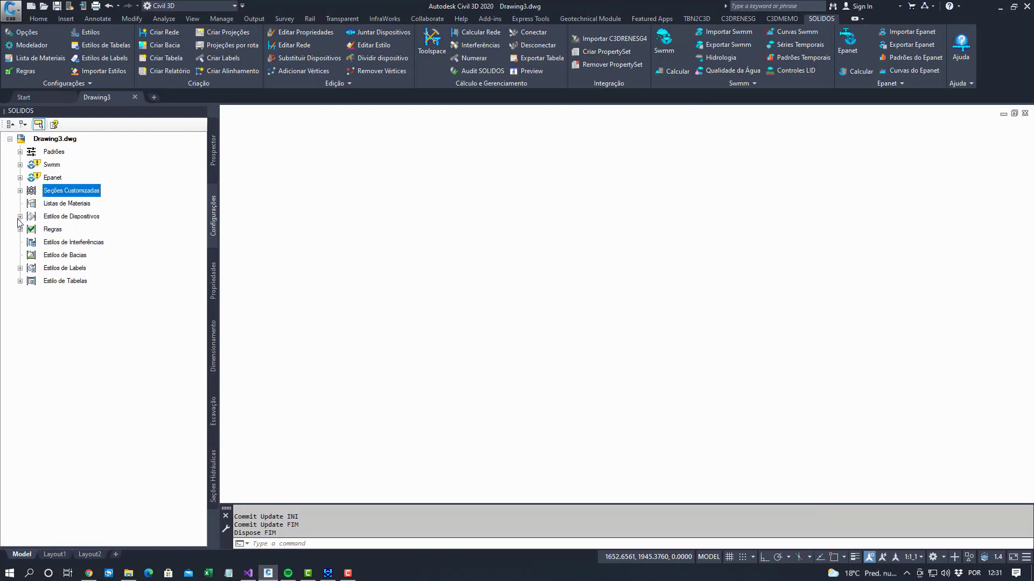
pyautogui.click(57, 207)
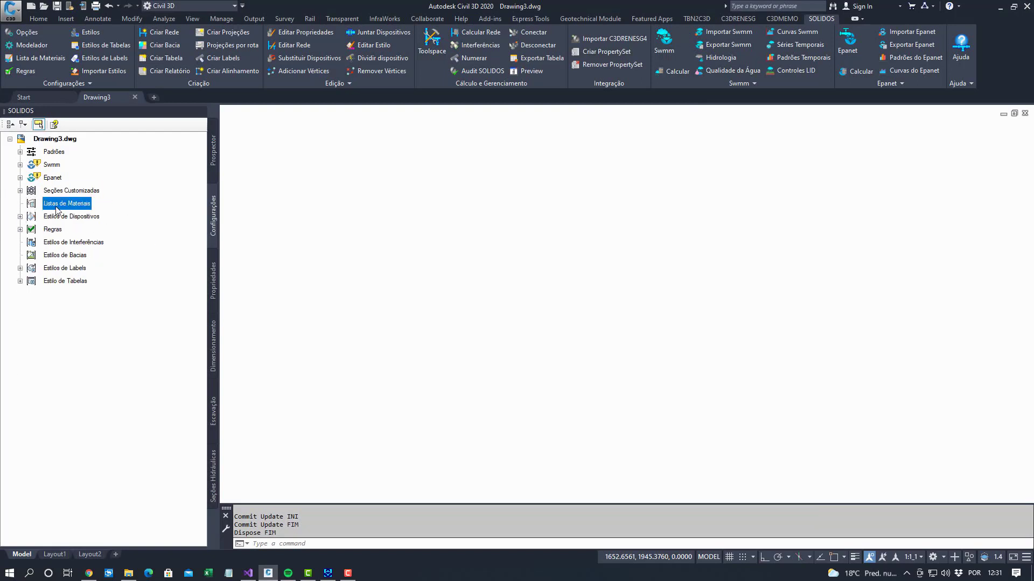
pyautogui.click(78, 195)
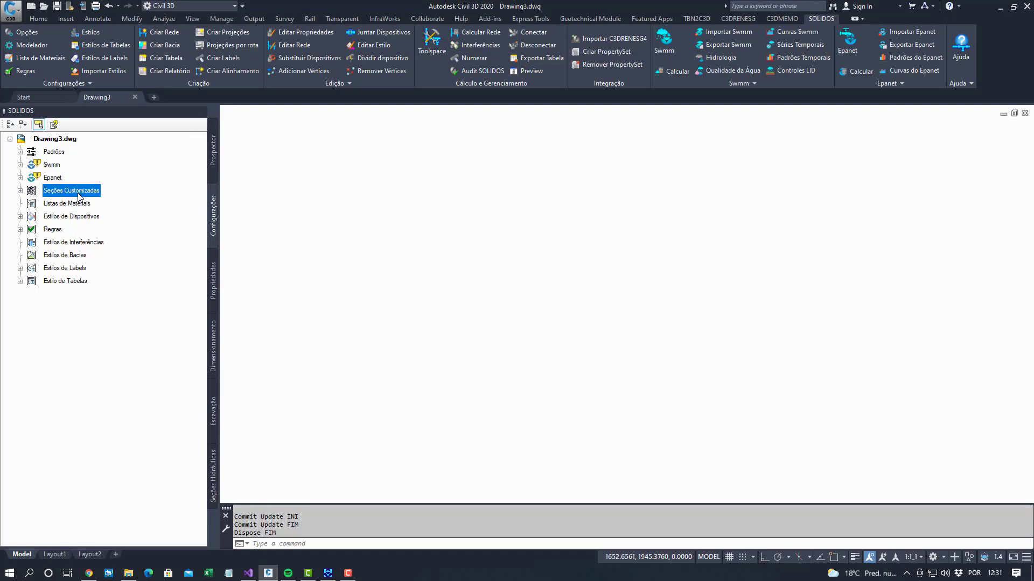
# Start a style import into Drawing3.dwg using catalogo_limpo.dwg from the SOLIDOS português\Suporte folder as the source
pyautogui.rightClick(69, 138)
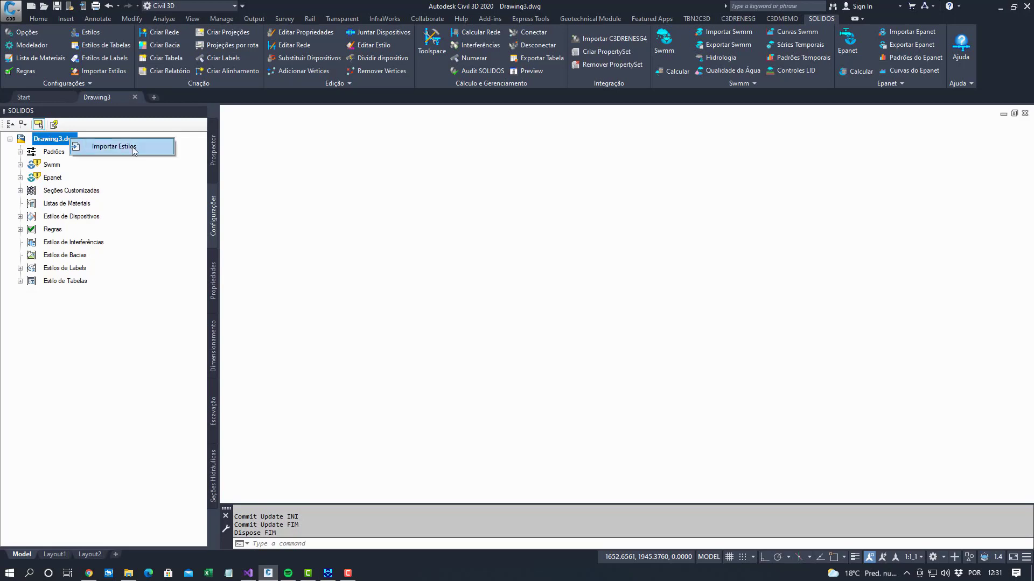
pyautogui.click(131, 146)
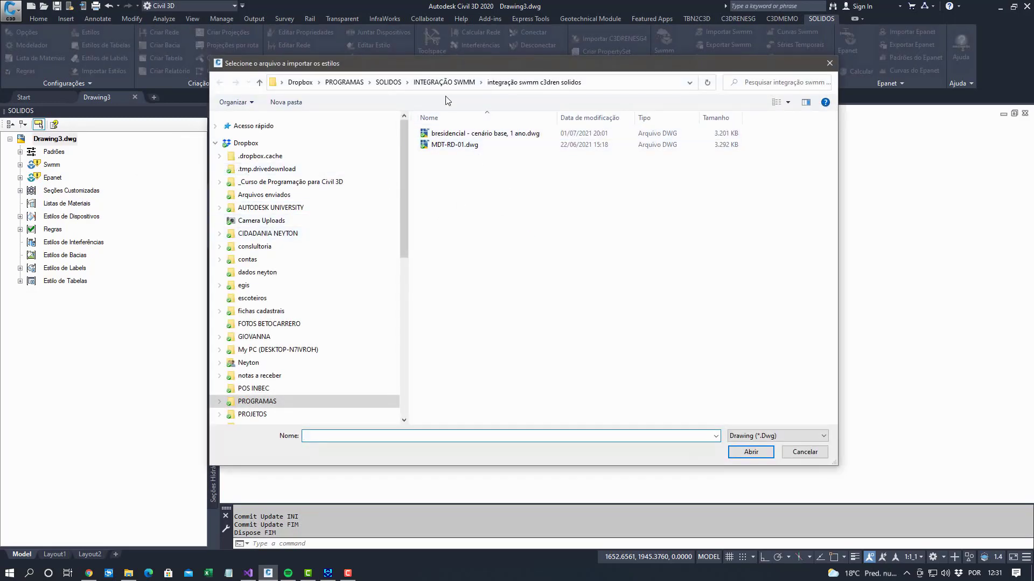
pyautogui.click(388, 82)
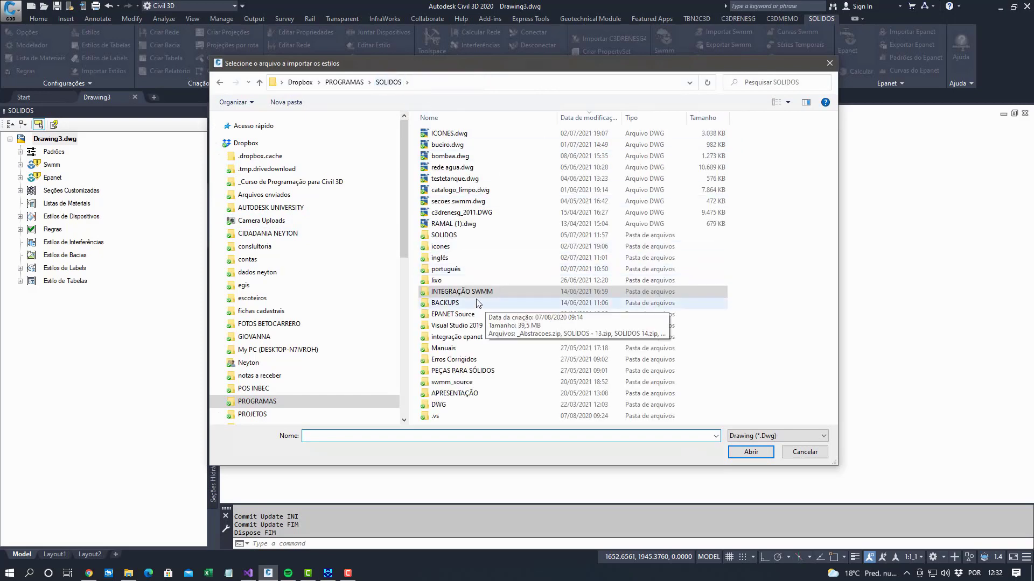
pyautogui.doubleClick(450, 269)
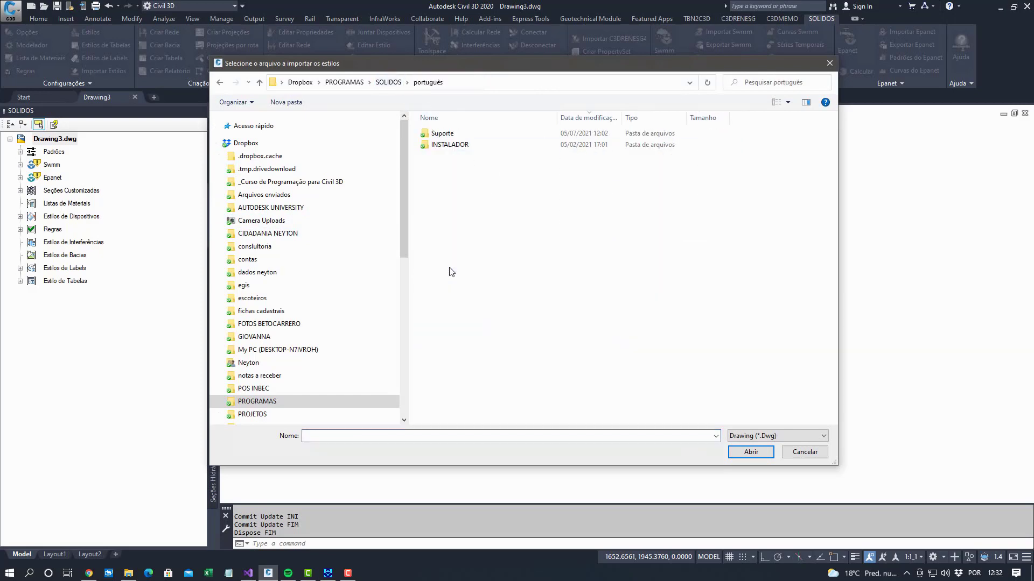
pyautogui.doubleClick(450, 134)
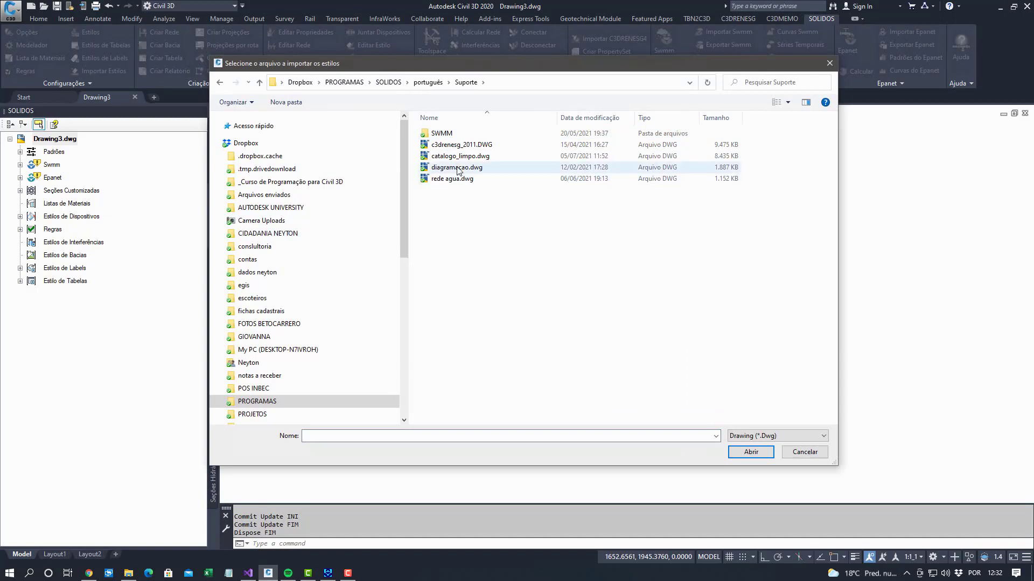
pyautogui.click(457, 156)
pyautogui.click(748, 451)
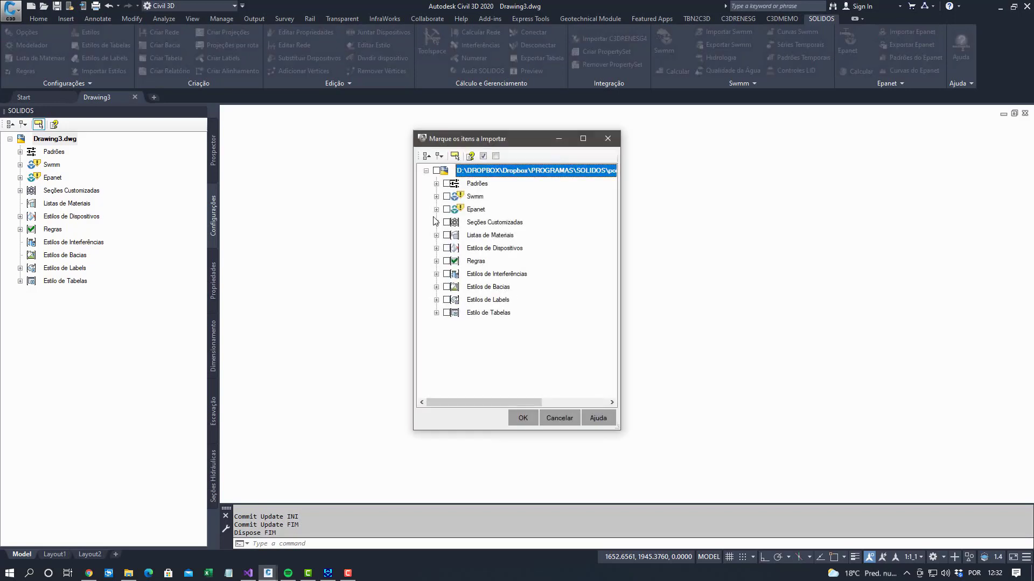
# Mark Poço de Visita Retangular for import, under Seções Customizadas, Dispositivos Pontuais de Gravidade, C3DRENESG4, Poço de Visita
pyautogui.click(436, 223)
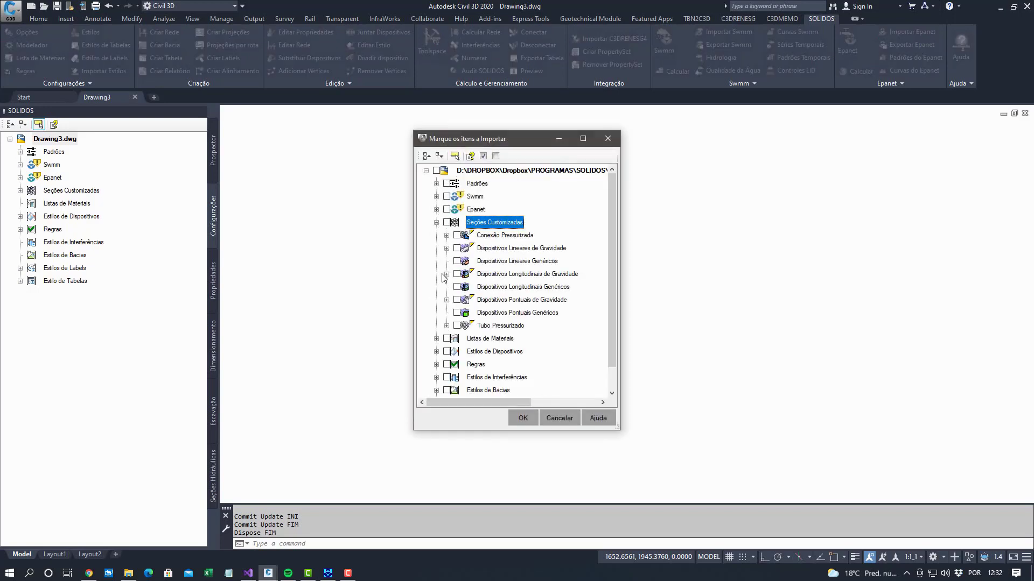
pyautogui.click(550, 300)
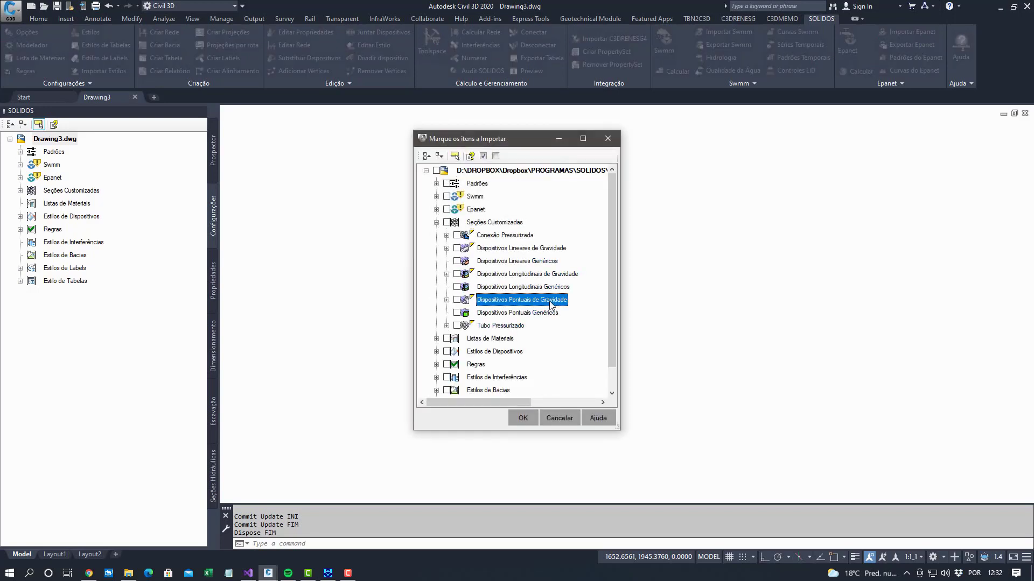
pyautogui.click(447, 300)
pyautogui.scroll(-1, 448, 311)
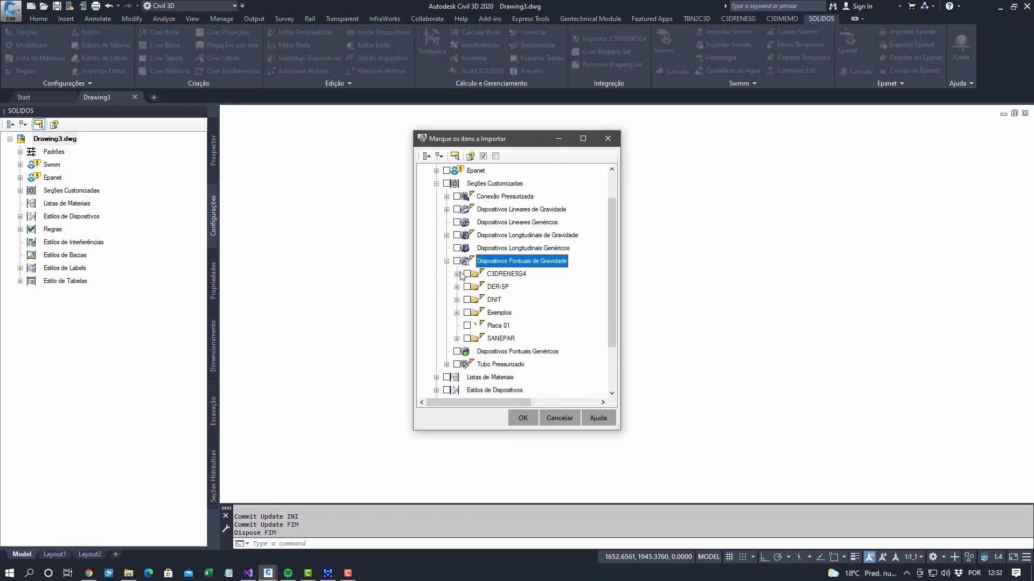
pyautogui.click(457, 274)
pyautogui.click(482, 287)
pyautogui.click(467, 287)
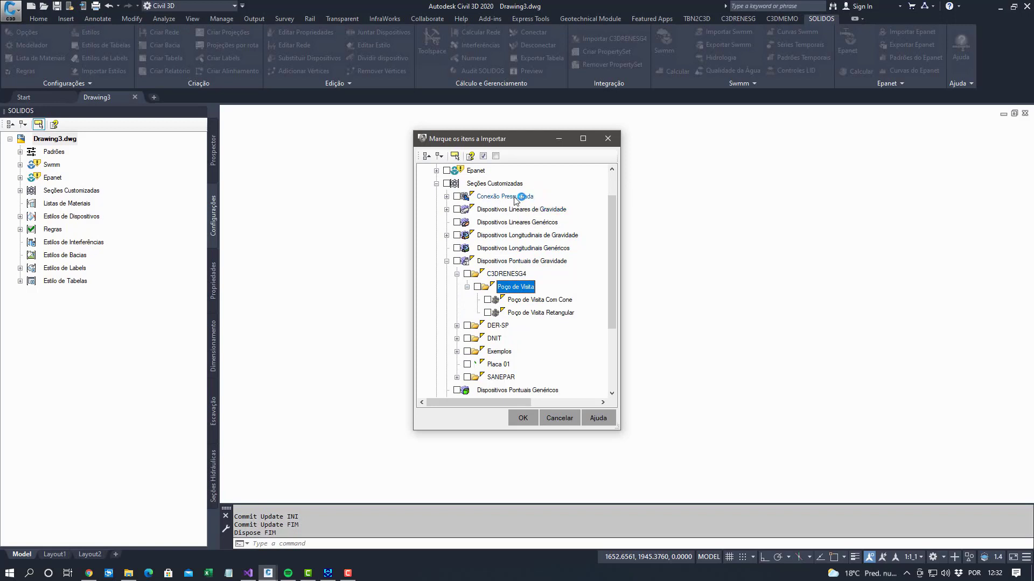
pyautogui.scroll(-1, 581, 317)
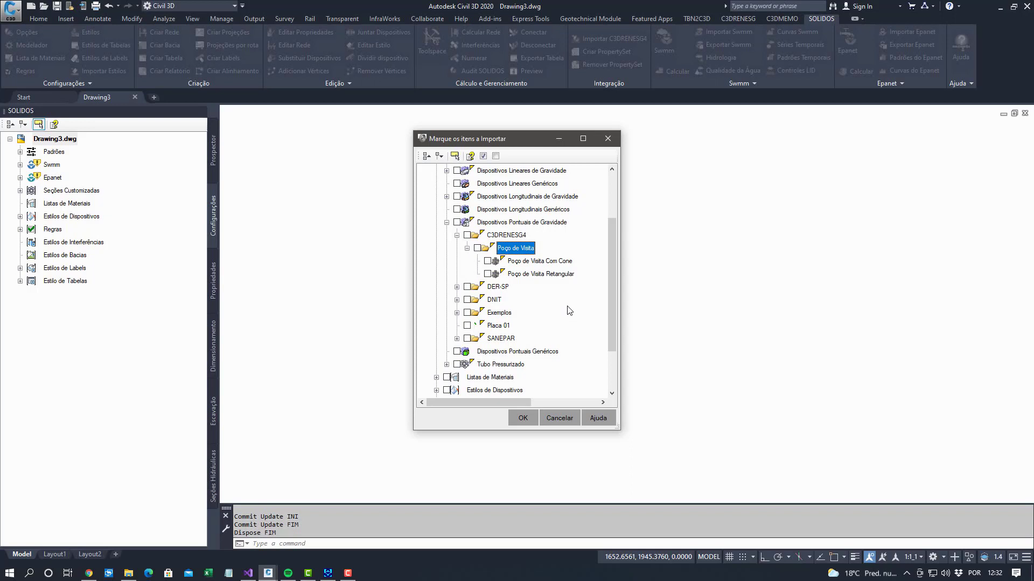
pyautogui.click(487, 274)
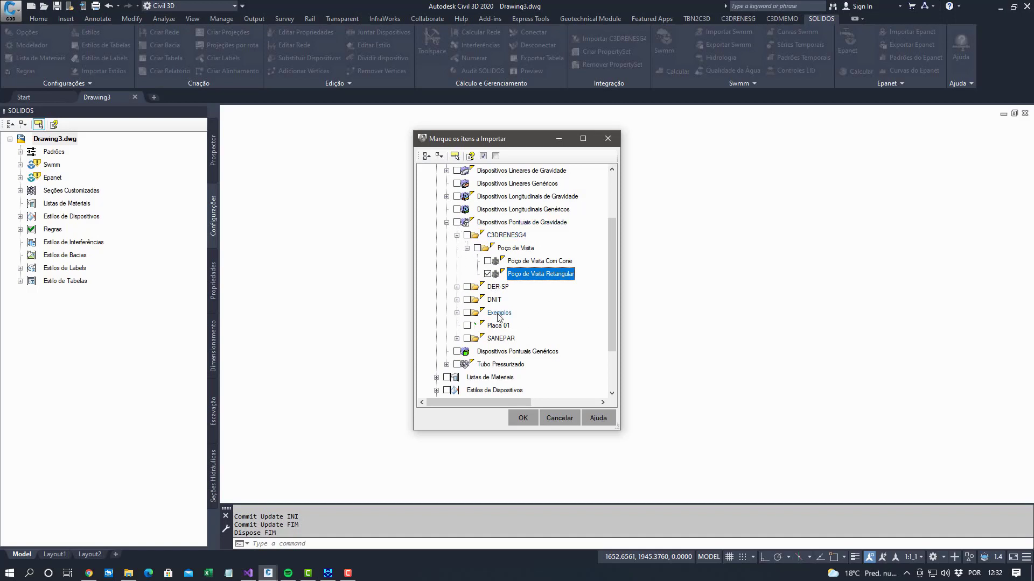
# Mark Boca de Bueiro de Concreto Ciclópico for import, under Dispositivos Pontuais de Gravidade, DER-SP, Boca de Bueiro
pyautogui.click(497, 286)
pyautogui.click(457, 287)
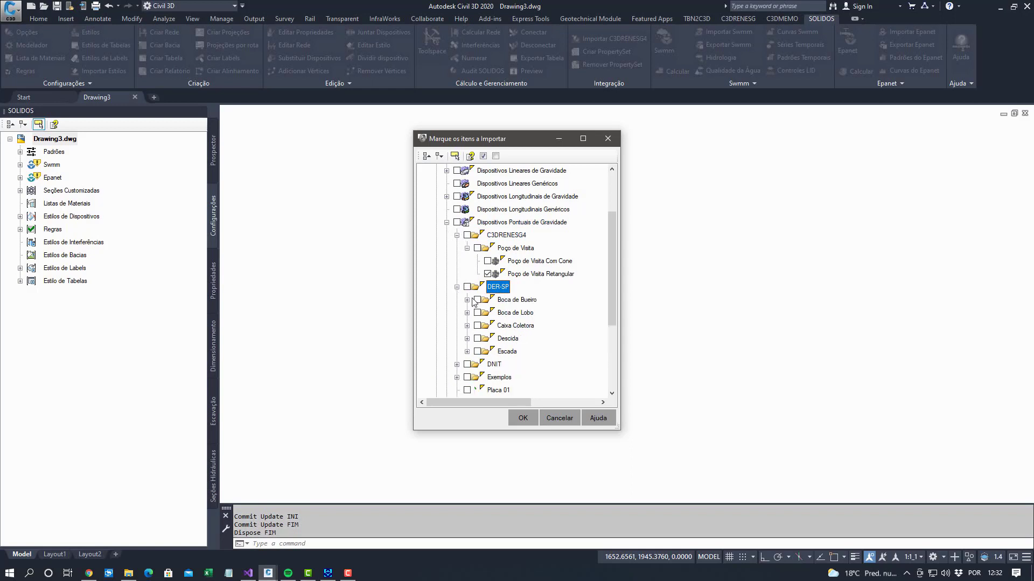
pyautogui.click(467, 300)
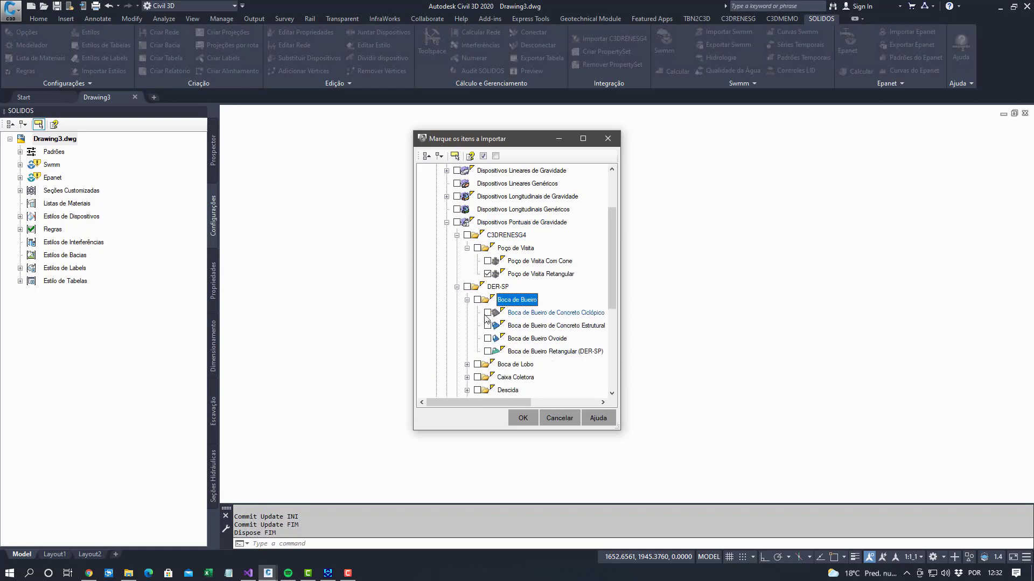
pyautogui.click(487, 314)
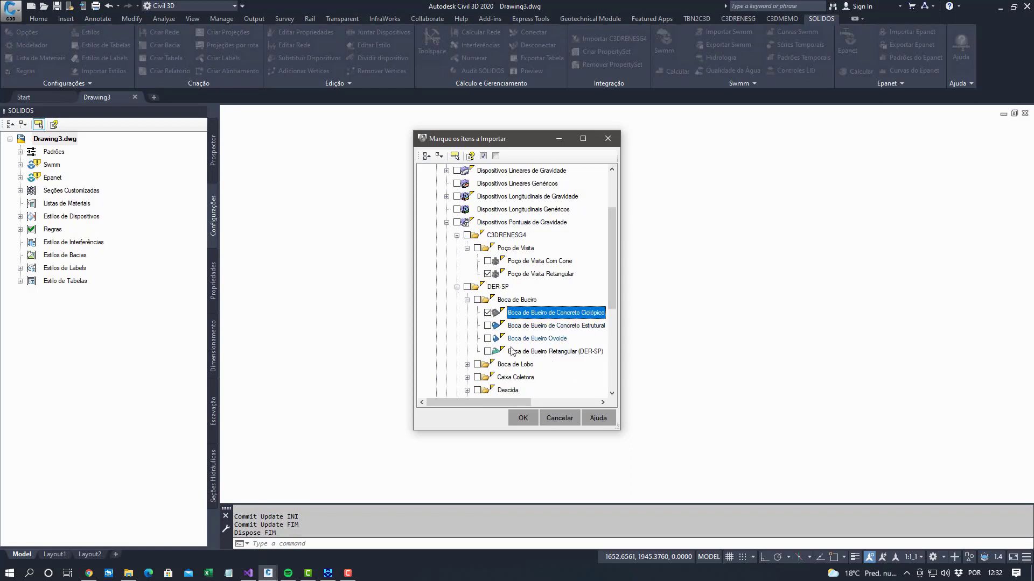
# Mark Tubo Circular under Dispositivos Lineares de Gravidade, C3DRENESG4, and import the marked items into the drawing
pyautogui.click(447, 223)
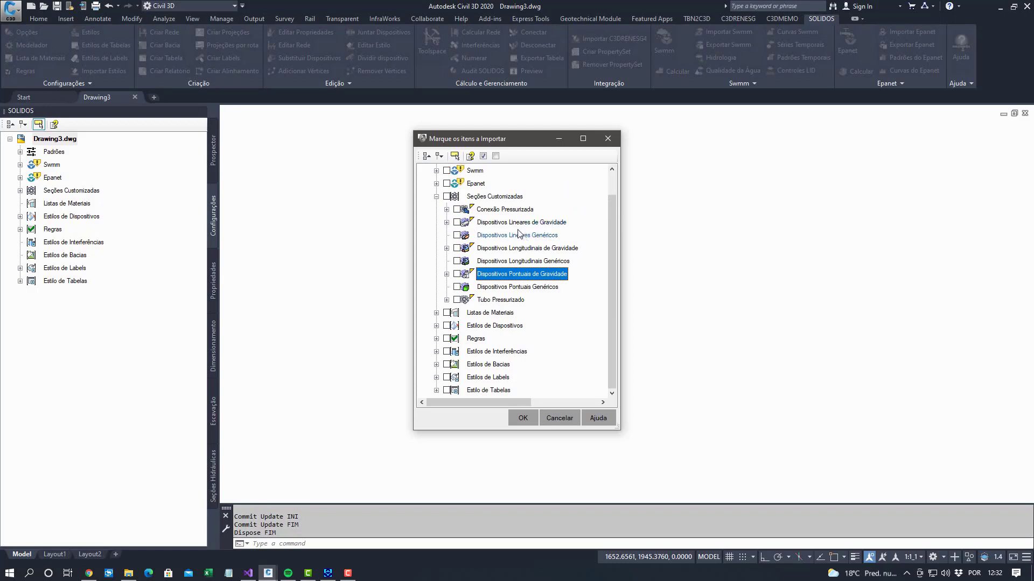
pyautogui.click(446, 223)
pyautogui.click(457, 236)
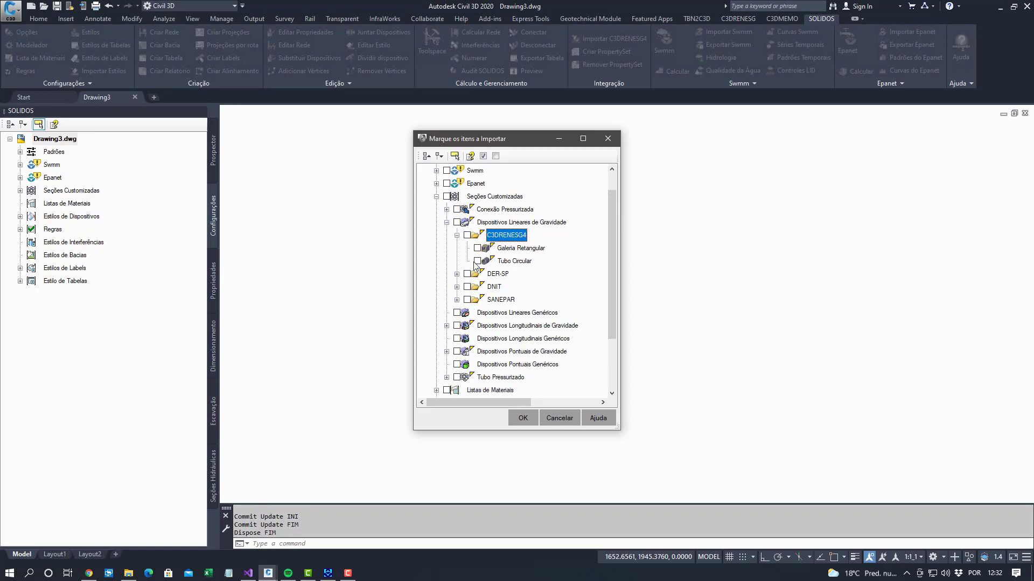
pyautogui.click(477, 261)
pyautogui.click(534, 426)
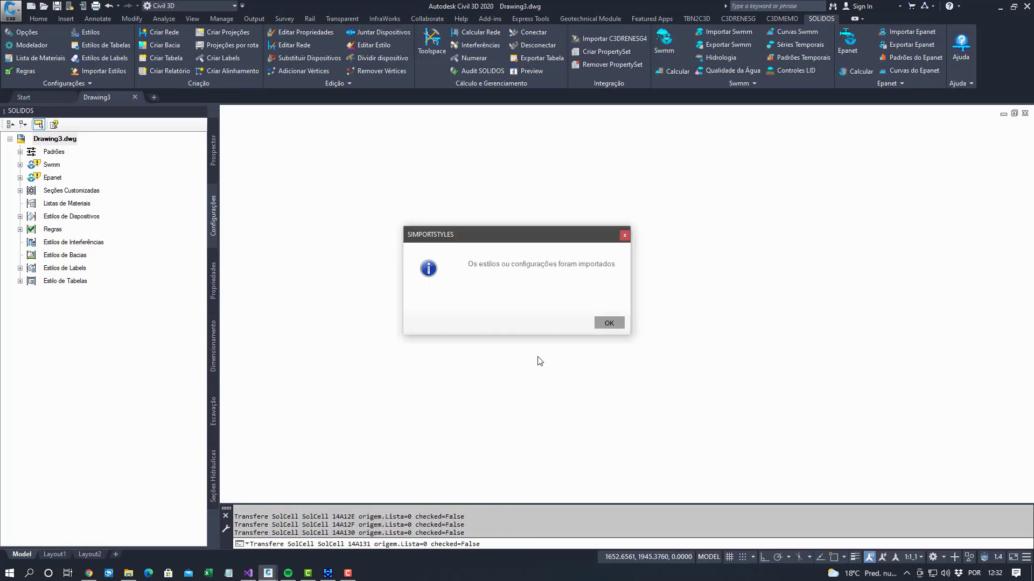
pyautogui.click(610, 323)
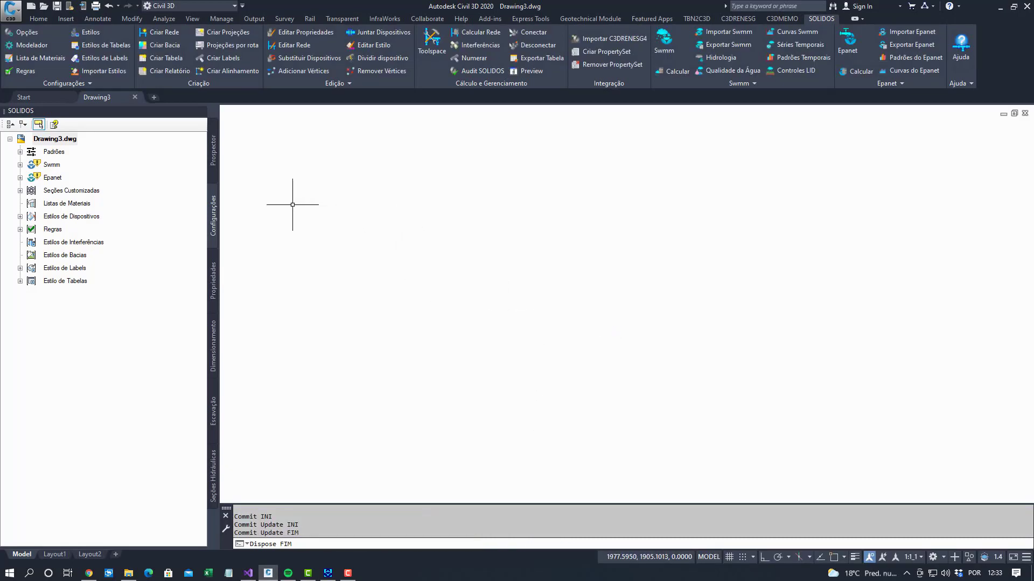
# Open the imported Tubo Circular section from Seções Customizadas, Dispositivos Lineares de Gravidade, C3DRENESG4, in Solids Builder
pyautogui.click(19, 191)
pyautogui.click(30, 216)
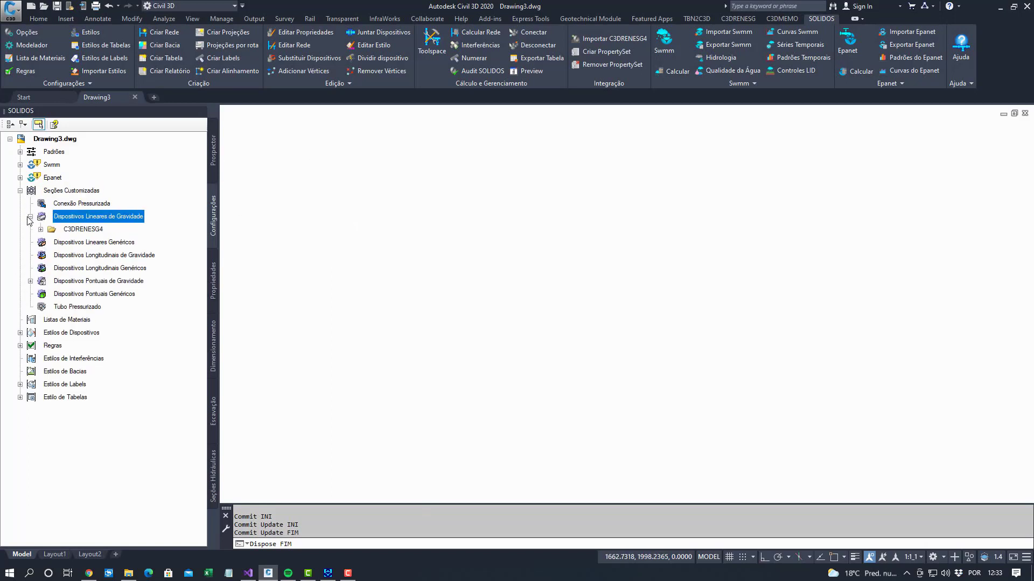
pyautogui.click(41, 230)
pyautogui.click(81, 244)
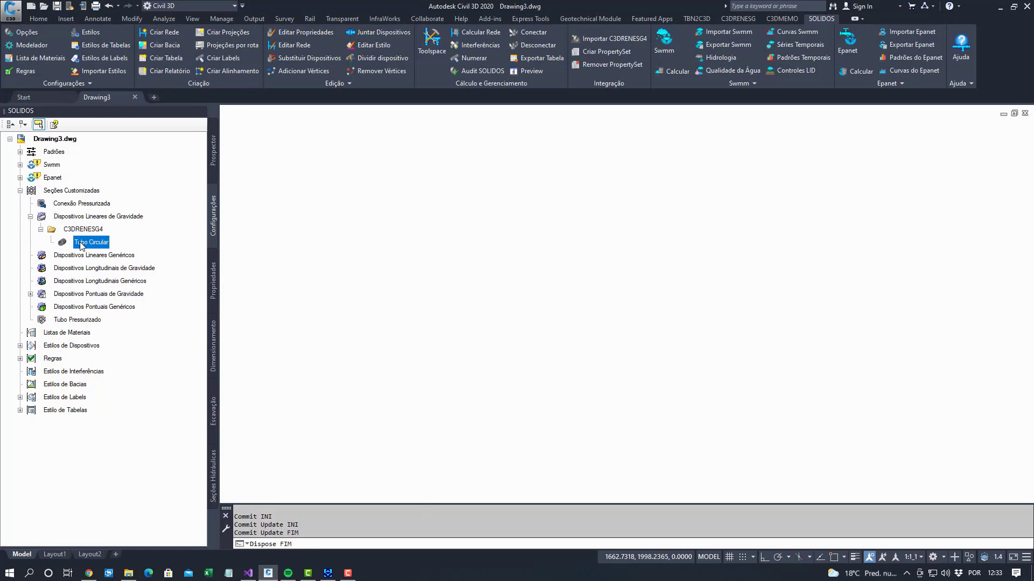
pyautogui.doubleClick(81, 244)
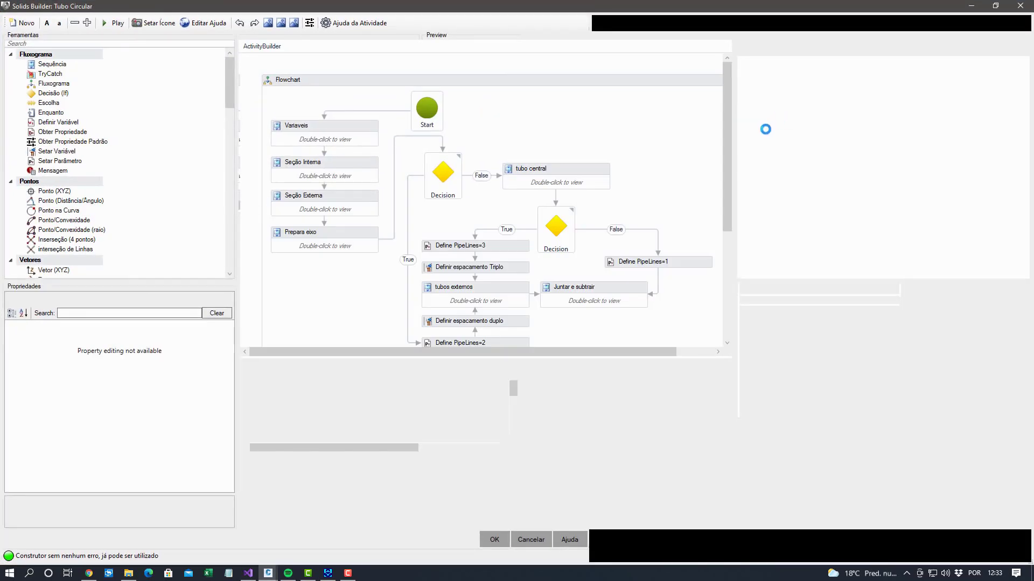
# Add a Swmm Conduto activity at the end of the flowchart and connect Juntar e subtrair to it
pyautogui.scroll(-4, 641, 220)
pyautogui.moveTo(235, 102); pyautogui.dragTo(233, 257)
pyautogui.scroll(3, 111, 125)
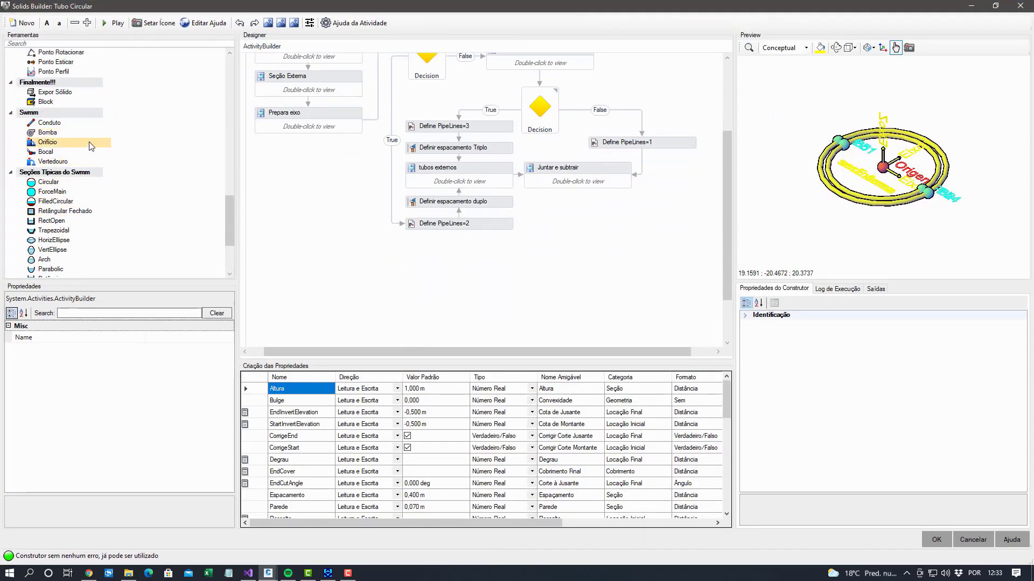
pyautogui.click(748, 48)
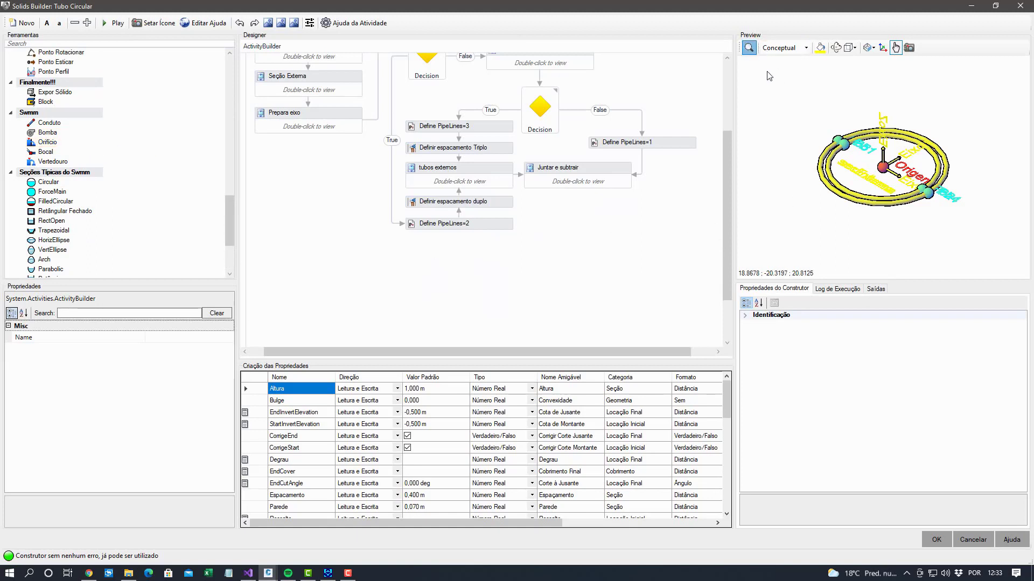
pyautogui.moveTo(54, 123); pyautogui.dragTo(575, 259)
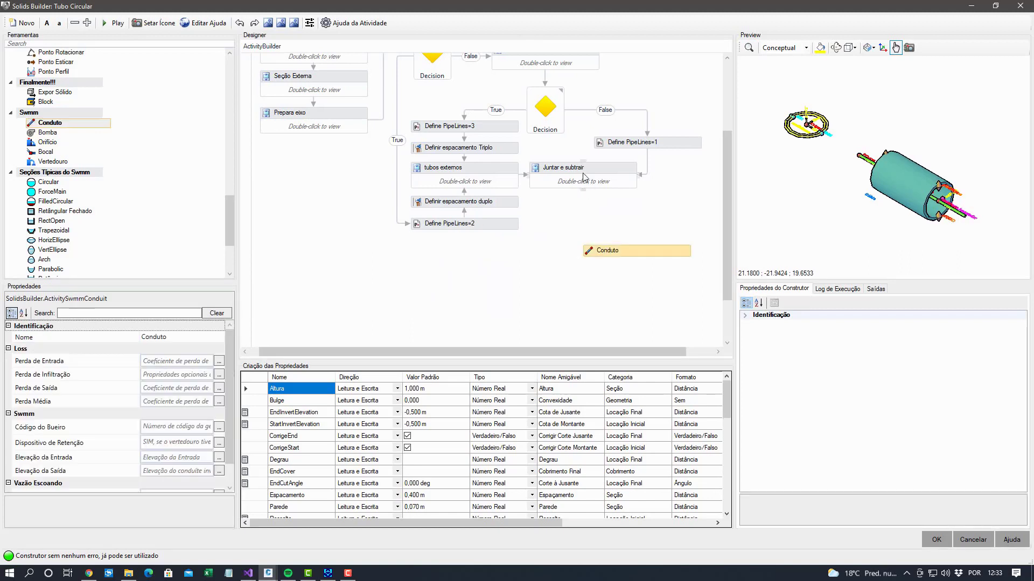
pyautogui.moveTo(583, 190); pyautogui.dragTo(638, 245)
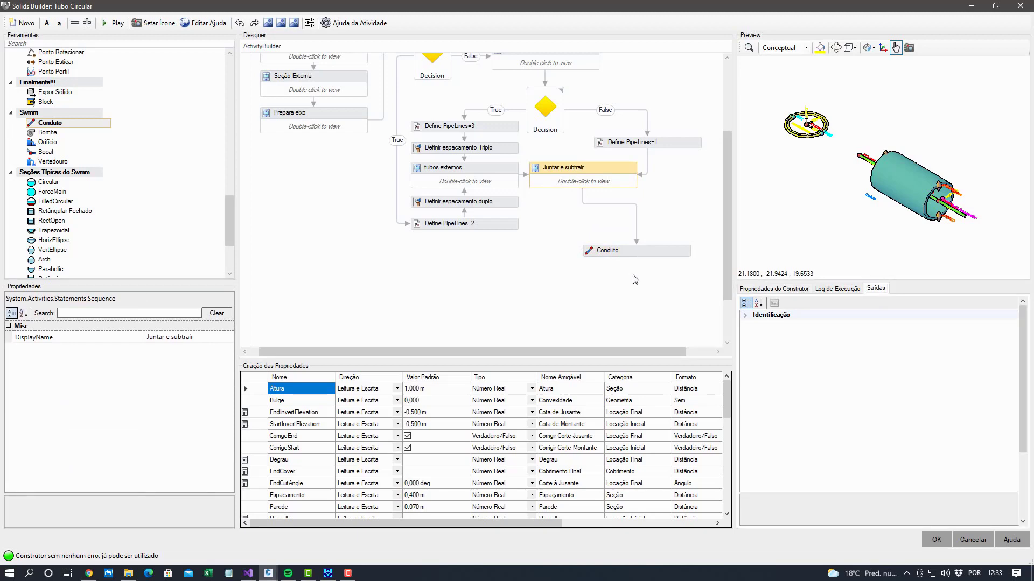
# Set the Conduto activity's Perda de Entrada, Perda de Infiltração, Perda de Saída and Perda Média to 0
pyautogui.click(669, 252)
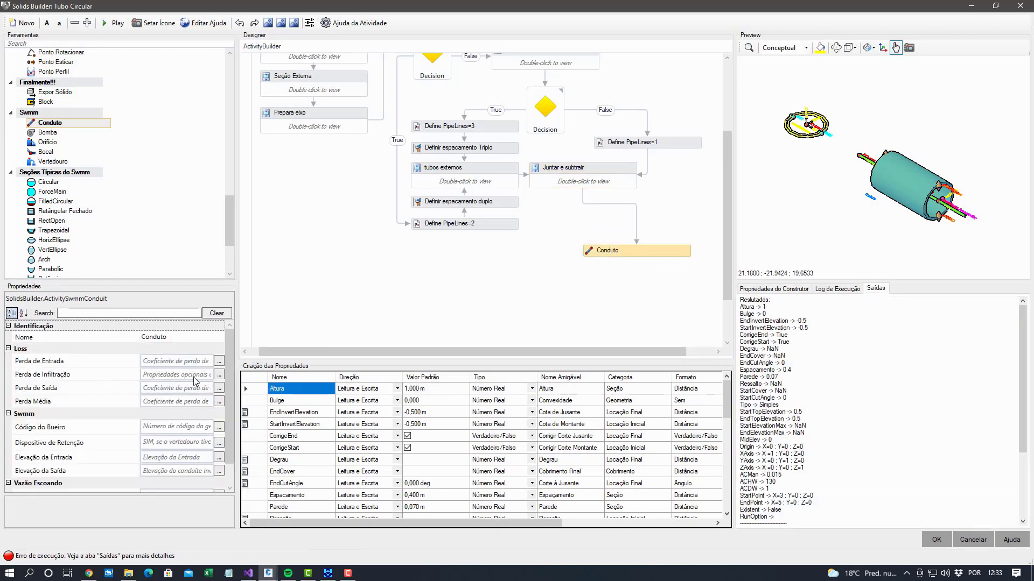
pyautogui.moveTo(230, 377); pyautogui.dragTo(236, 356)
pyautogui.click(170, 360)
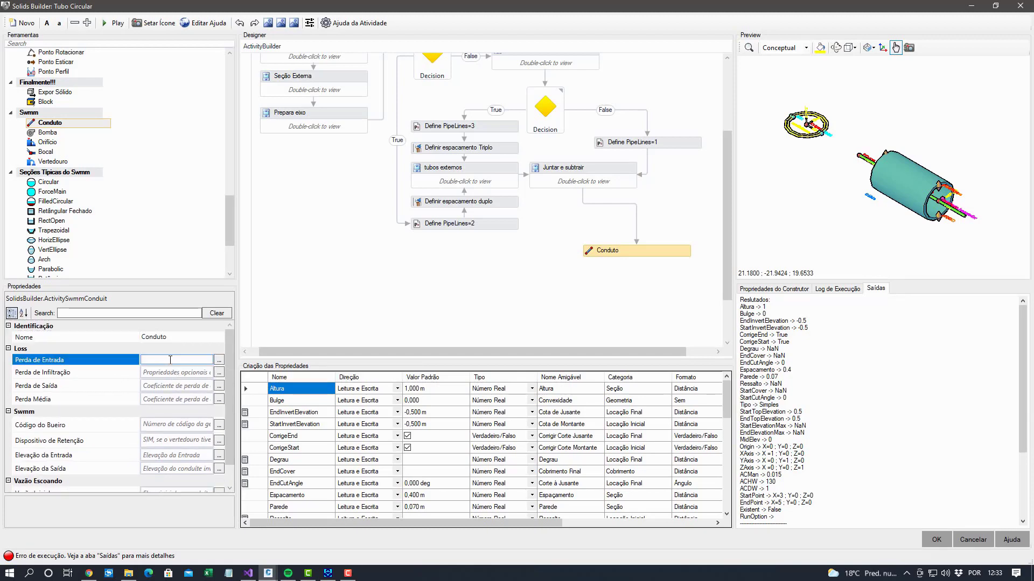
pyautogui.write('0')
pyautogui.click(162, 375)
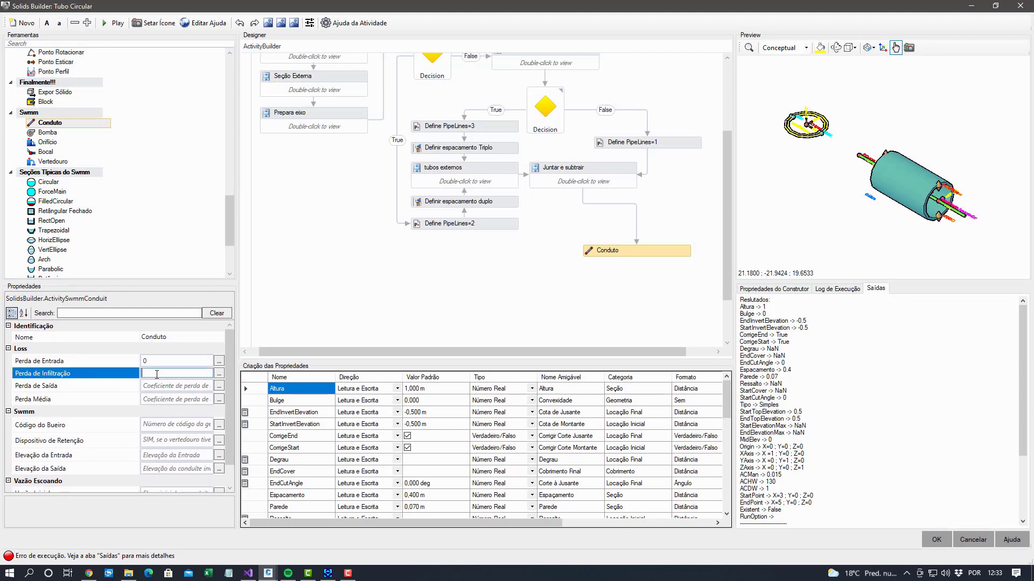
pyautogui.write('0')
pyautogui.click(159, 386)
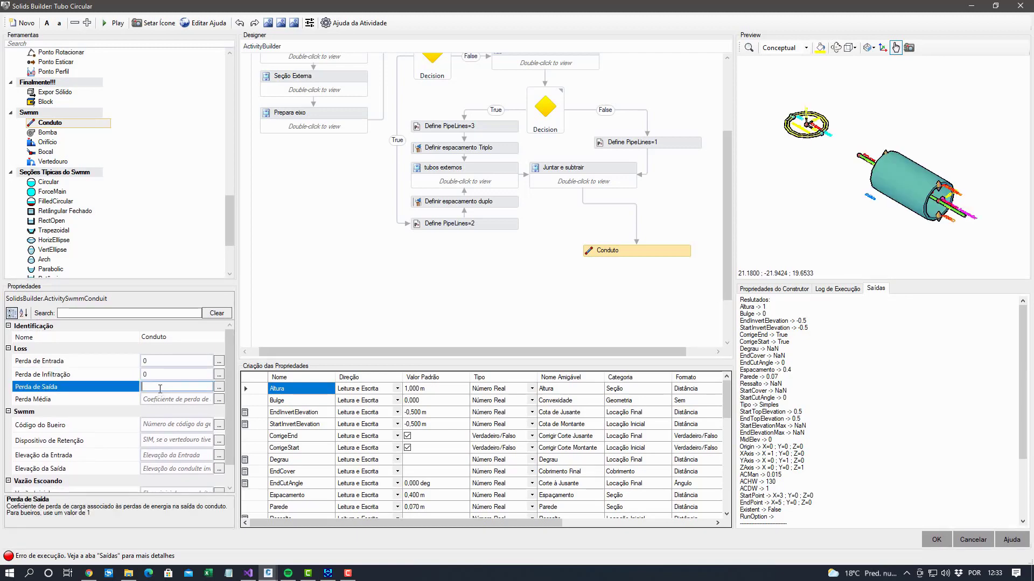
pyautogui.click(155, 398)
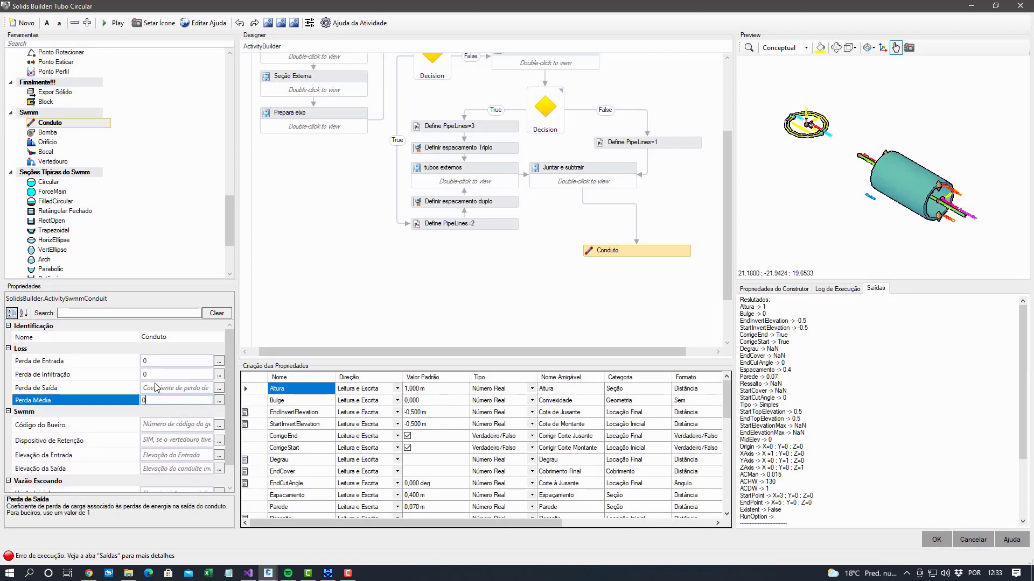
pyautogui.click(155, 389)
pyautogui.click(157, 387)
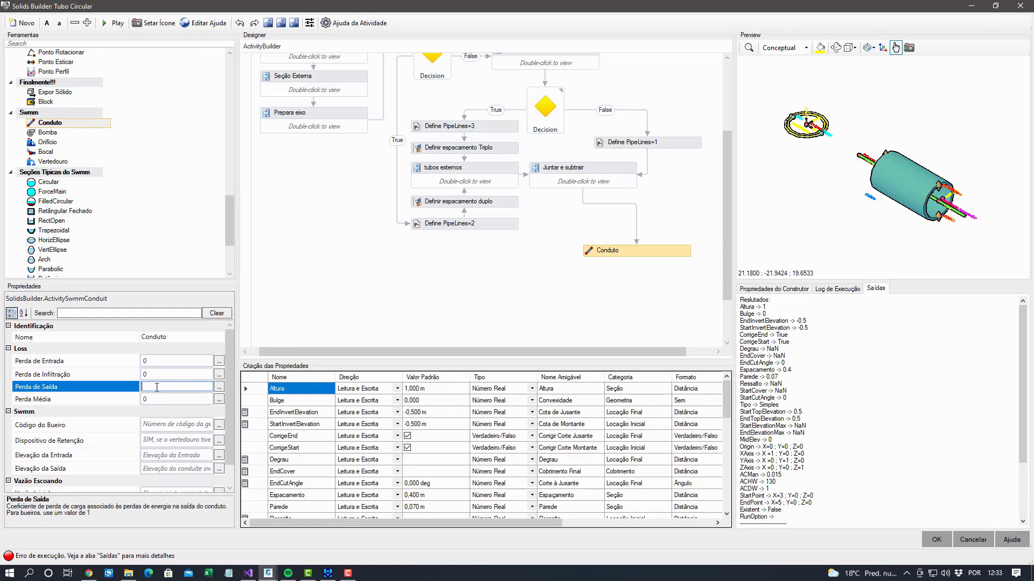
pyautogui.press('Return')
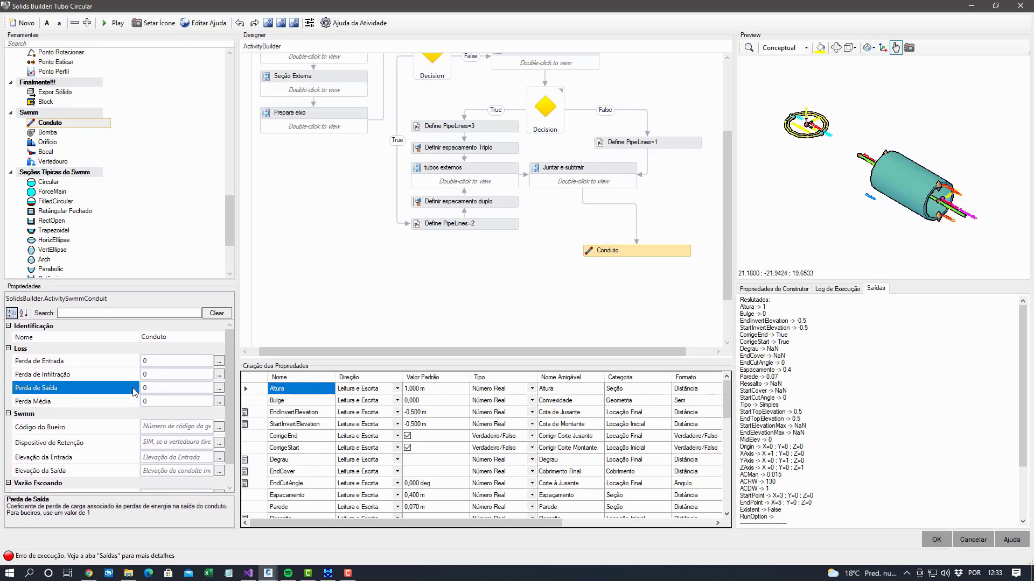
# Set the Conduto's Código do Bueiro to 0 and Dispositivo de Retenção to False
pyautogui.click(113, 434)
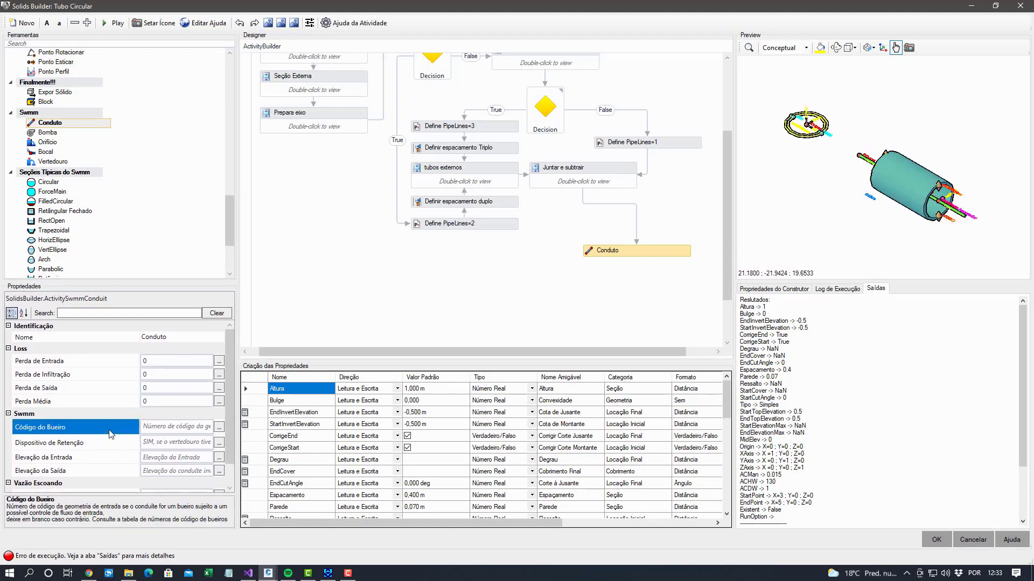
pyautogui.click(175, 428)
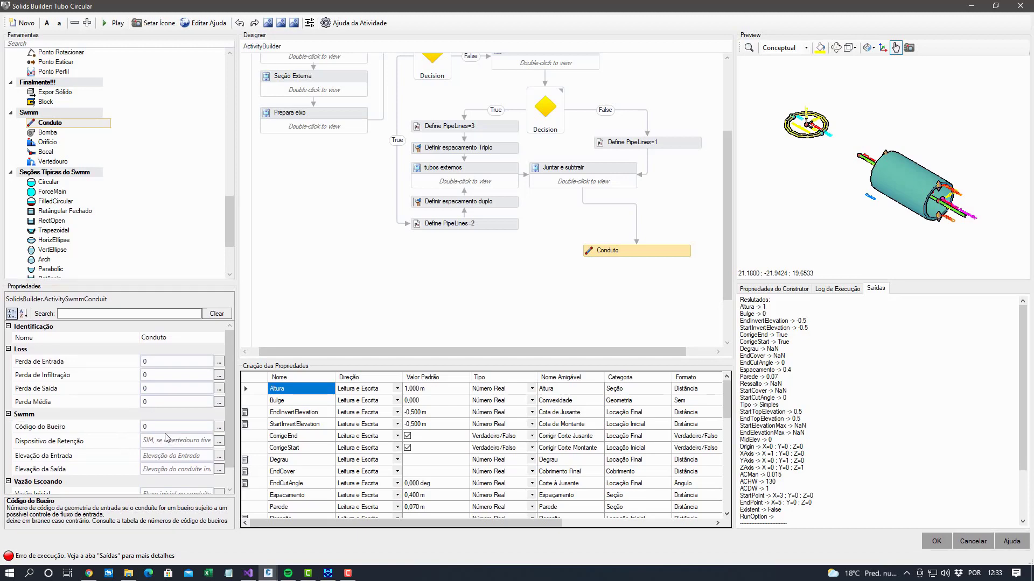
pyautogui.click(165, 438)
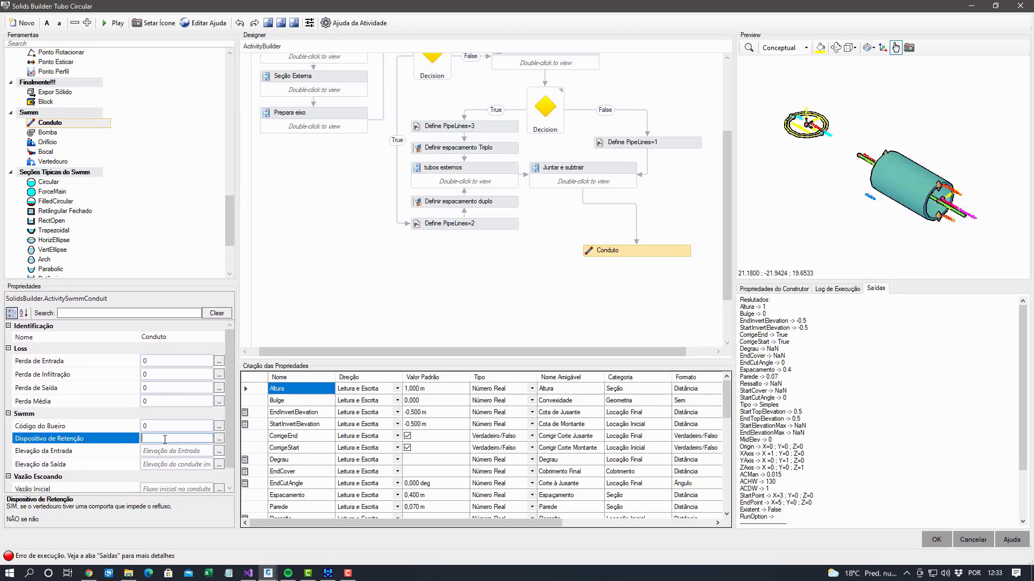
pyautogui.write('False')
# Assign the StartInvertElevation property to the Conduto's Elevação da Entrada, copying its name from the section's property table
pyautogui.click(173, 453)
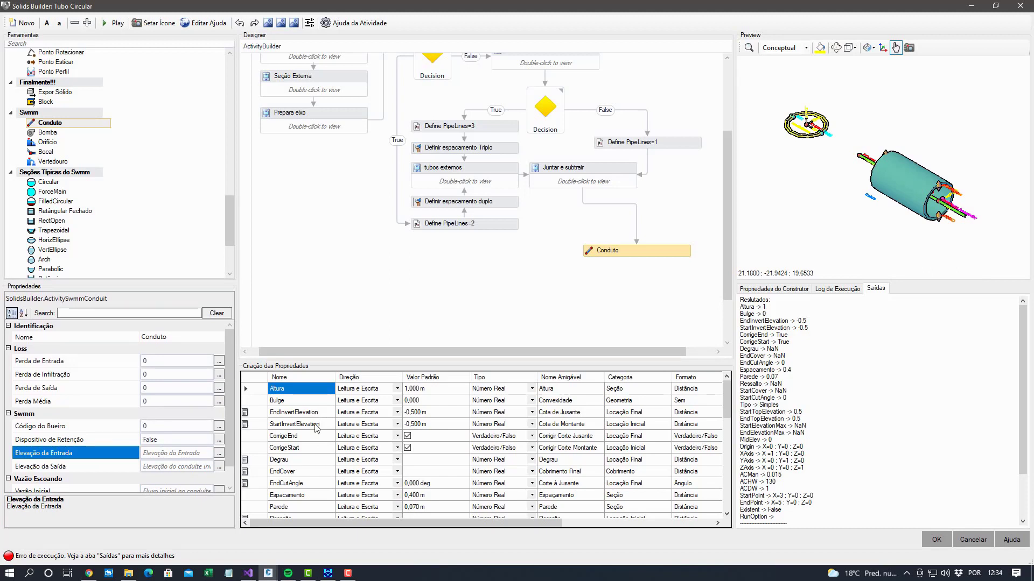
pyautogui.click(307, 425)
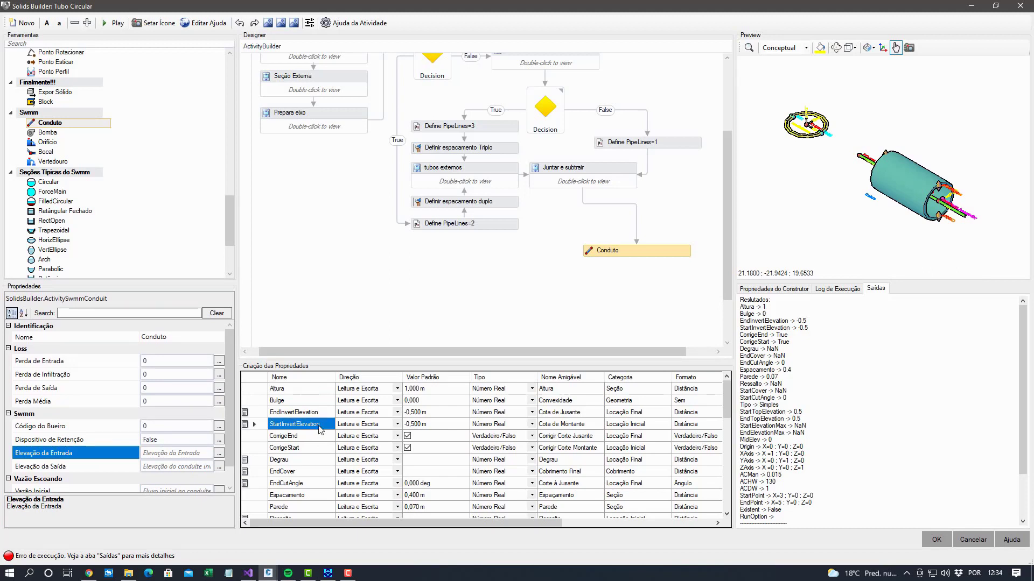
pyautogui.click(326, 425)
pyautogui.hotkey('ctrl', 'c')
pyautogui.click(312, 438)
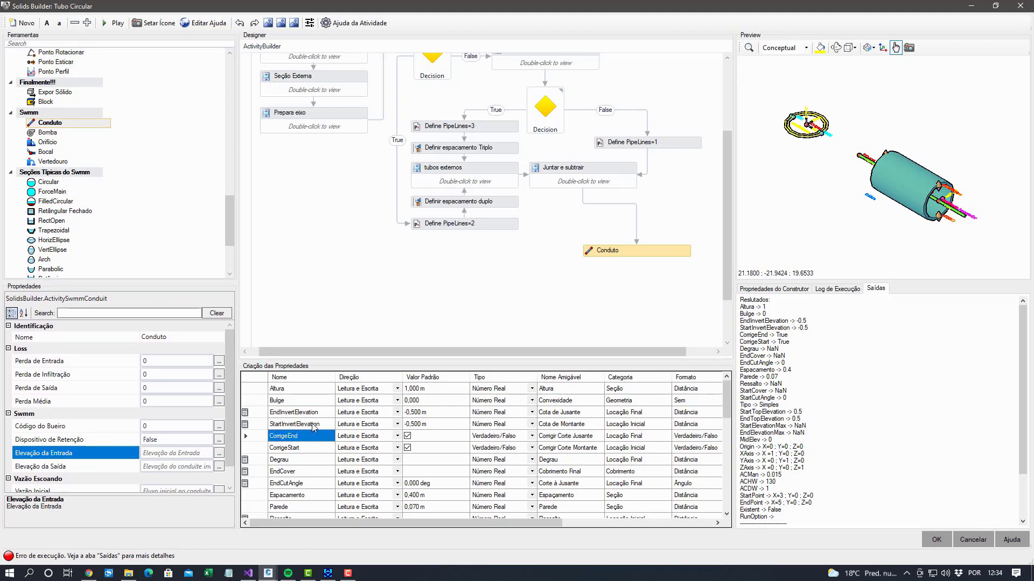
pyautogui.click(311, 423)
pyautogui.click(167, 453)
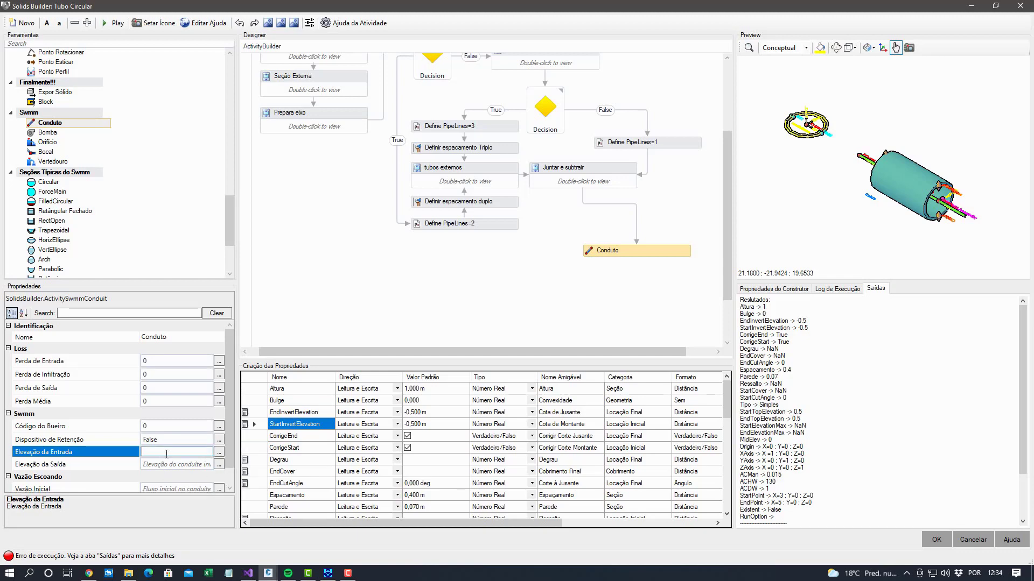
pyautogui.hotkey('ctrl', 'v')
# Assign the EndInvertElevation property to the Conduto's Elevação da Saída, copying its name from the section's property table
pyautogui.click(166, 465)
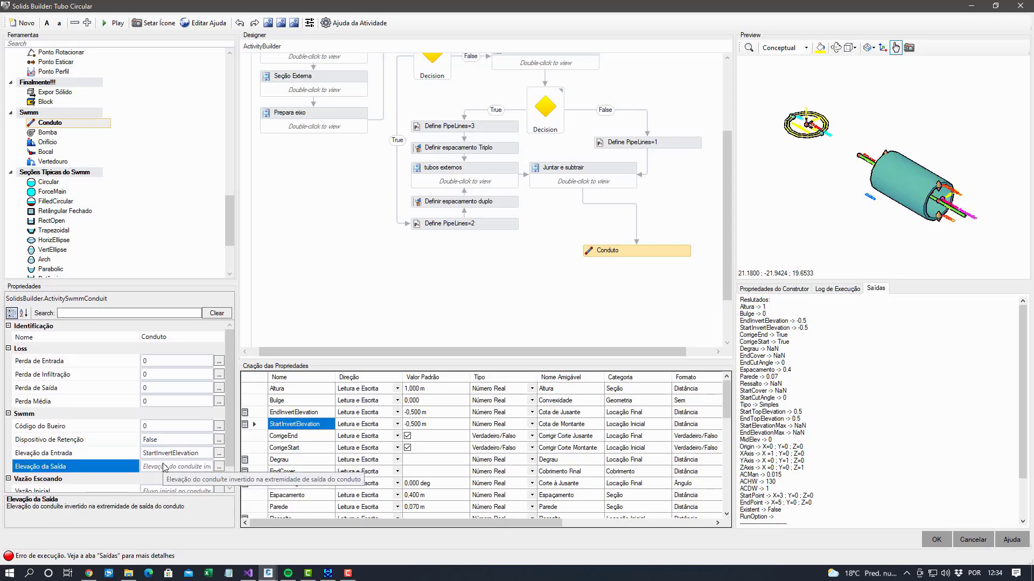
pyautogui.click(318, 412)
pyautogui.click(321, 412)
pyautogui.hotkey('ctrl', 'c')
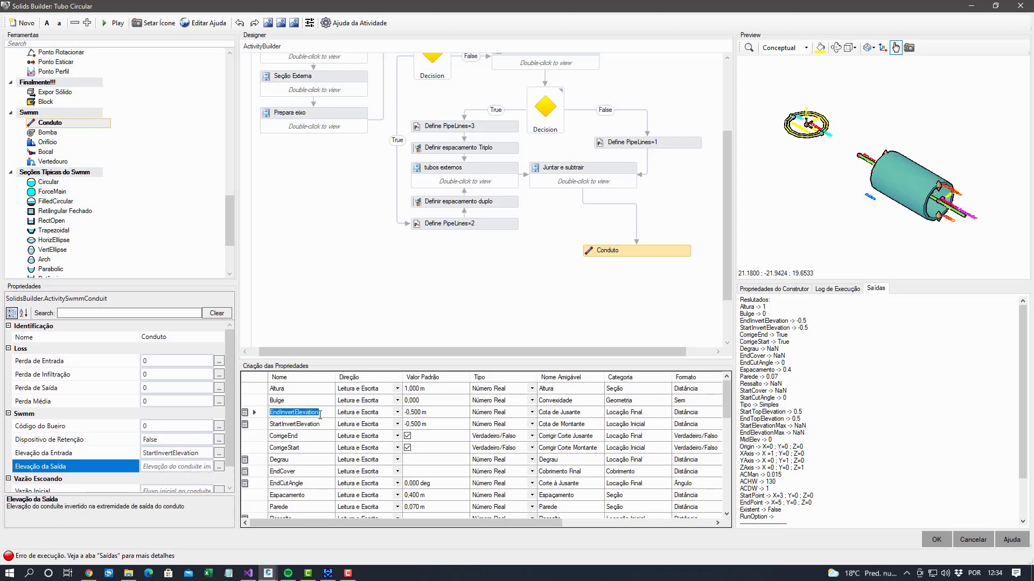
pyautogui.press('Escape')
pyautogui.click(162, 467)
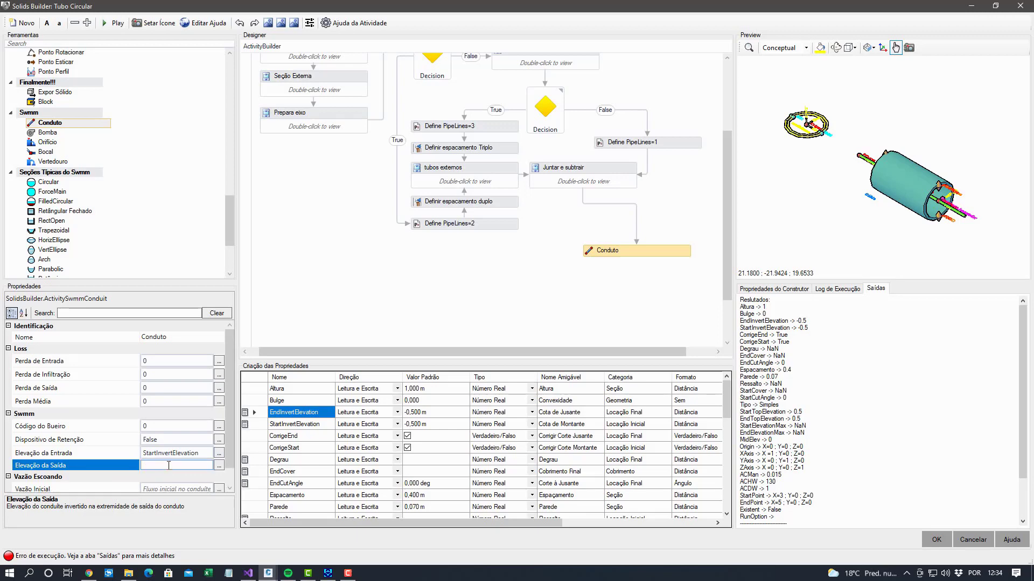
pyautogui.hotkey('ctrl', 'v')
pyautogui.click(125, 467)
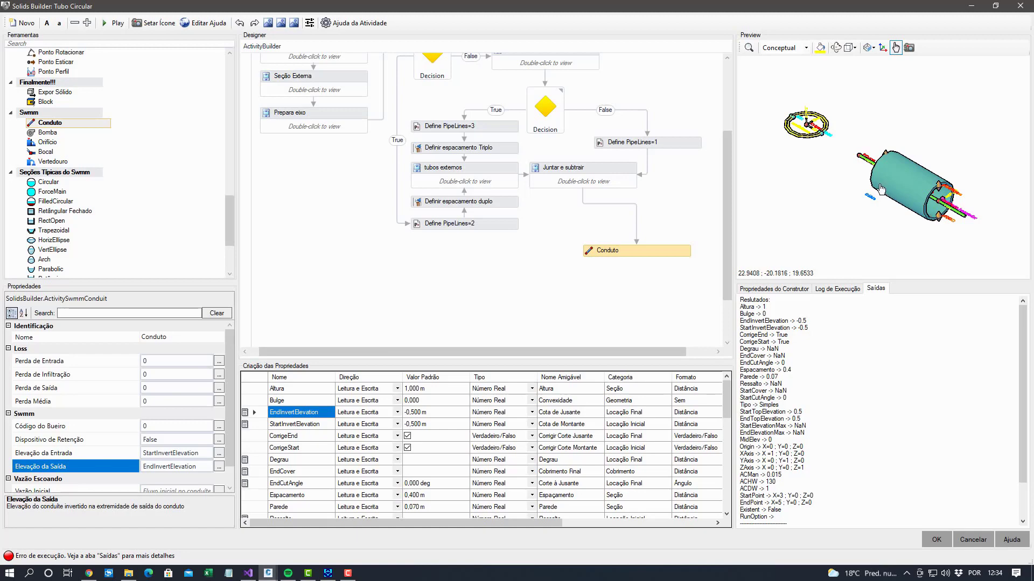
# Set the Conduto's Vazão Inicial and Vazão Máxima to 0
pyautogui.scroll(-1, 95, 457)
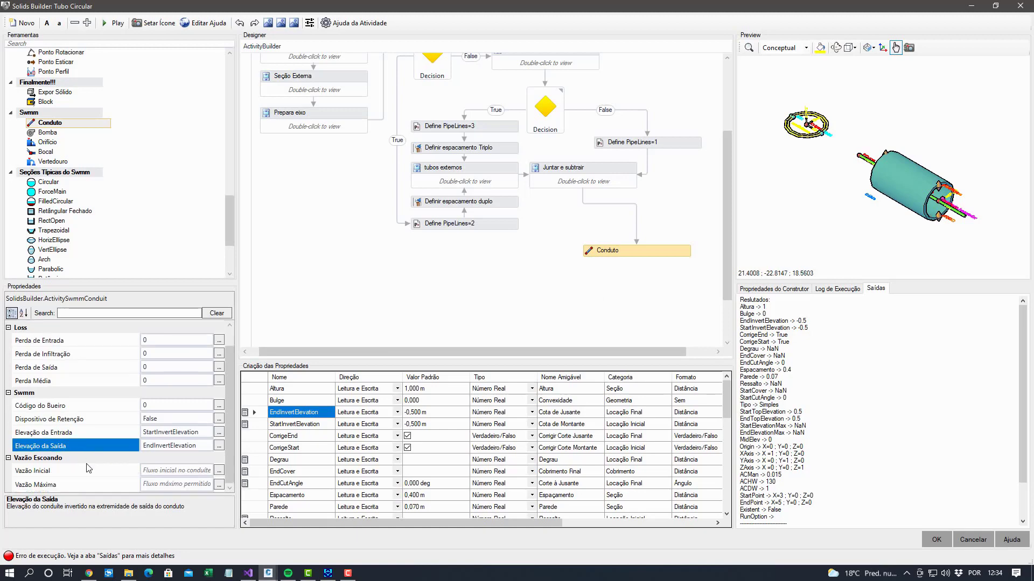
pyautogui.click(89, 472)
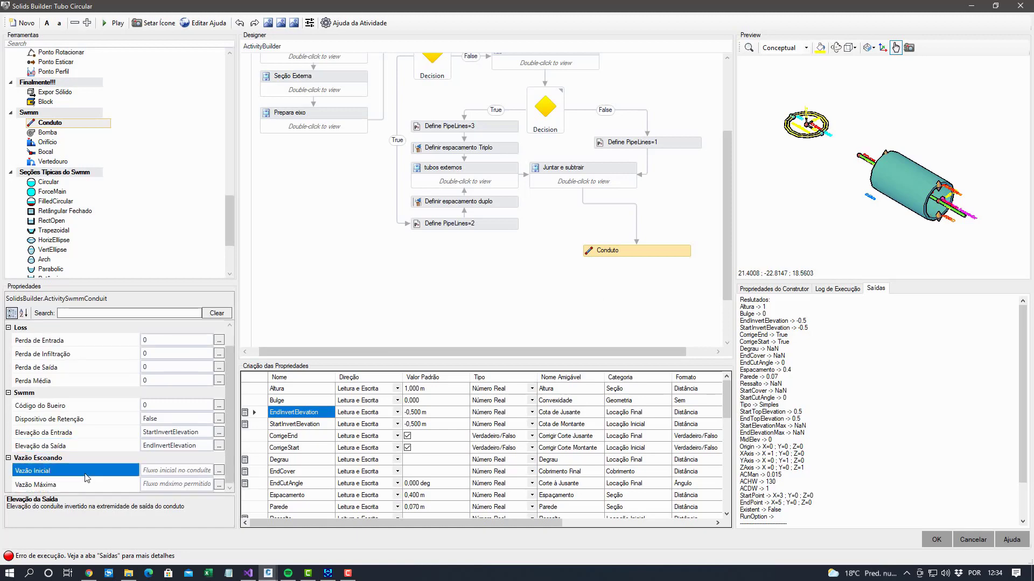
pyautogui.click(151, 484)
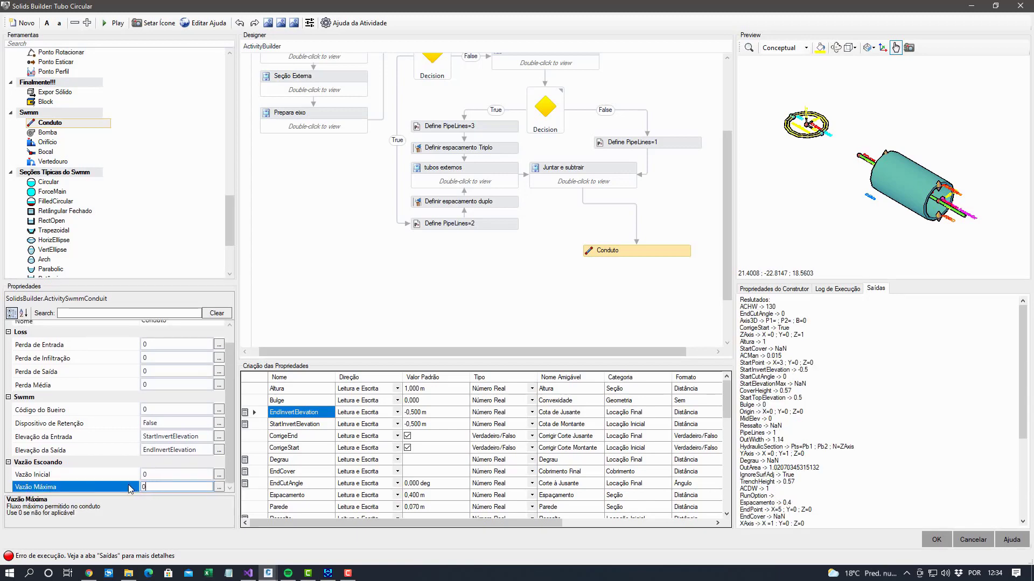
# Add a Circular typical SWMM section to the flowchart, linked after the Conduto activity
pyautogui.click(128, 473)
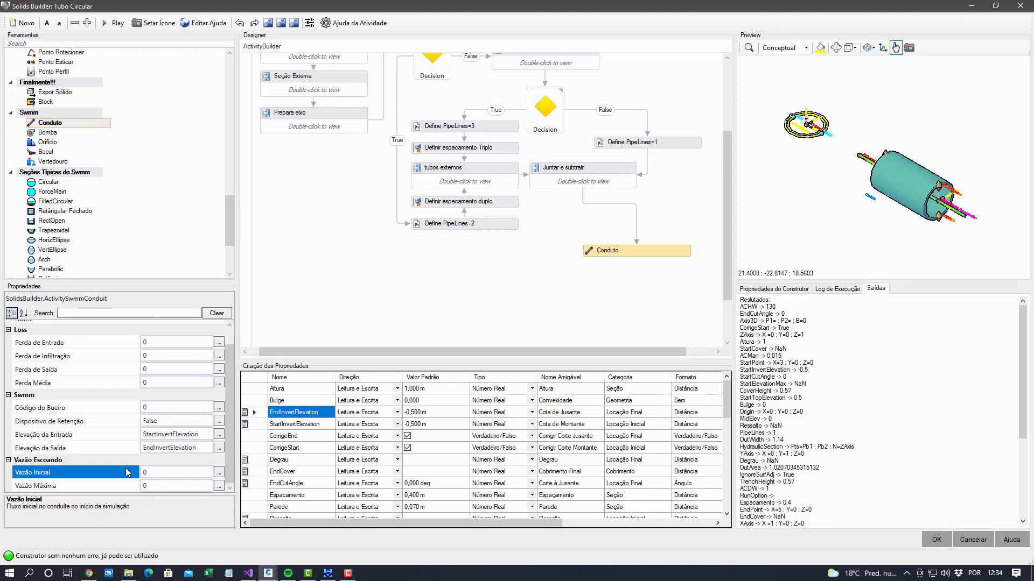
pyautogui.scroll(1, 127, 473)
pyautogui.scroll(-1, 127, 474)
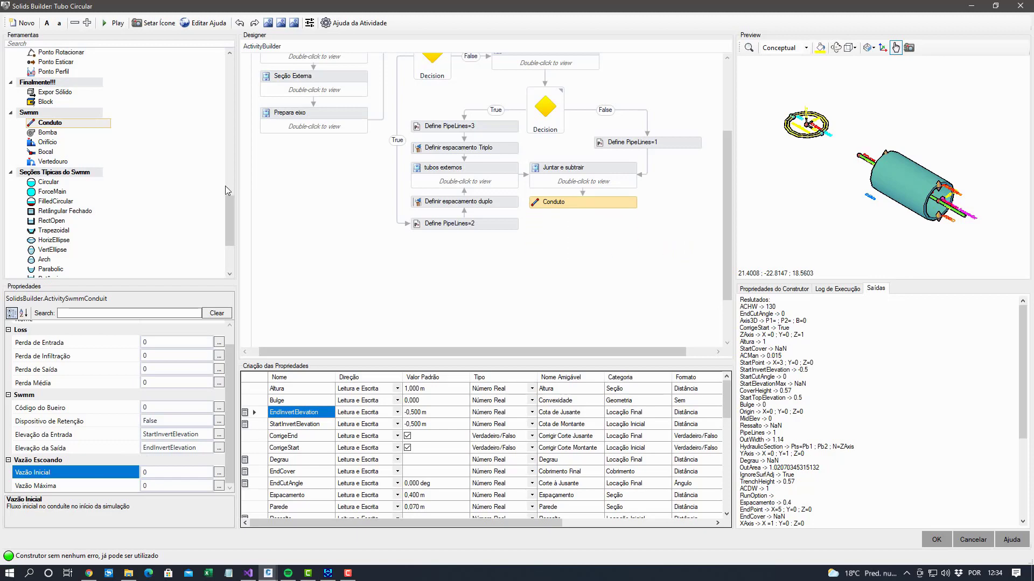
pyautogui.moveTo(51, 182); pyautogui.dragTo(576, 249)
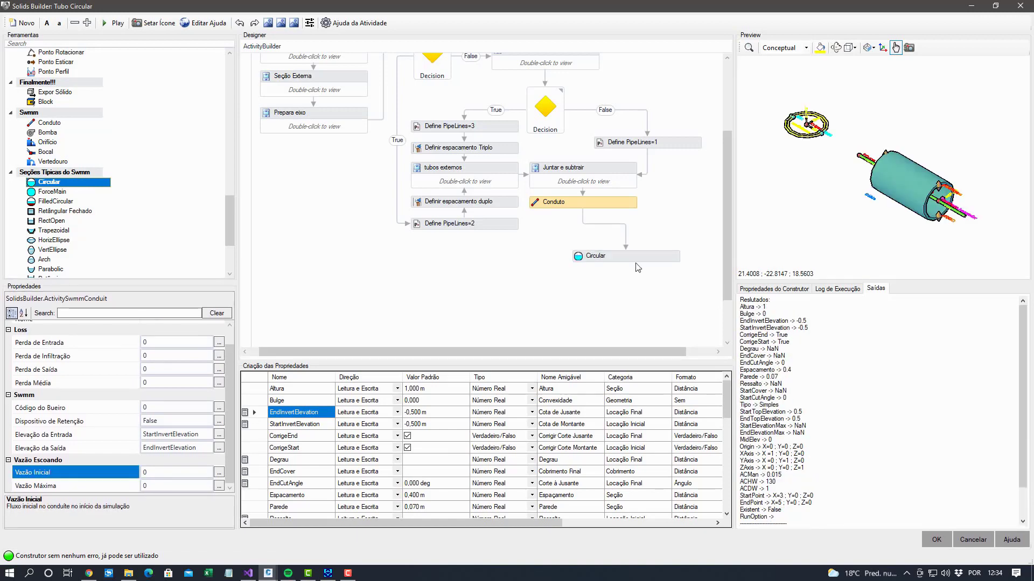
# Set the Circular activity's Profundidade Máxima to the Altura property and save the Tubo Circular section
pyautogui.click(654, 257)
pyautogui.click(186, 384)
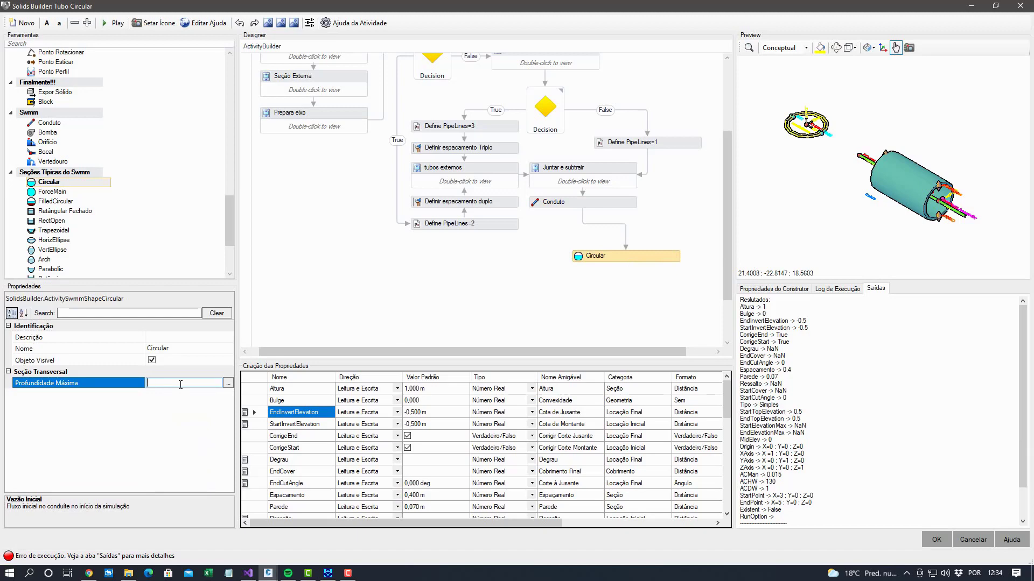
pyautogui.write('Altura')
pyautogui.press('Return')
pyautogui.click(284, 390)
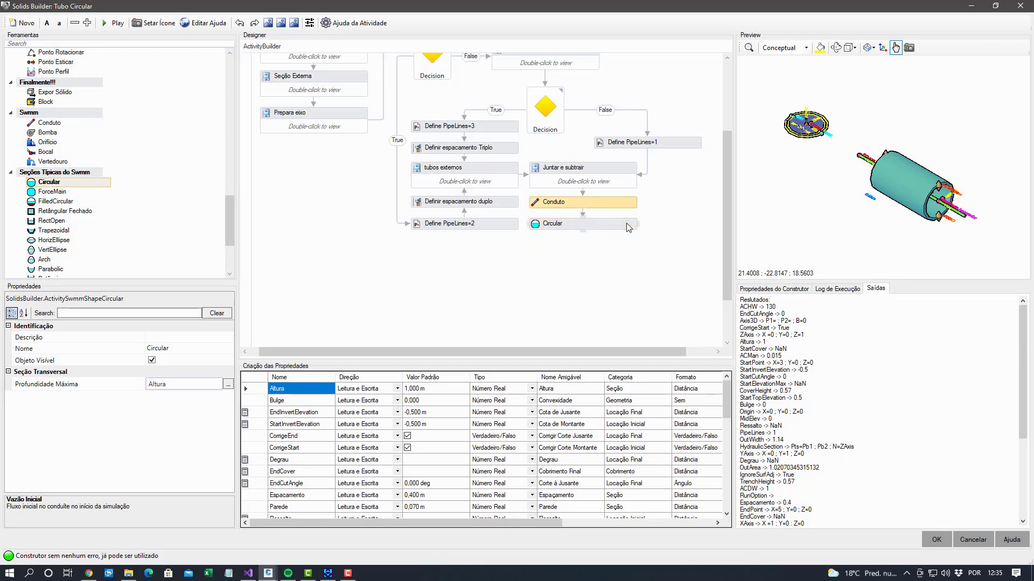
pyautogui.click(935, 540)
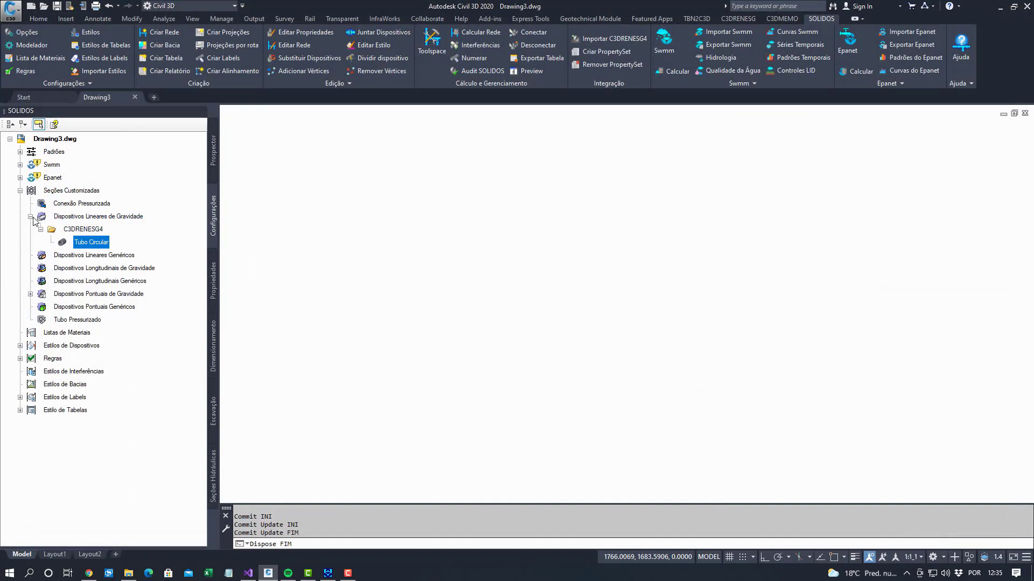
# Open Boca de Bueiro de Concreto Ciclópico from the DER-SP gravity point devices for editing in Solids Builder
pyautogui.click(30, 217)
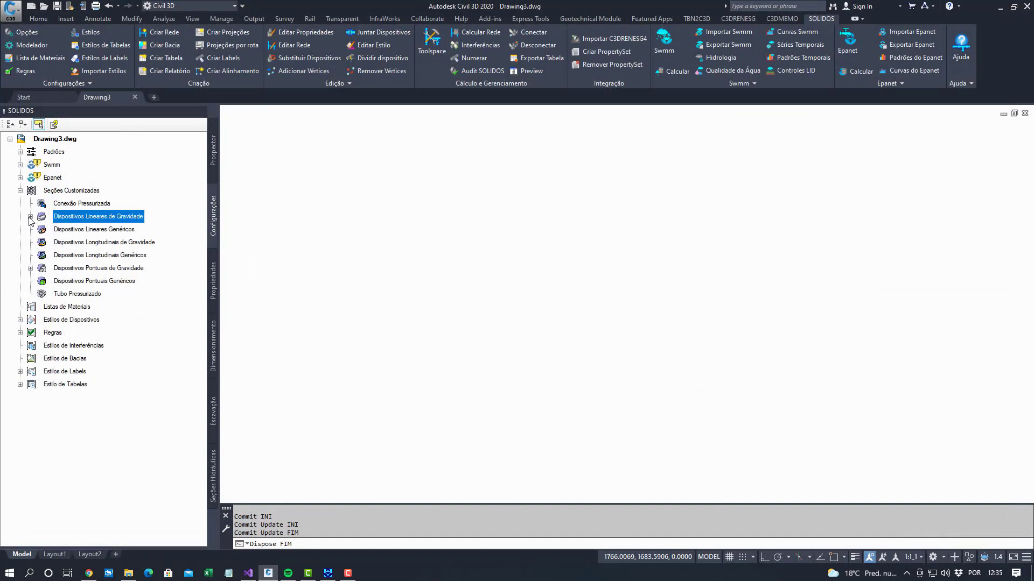
pyautogui.click(31, 268)
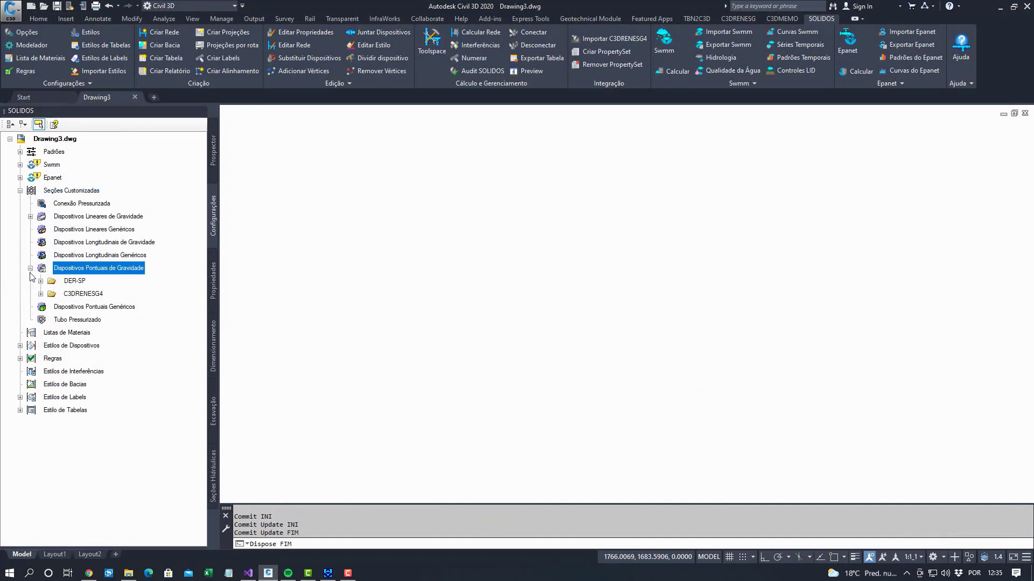
pyautogui.click(41, 281)
pyautogui.click(50, 294)
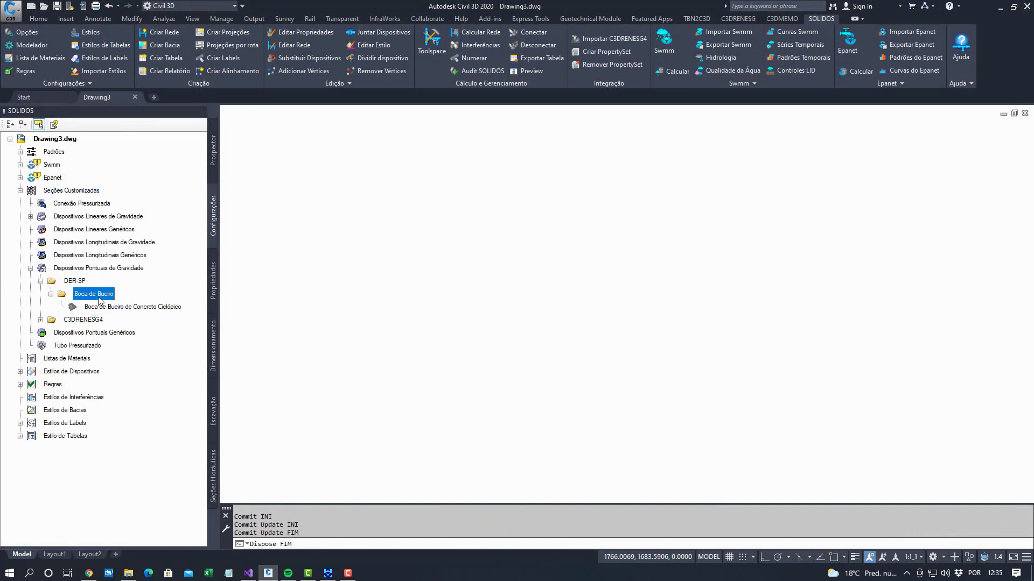
pyautogui.click(98, 307)
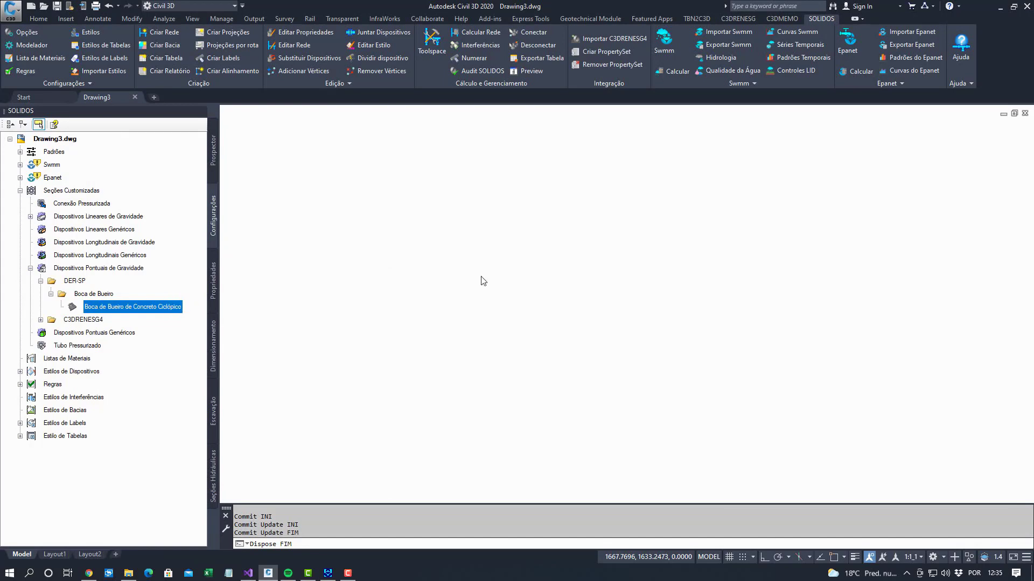
# Add a SWMM Outfall activity to the flowchart and link it after Saídas e conector
pyautogui.scroll(-4, 651, 231)
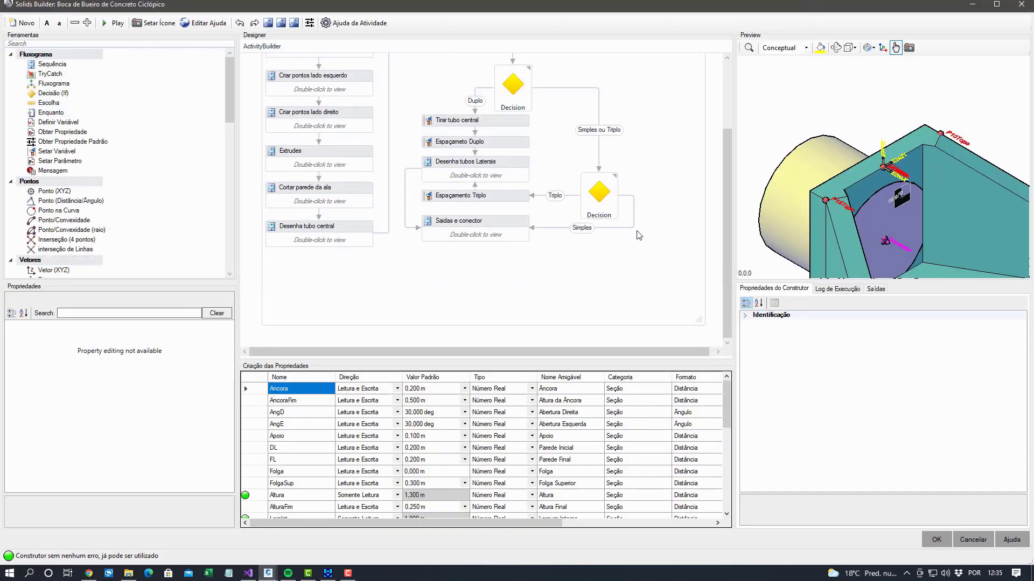
pyautogui.moveTo(232, 106); pyautogui.dragTo(231, 269)
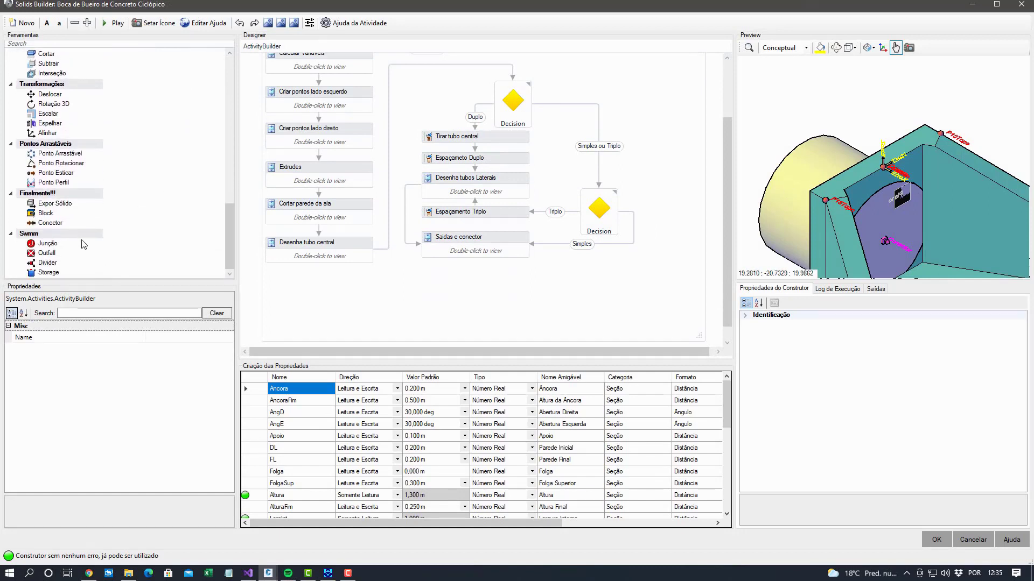
pyautogui.click(49, 253)
pyautogui.moveTo(51, 256); pyautogui.dragTo(455, 307)
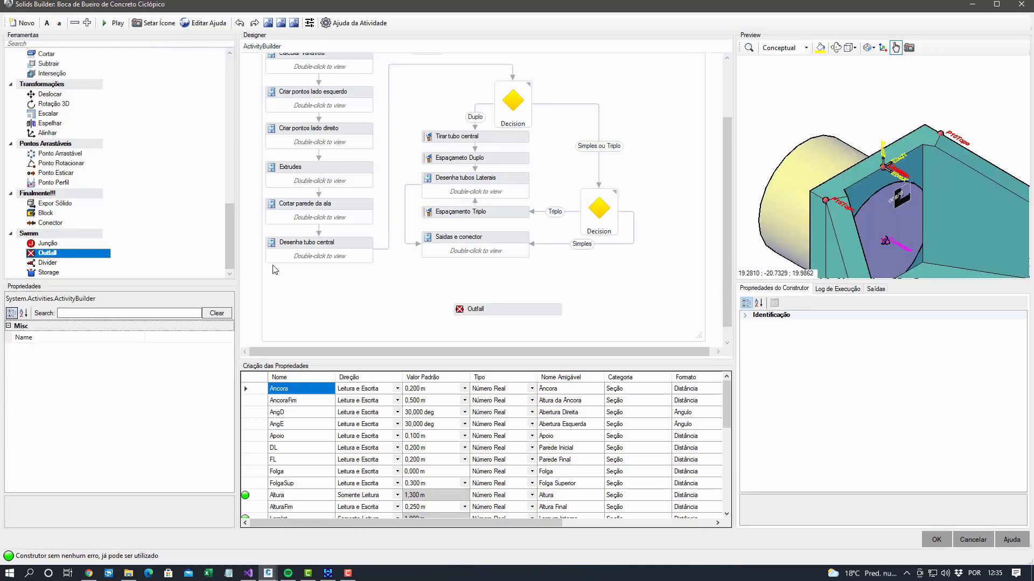
pyautogui.moveTo(477, 260); pyautogui.dragTo(496, 305)
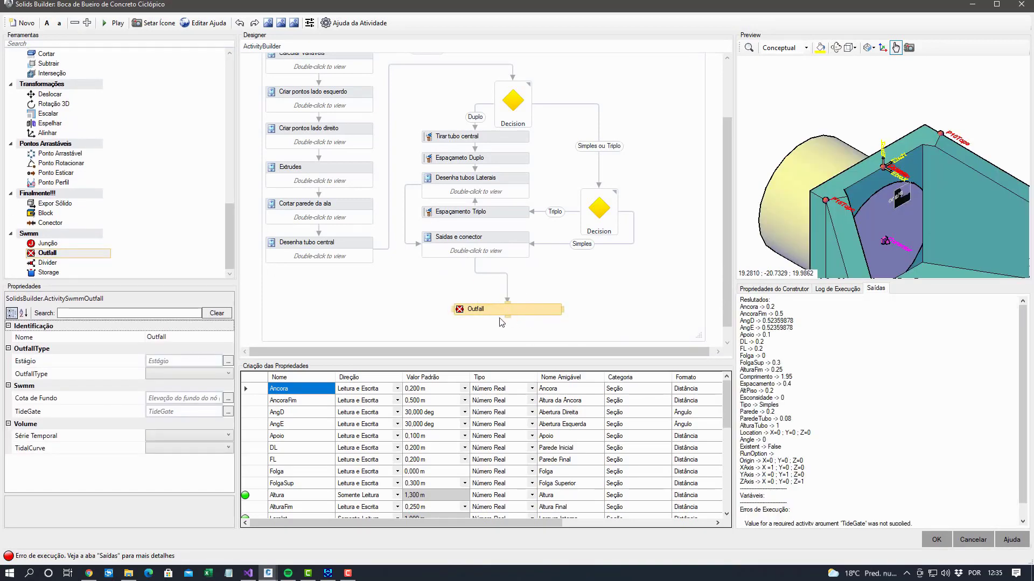
# Set the Outfall activity's OutfallType to Normal
pyautogui.click(189, 362)
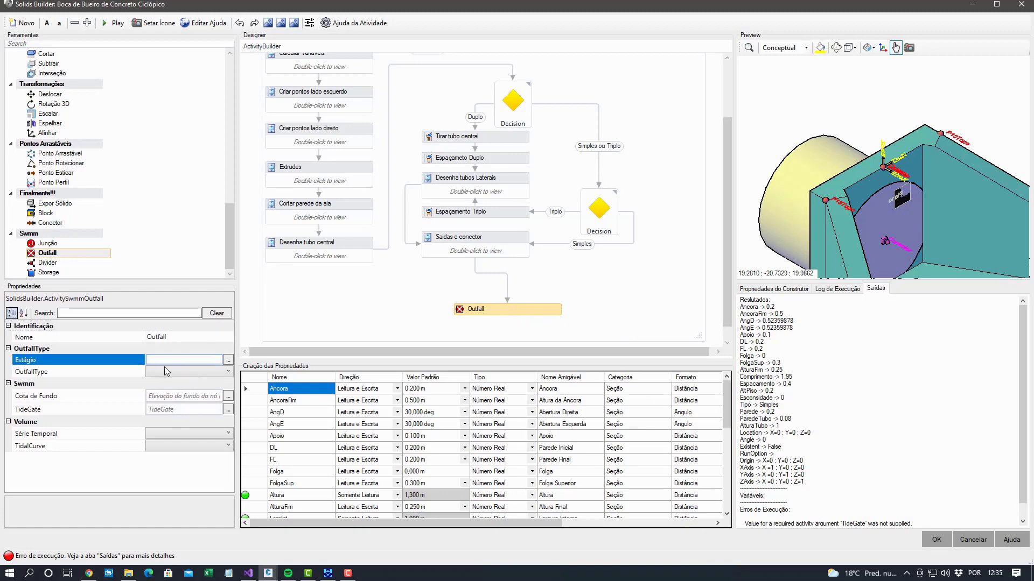
pyautogui.click(191, 373)
pyautogui.click(190, 374)
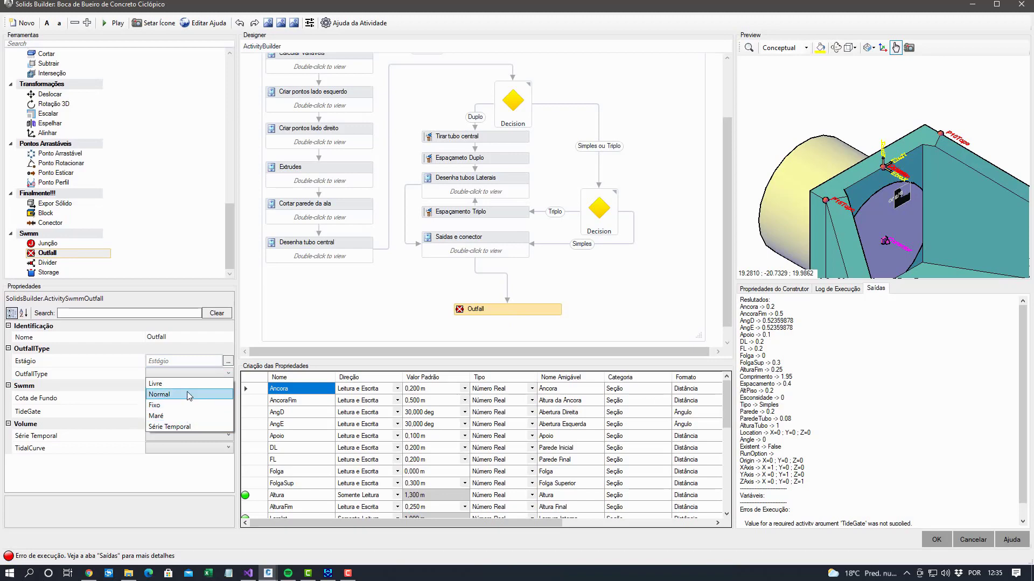
pyautogui.click(188, 396)
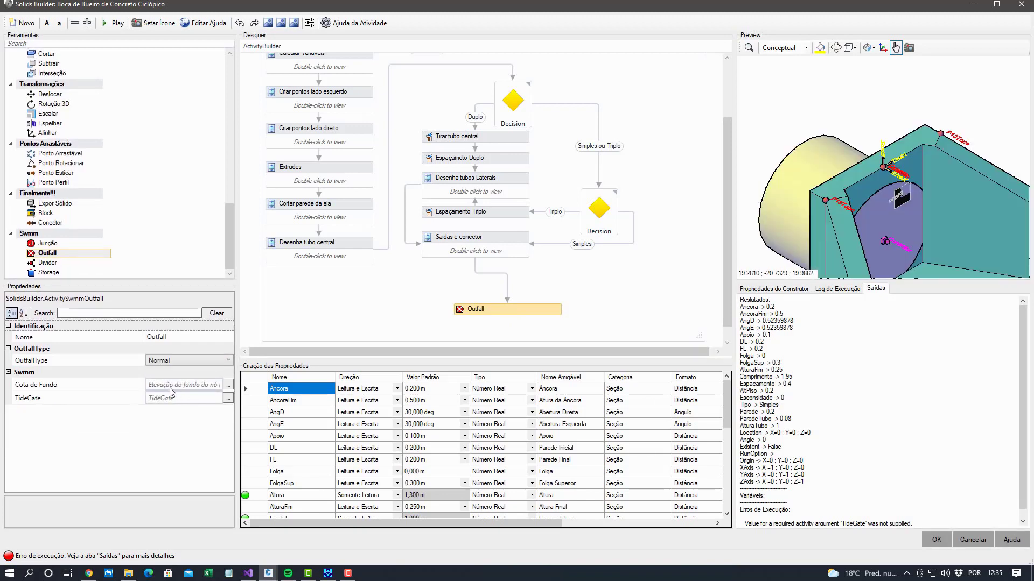
# Set the Outfall's Cota de Fundo to SumpElevation and check that name against the section's property table
pyautogui.click(98, 389)
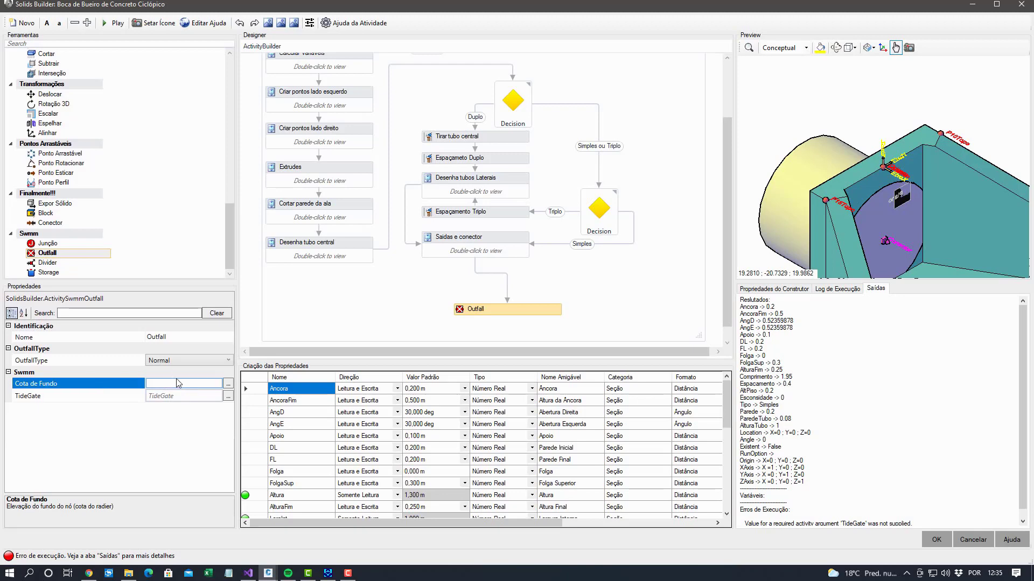
pyautogui.write('SumpElevation')
pyautogui.press('Return')
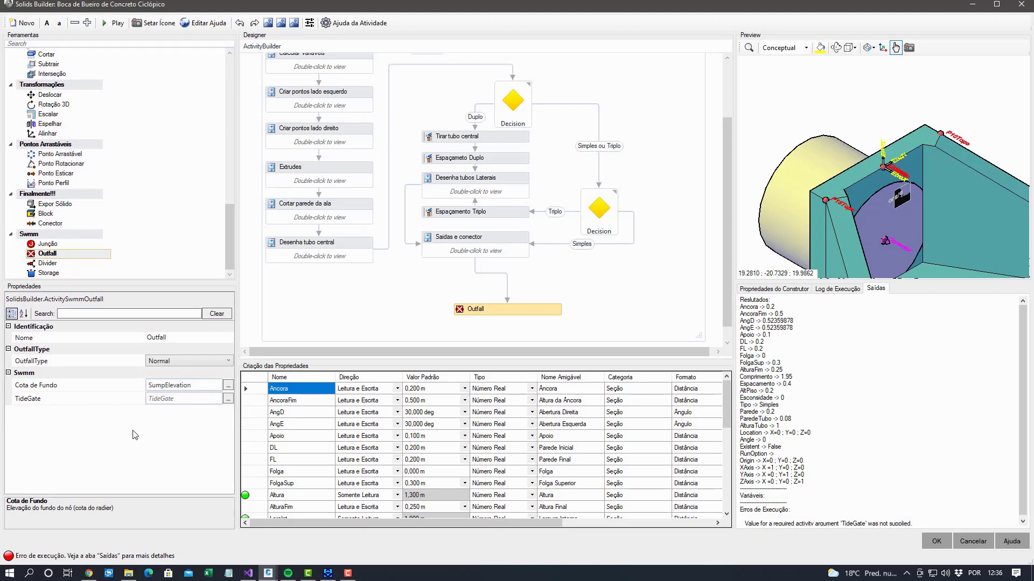
pyautogui.click(300, 424)
pyautogui.scroll(-4, 301, 430)
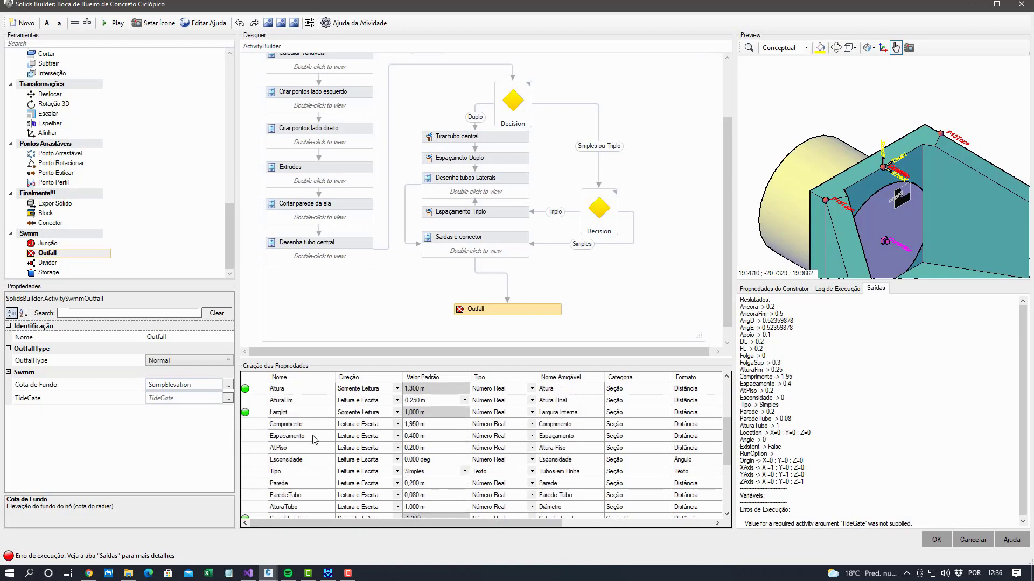
pyautogui.click(310, 482)
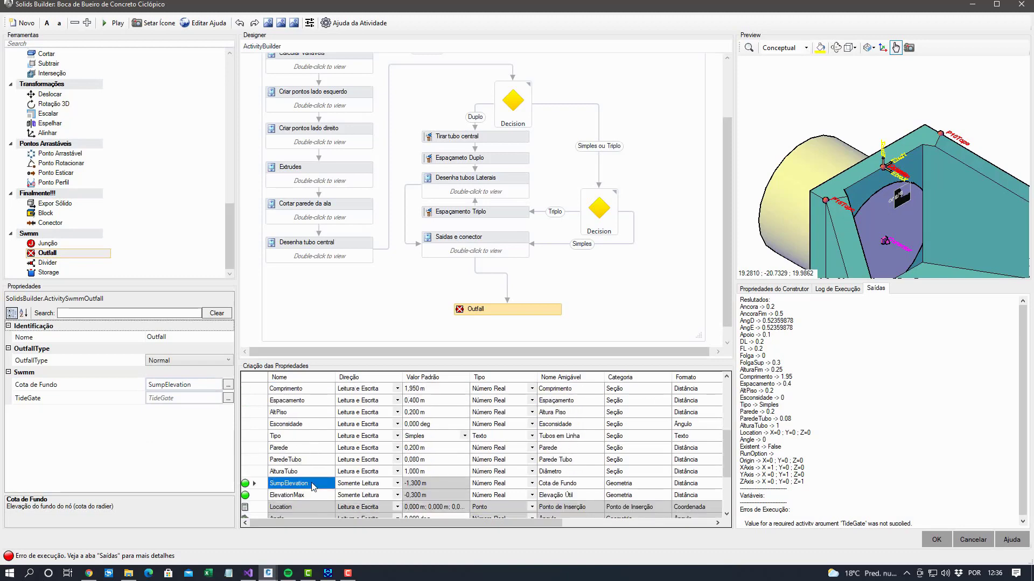
pyautogui.click(293, 485)
pyautogui.click(576, 487)
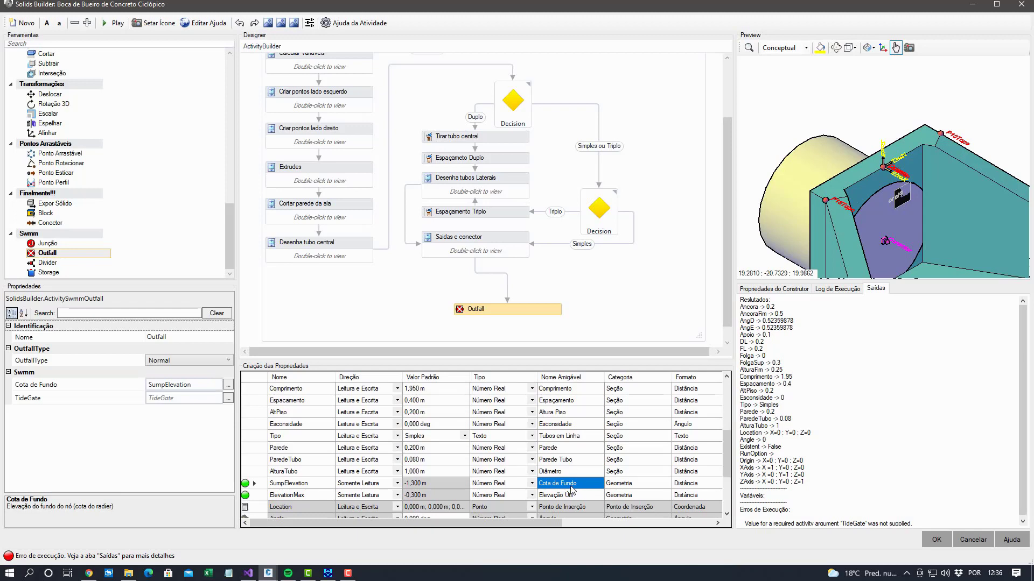
pyautogui.click(305, 484)
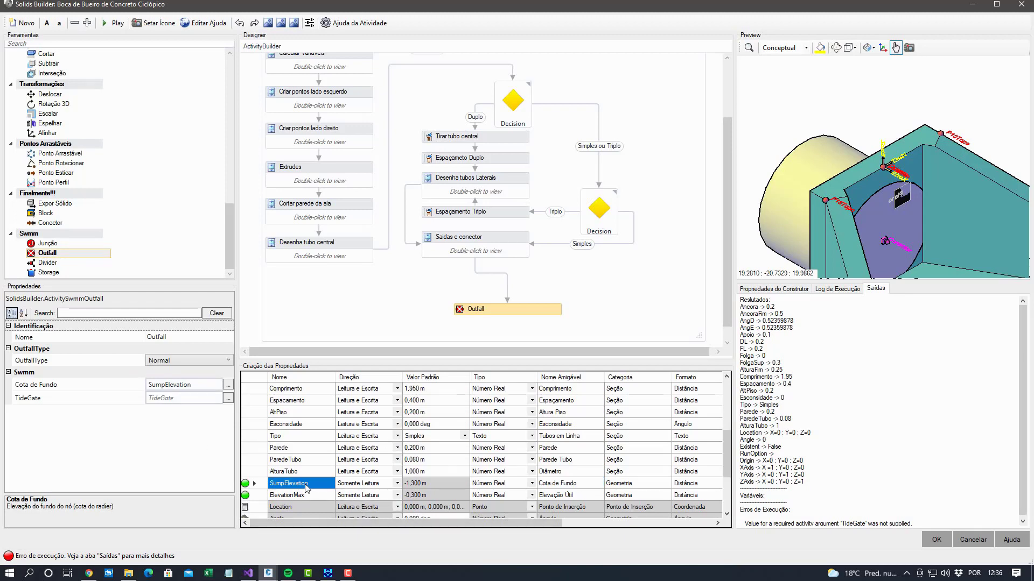
pyautogui.click(191, 388)
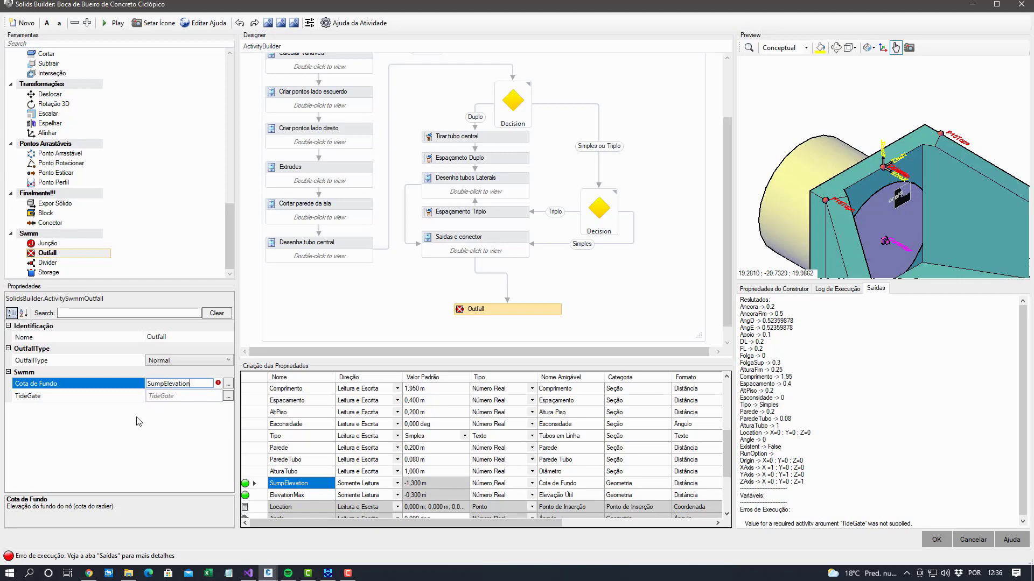
# Set the Outfall's TideGate to False and save the Boca de Bueiro section
pyautogui.click(67, 400)
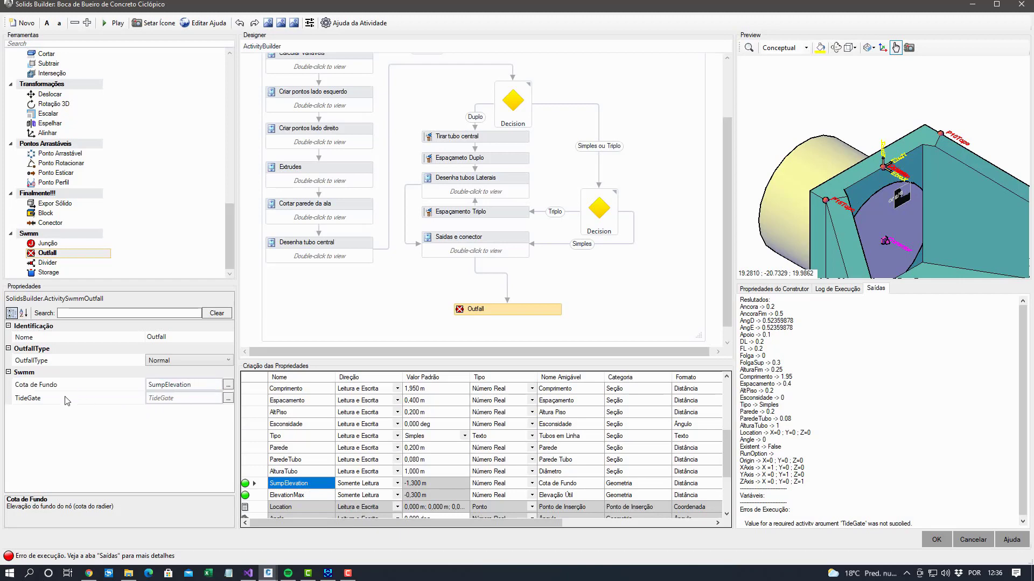
pyautogui.click(175, 399)
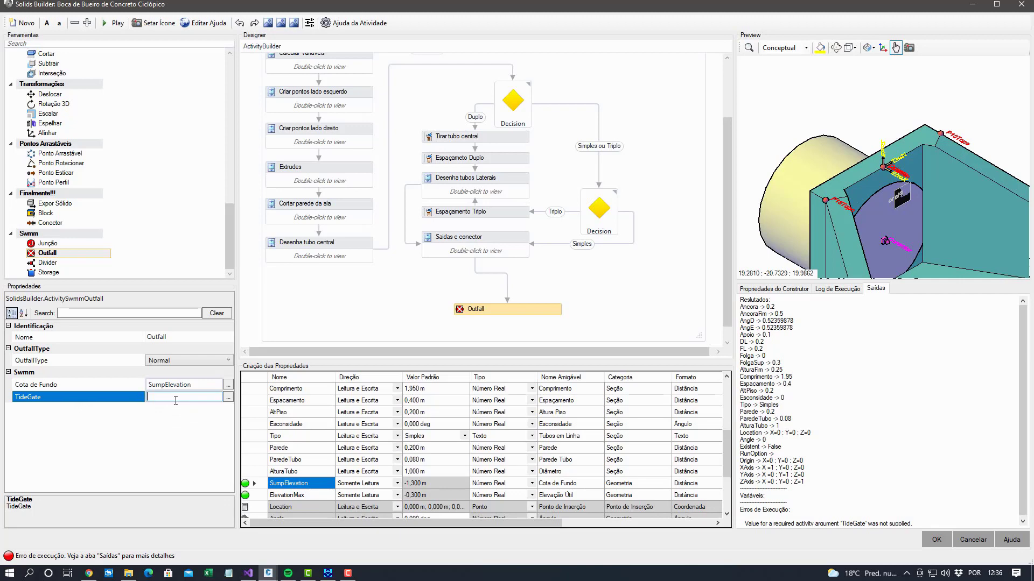
pyautogui.write('False')
pyautogui.press('Return')
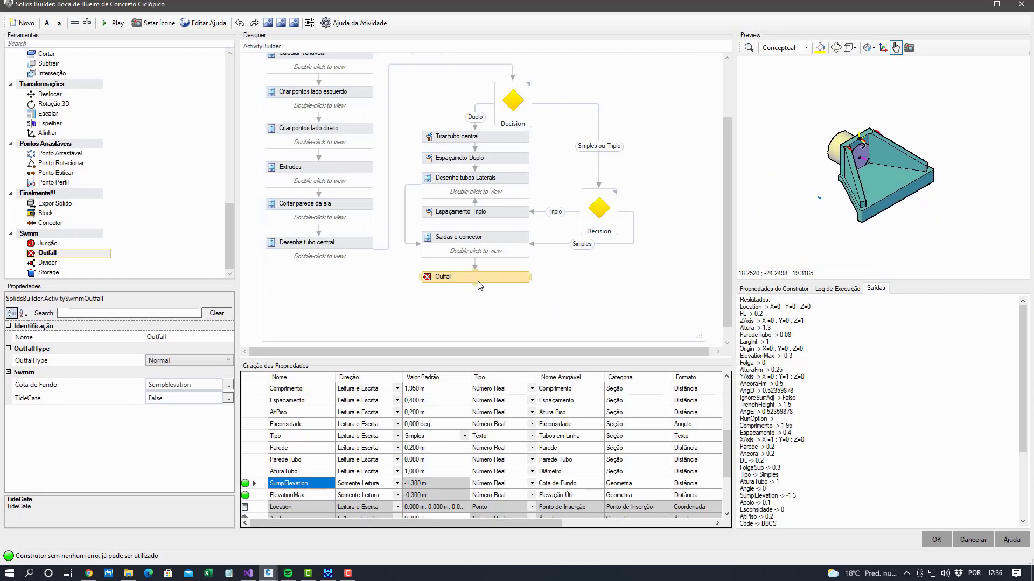
pyautogui.click(936, 540)
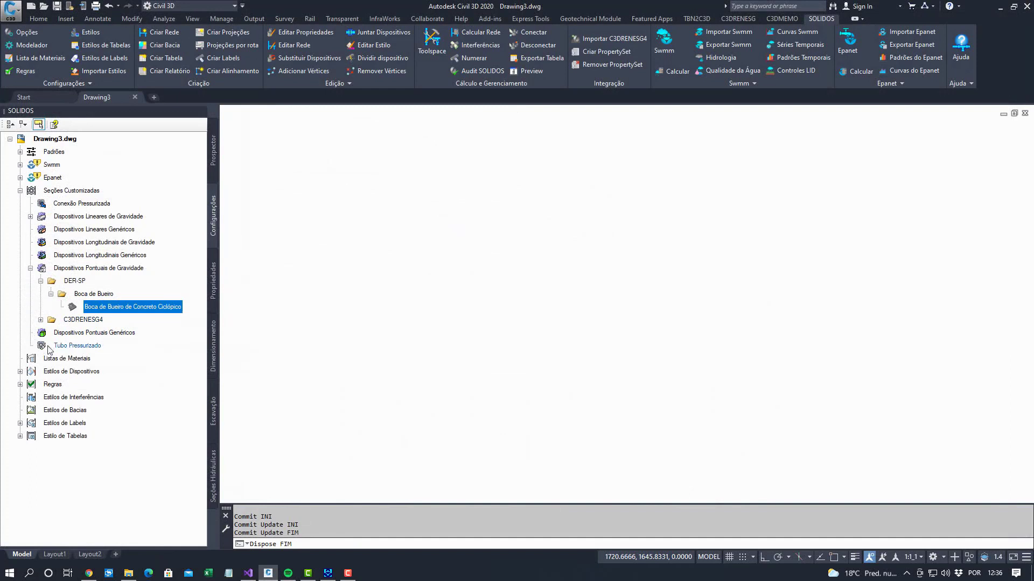
# Open Poço de Visita Retangular from the C3DRENESG4 gravity point devices for editing in Solids Builder
pyautogui.doubleClick(51, 320)
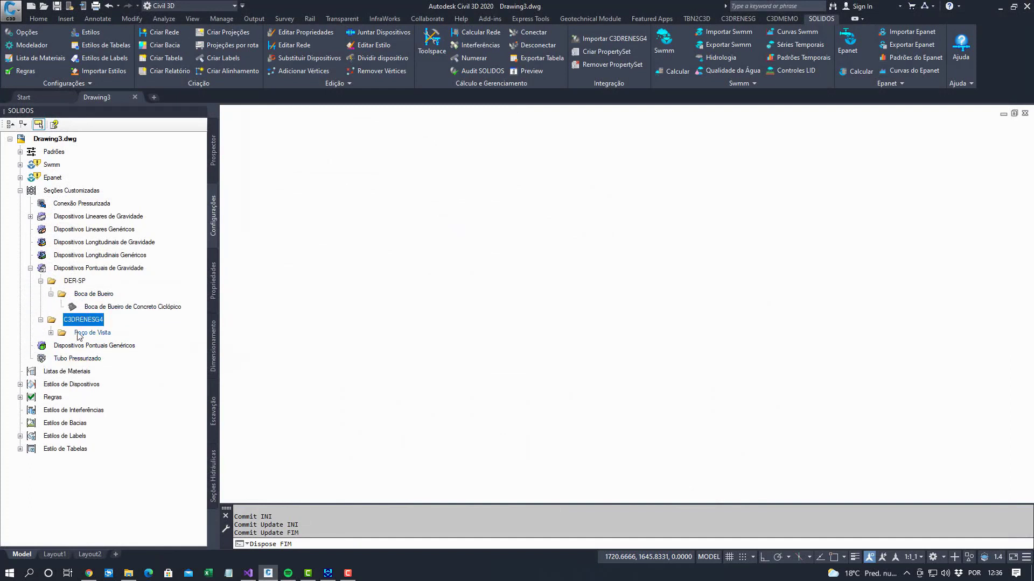
pyautogui.click(50, 333)
pyautogui.click(102, 346)
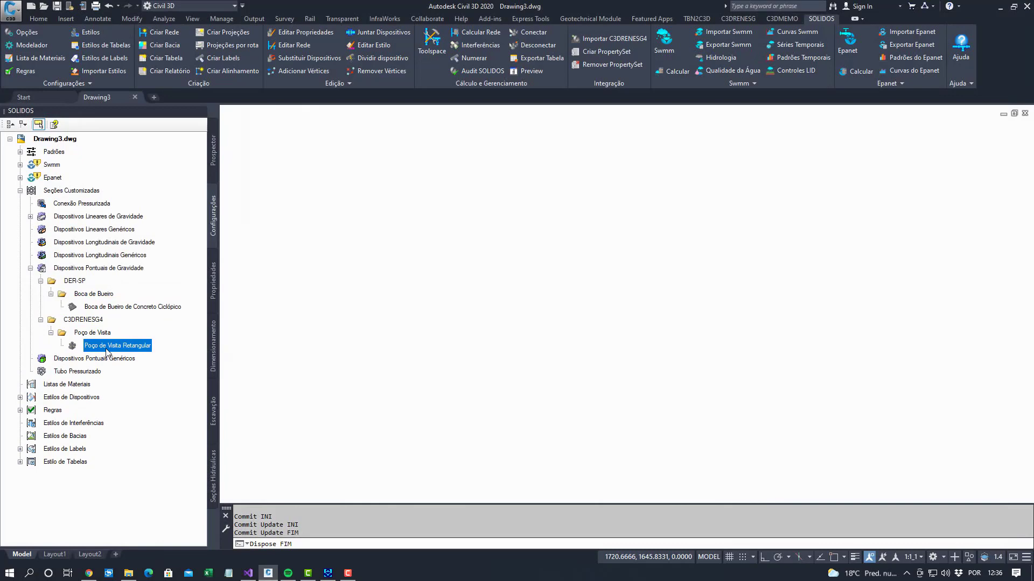
pyautogui.doubleClick(110, 348)
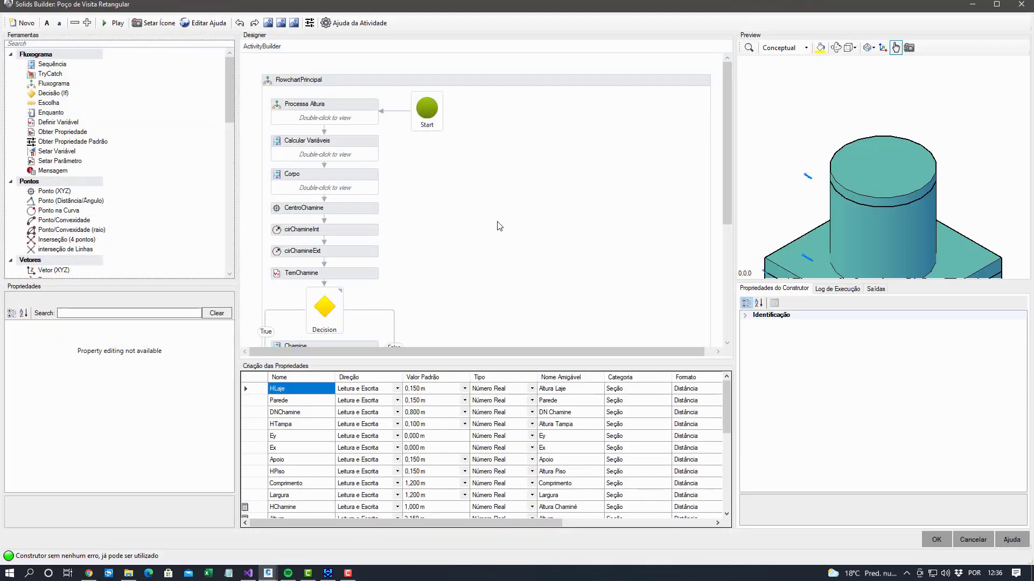
# Add a SWMM Junção activity to the flowchart and link it after Grips e Conectores
pyautogui.scroll(-5, 546, 184)
pyautogui.scroll(-2, 546, 184)
pyautogui.click(376, 271)
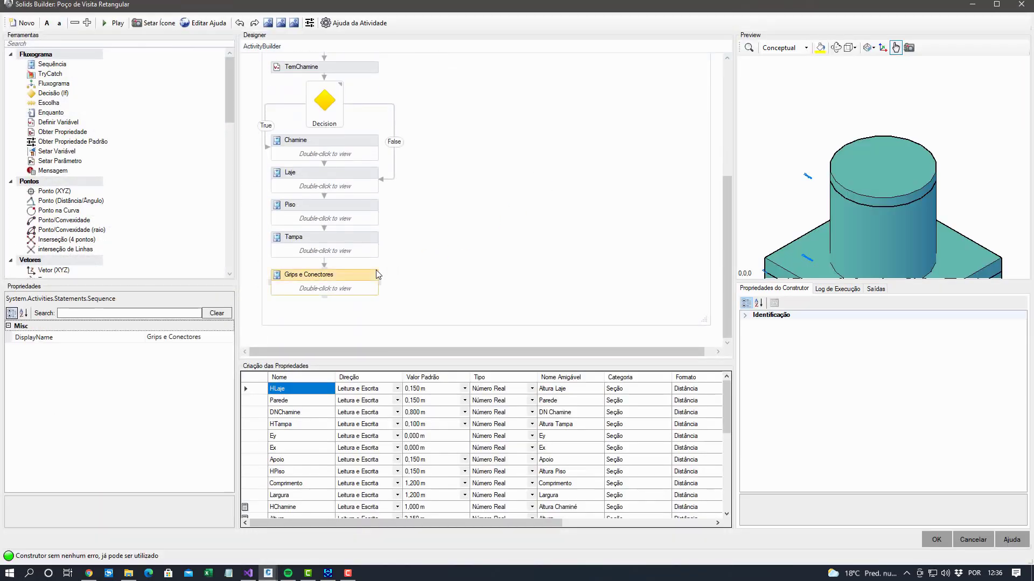
pyautogui.scroll(-15, 161, 223)
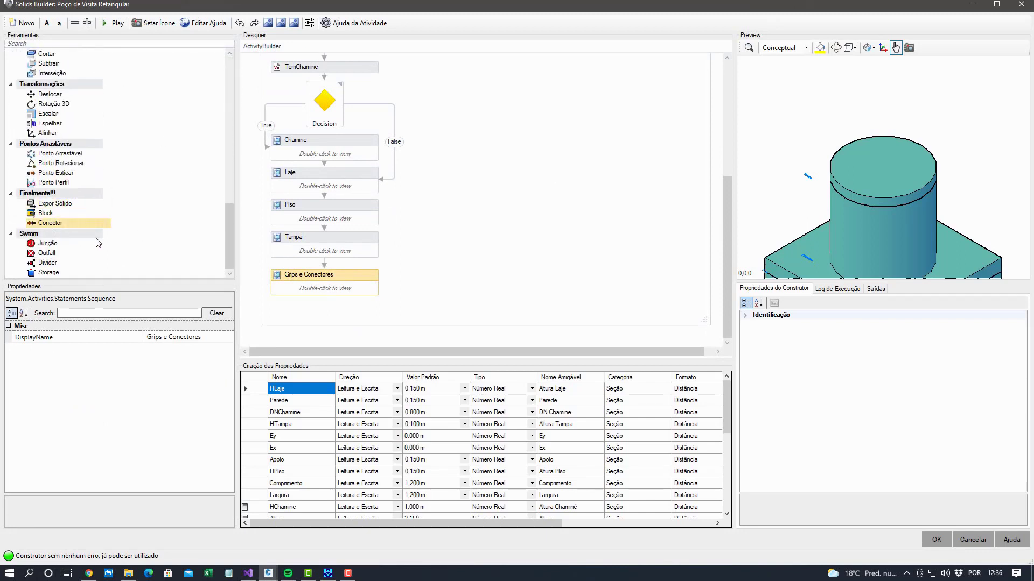
pyautogui.moveTo(47, 243); pyautogui.dragTo(455, 304)
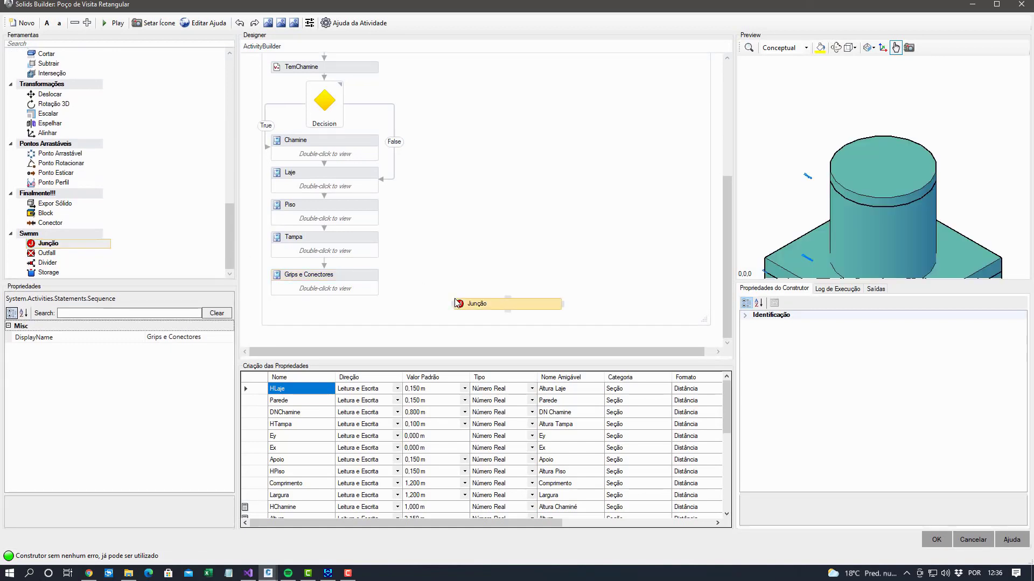
pyautogui.moveTo(381, 289); pyautogui.dragTo(509, 302)
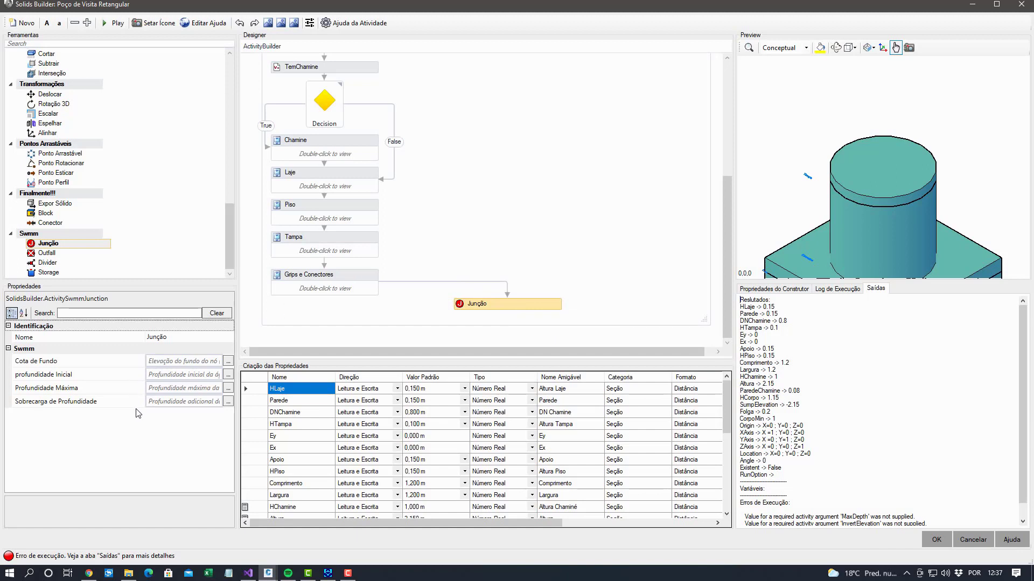
# Set the Junção's Cota de Fundo to SumpElevation and check that name against the section's property table
pyautogui.click(169, 360)
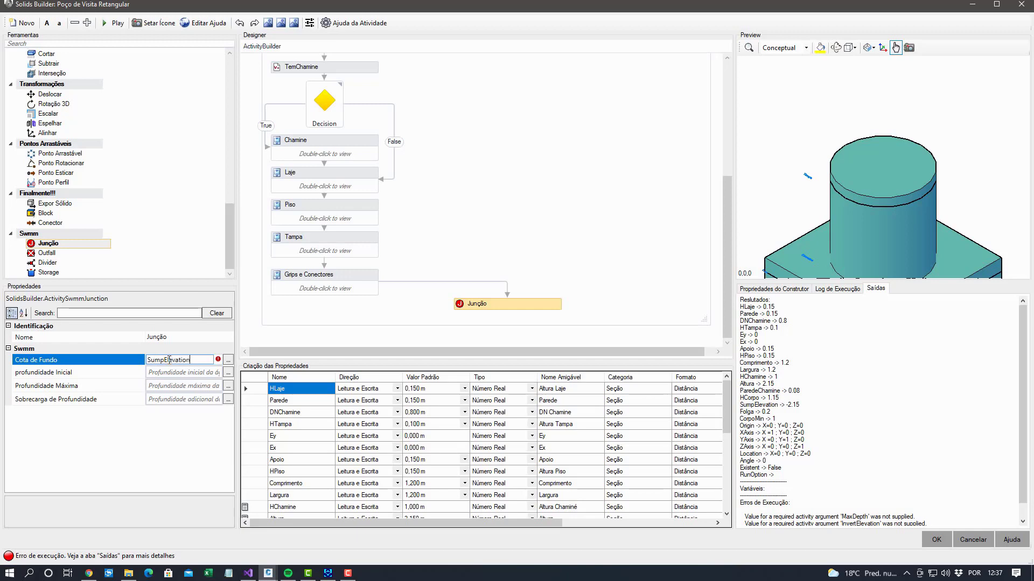
pyautogui.click(117, 434)
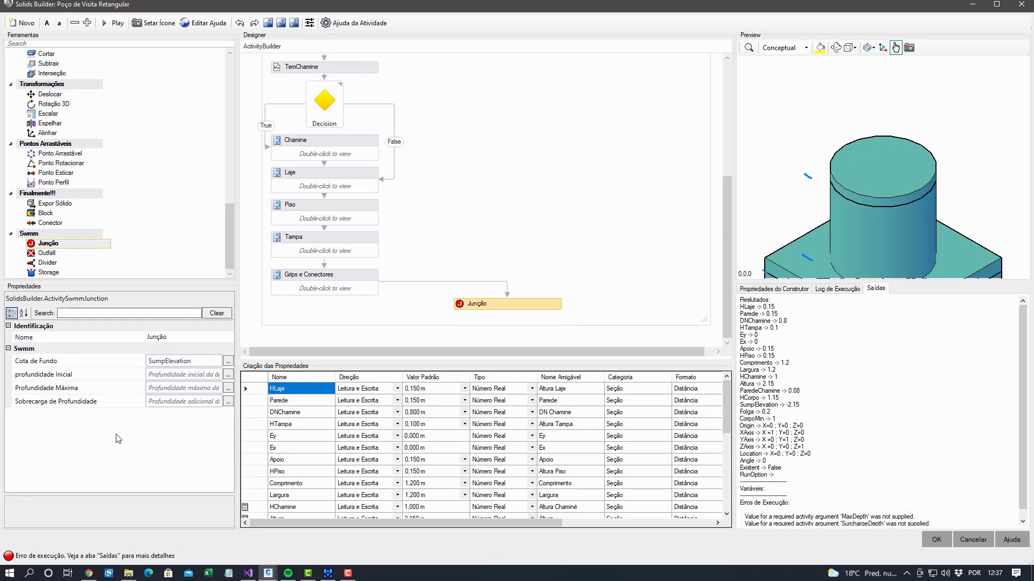
pyautogui.click(129, 364)
pyautogui.scroll(-5, 315, 468)
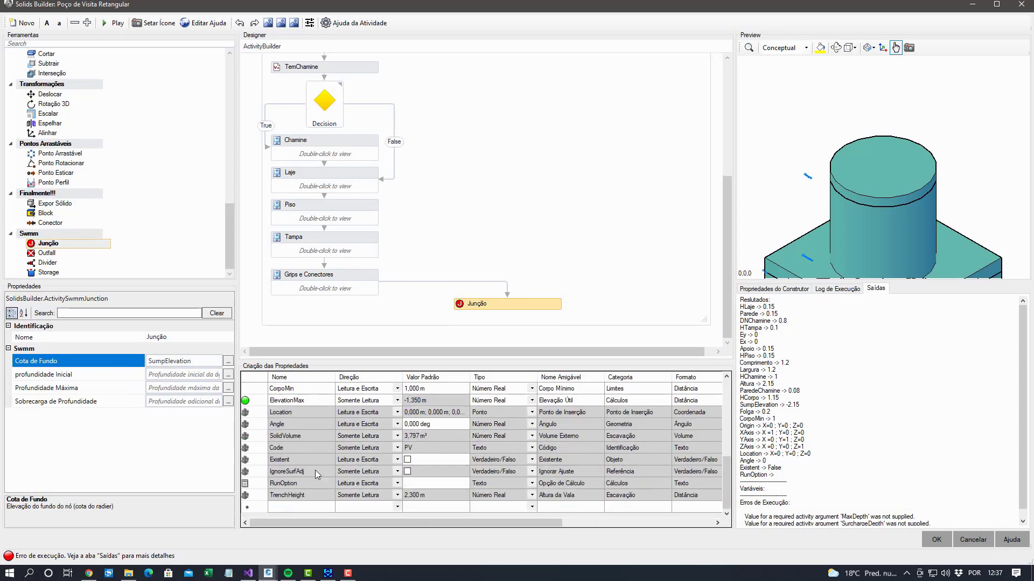
pyautogui.scroll(3, 312, 421)
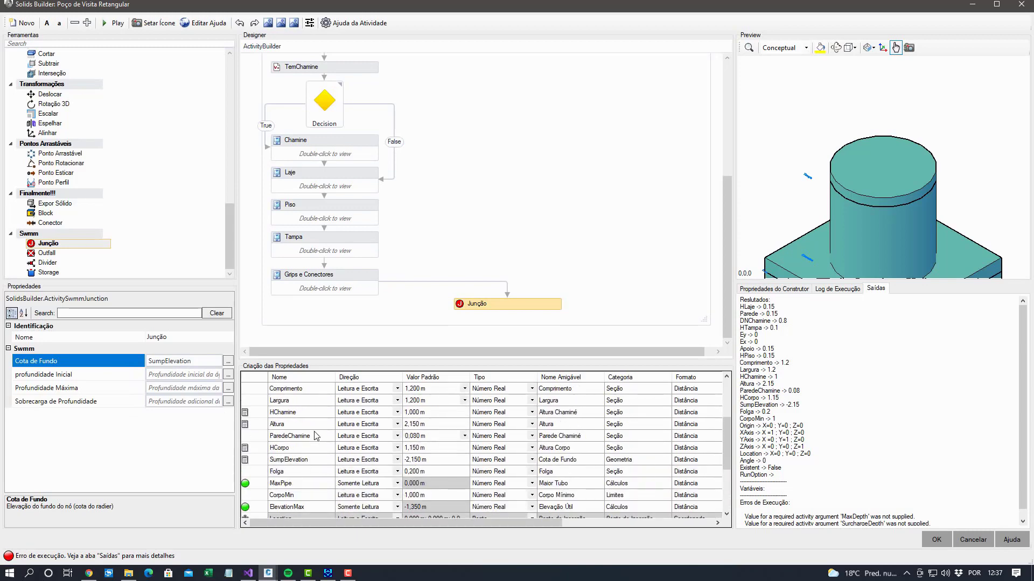
pyautogui.click(310, 460)
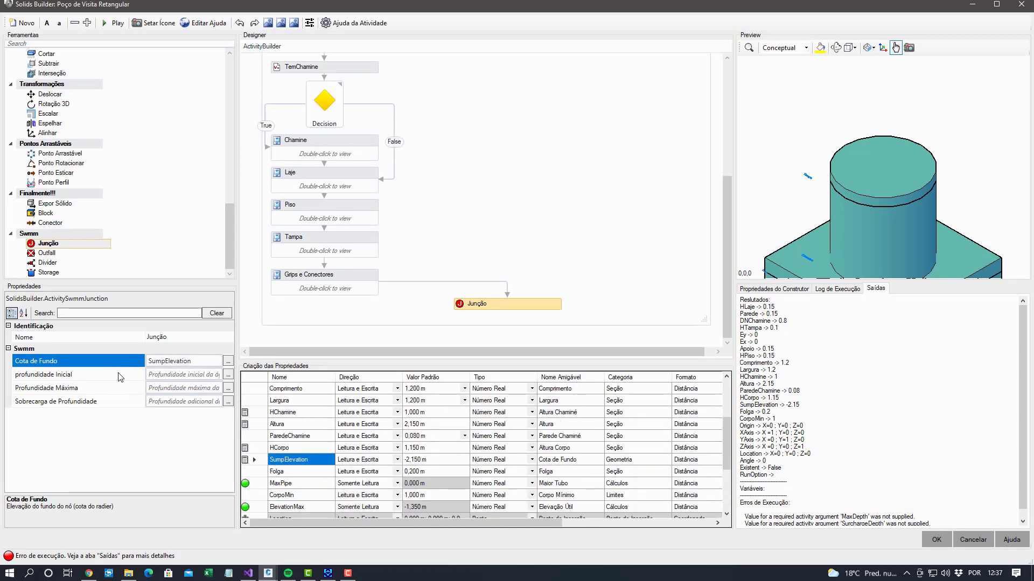
# Set the Junção's profundidade Inicial to 0, Profundidade Máxima to Altura and Sobrecarga de Profundidade to 0
pyautogui.click(172, 374)
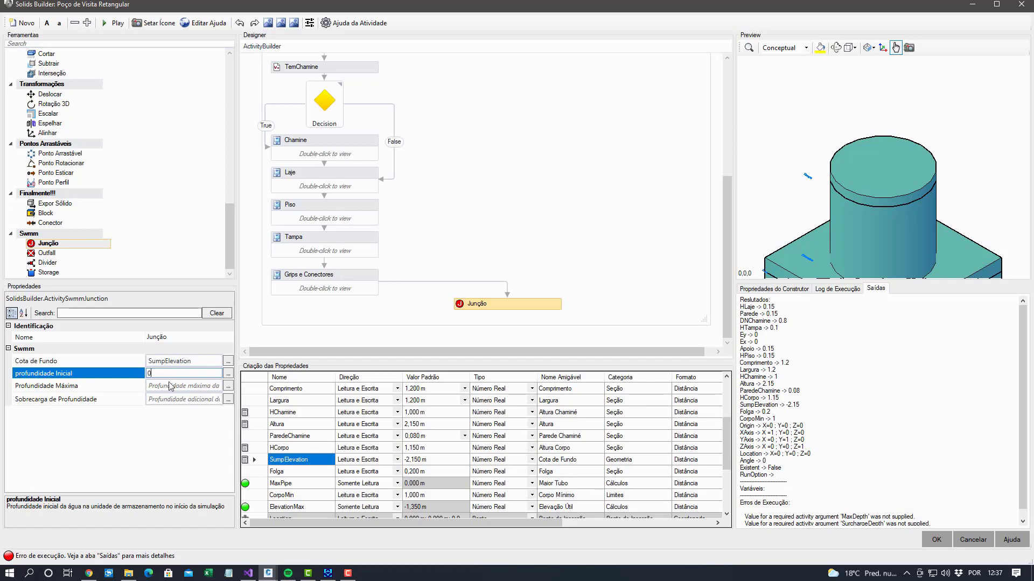
pyautogui.click(169, 387)
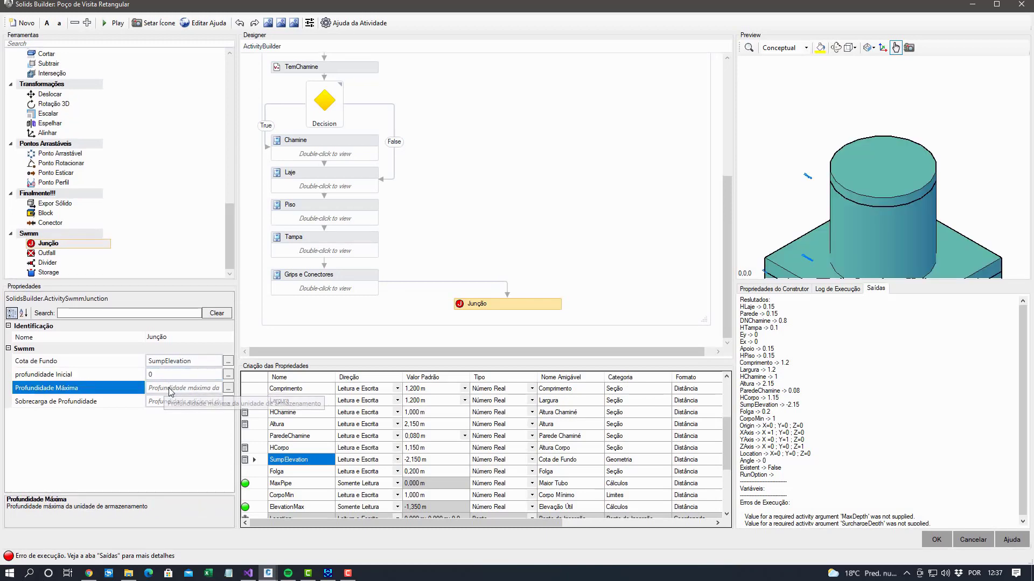
pyautogui.click(169, 388)
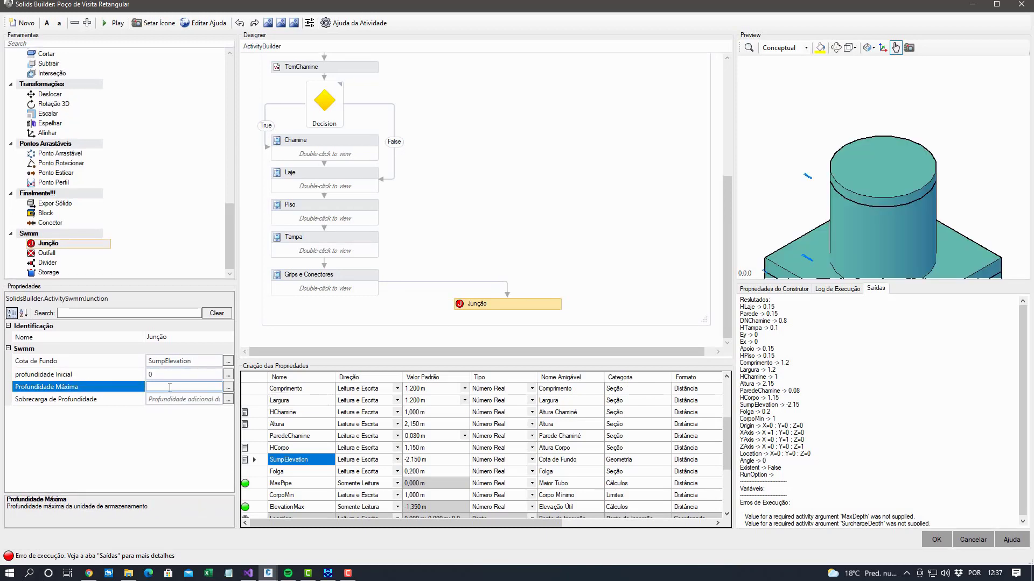
pyautogui.write('Altura')
pyautogui.click(180, 400)
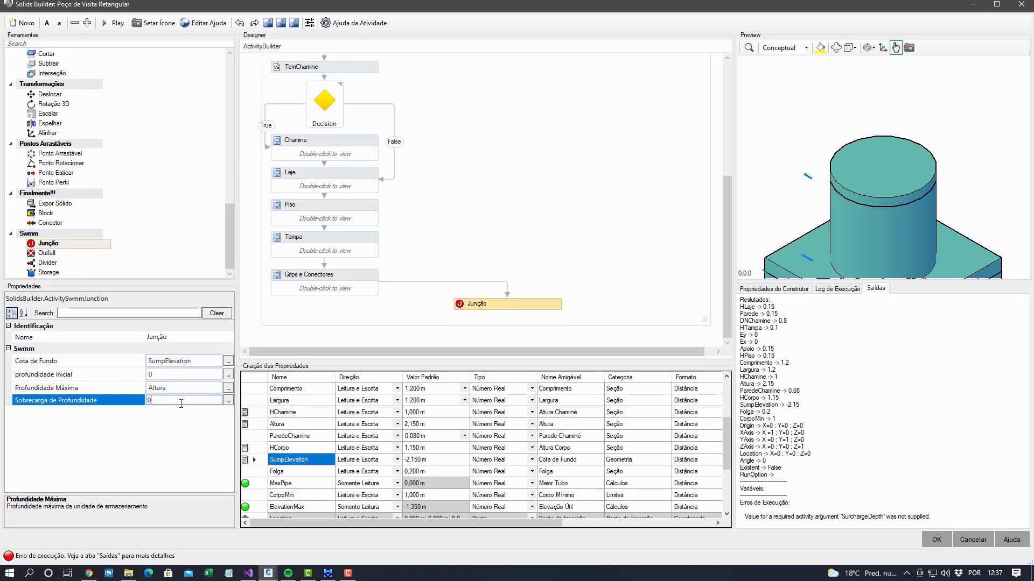
pyautogui.click(95, 401)
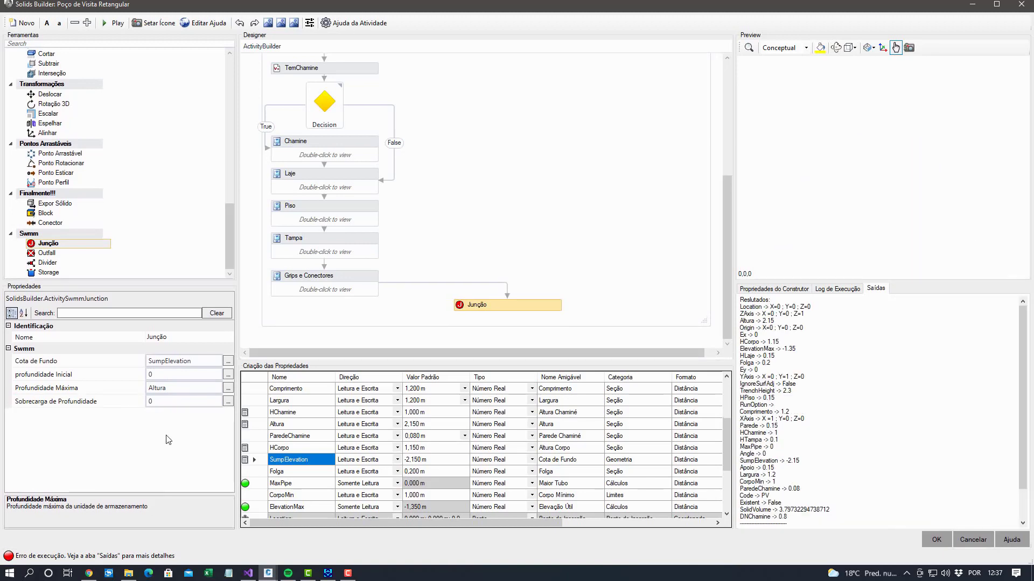
# Switch to SWMM 5.1 and examine the Max. Depth property of a junction on the study area map
pyautogui.click(105, 387)
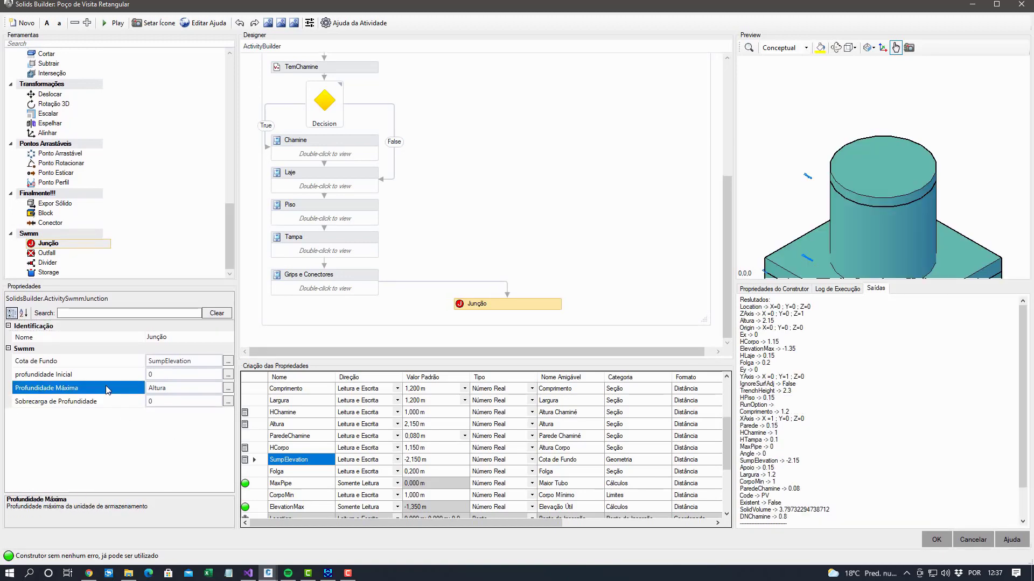
pyautogui.click(328, 573)
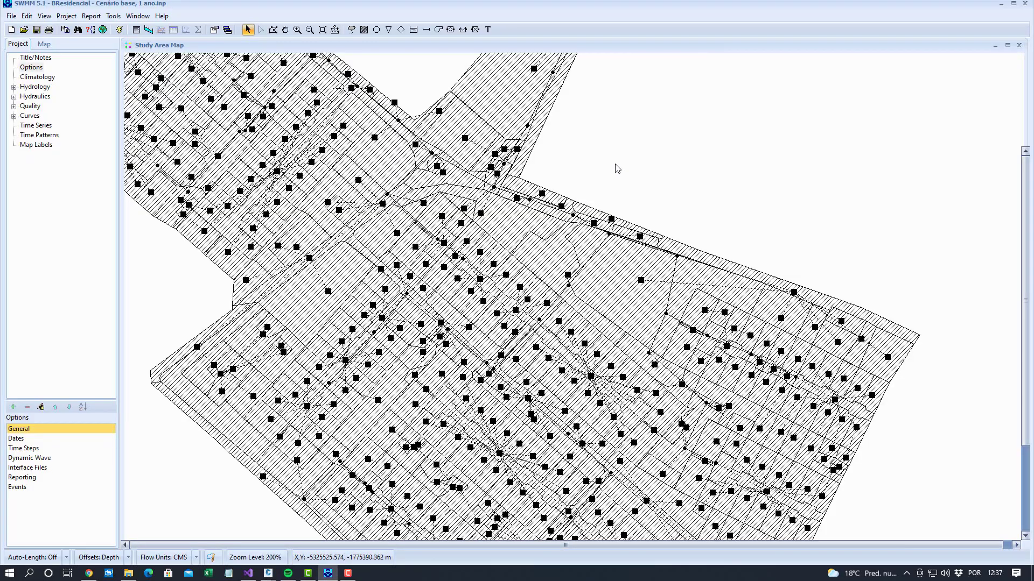
pyautogui.doubleClick(569, 286)
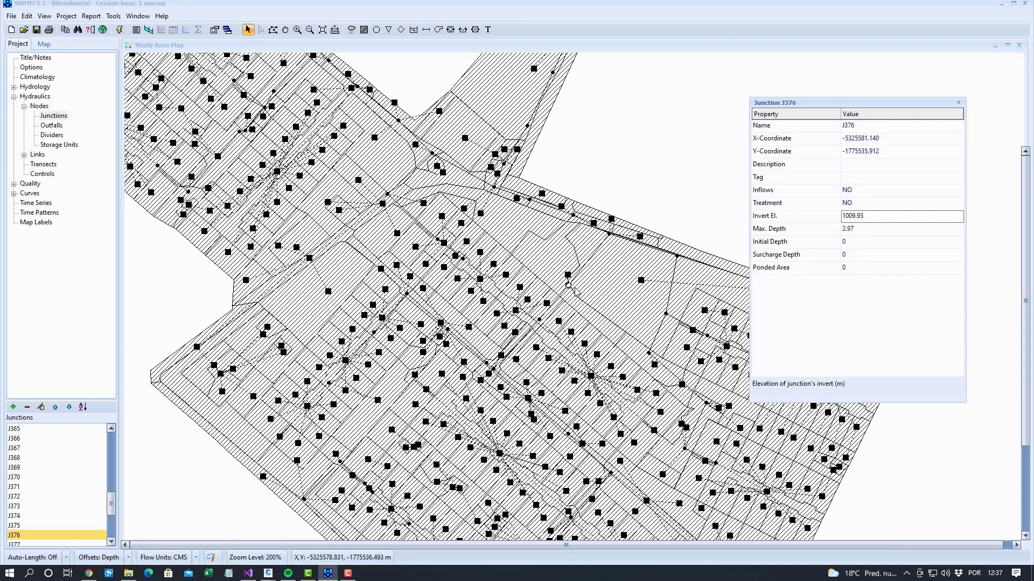
pyautogui.click(784, 229)
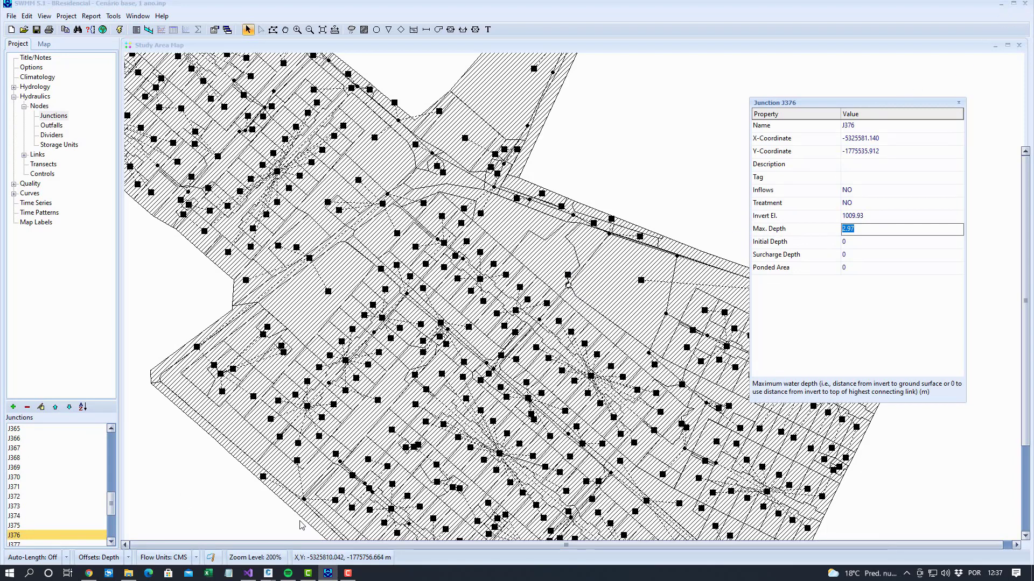
# Switch back to Solids Builder in Civil 3D and save the Poço de Visita Retangular section
pyautogui.moveTo(268, 572)
pyautogui.click(328, 530)
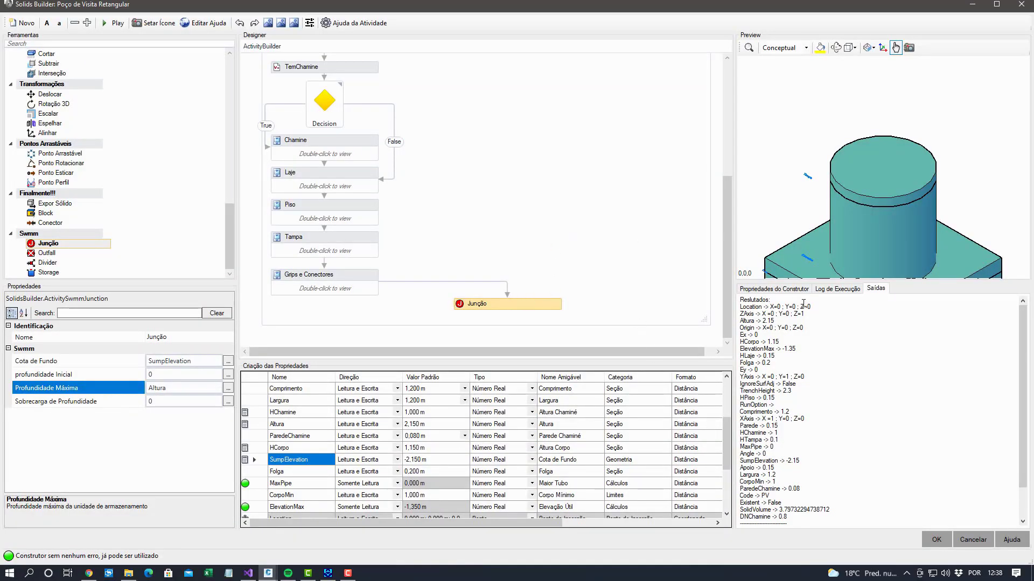
pyautogui.click(935, 540)
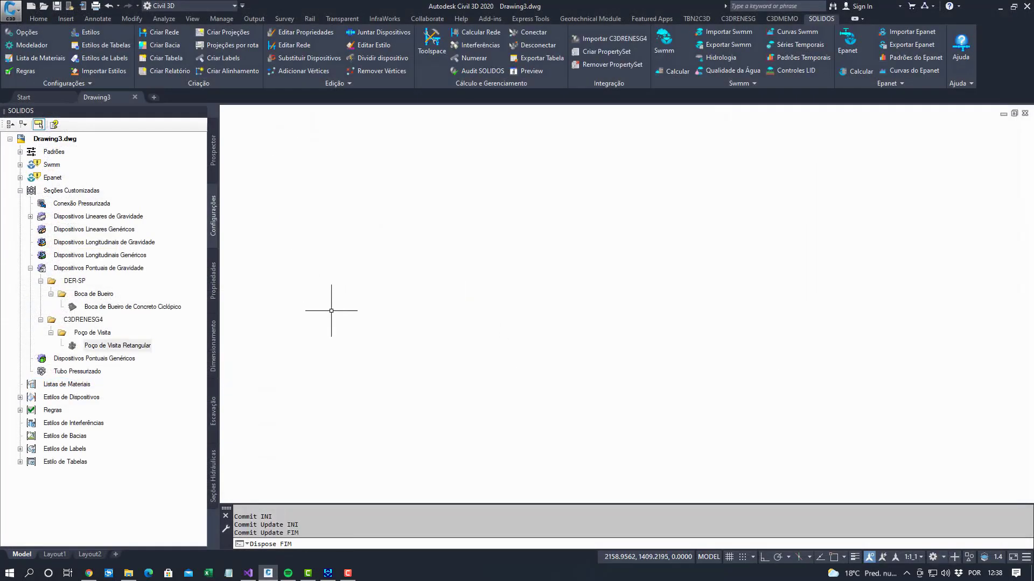
# Create a new material list under Listas de Materiais in the SOLIDOS settings
pyautogui.click(30, 269)
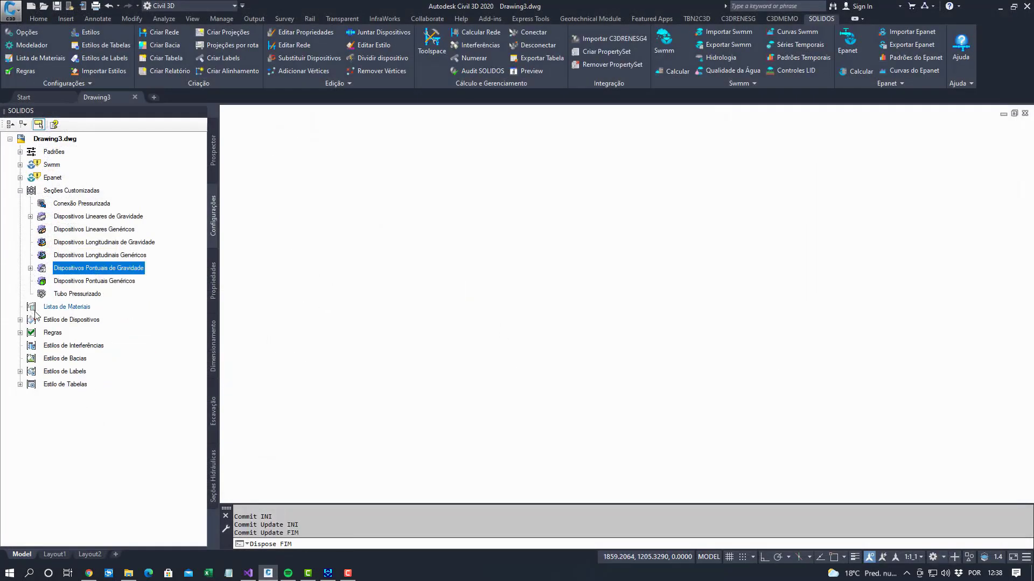
pyautogui.rightClick(82, 309)
pyautogui.click(102, 319)
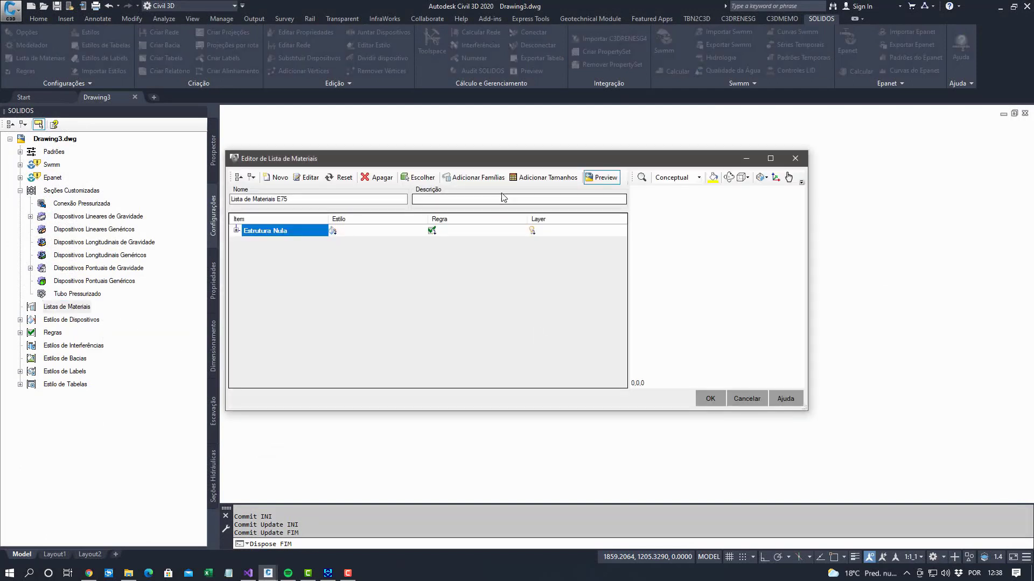
# Add the Tubo Circular, Boca de Bueiro de Concreto Ciclópico and Poço de Visita Retangular families to the material list
pyautogui.click(477, 177)
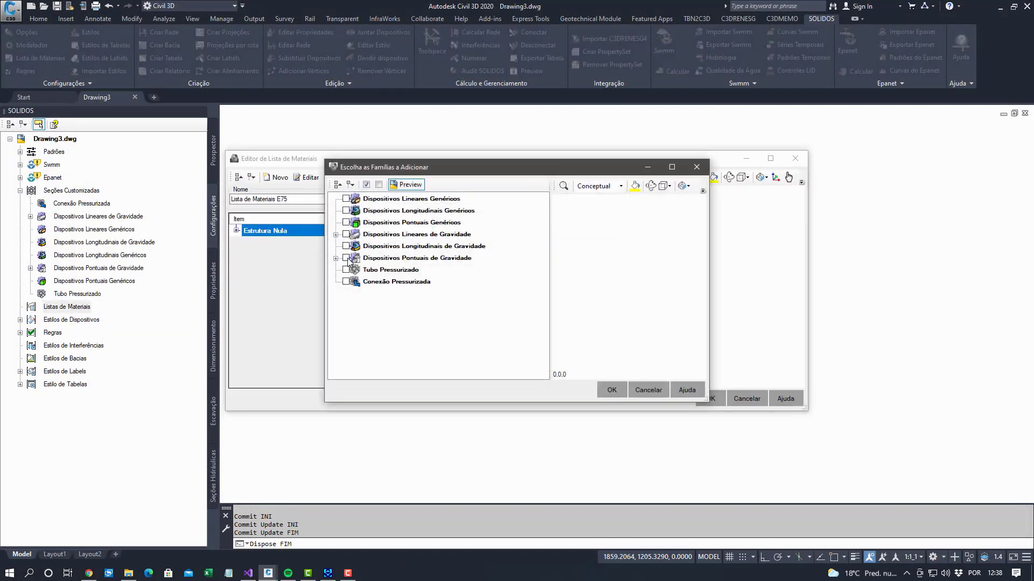
pyautogui.click(347, 259)
pyautogui.click(347, 235)
pyautogui.click(335, 234)
pyautogui.click(348, 246)
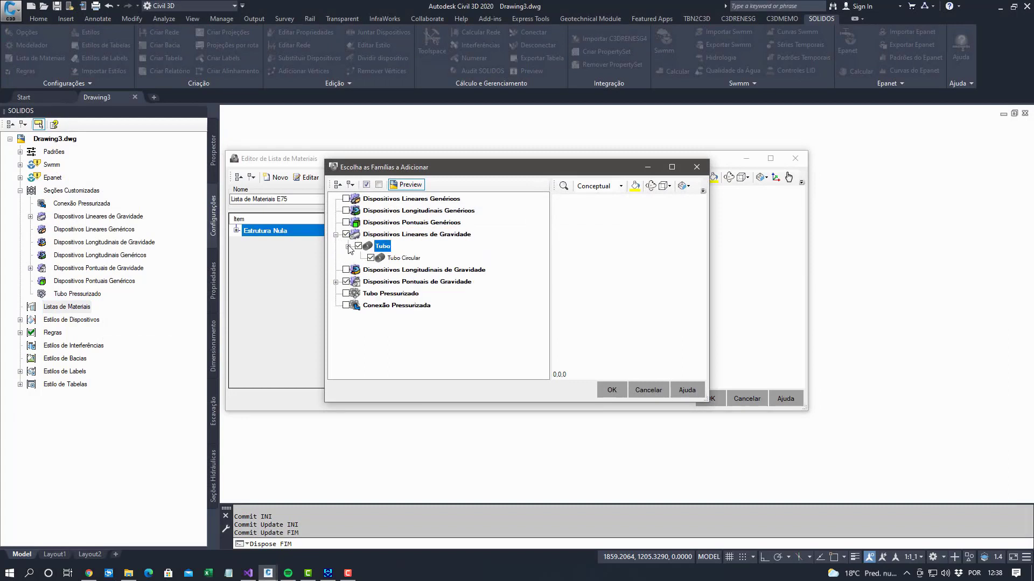
pyautogui.click(335, 282)
pyautogui.click(348, 294)
pyautogui.click(401, 305)
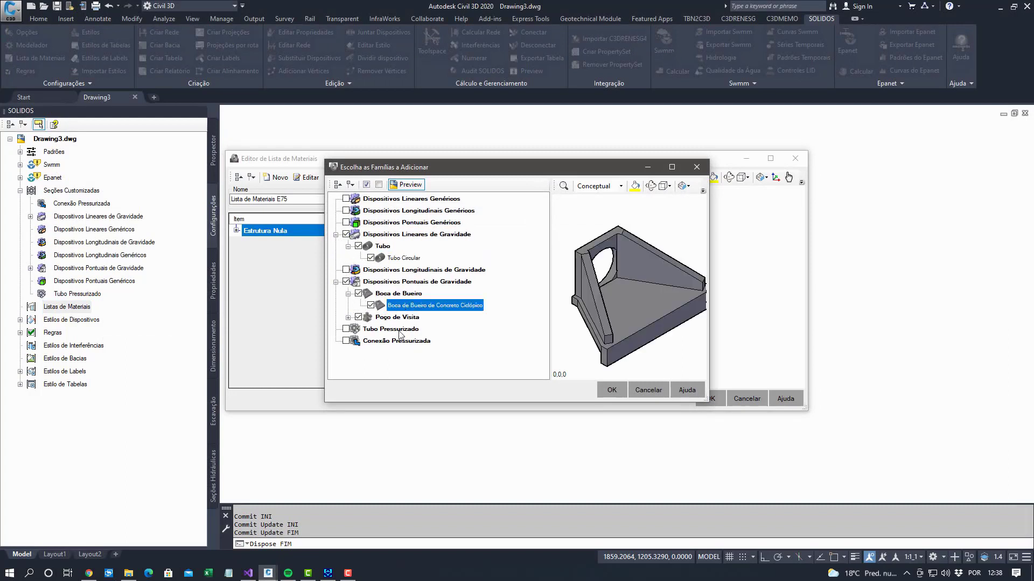
pyautogui.click(348, 317)
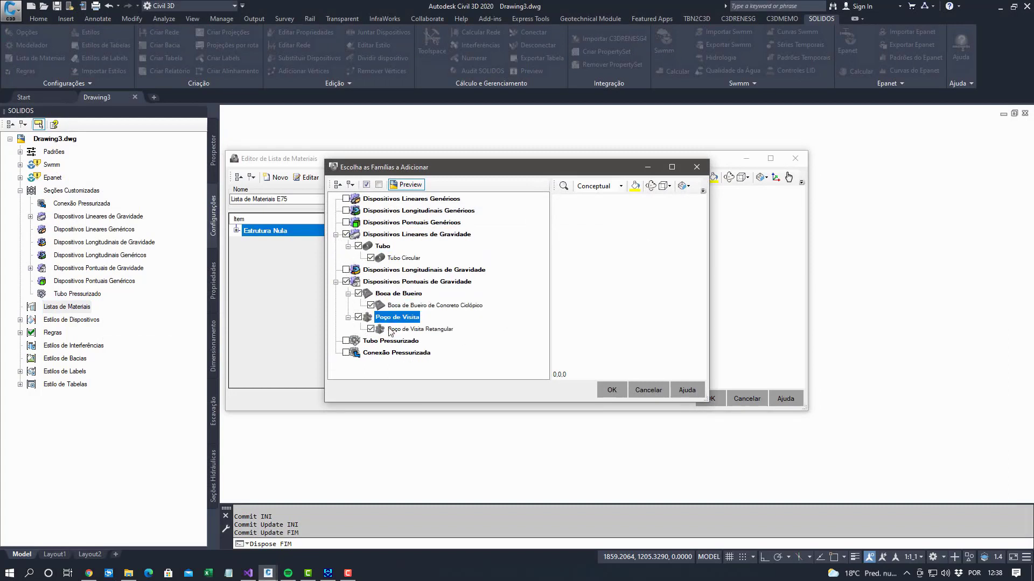
pyautogui.click(391, 329)
pyautogui.click(403, 258)
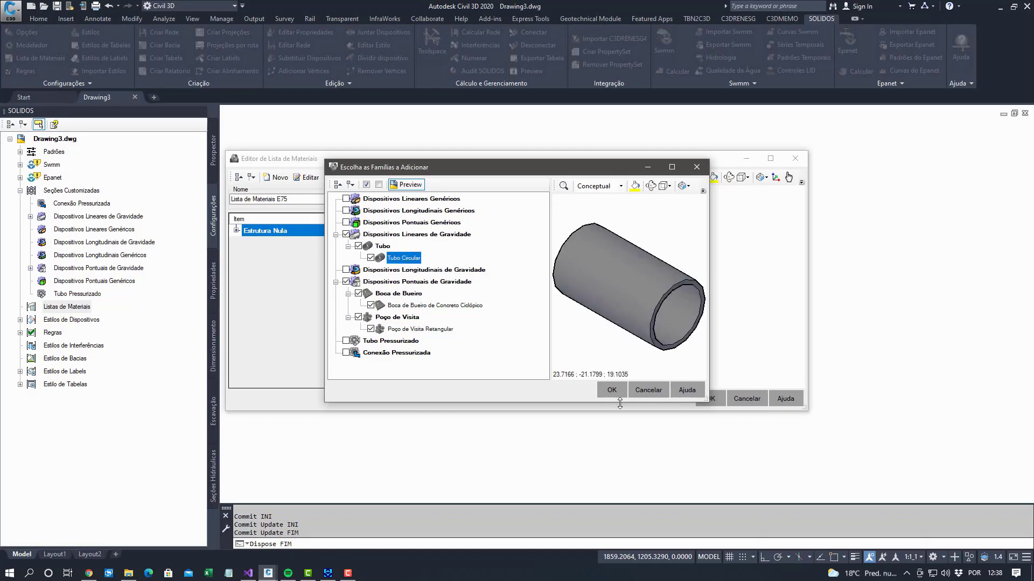
pyautogui.click(608, 388)
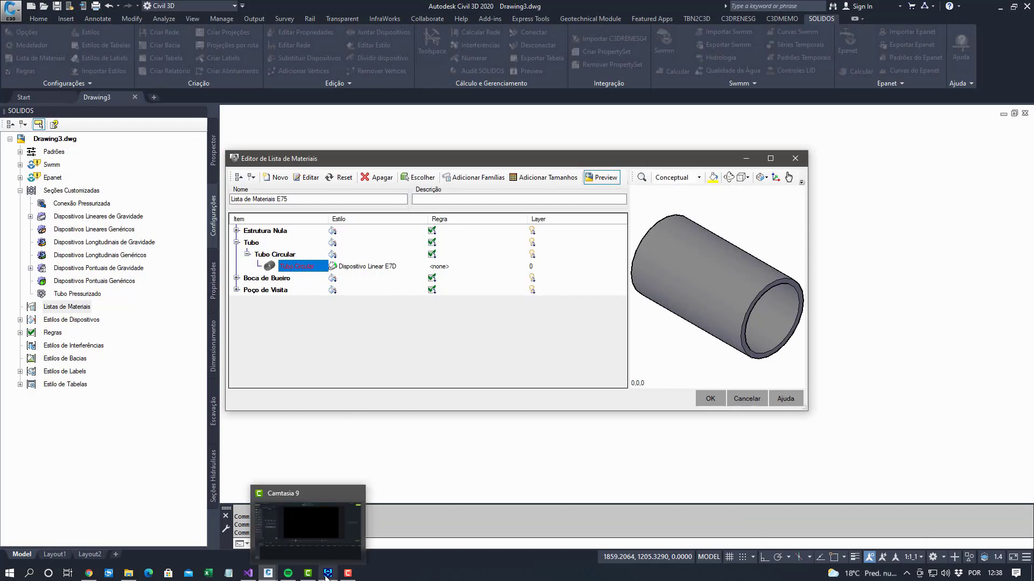
# Reset the Tubo Circular item and save the material list
pyautogui.click(339, 178)
pyautogui.click(236, 278)
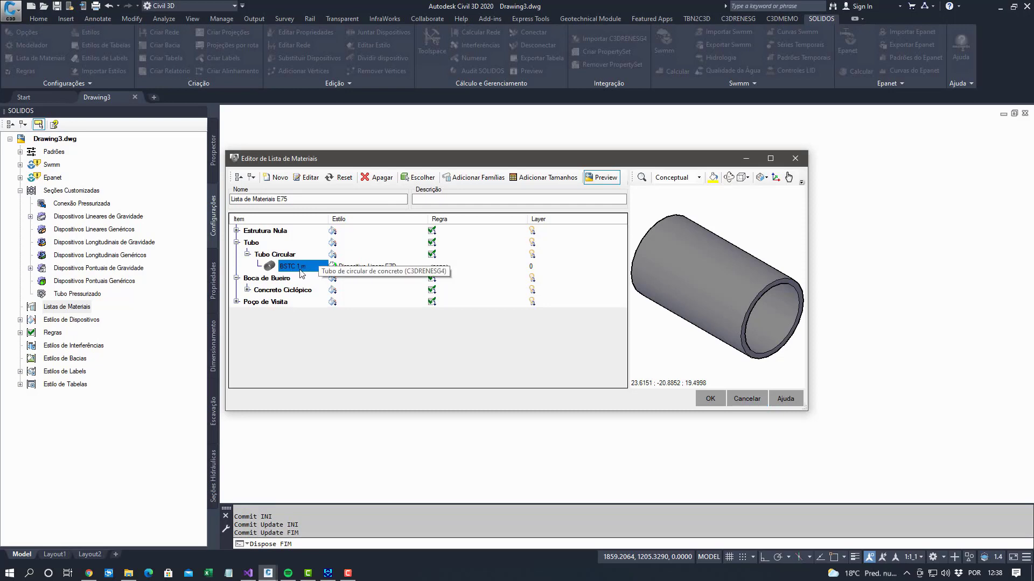
pyautogui.press('Return')
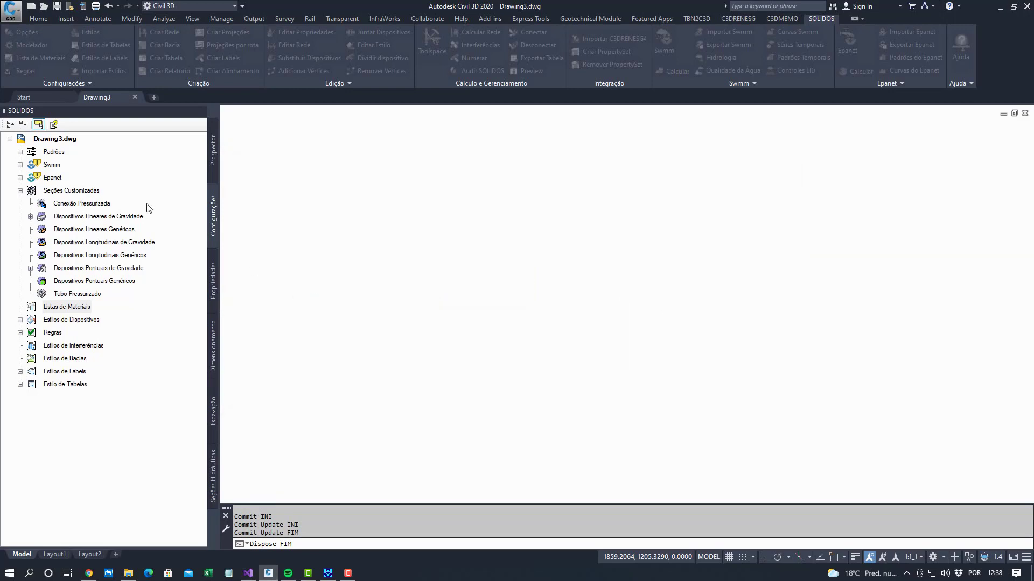
# Open Tubo Circular from the C3DRENESG4 linear gravity devices for editing in Solids Builder
pyautogui.click(30, 217)
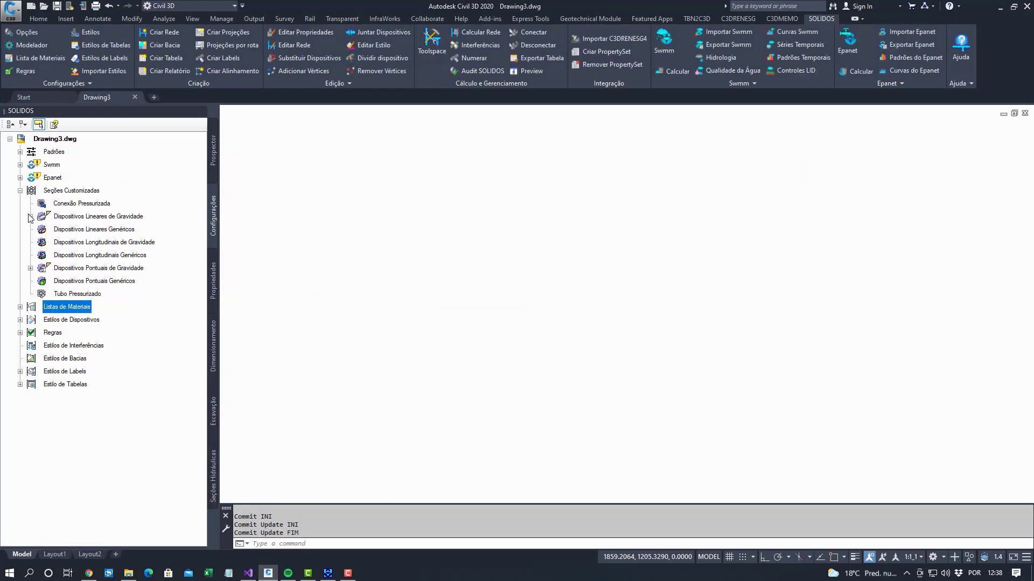
pyautogui.click(30, 216)
pyautogui.click(76, 243)
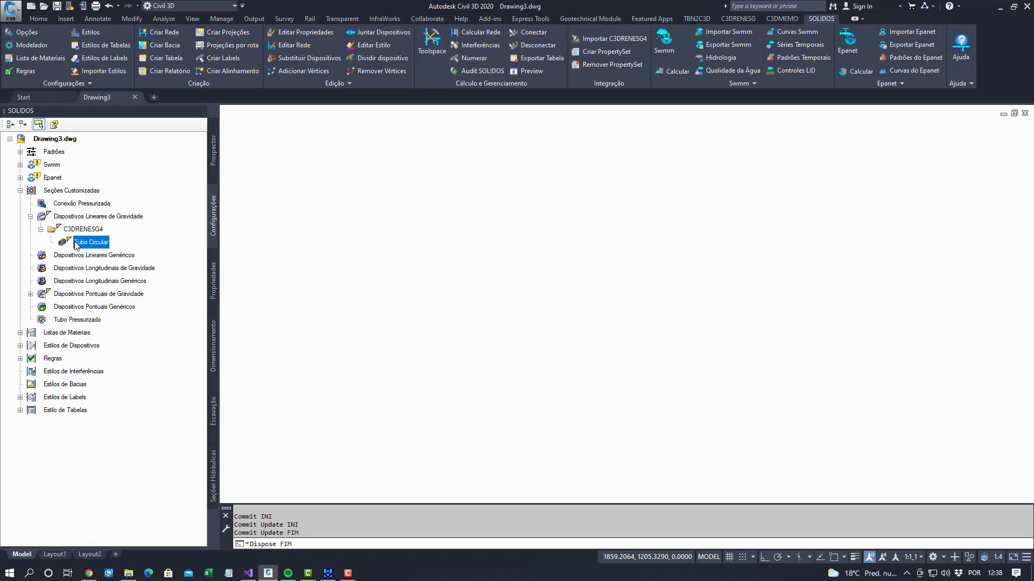
pyautogui.doubleClick(91, 242)
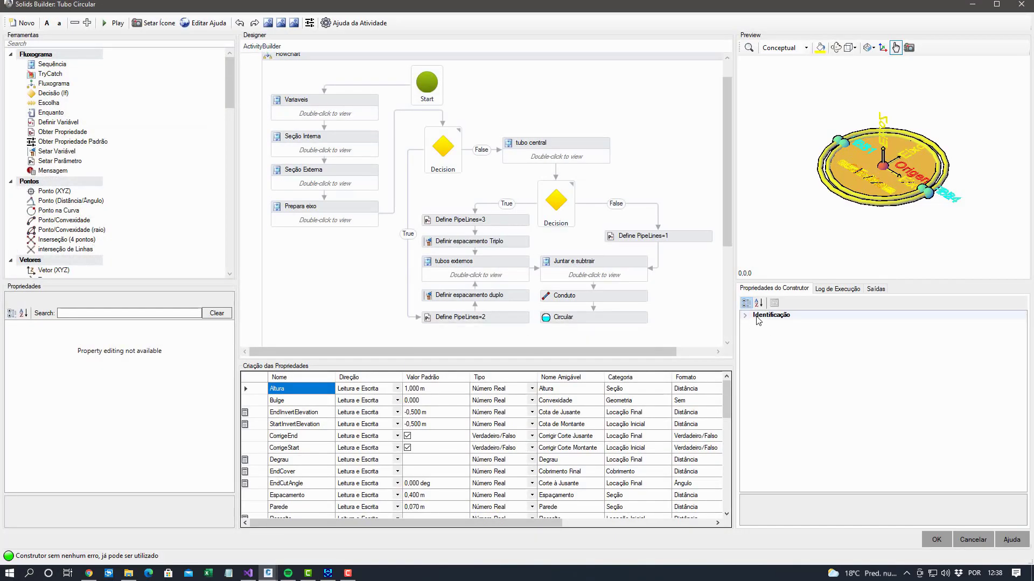
# Change the unit of the Altura field in Tubo Circular's Template de Nome to cm and accept the template
pyautogui.click(745, 315)
pyautogui.click(804, 420)
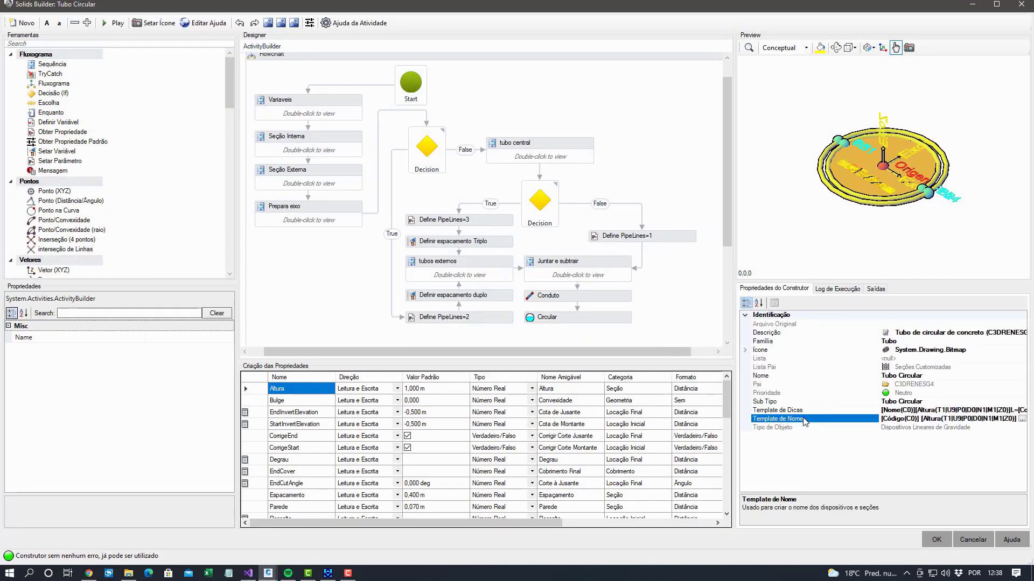
pyautogui.click(1021, 419)
pyautogui.click(590, 249)
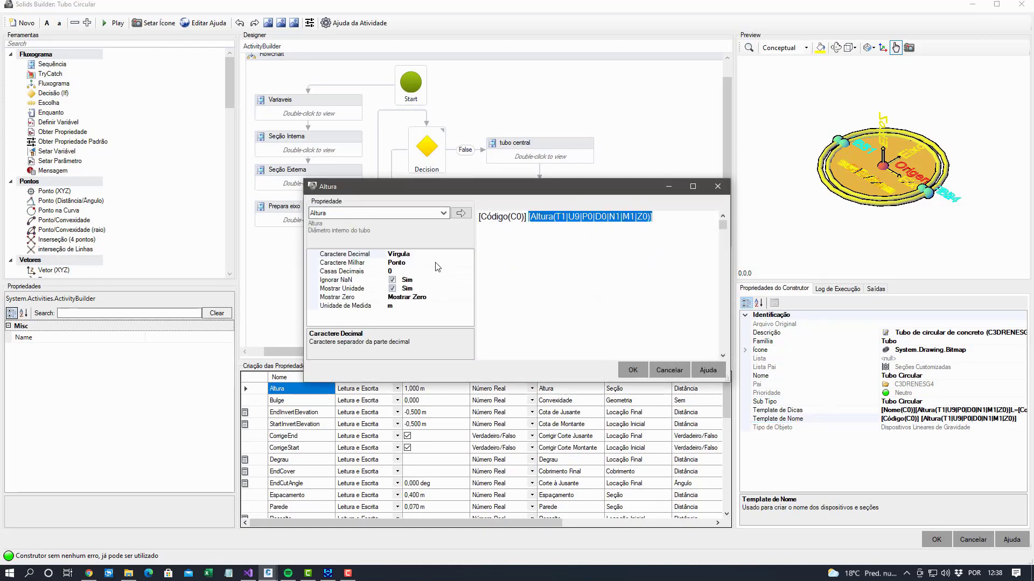
pyautogui.click(427, 306)
pyautogui.click(468, 305)
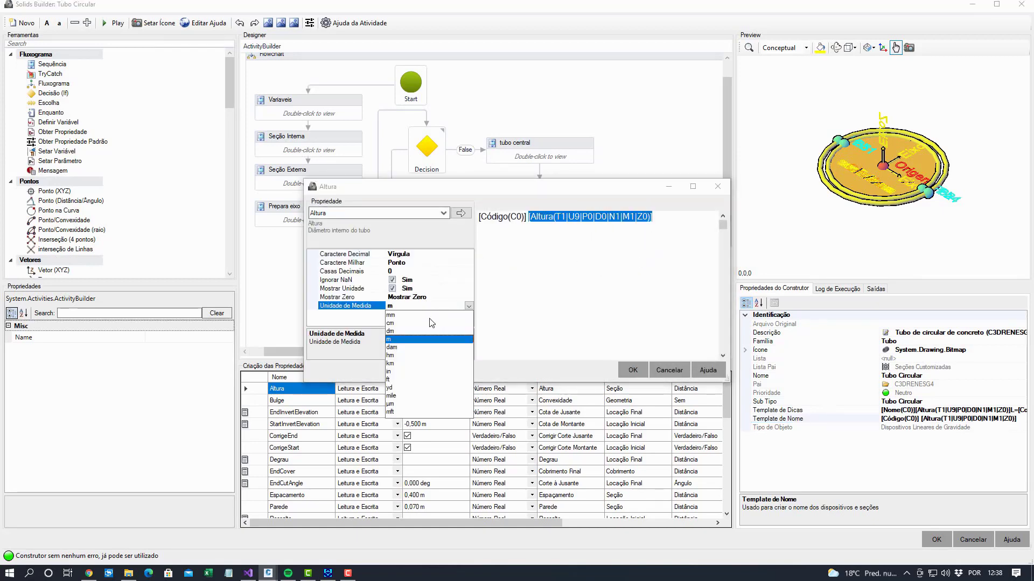
pyautogui.click(392, 324)
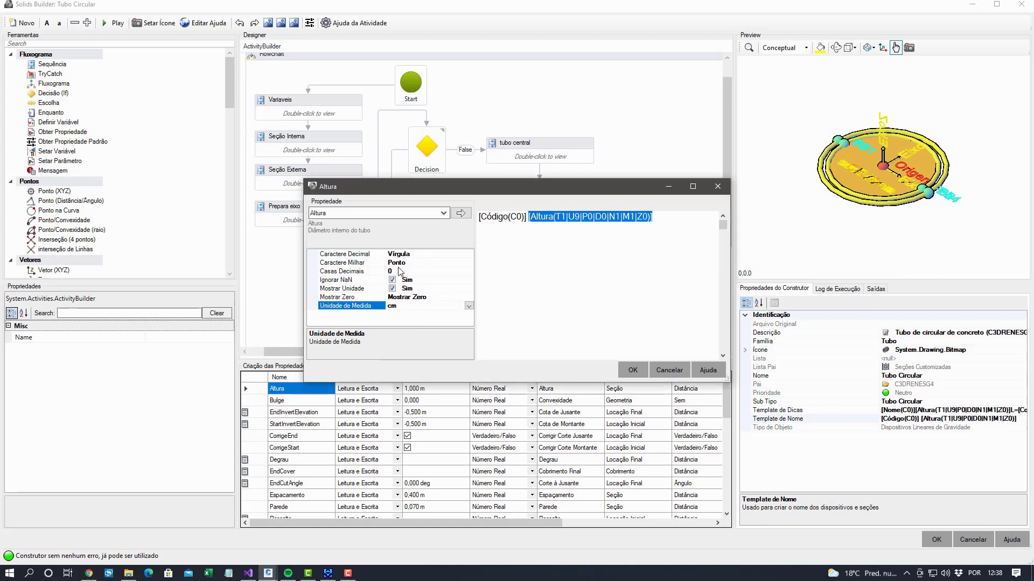
pyautogui.click(461, 214)
pyautogui.click(543, 217)
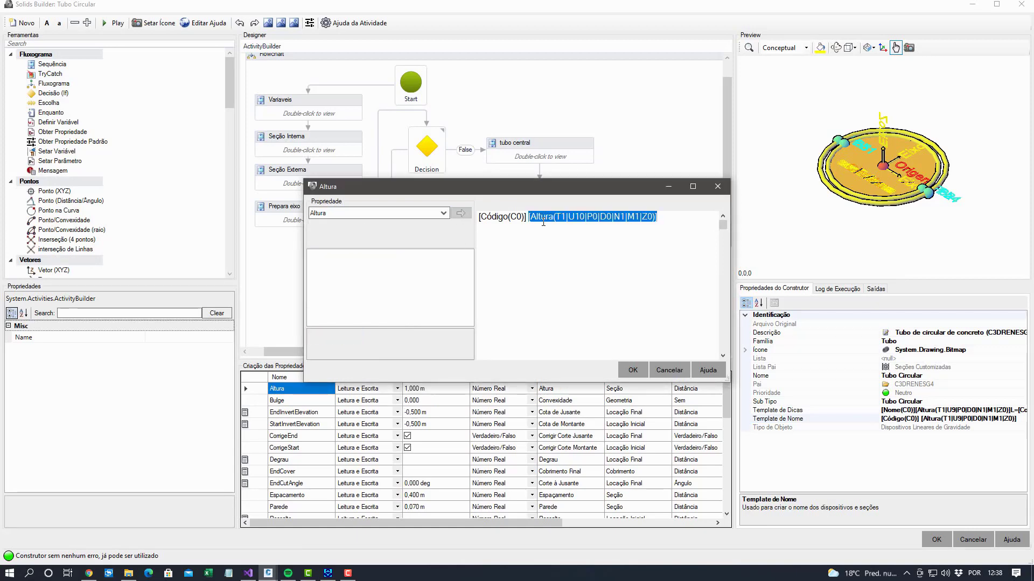
pyautogui.click(626, 370)
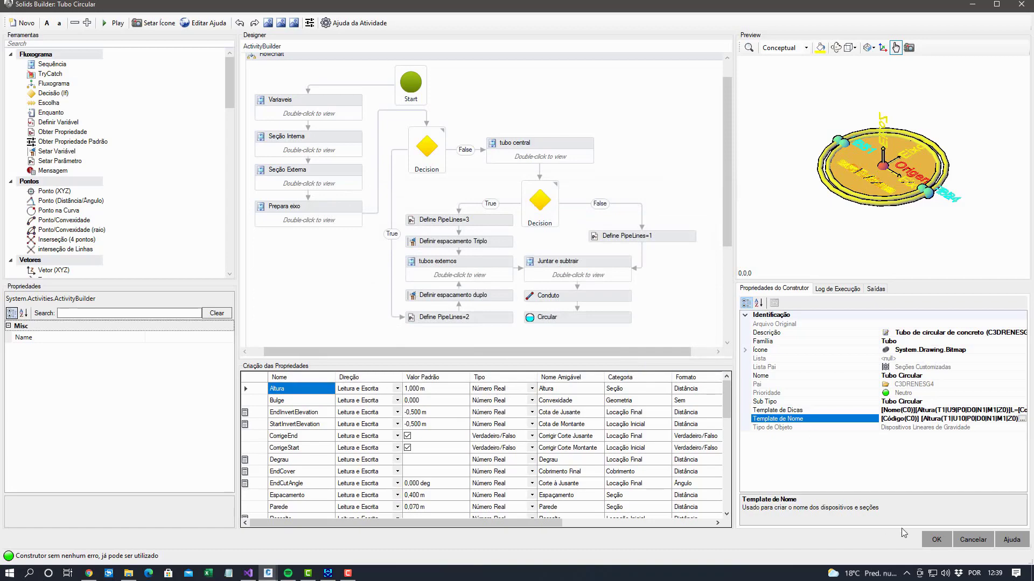
# Save the edited Tubo Circular section and open Lista de Materiais E75 for editing
pyautogui.click(935, 539)
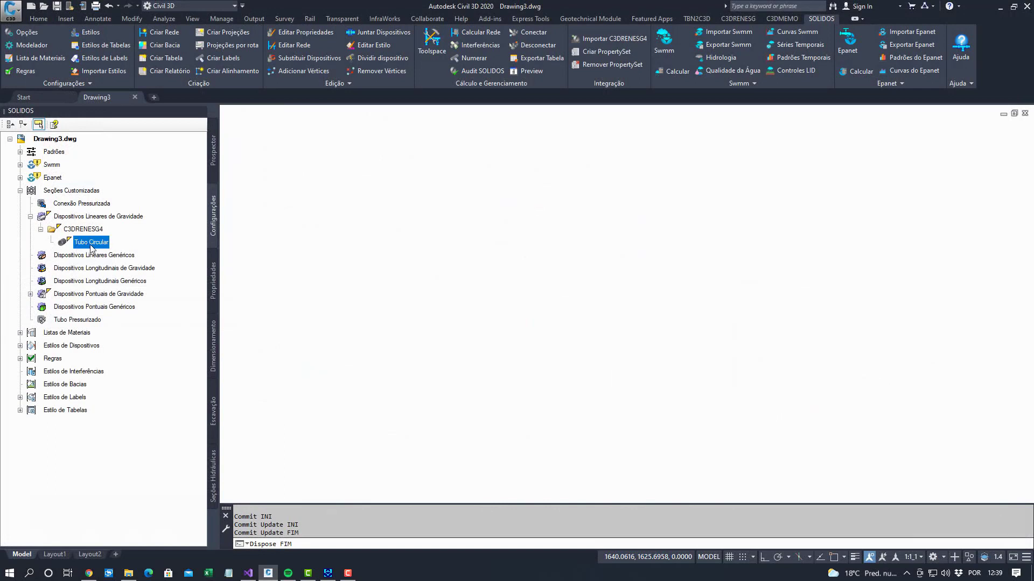
pyautogui.doubleClick(30, 334)
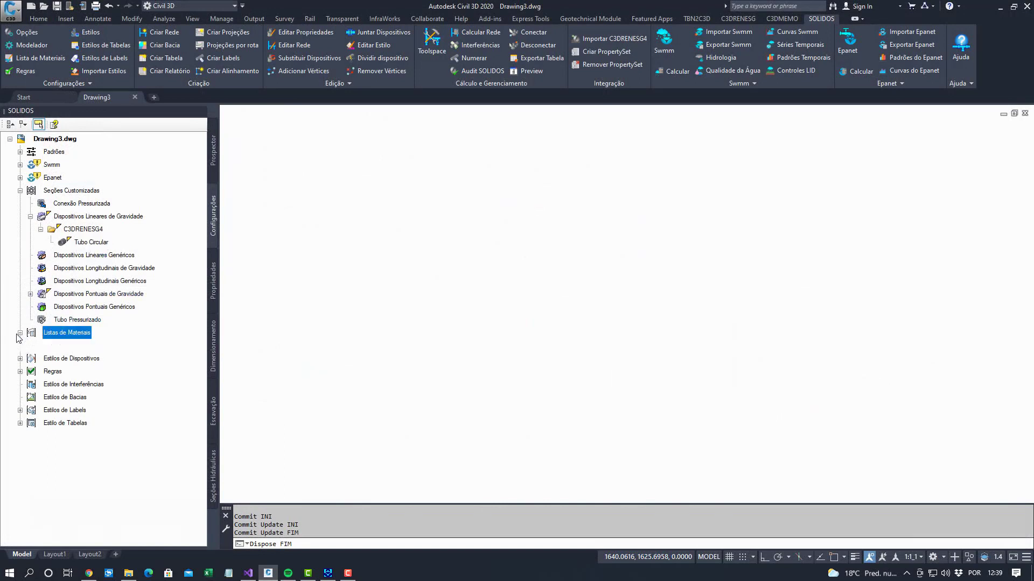
pyautogui.doubleClick(81, 346)
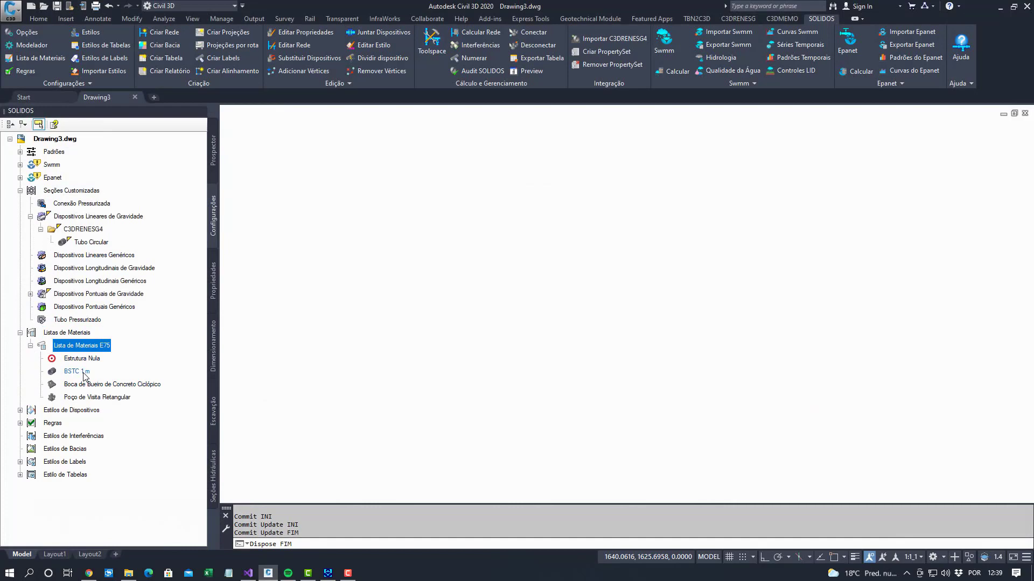
pyautogui.rightClick(88, 345)
pyautogui.click(200, 374)
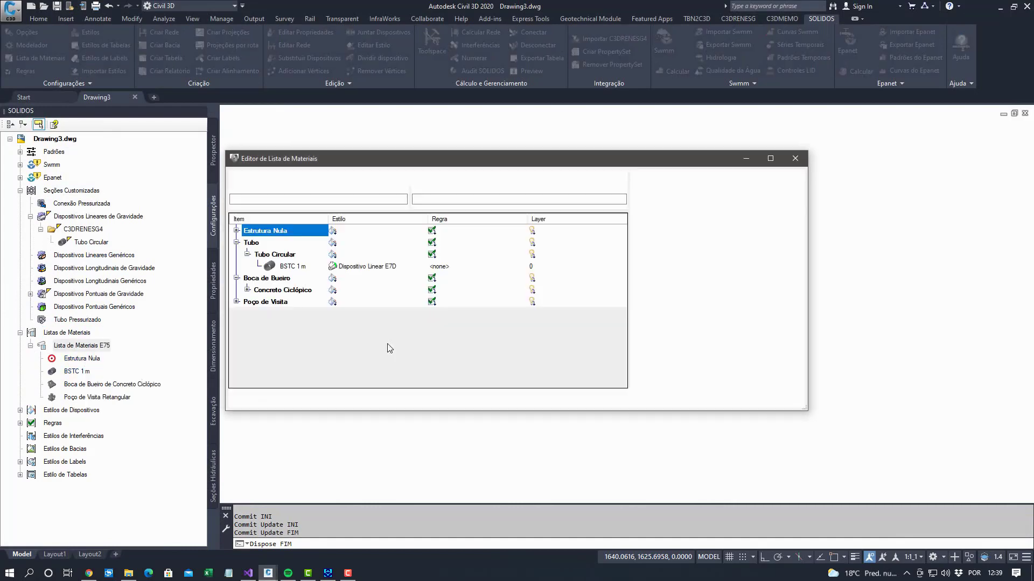
# Rename the material list as drenagem and reset its BSTC pipe item to the updated name template
pyautogui.tripleClick(296, 201)
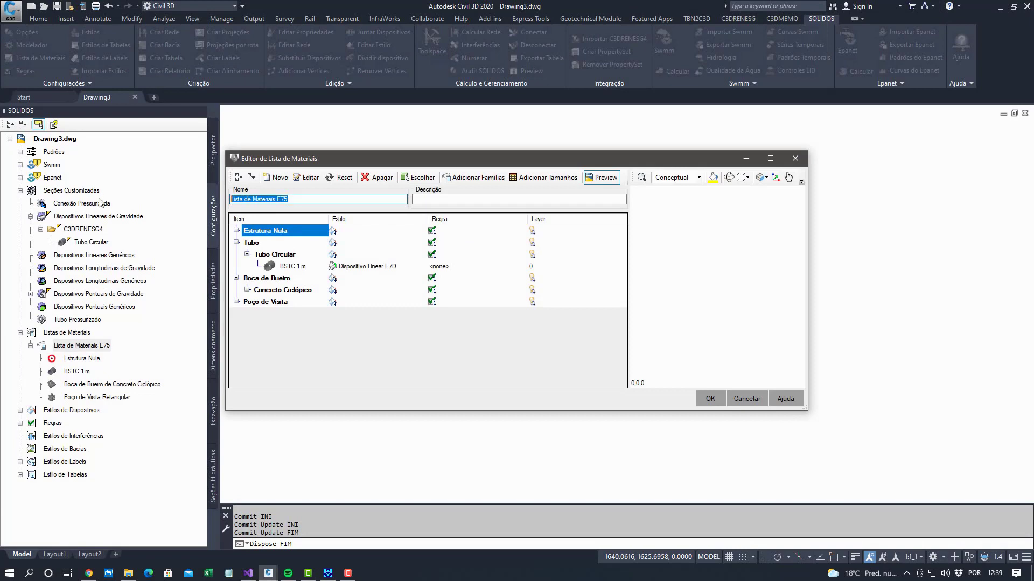
pyautogui.write('drenagem')
pyautogui.click(280, 267)
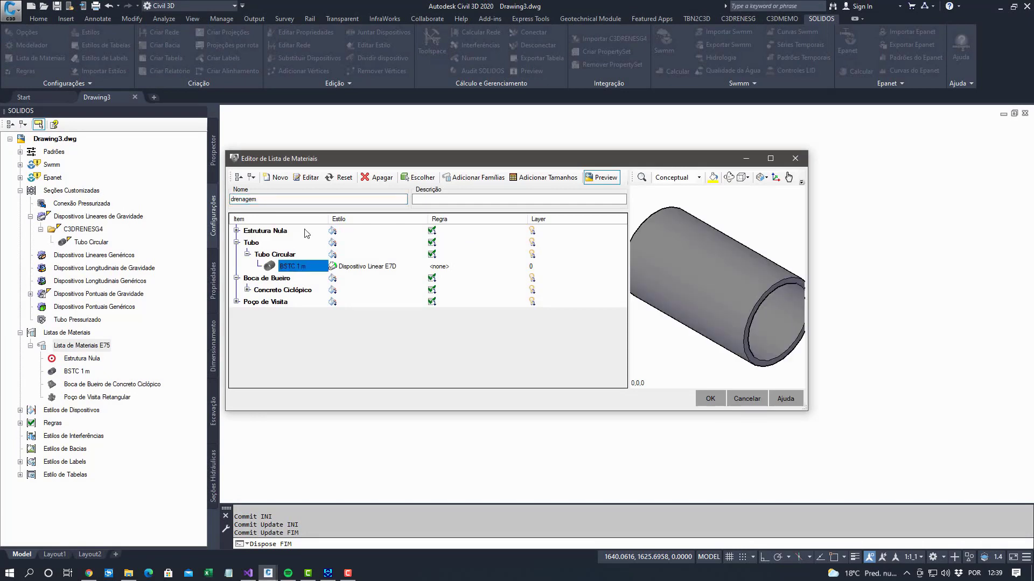
pyautogui.click(344, 178)
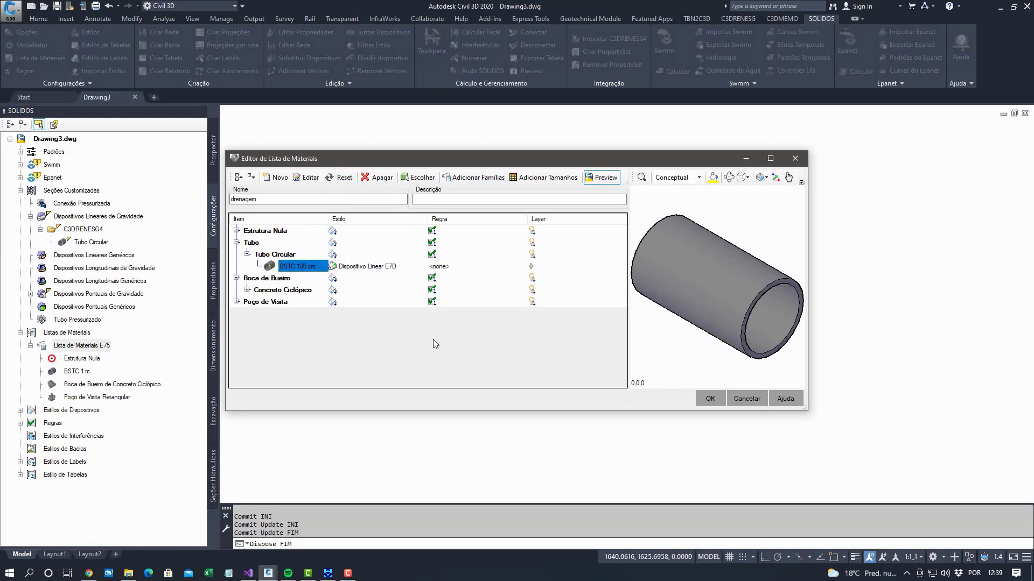
# Reset the Boca de Bueiro Concreto Ciclópico and Poço de Visita Retangular items in the material list
pyautogui.doubleClick(255, 292)
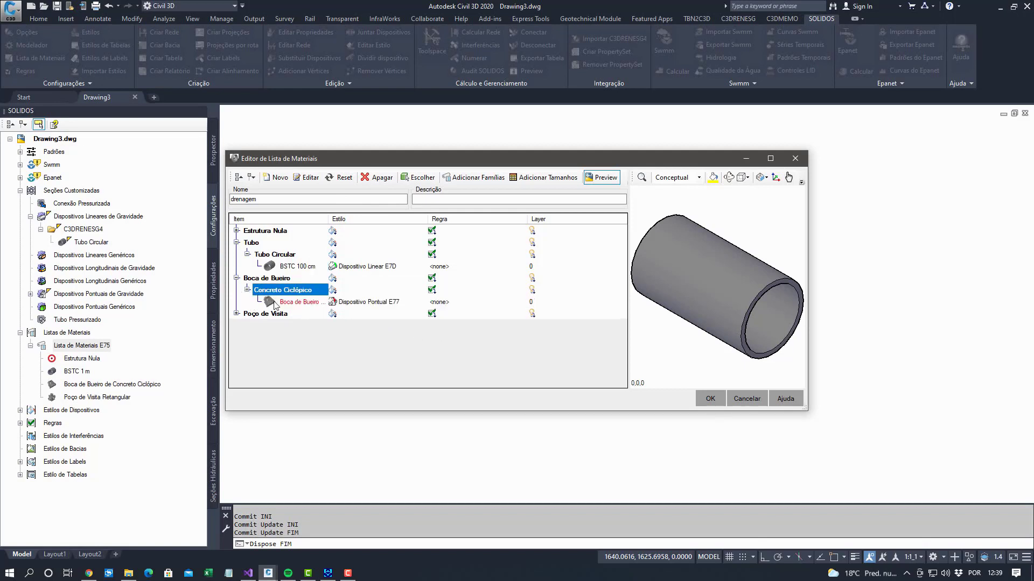
pyautogui.click(274, 303)
pyautogui.click(237, 315)
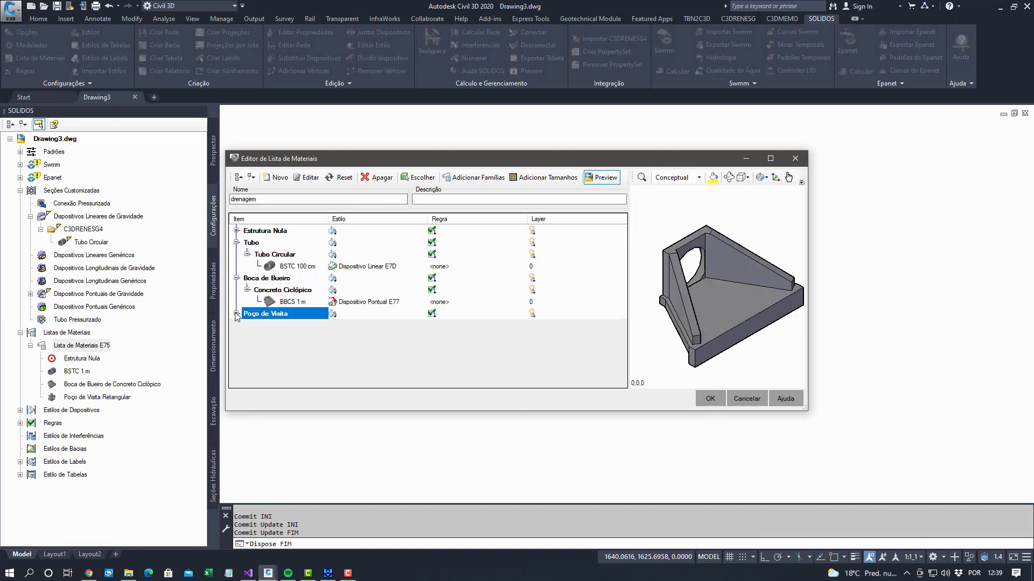
pyautogui.click(248, 327)
pyautogui.click(291, 338)
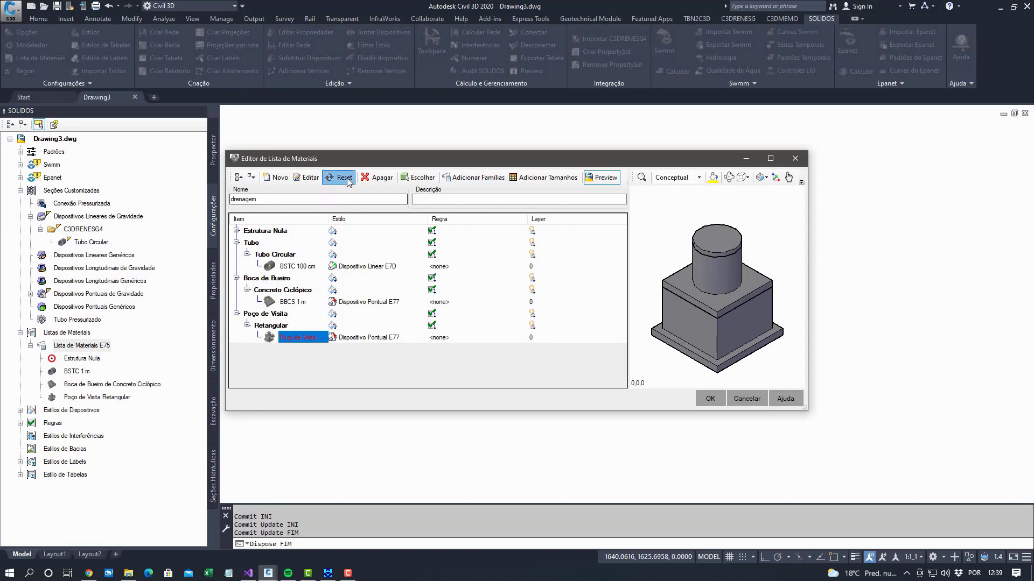
pyautogui.click(301, 302)
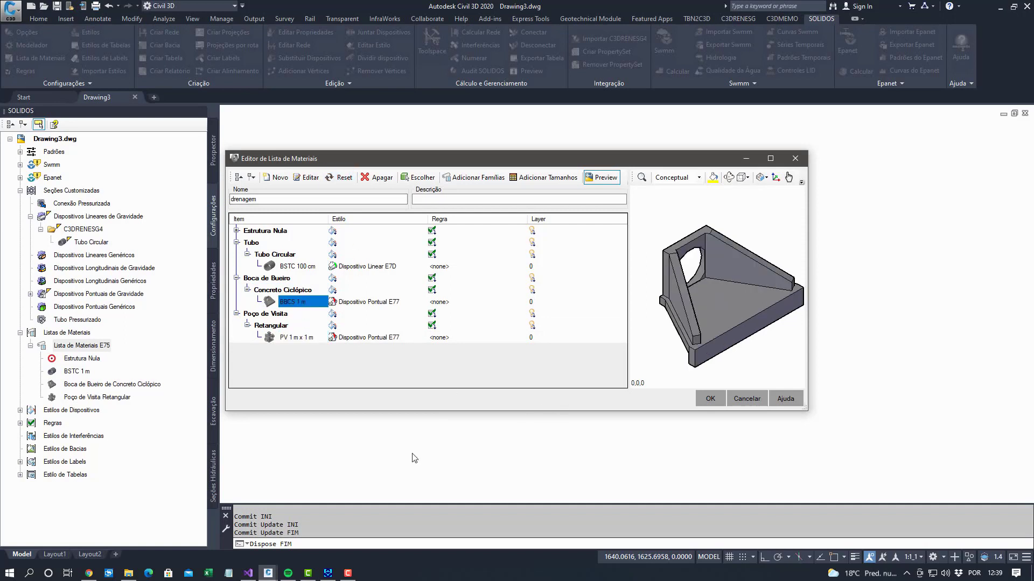
pyautogui.moveTo(326, 575)
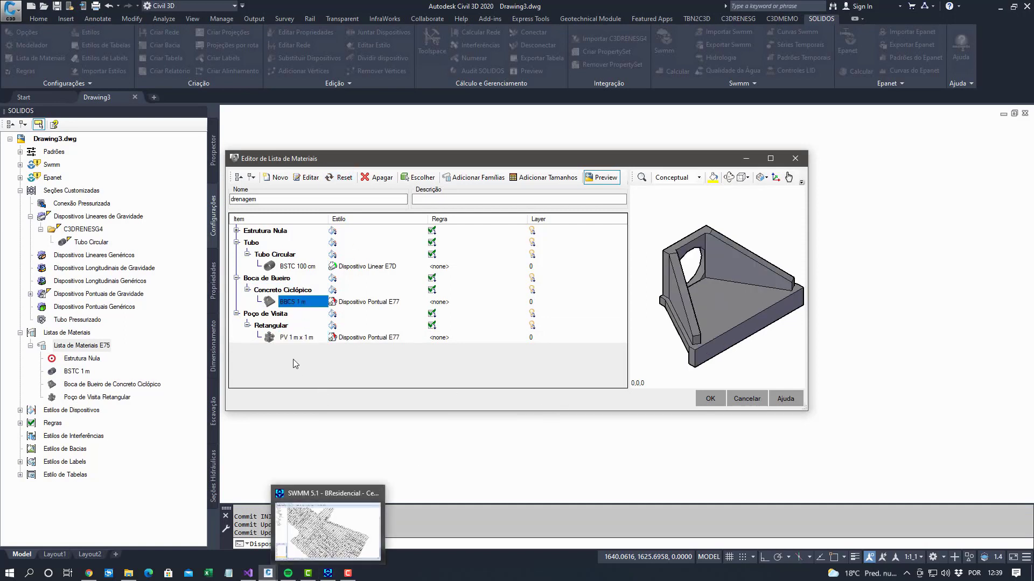
pyautogui.click(297, 338)
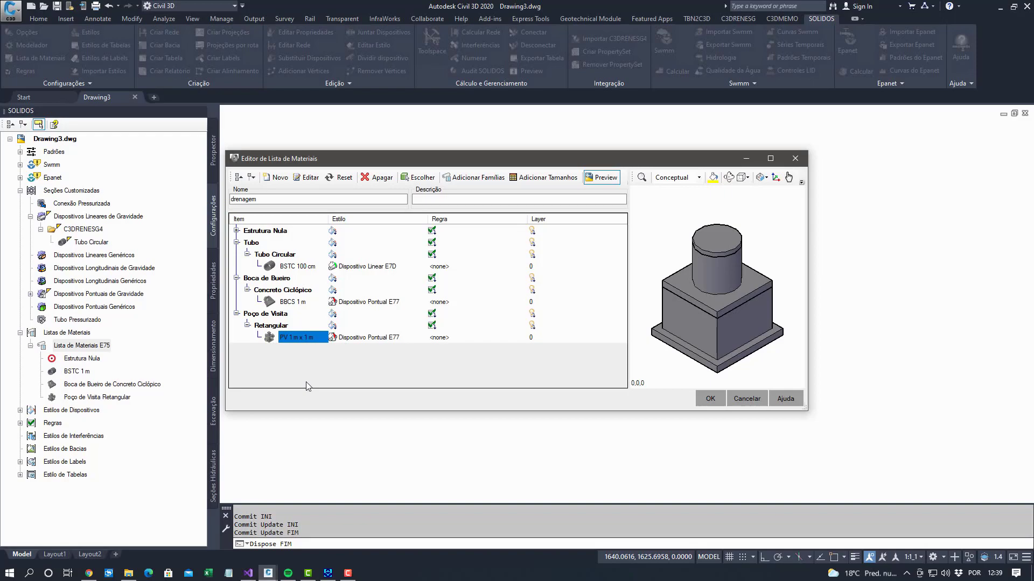
# Switch to SWMM 5.1, change the last digit of junction J376's Tag to 1, and return to Civil 3D
pyautogui.click(328, 573)
pyautogui.click(800, 180)
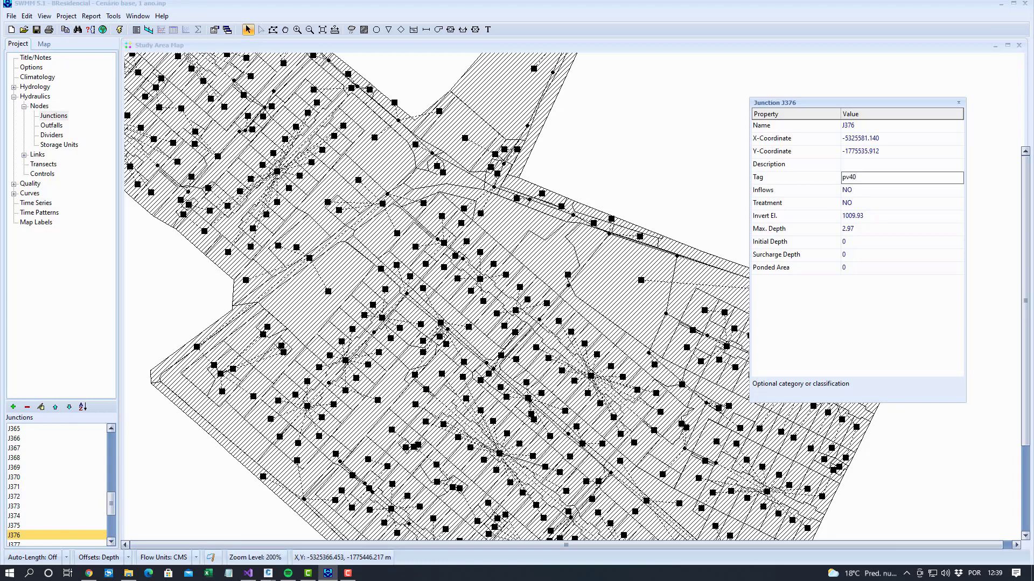
pyautogui.press('BackSpace')
pyautogui.write('1')
pyautogui.click(268, 573)
pyautogui.click(340, 533)
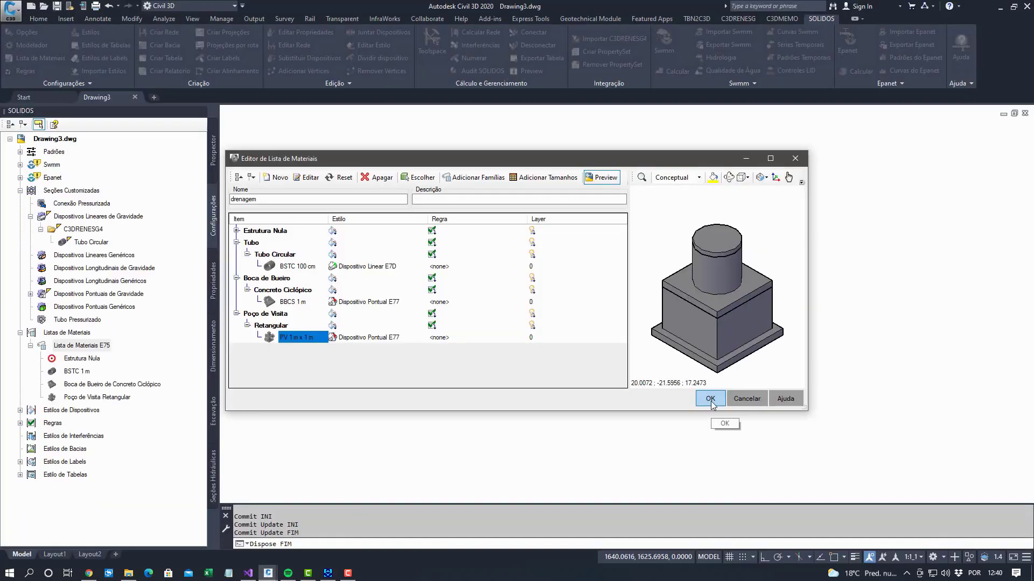
# Save the drenagem material list and open the Swmm item's properties for editing
pyautogui.click(710, 400)
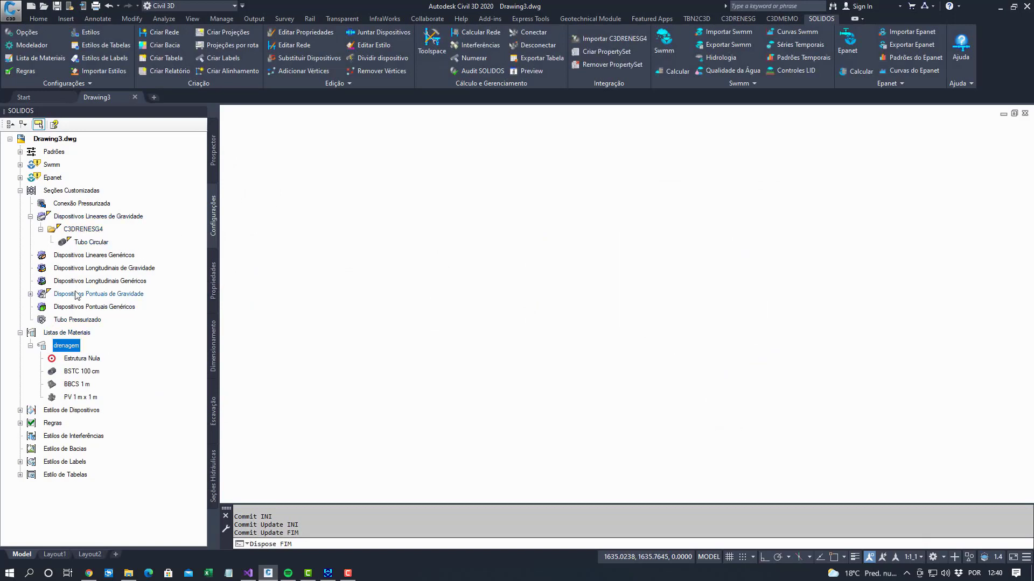
pyautogui.click(58, 169)
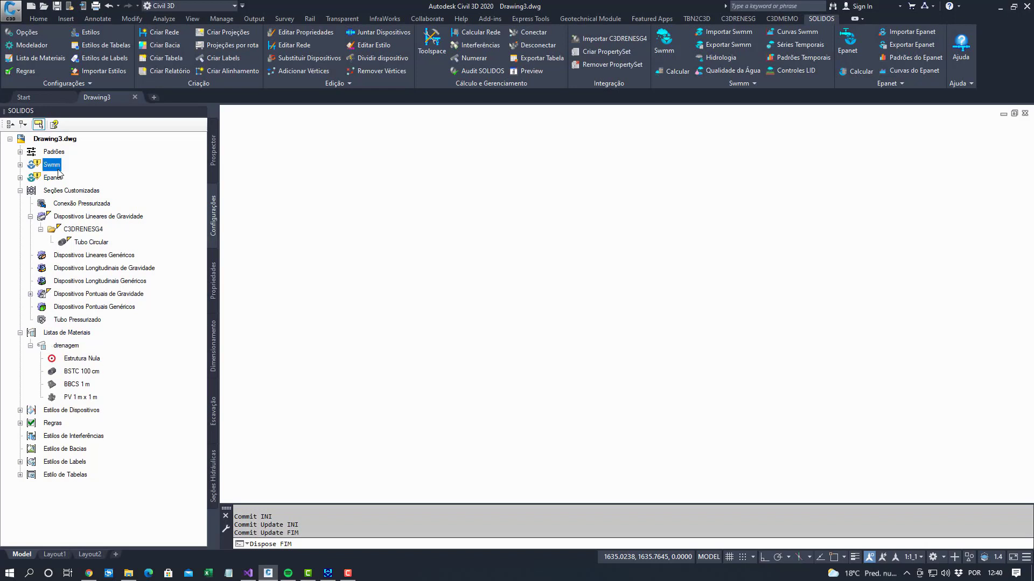
pyautogui.click(59, 181)
pyautogui.click(55, 165)
pyautogui.rightClick(55, 168)
pyautogui.click(89, 179)
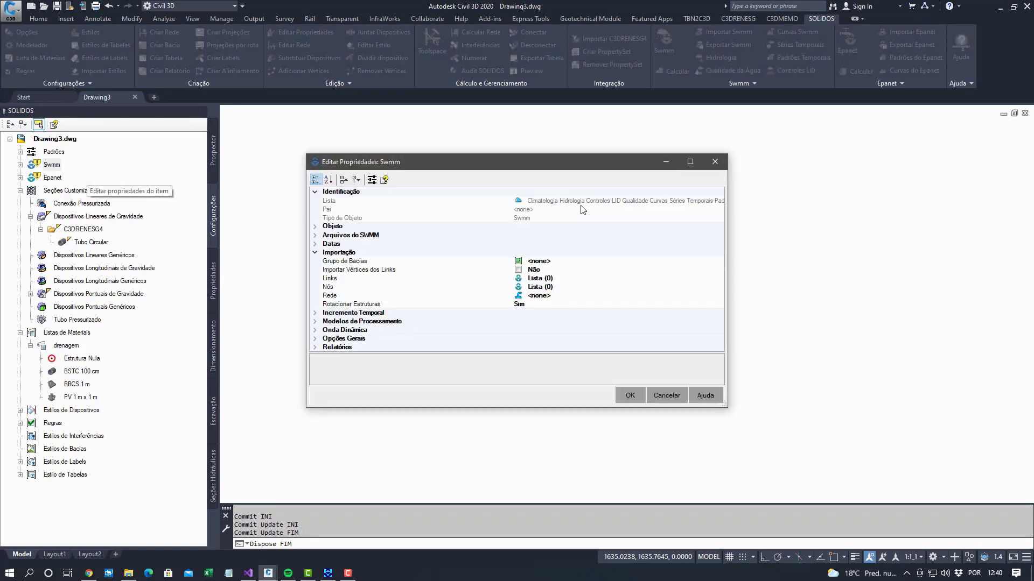
# Create a basin group named swmm and assign it as the Grupo de Bacias for the SWMM import
pyautogui.click(413, 262)
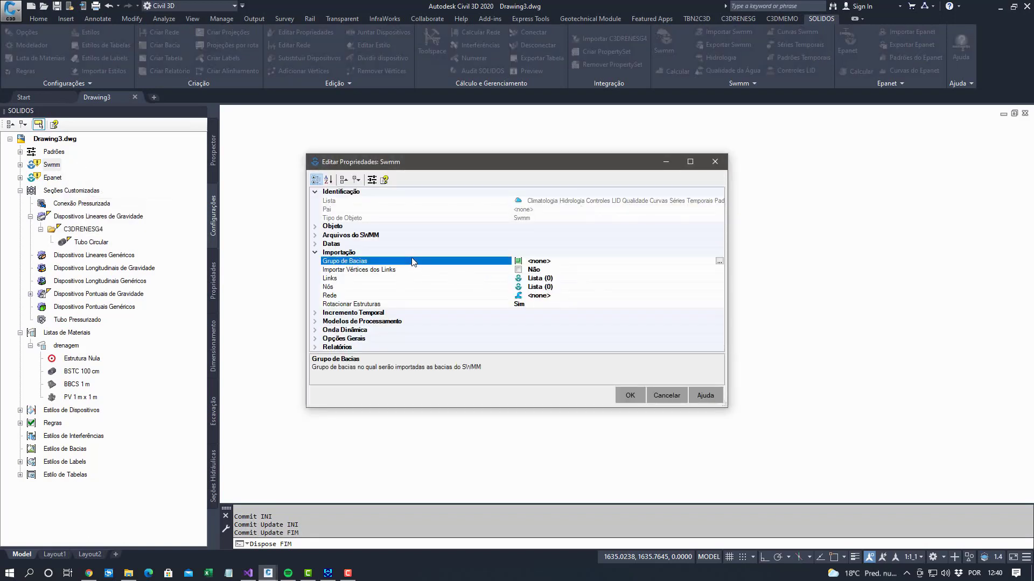
pyautogui.click(482, 298)
pyautogui.click(584, 261)
pyautogui.click(718, 263)
pyautogui.click(346, 200)
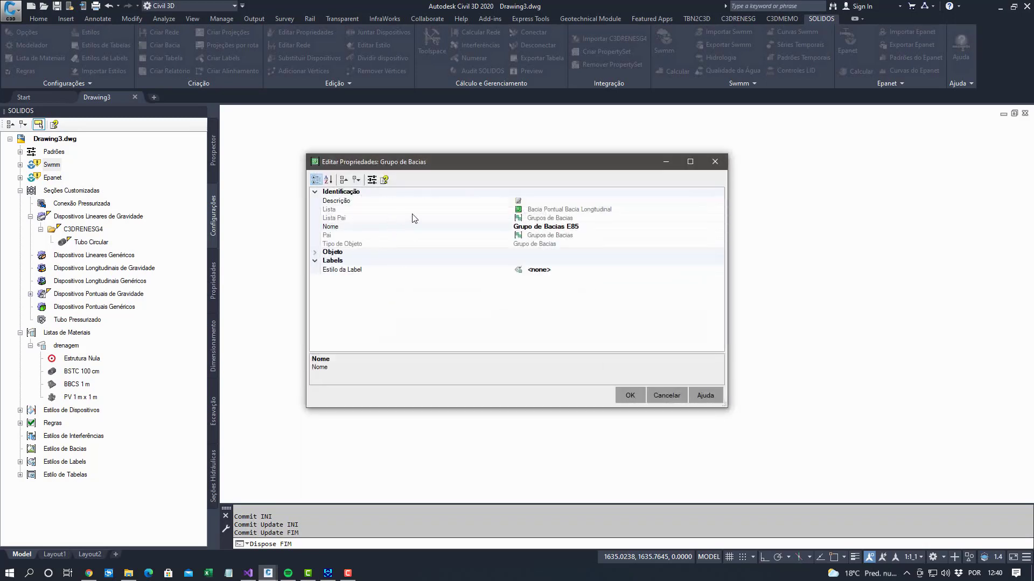
pyautogui.click(327, 235)
pyautogui.click(324, 227)
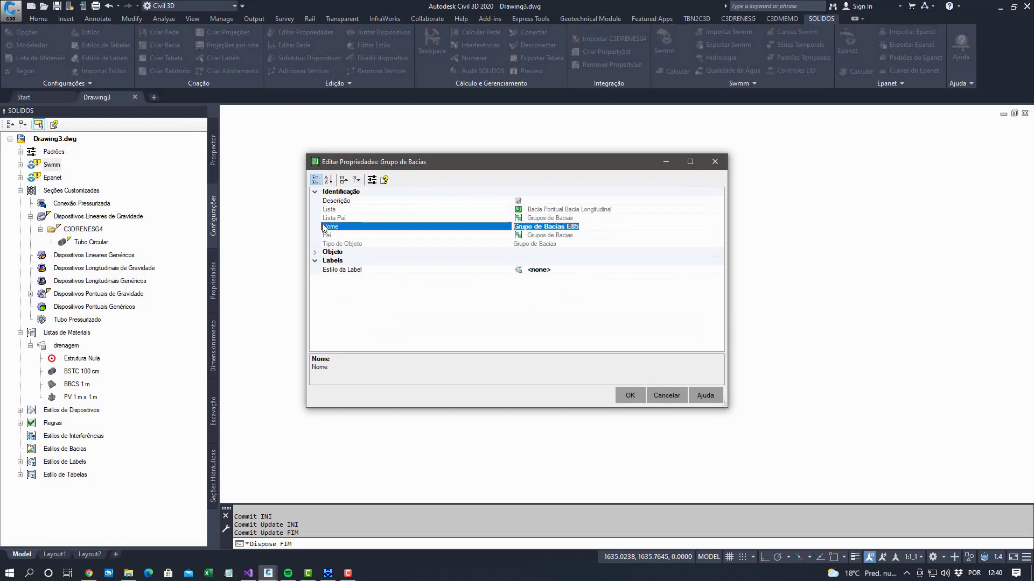
pyautogui.write('swmm')
pyautogui.click(629, 396)
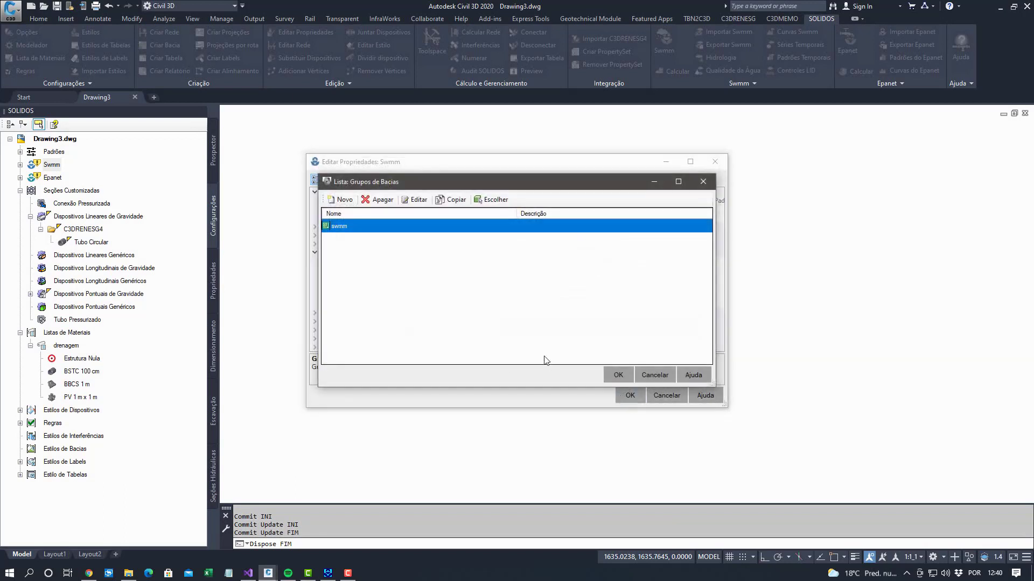
pyautogui.click(618, 375)
# Create a new network of type Rede de Drenagem for the Rede property of the SWMM import
pyautogui.click(366, 296)
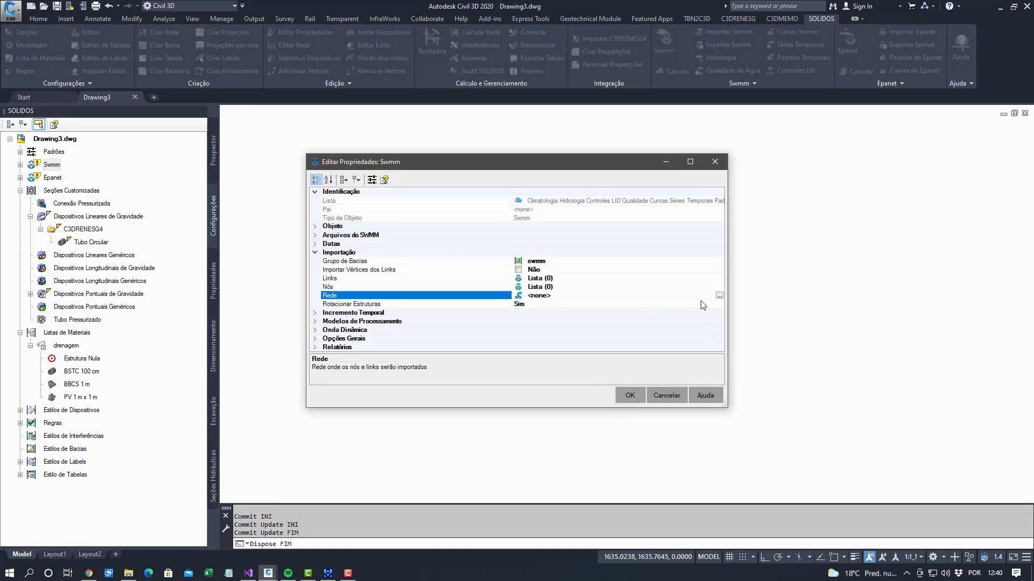
pyautogui.click(719, 296)
pyautogui.click(339, 198)
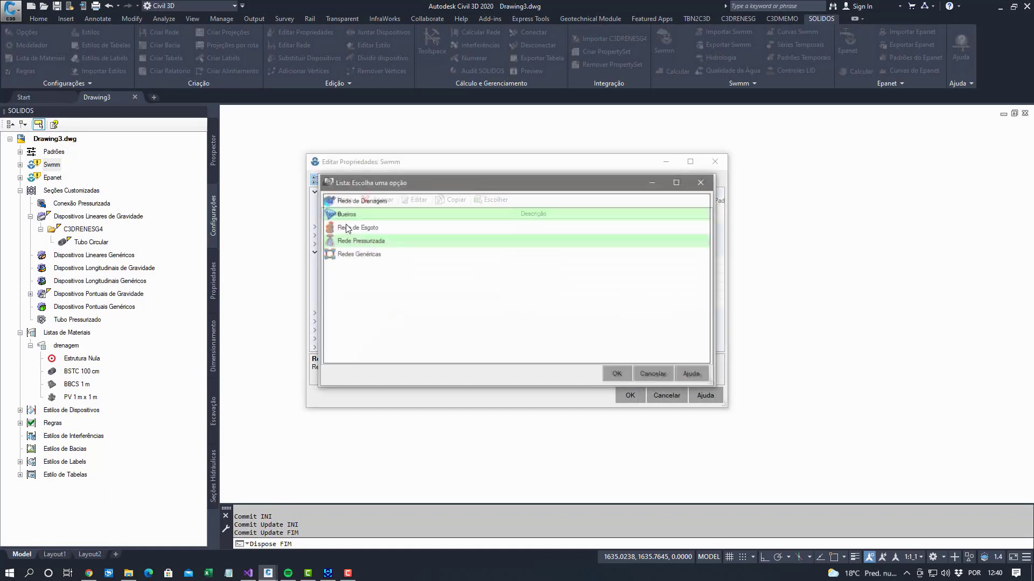
pyautogui.click(367, 203)
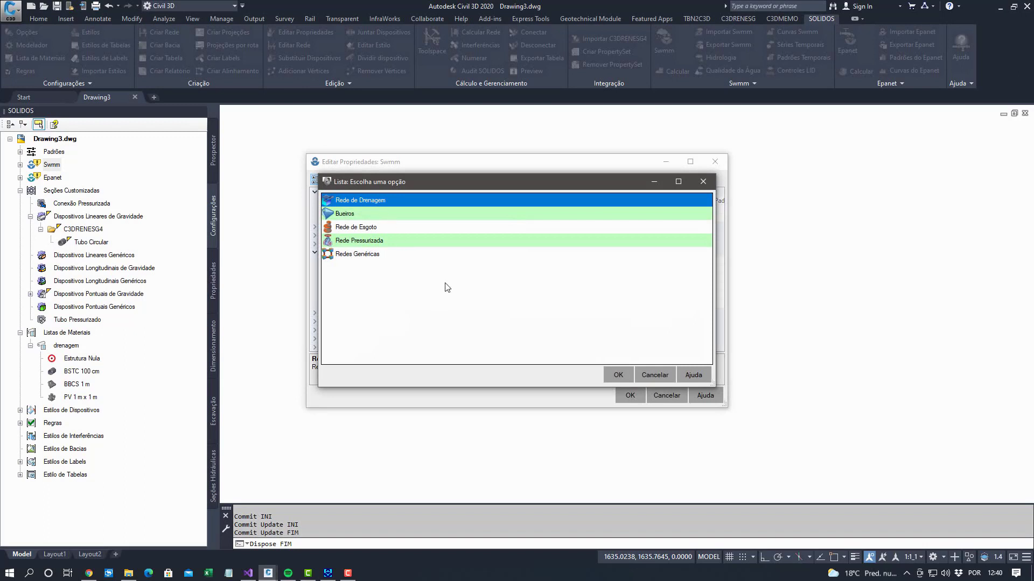
pyautogui.click(616, 375)
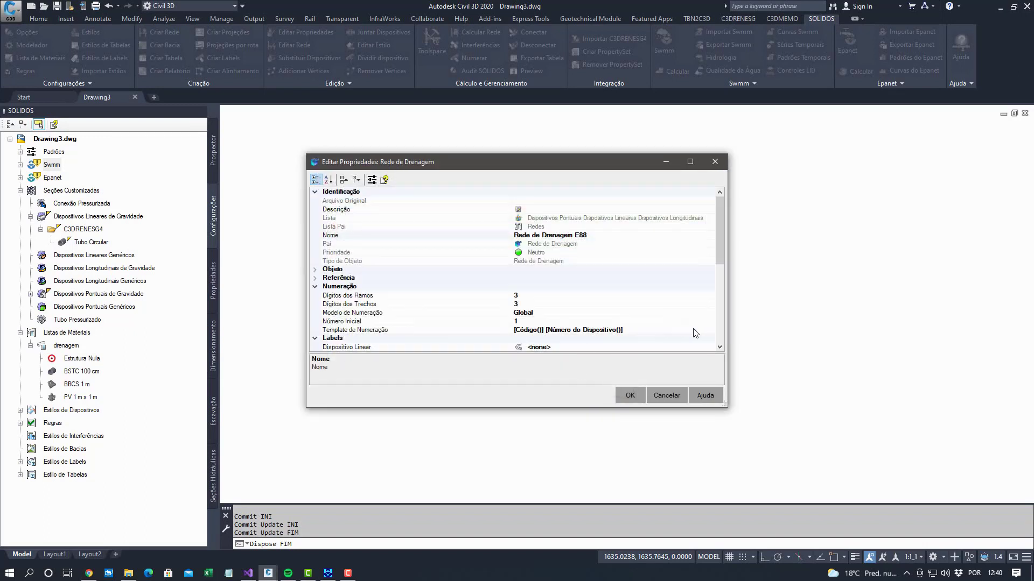
# Examine the drainage network's name, available reference surfaces and numbering settings
pyautogui.click(694, 235)
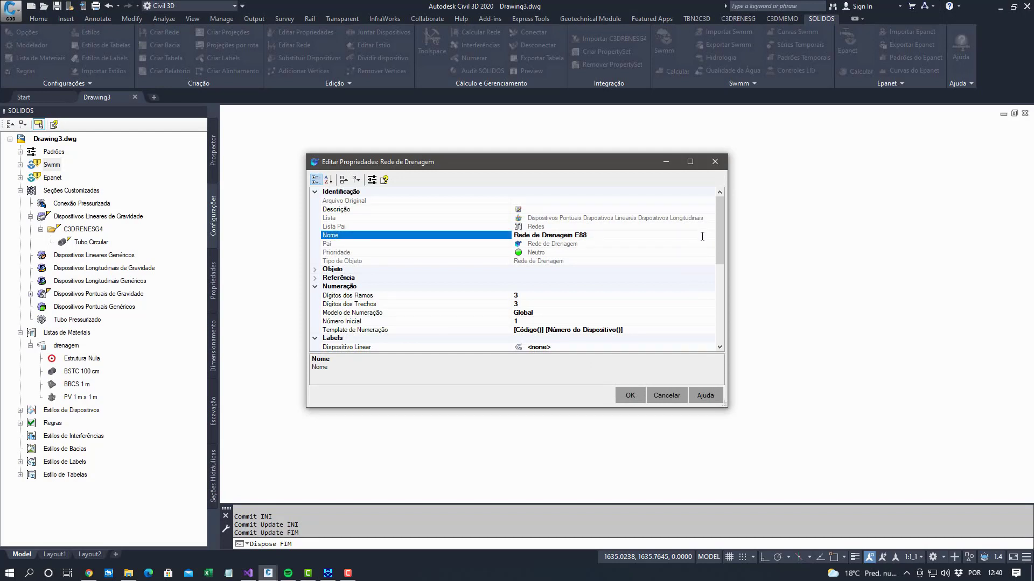
pyautogui.click(316, 278)
pyautogui.click(343, 304)
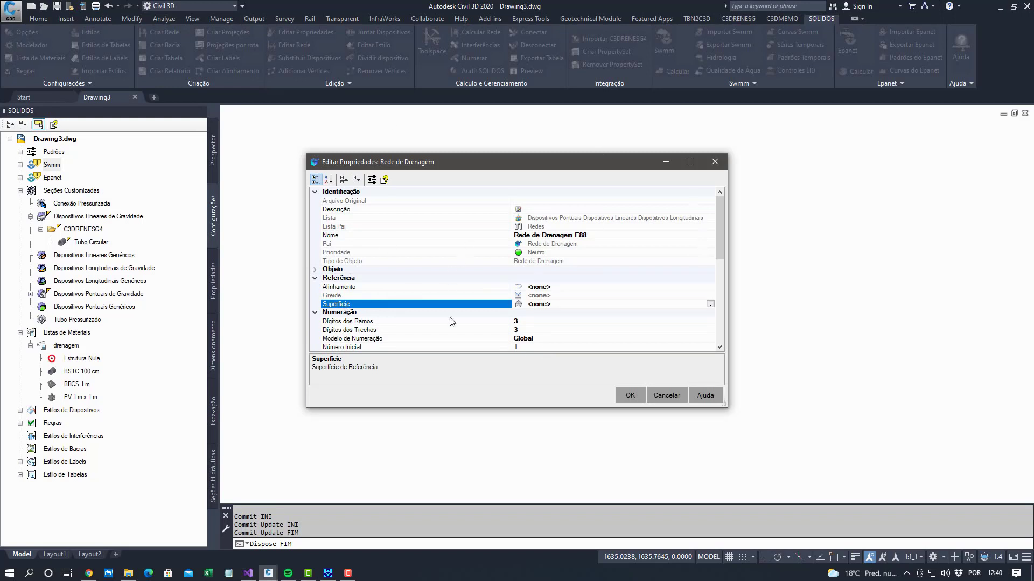
pyautogui.click(710, 304)
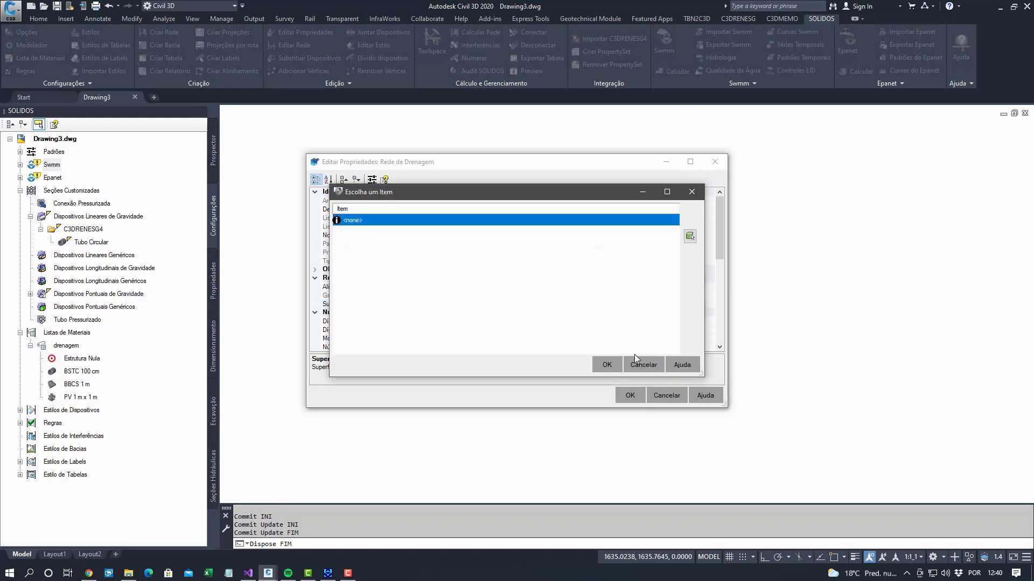
pyautogui.click(640, 365)
pyautogui.click(362, 315)
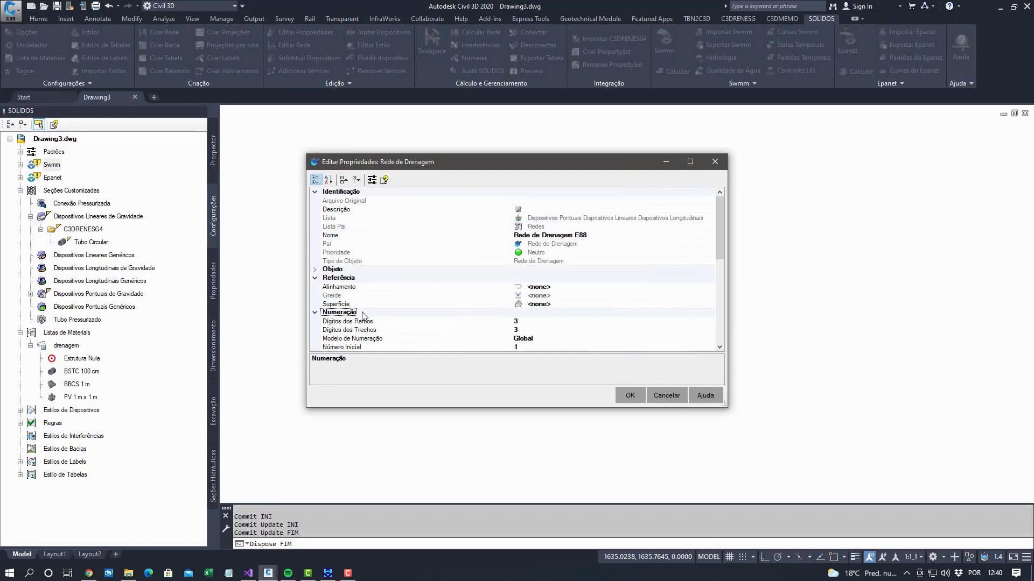
pyautogui.scroll(-2, 364, 315)
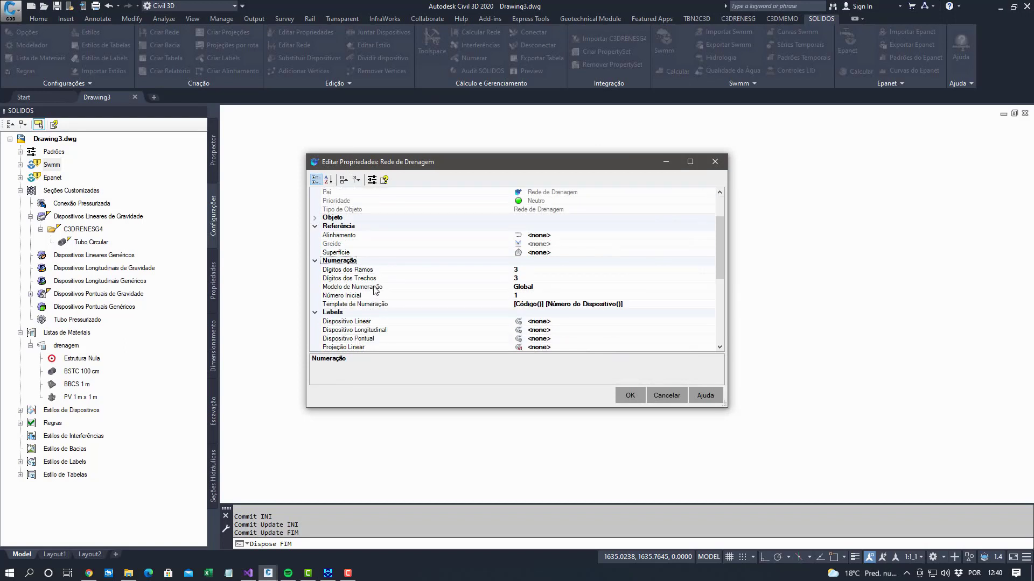
pyautogui.scroll(2, 375, 290)
# Assign the drenagem material list to the drainage network and set that network as the Rede for the SWMM import
pyautogui.click(315, 269)
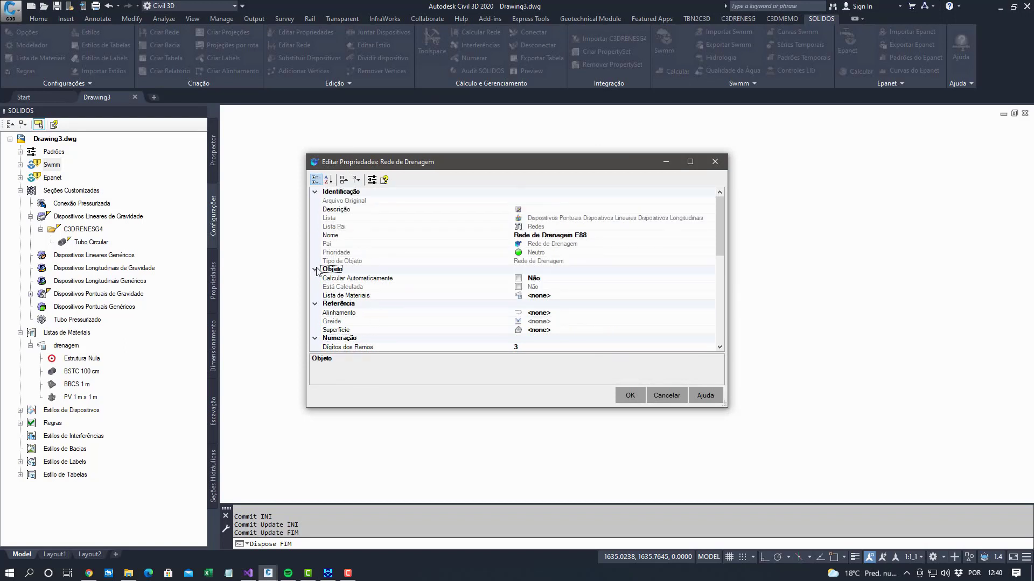
pyautogui.click(359, 296)
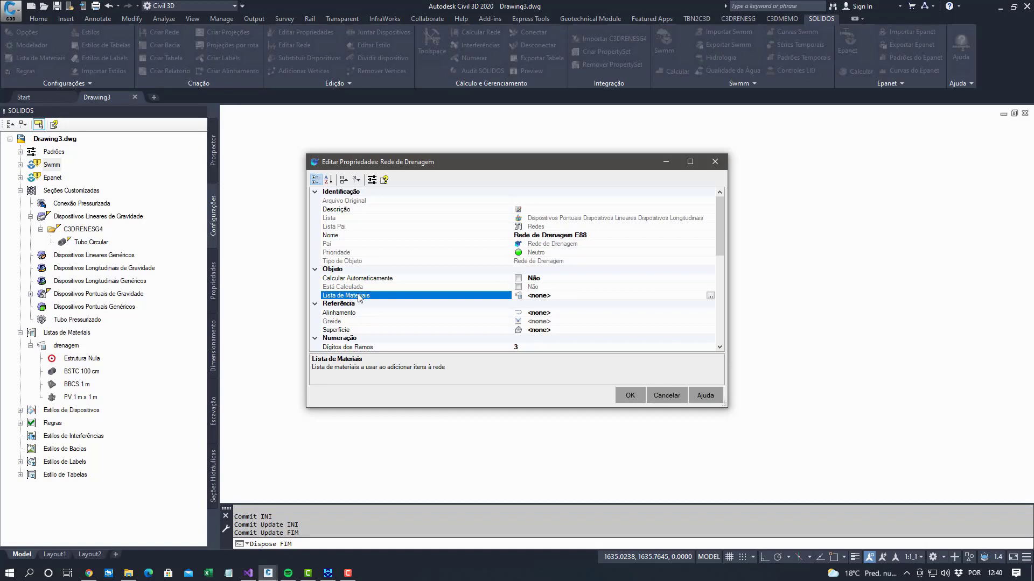
pyautogui.click(710, 295)
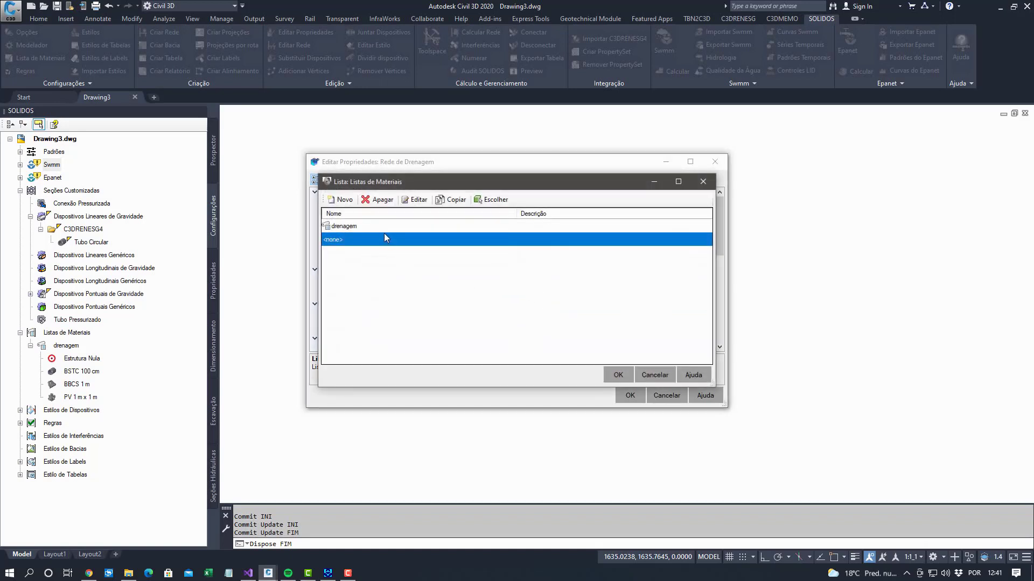
pyautogui.click(371, 227)
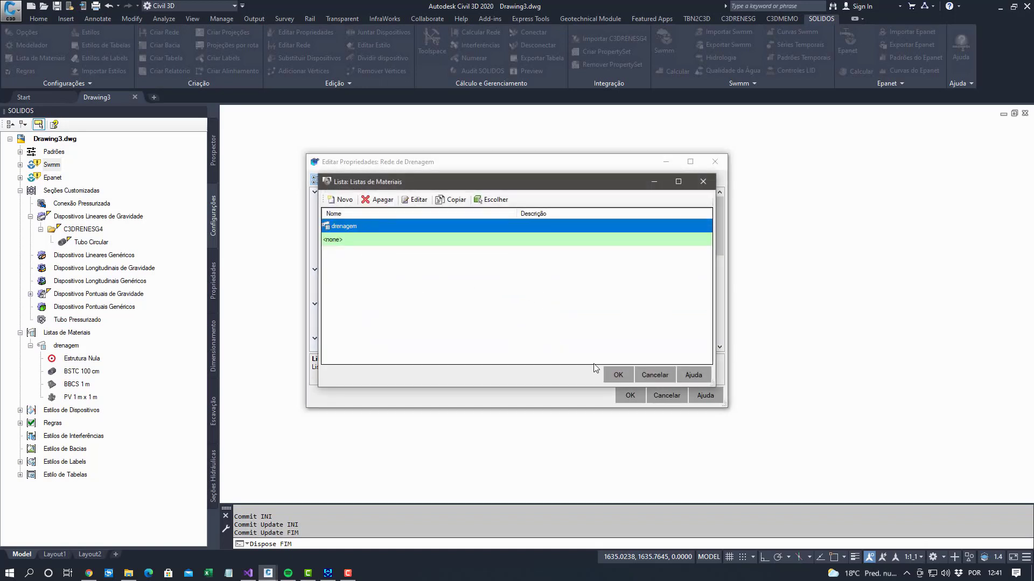
pyautogui.click(618, 375)
pyautogui.click(630, 397)
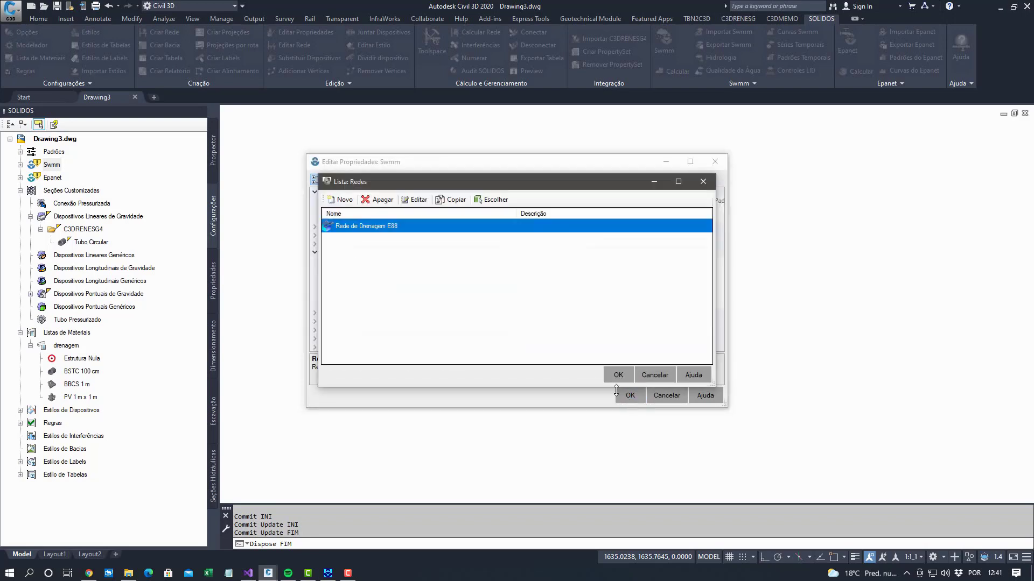
pyautogui.click(618, 375)
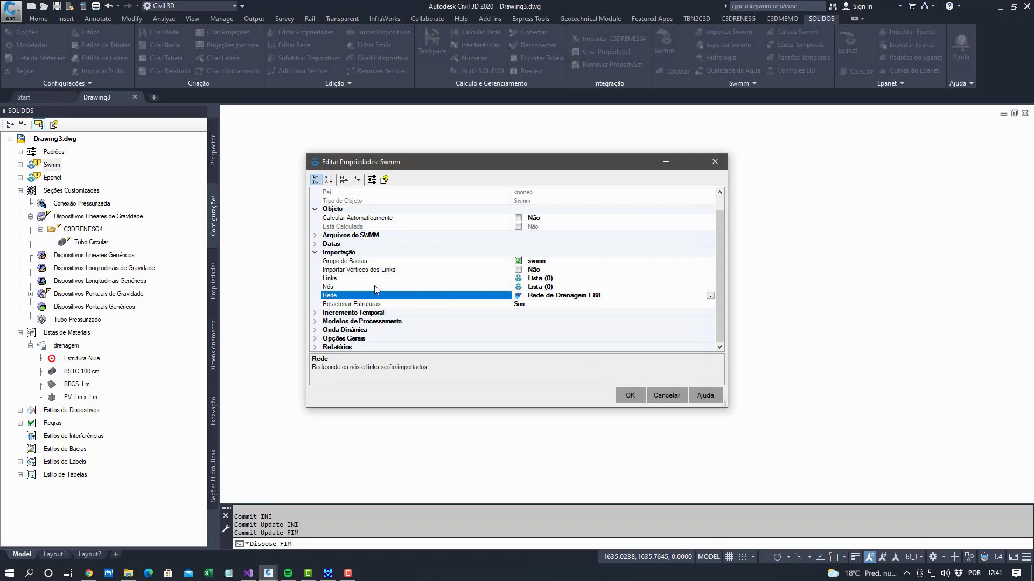
# Load the conduit descriptions from "BResidencial - Cenário base, 1 ano.inp" into the Links import mapping table and enlarge the mapping window
pyautogui.click(440, 279)
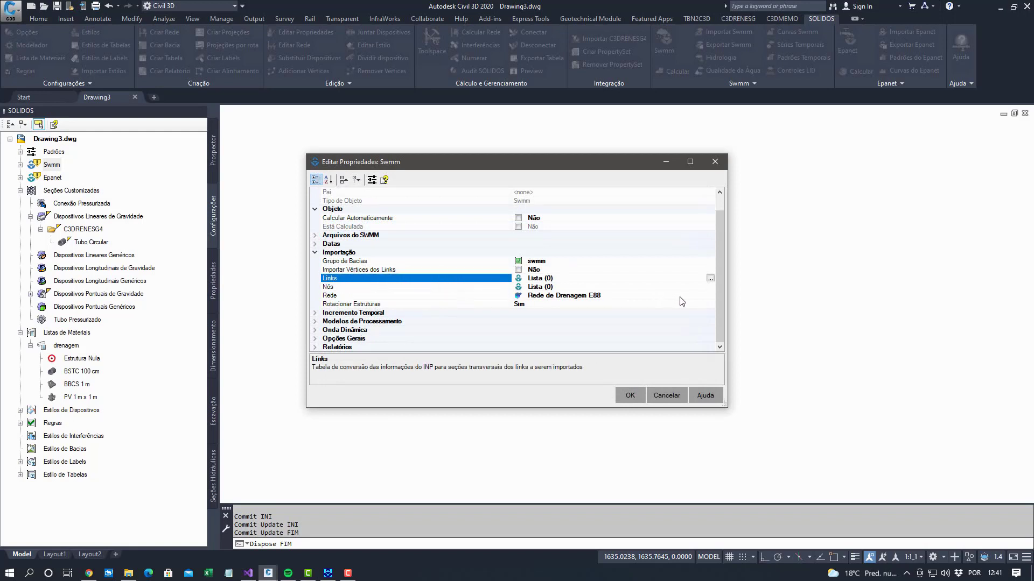
pyautogui.click(711, 279)
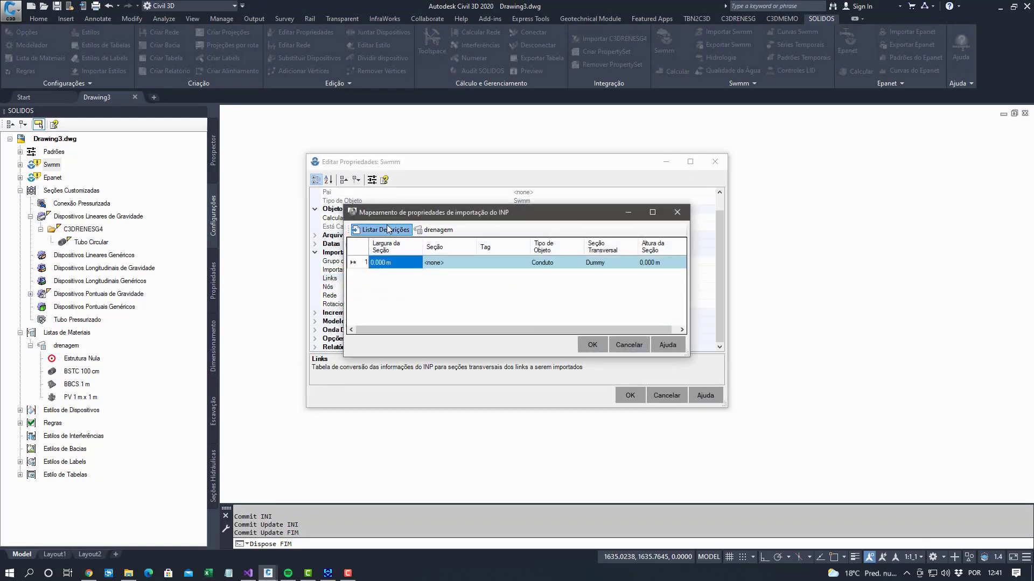
pyautogui.click(382, 229)
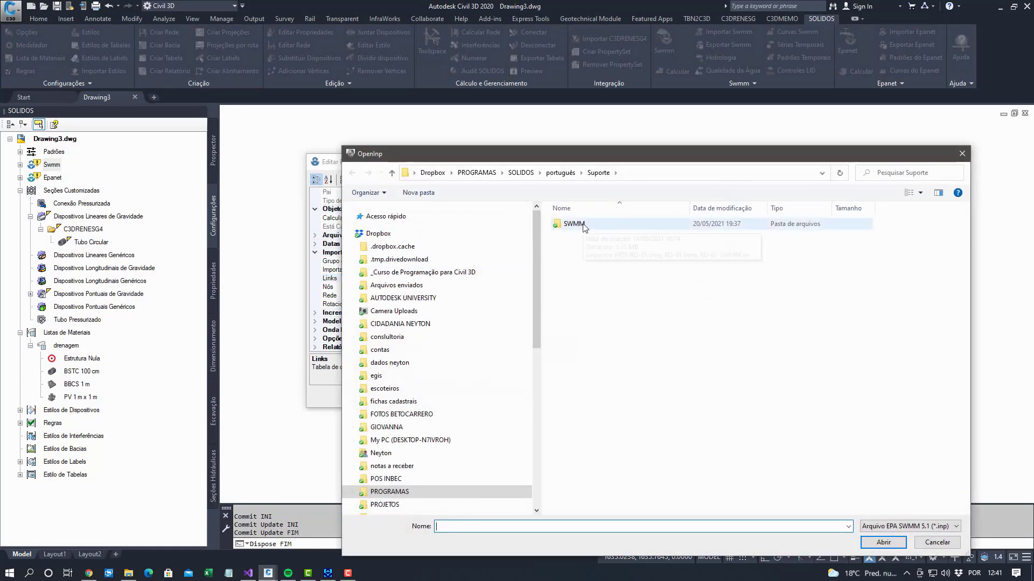
pyautogui.click(520, 173)
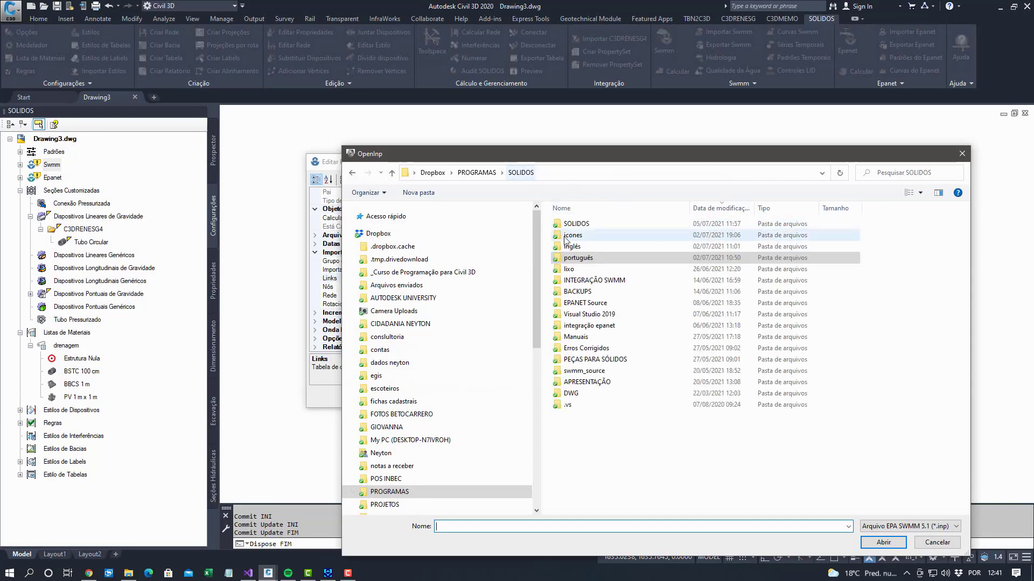
pyautogui.doubleClick(574, 255)
pyautogui.doubleClick(591, 225)
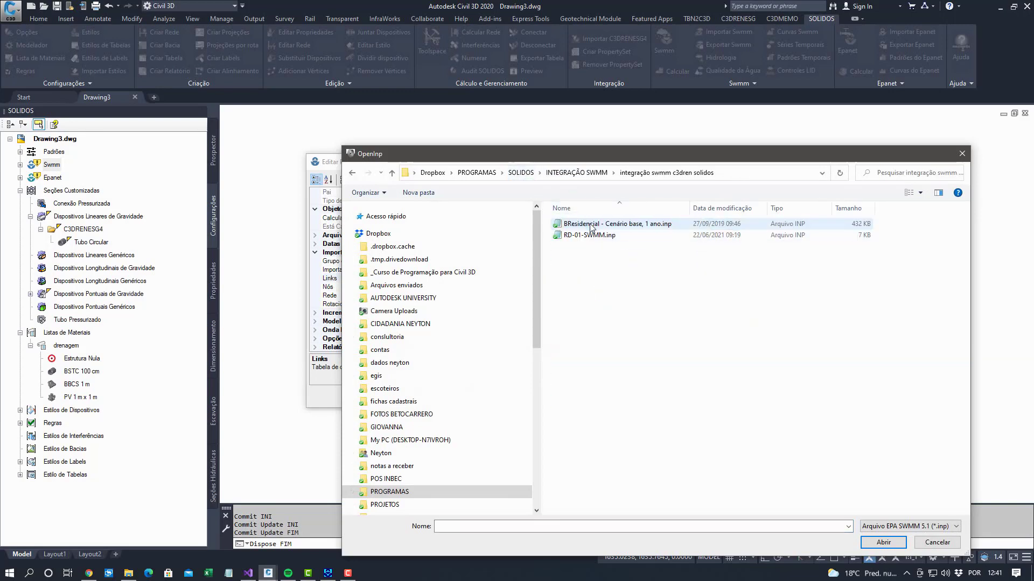
pyautogui.doubleClick(592, 223)
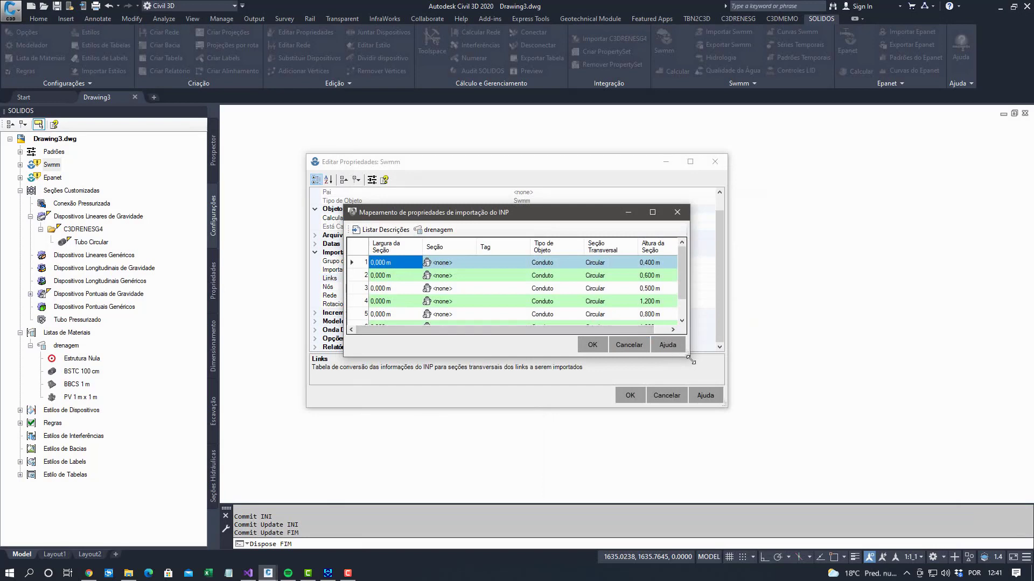
pyautogui.moveTo(687, 356); pyautogui.dragTo(816, 408)
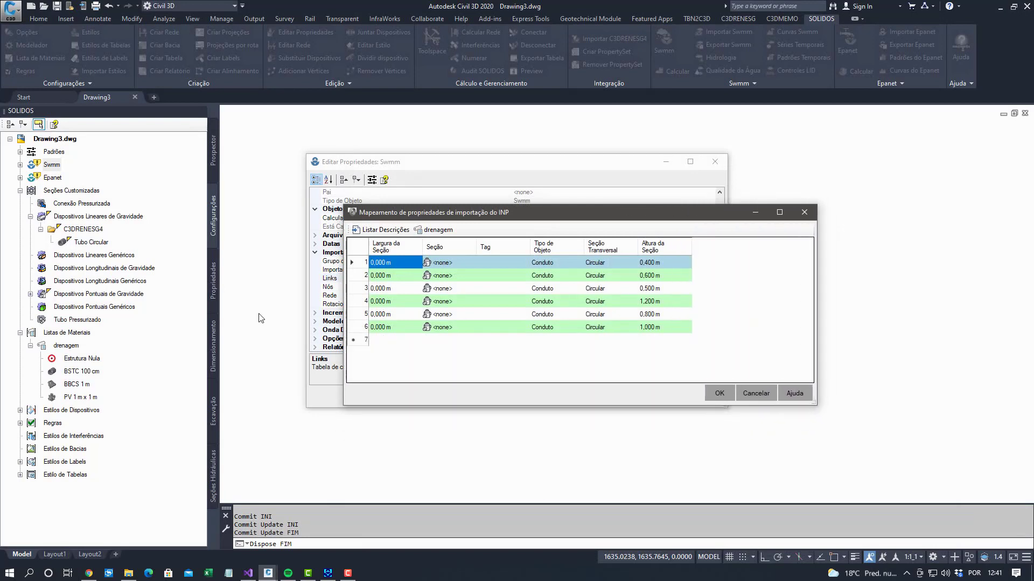
# Examine the cross-section types and section heights of the conduits in the Links mapping table
pyautogui.click(609, 264)
pyautogui.click(610, 276)
pyautogui.click(611, 288)
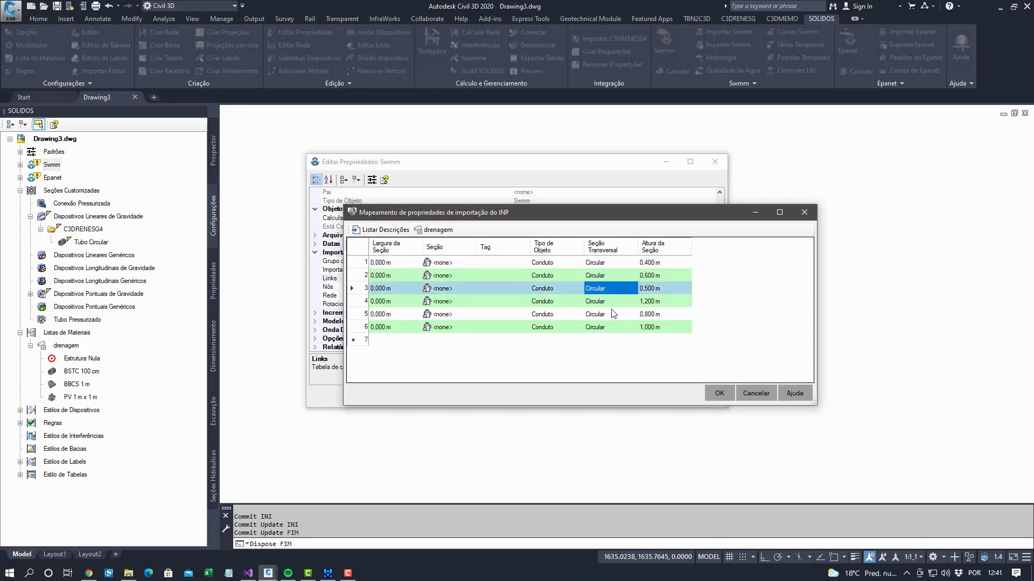
pyautogui.click(613, 313)
pyautogui.click(670, 263)
pyautogui.click(670, 275)
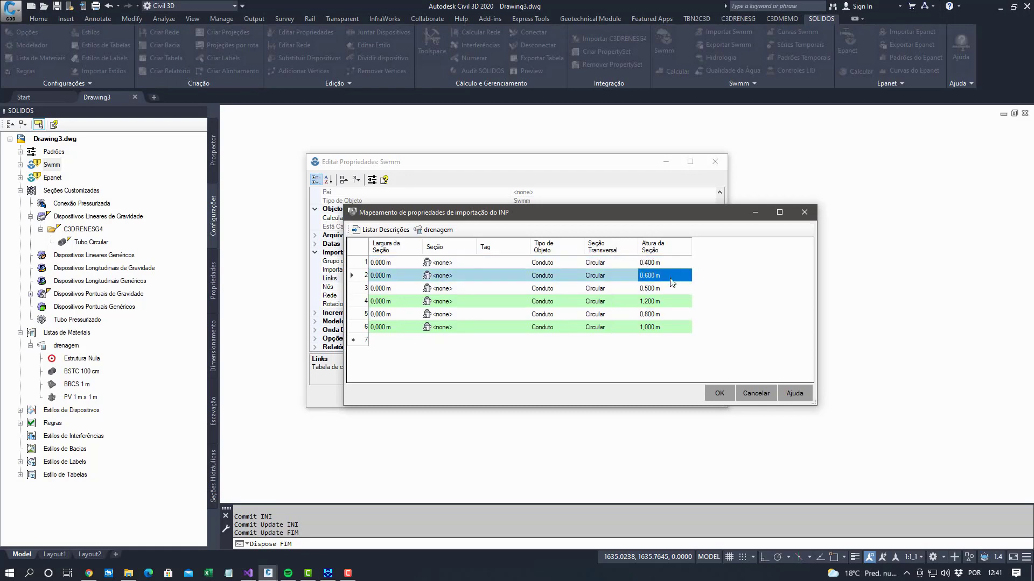
pyautogui.click(670, 288)
pyautogui.click(670, 319)
pyautogui.click(673, 325)
pyautogui.click(673, 316)
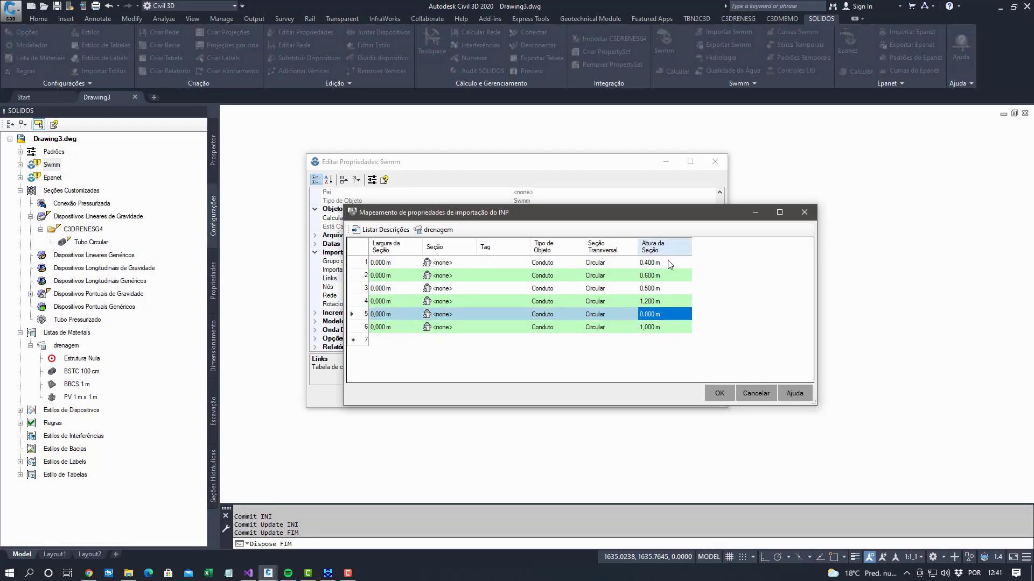
pyautogui.click(668, 264)
# For the 0,400 m conduit's section, copy the BSTC 100 cm pipe and set the copy's internal height to 0,4 m
pyautogui.click(455, 263)
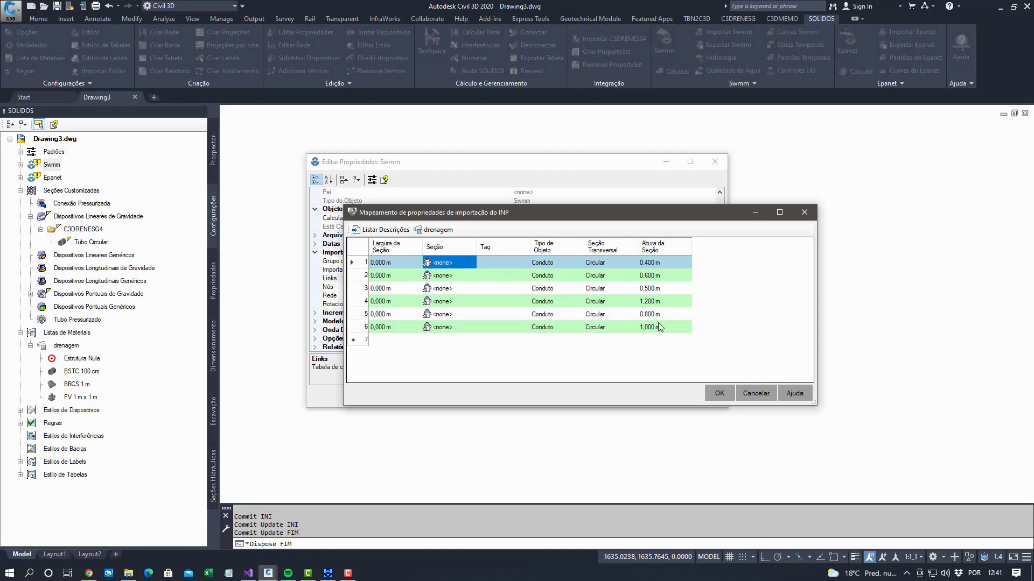
pyautogui.click(466, 266)
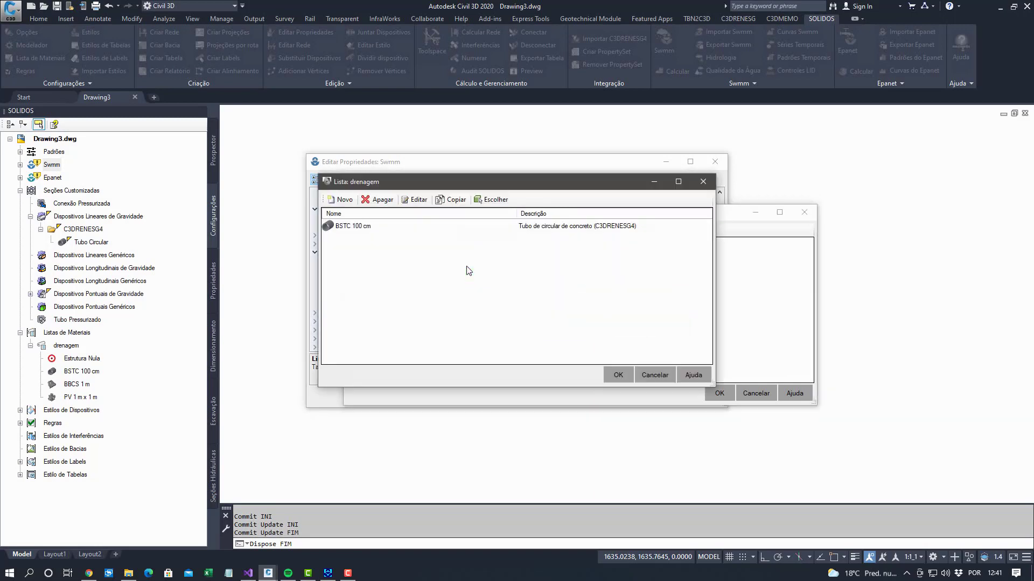
pyautogui.click(428, 223)
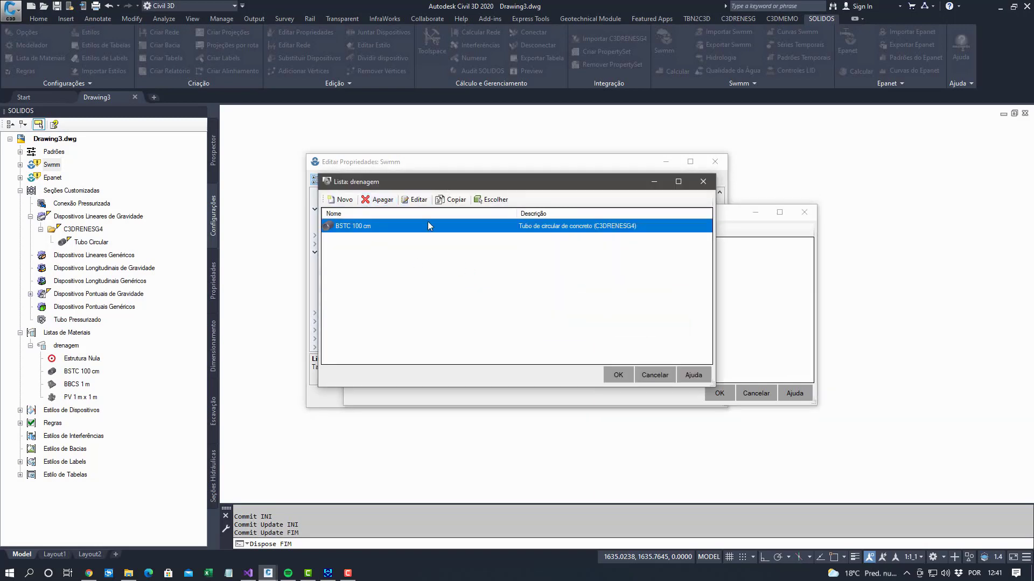
pyautogui.click(453, 210)
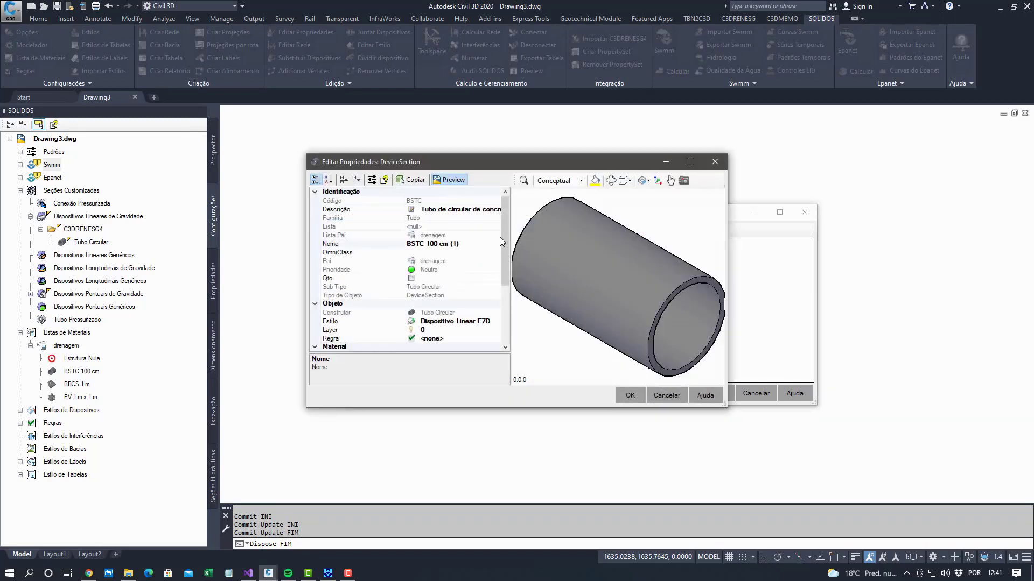
pyautogui.scroll(-4, 500, 236)
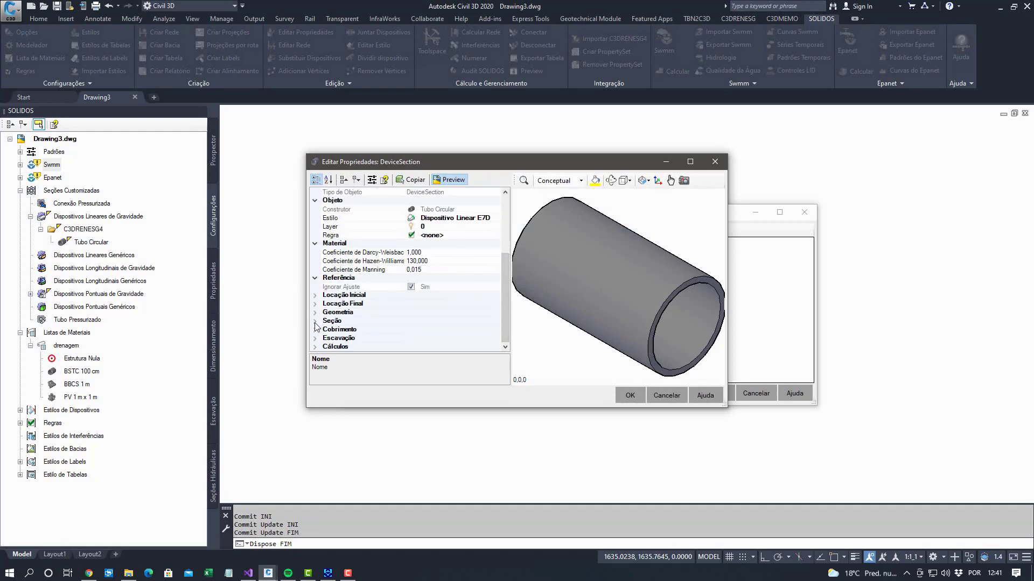
pyautogui.click(315, 321)
pyautogui.click(330, 329)
pyautogui.write('4')
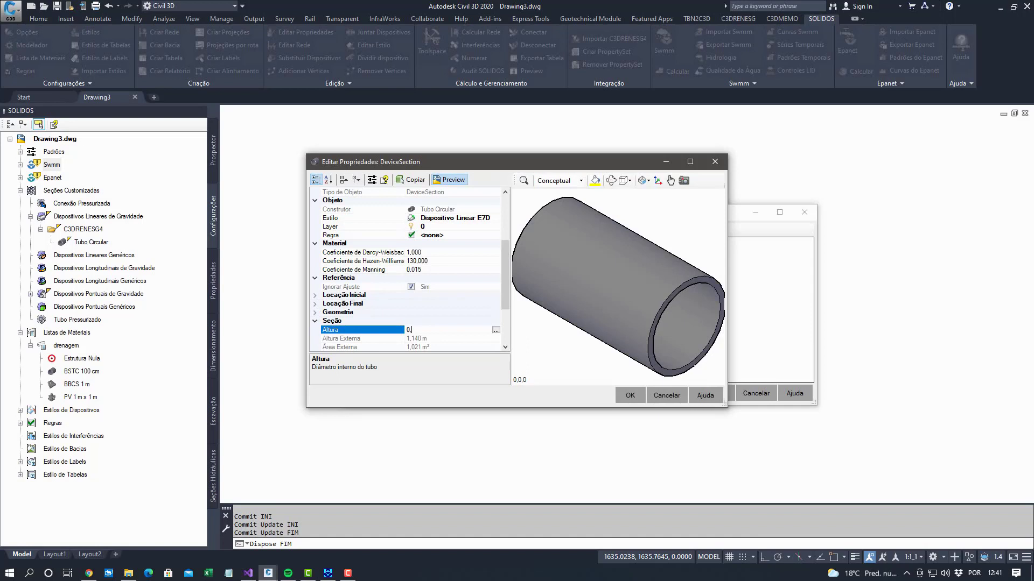
pyautogui.press('Return')
pyautogui.scroll(-2, 385, 334)
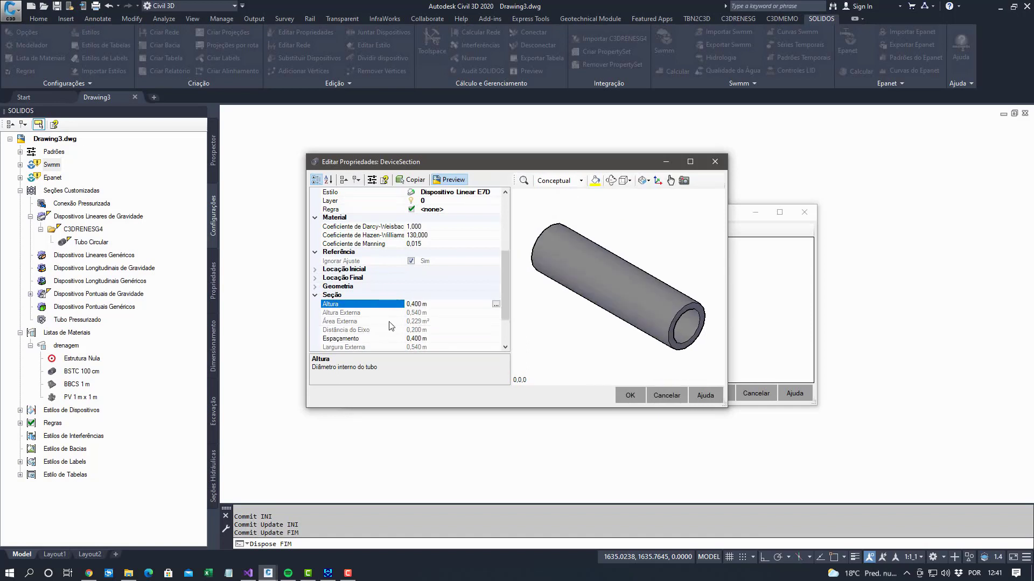
# Set the copied pipe's wall thickness (Parede) to 0,05 m
pyautogui.click(454, 313)
pyautogui.click(430, 330)
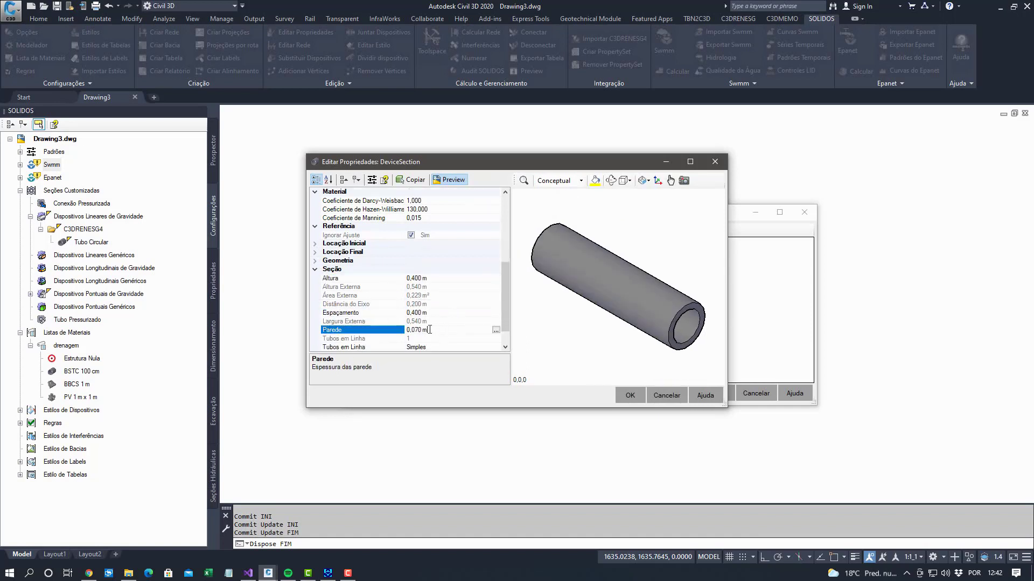
pyautogui.moveTo(417, 330); pyautogui.dragTo(448, 330)
pyautogui.write('5')
pyautogui.press('Return')
# Name the copied pipe BSTC 40 cm and assign it as the section of the 0,400 m conduit
pyautogui.moveTo(466, 246); pyautogui.dragTo(395, 248)
pyautogui.write('BSTC 40 cm')
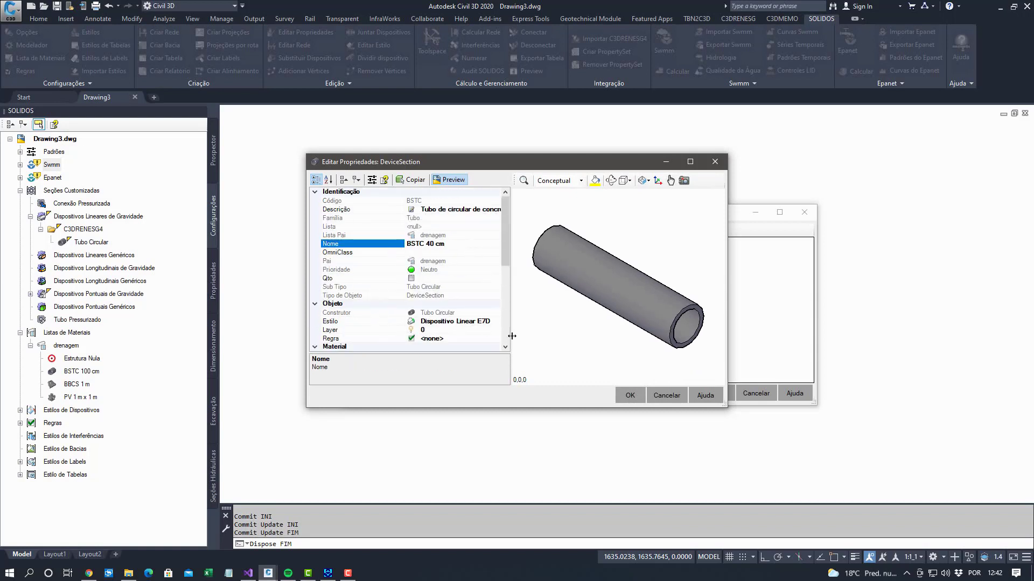
pyautogui.click(628, 395)
pyautogui.click(618, 375)
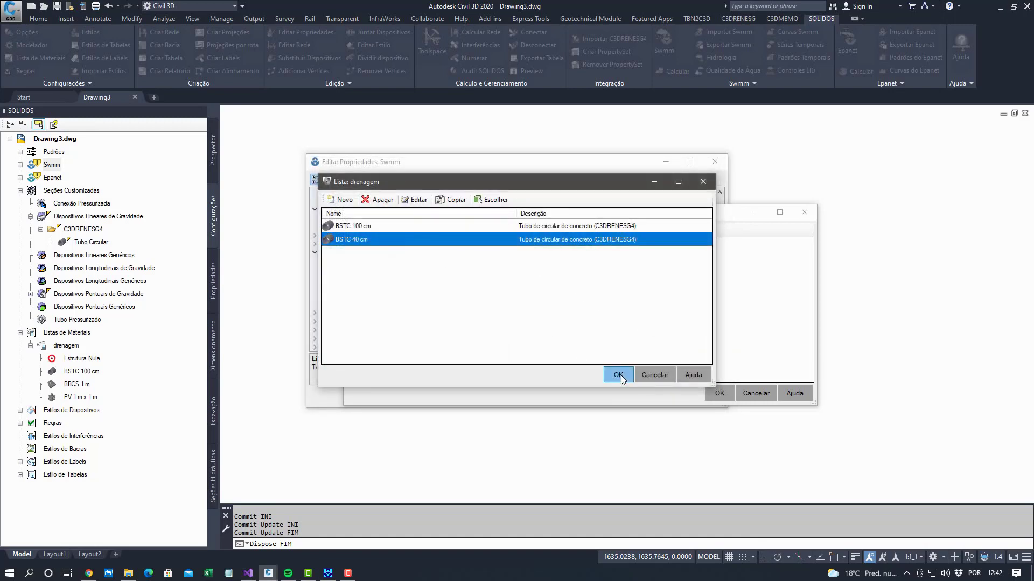
# For the 0,600 m conduit's section, copy the BSTC 40 cm pipe and set the copy's internal height to 0,6 m
pyautogui.click(454, 270)
pyautogui.click(454, 271)
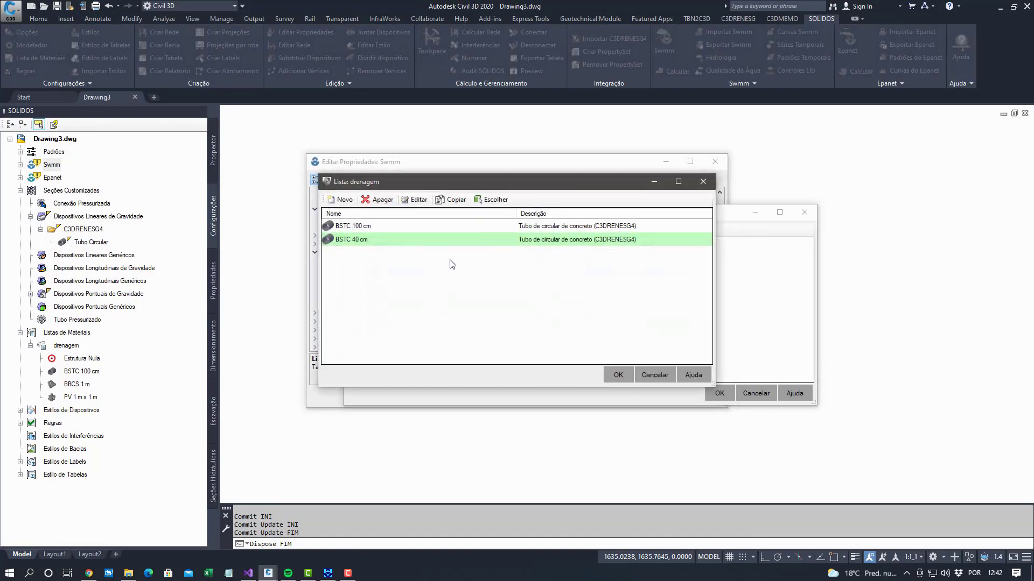
pyautogui.click(356, 239)
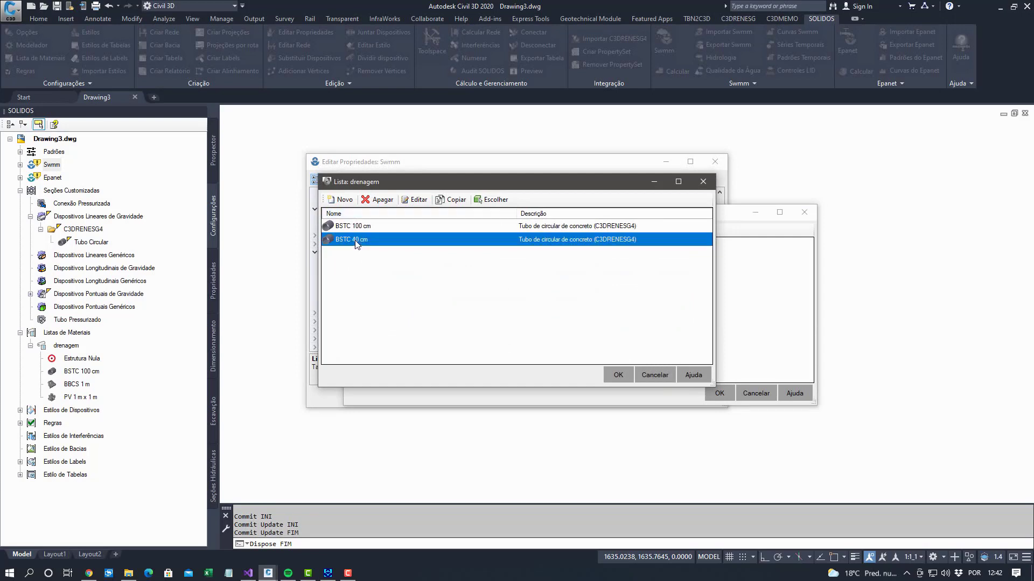
pyautogui.click(451, 200)
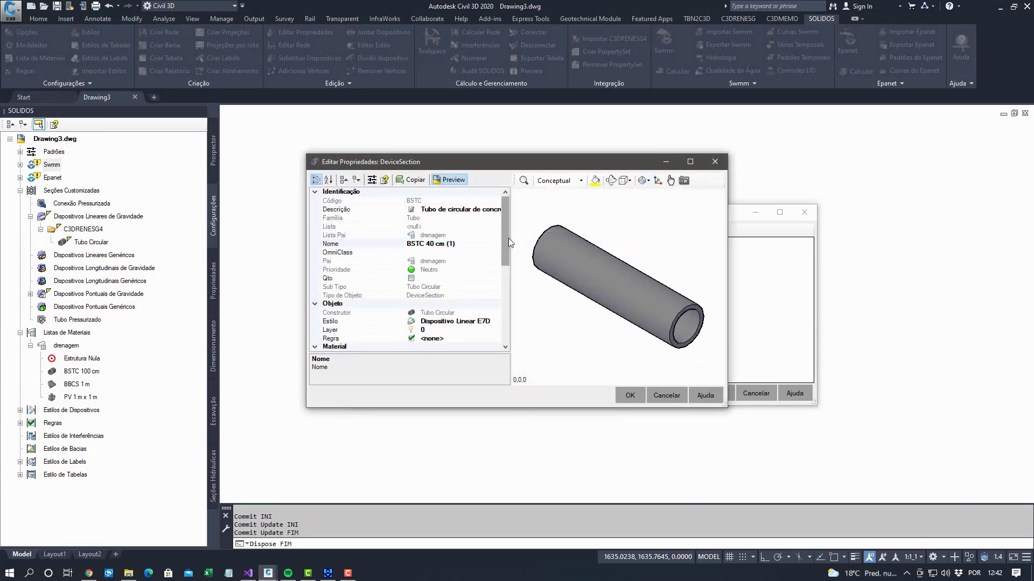
pyautogui.scroll(-6, 508, 238)
pyautogui.click(442, 260)
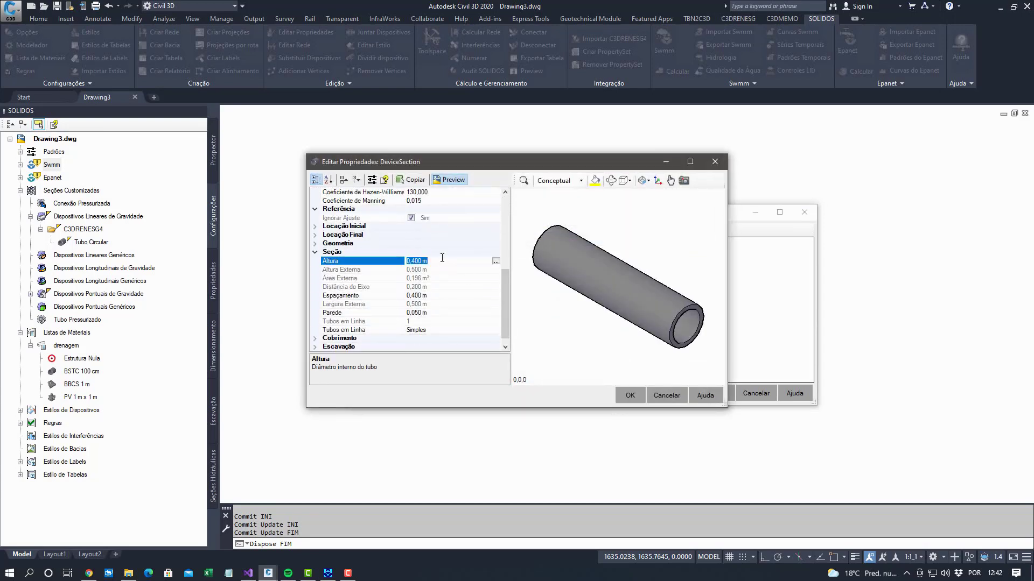
pyautogui.write('0.6')
pyautogui.click(437, 313)
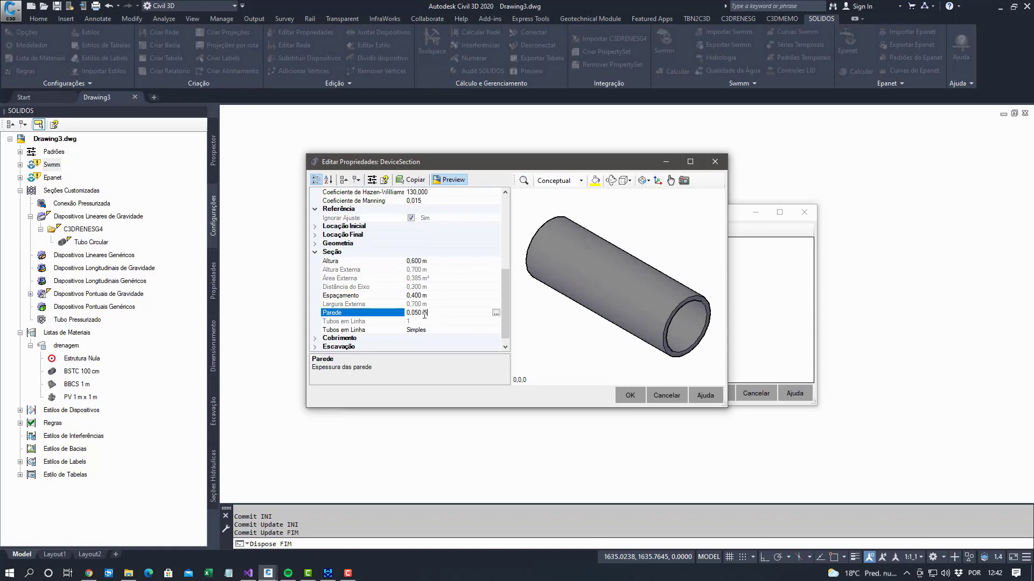
pyautogui.click(530, 320)
# Name the new 0,6 m pipe BSTC 60 cm and save it in the drenagem list
pyautogui.scroll(10, 509, 278)
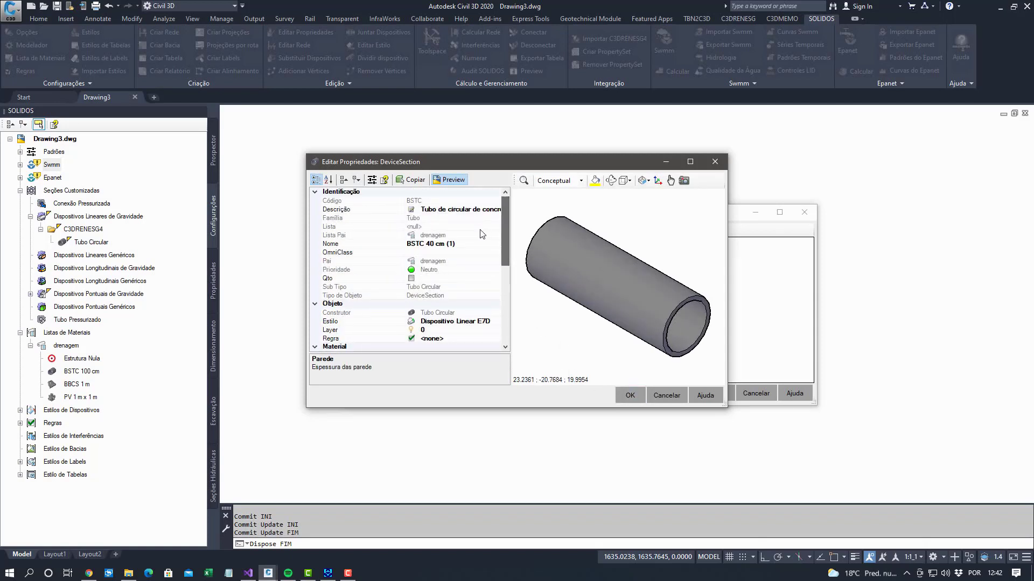
pyautogui.click(328, 245)
pyautogui.write('BSTC 60 cm')
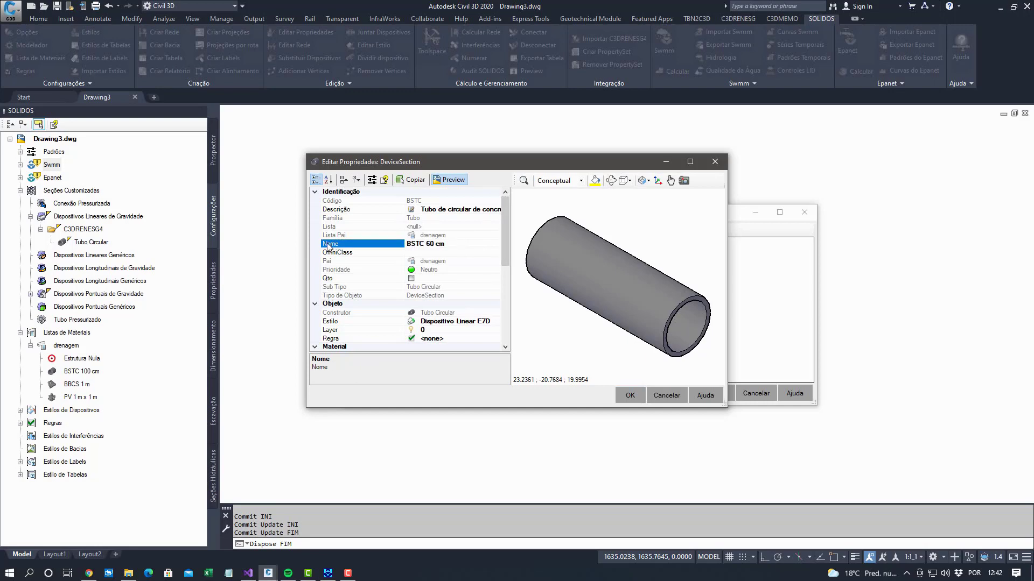
pyautogui.click(625, 393)
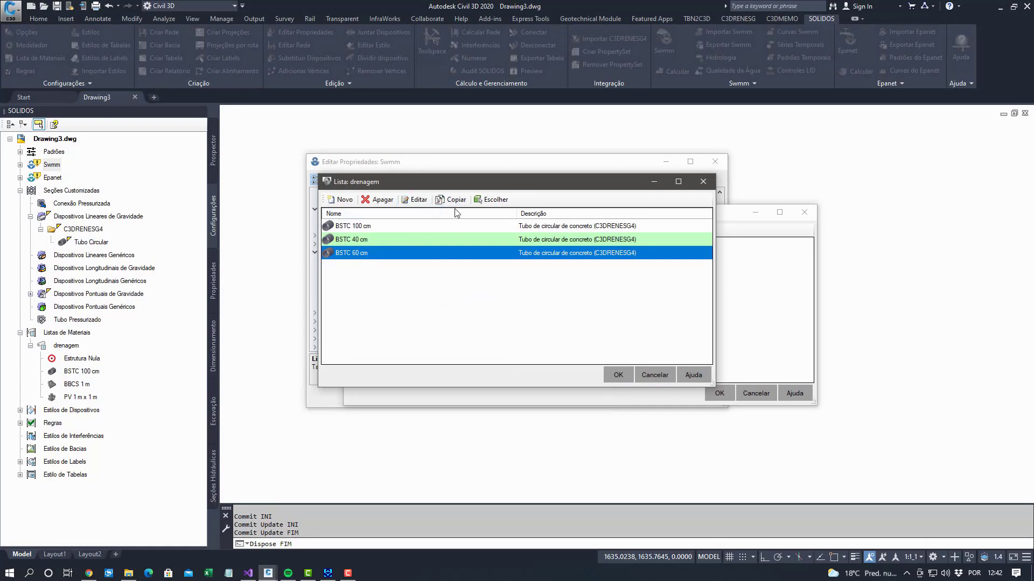
pyautogui.click(452, 200)
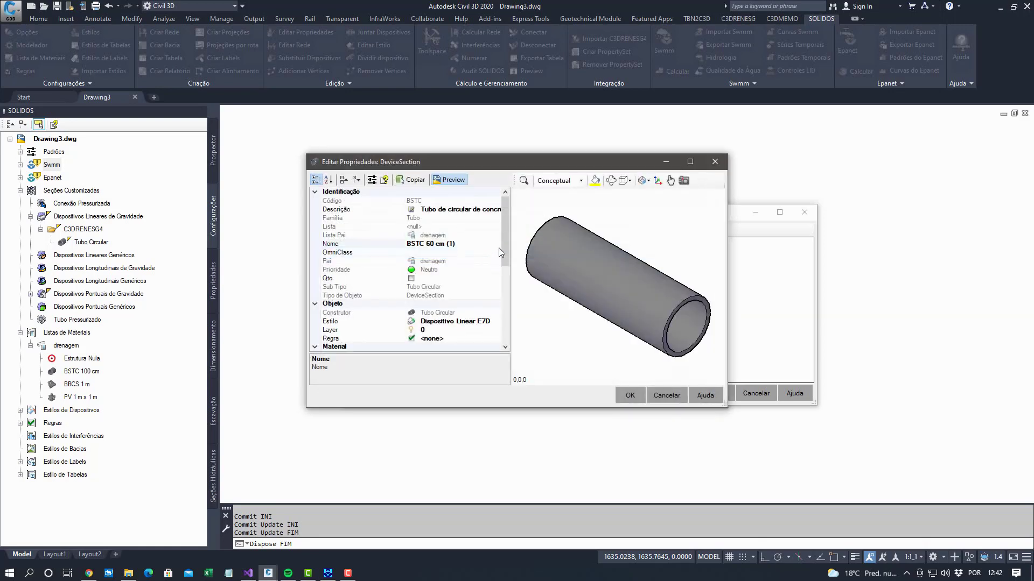
pyautogui.moveTo(505, 251); pyautogui.dragTo(506, 329)
pyautogui.click(437, 252)
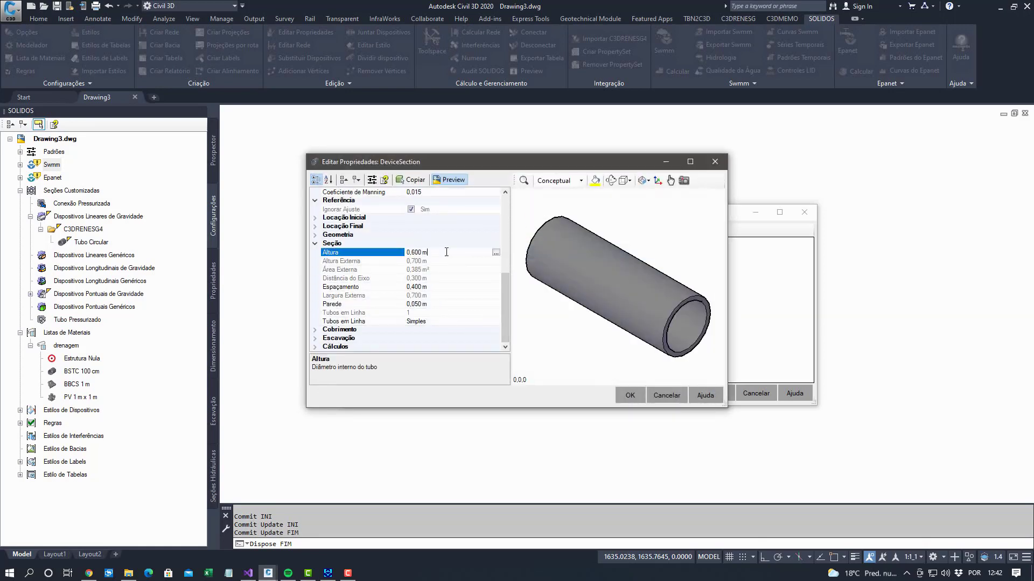
pyautogui.moveTo(452, 224); pyautogui.dragTo(446, 249)
pyautogui.click(649, 486)
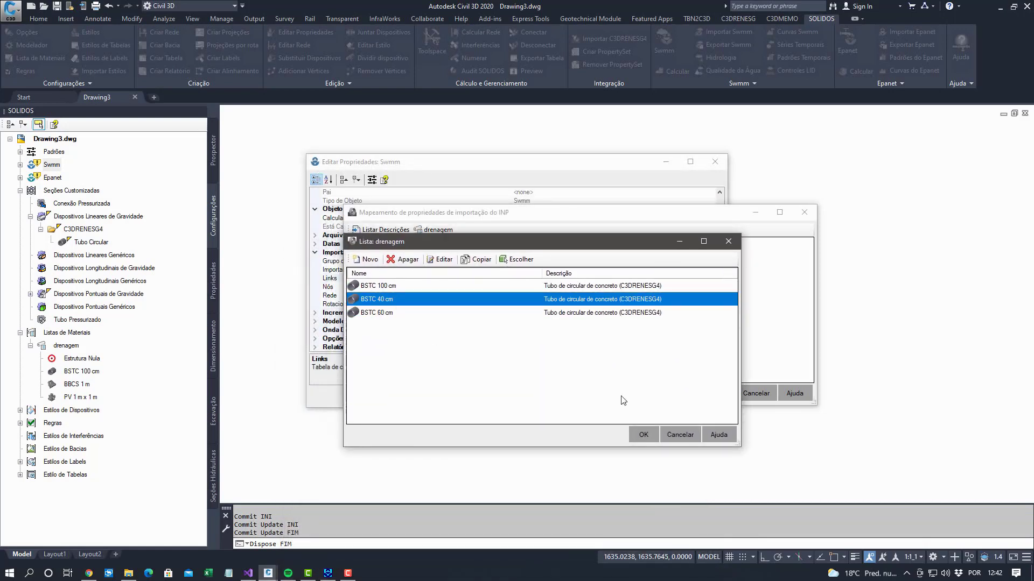
pyautogui.click(644, 434)
# For the 0,500 m conduit's section, copy the BSTC 100 cm pipe and set the copy's internal height to 0,5 m
pyautogui.click(452, 290)
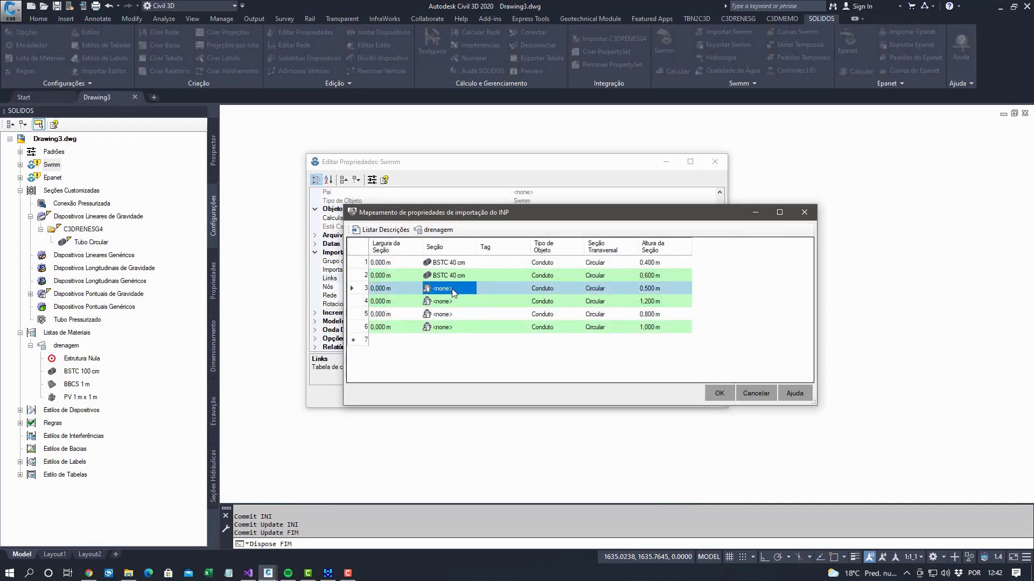
pyautogui.click(473, 288)
pyautogui.click(394, 289)
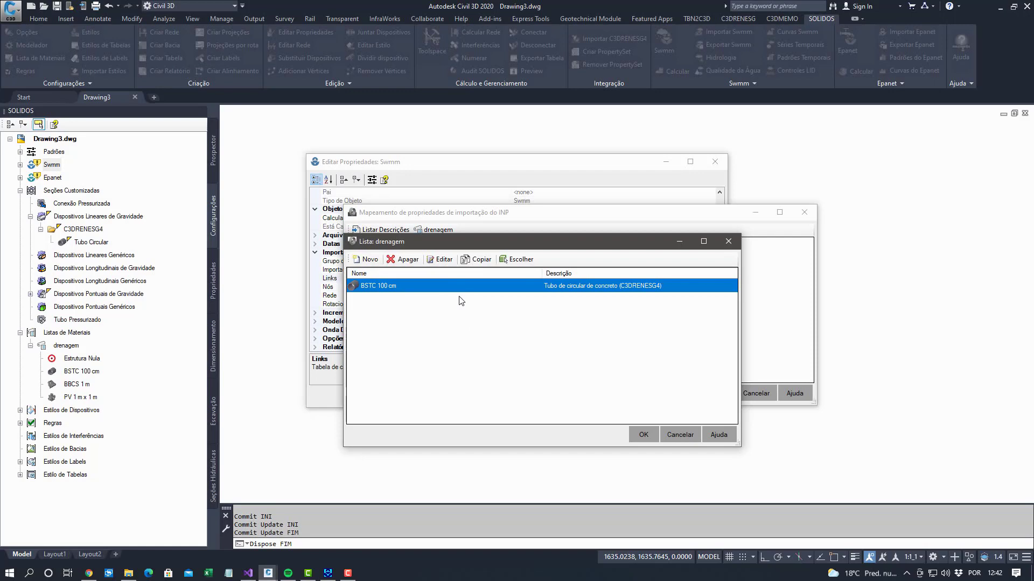
pyautogui.click(367, 260)
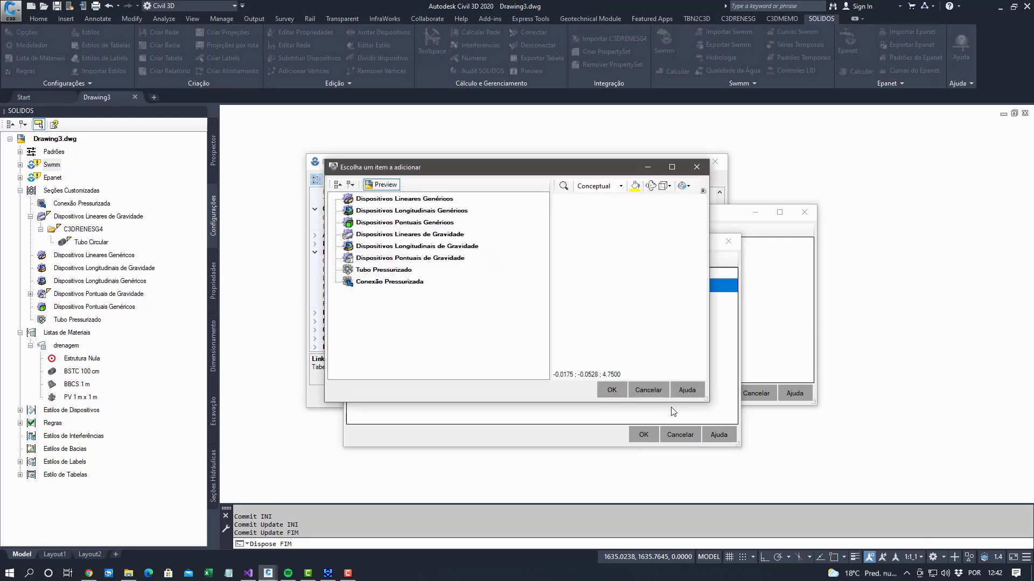
pyautogui.click(648, 390)
pyautogui.click(480, 260)
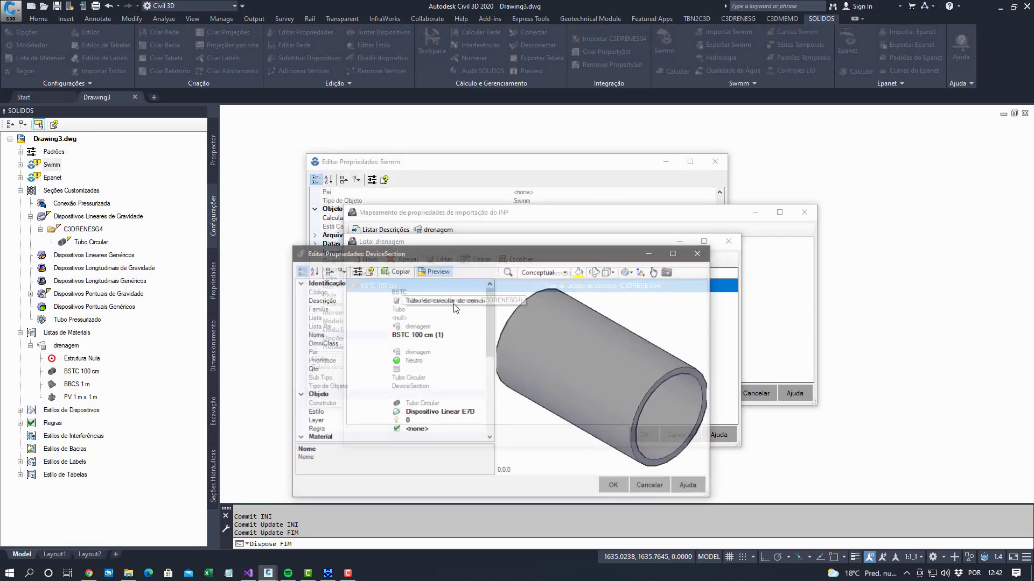
pyautogui.moveTo(490, 333); pyautogui.dragTo(486, 399)
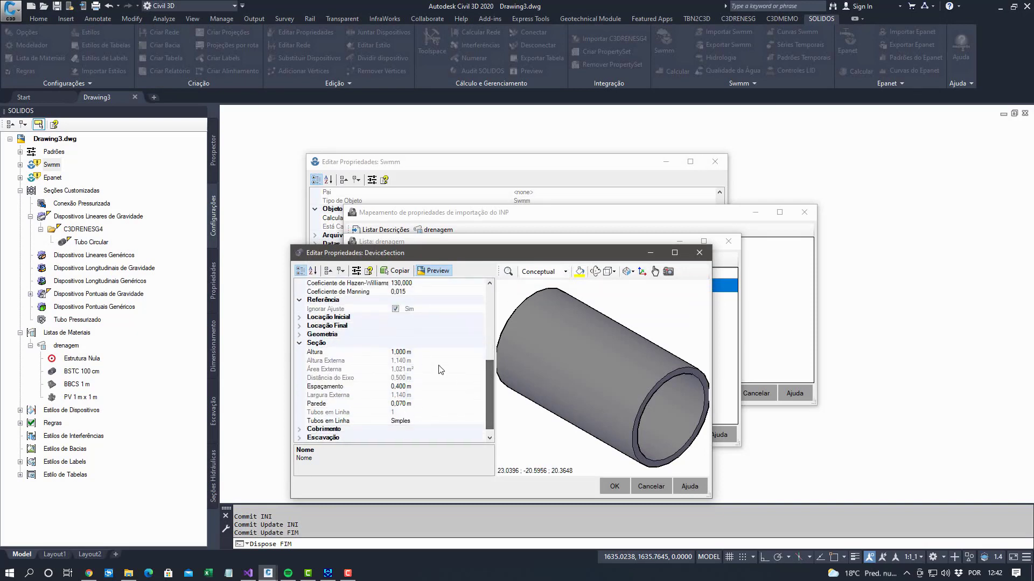
pyautogui.click(401, 351)
pyautogui.write('0,5')
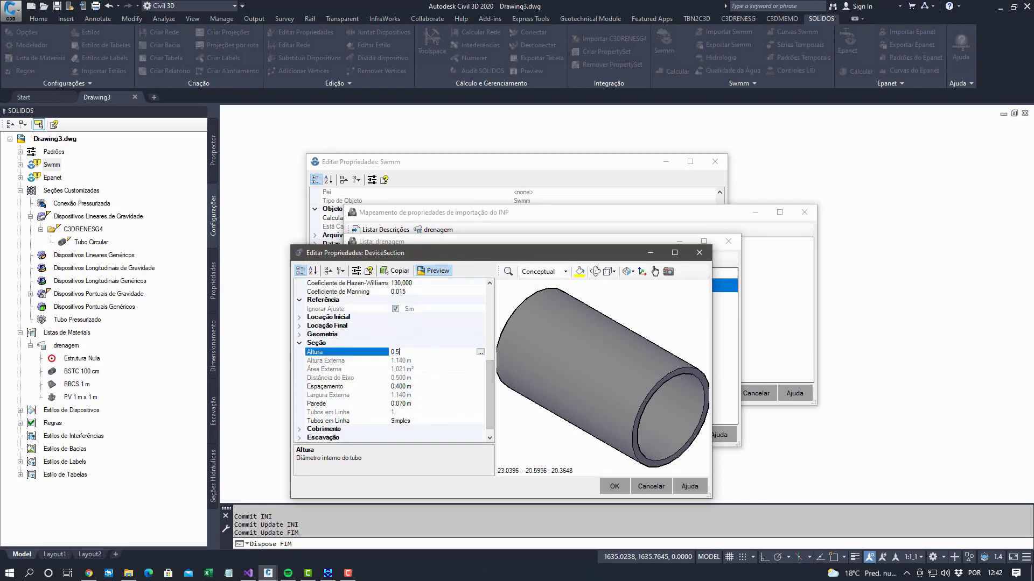
# Set the wall thickness (Parede) of the copied 0,5 m pipe to 0,05 m
pyautogui.click(425, 403)
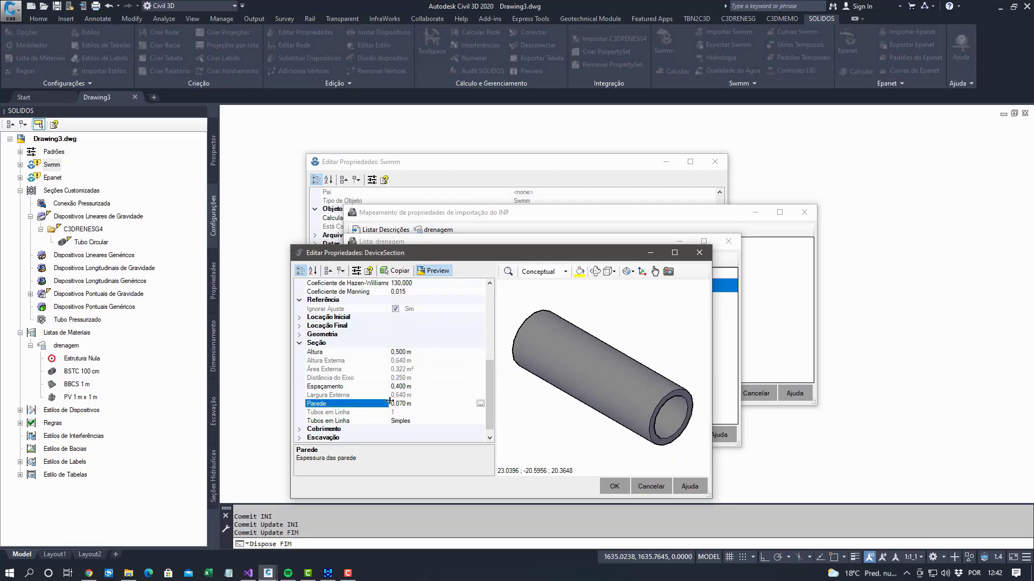
pyautogui.moveTo(402, 403); pyautogui.dragTo(423, 404)
pyautogui.write('5')
# Name the copied pipe BSTC 50 cm and assign it as the section of the 0,500 m conduit
pyautogui.click(491, 299)
pyautogui.click(450, 326)
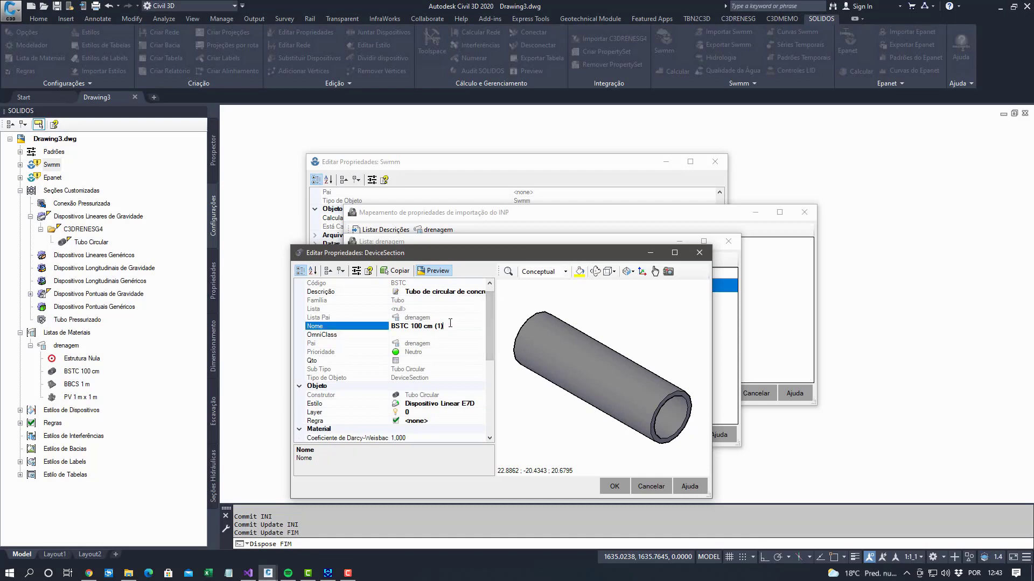
pyautogui.moveTo(450, 326); pyautogui.dragTo(291, 333)
pyautogui.write('BSTC 50 cm')
pyautogui.click(615, 488)
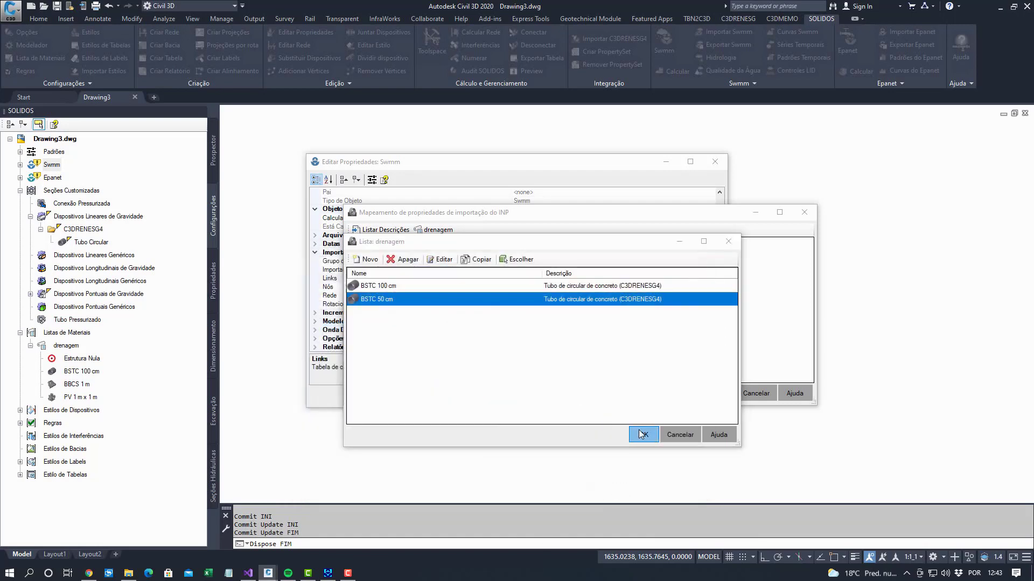
pyautogui.click(640, 435)
# For the 0,600 m conduit's section, copy the BSTC 100 cm pipe and set the copy's internal height to 0,6 m
pyautogui.click(468, 276)
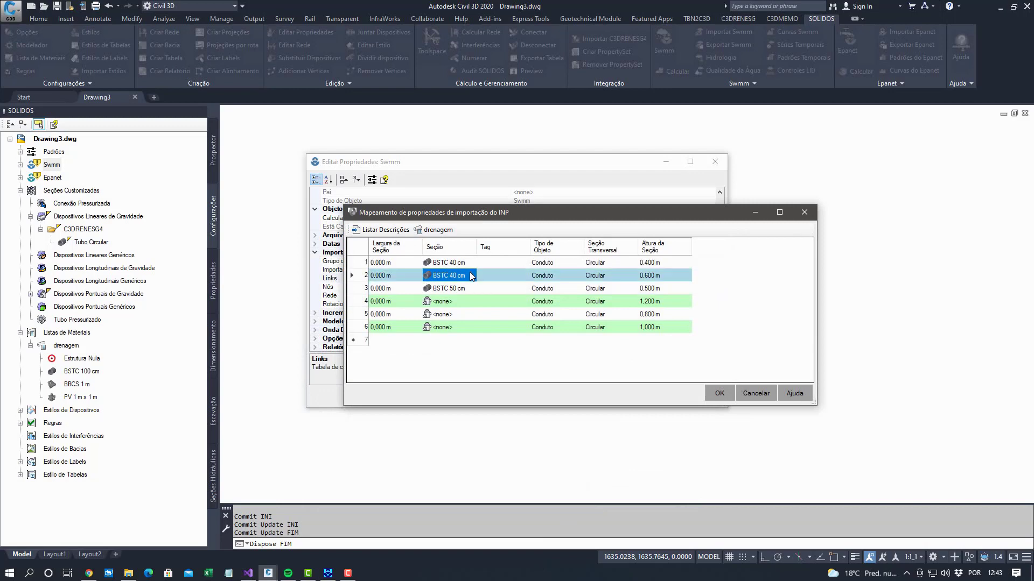
pyautogui.click(469, 274)
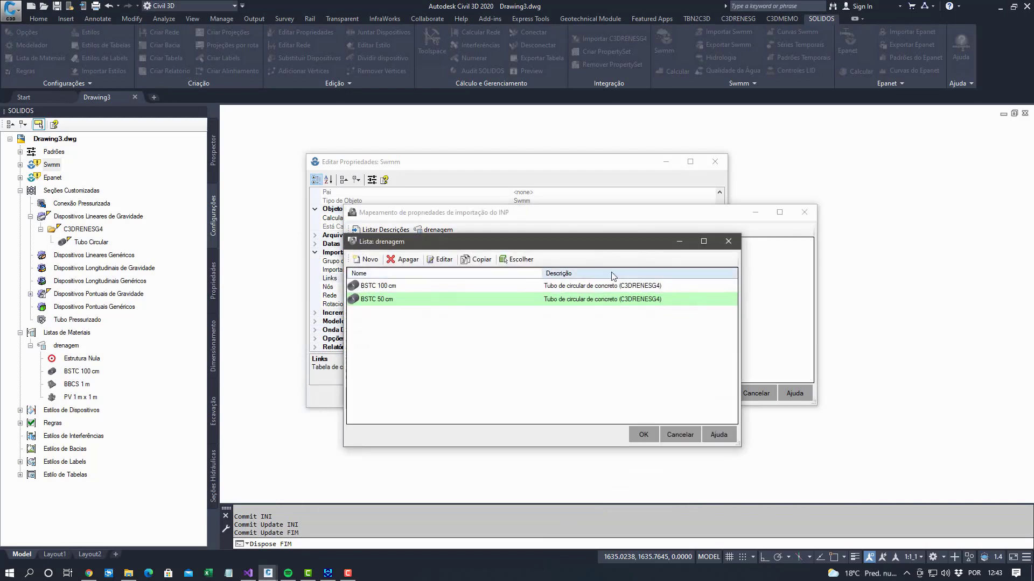
pyautogui.moveTo(587, 246); pyautogui.dragTo(606, 294)
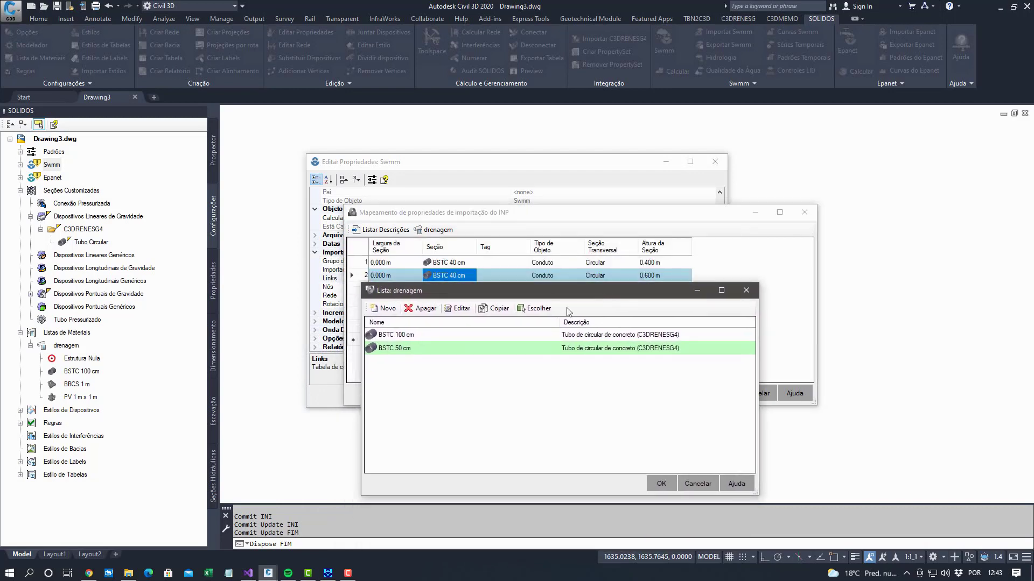
pyautogui.click(492, 309)
pyautogui.scroll(-10, 398, 361)
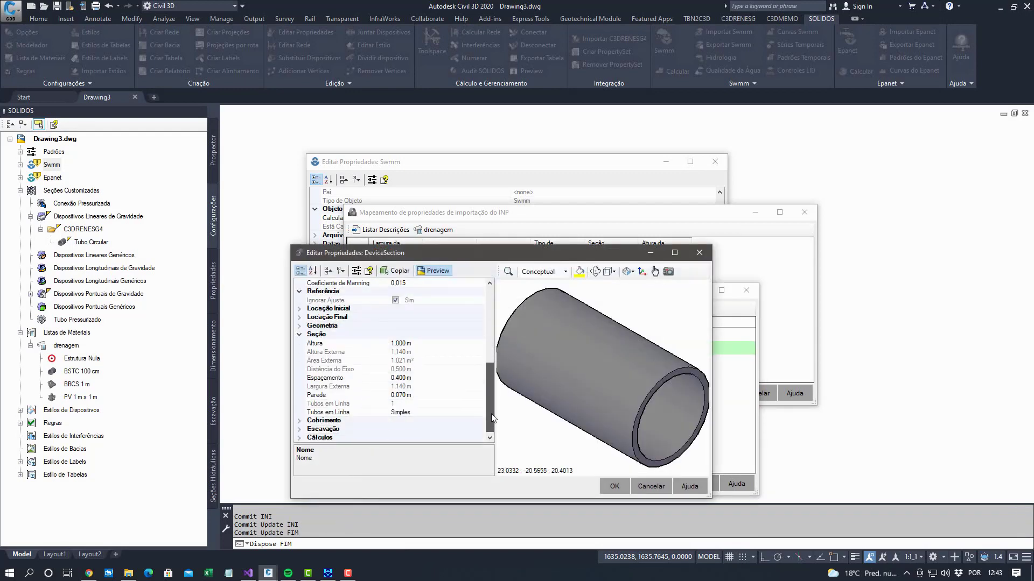
pyautogui.click(420, 342)
pyautogui.write('0,')
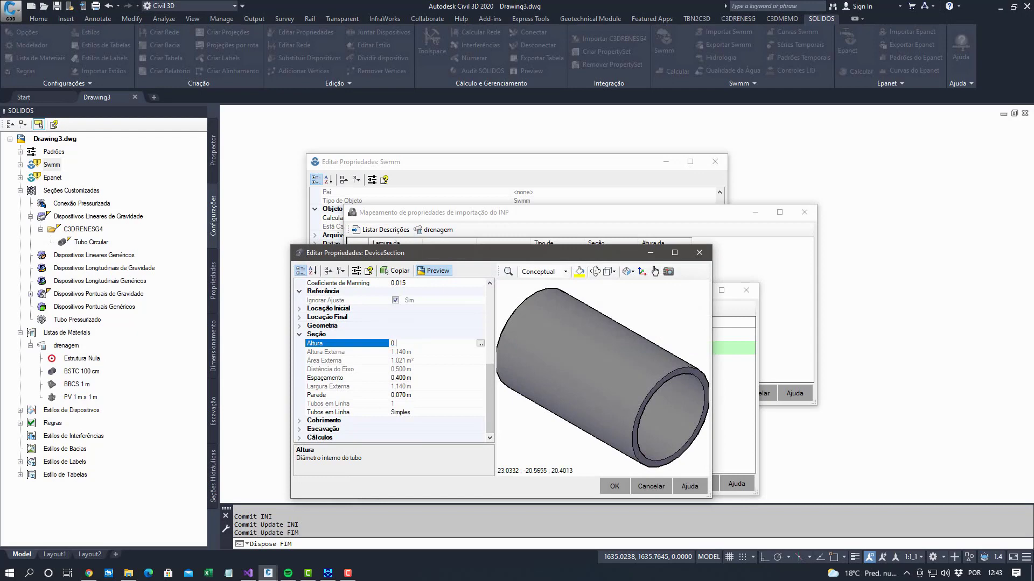
pyautogui.write('6')
# Set the copied pipe's wall thickness (Parede) to 0,6 m and name the pipe BSTC 60 cm
pyautogui.click(429, 396)
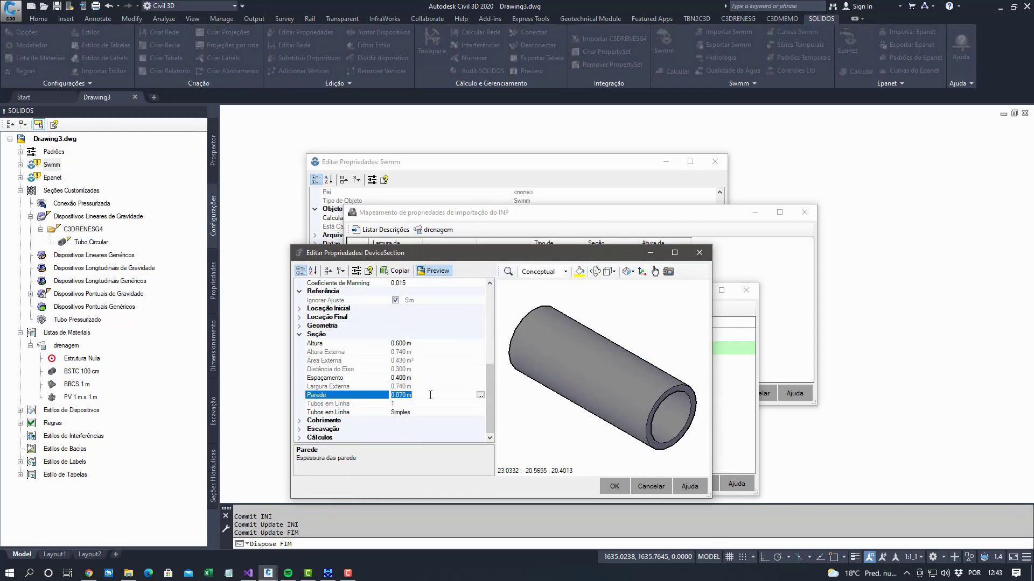
pyautogui.write('0,6')
pyautogui.click(491, 299)
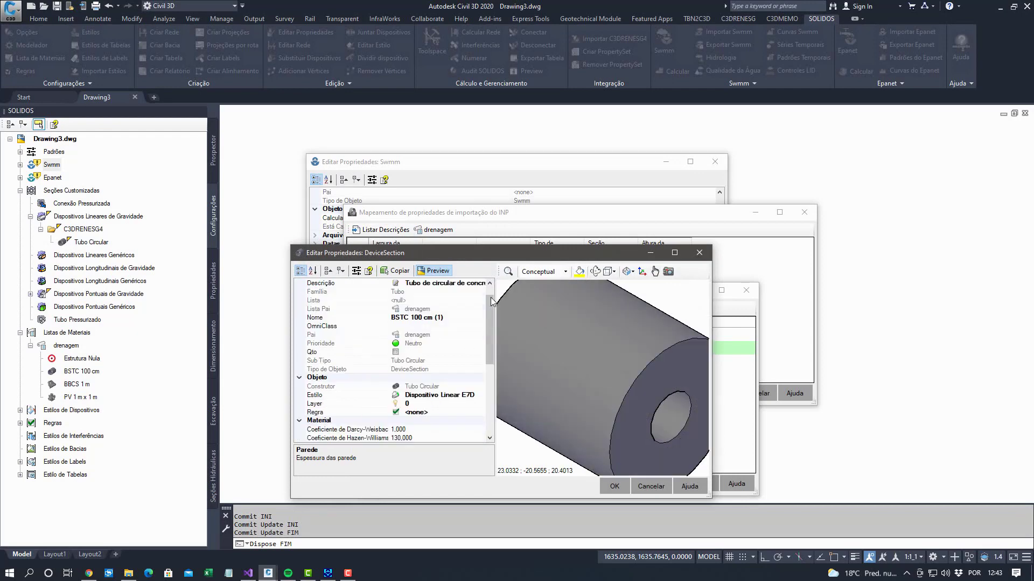
pyautogui.doubleClick(459, 318)
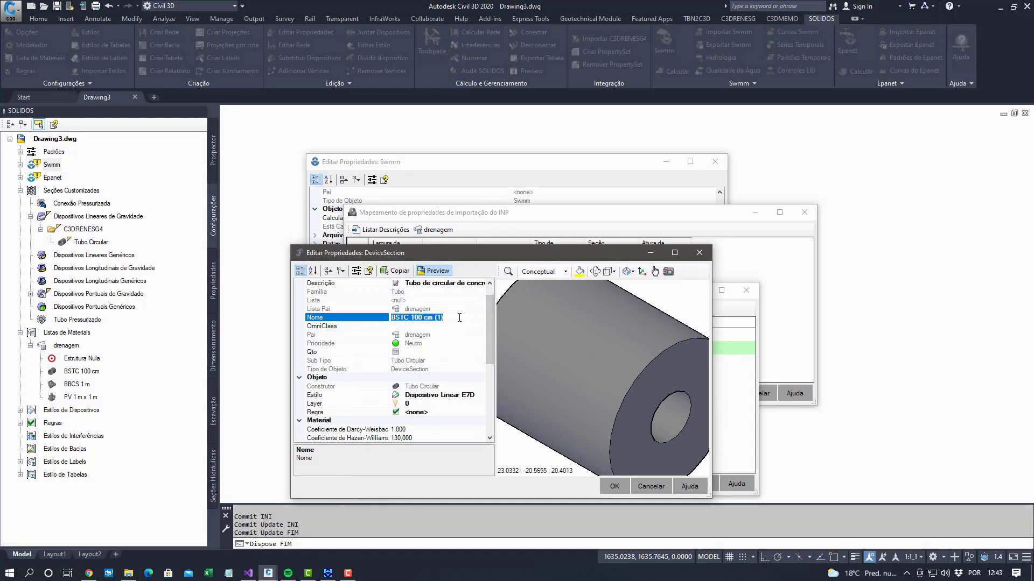
pyautogui.write('BSTC 60 cm')
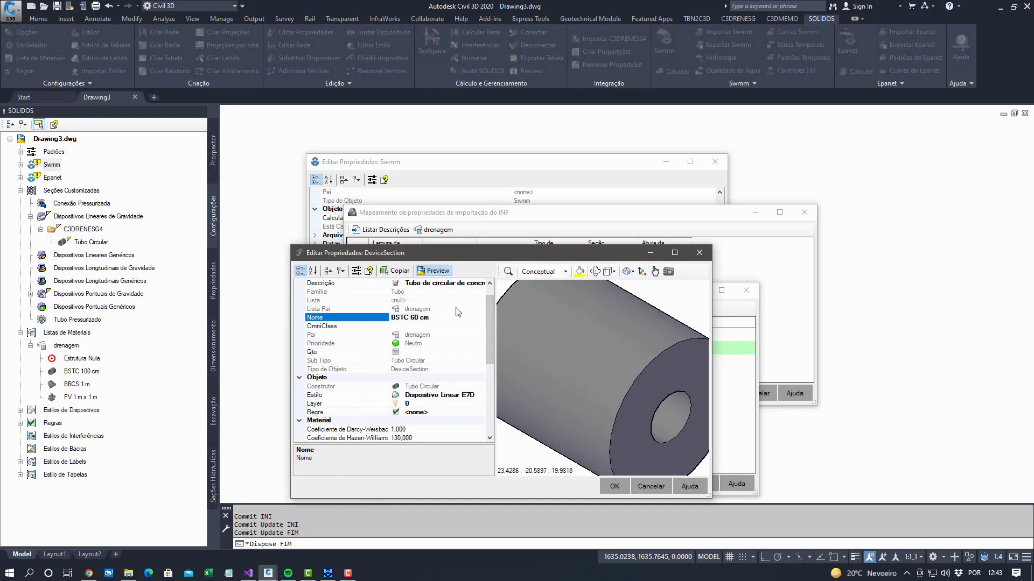
# Correct the BSTC 60 cm pipe's wall thickness to 0,060 m and assign the pipe as the section of the 0,600 m conduit
pyautogui.moveTo(486, 337); pyautogui.dragTo(487, 415)
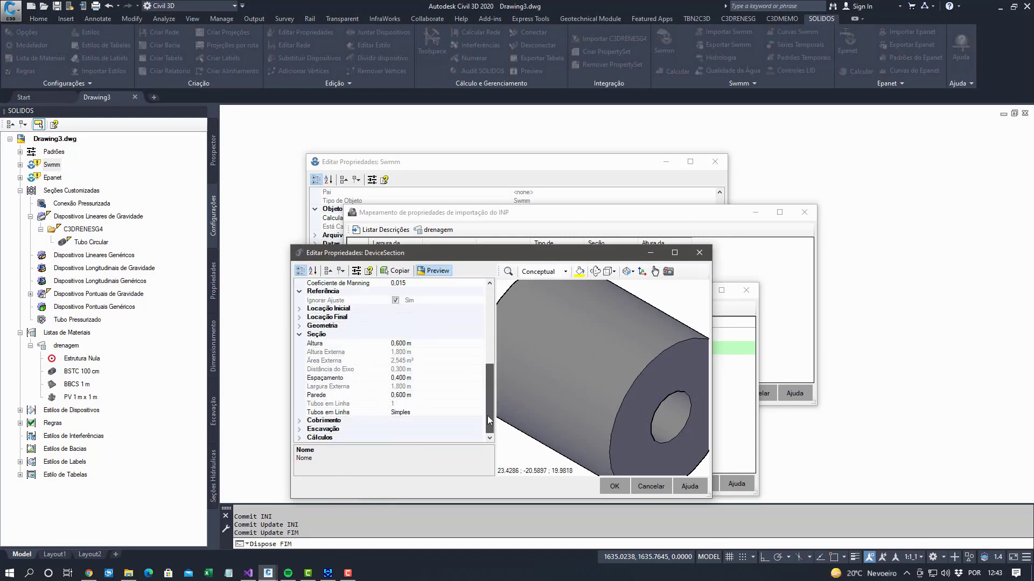
pyautogui.click(424, 395)
pyautogui.click(423, 396)
pyautogui.write('0')
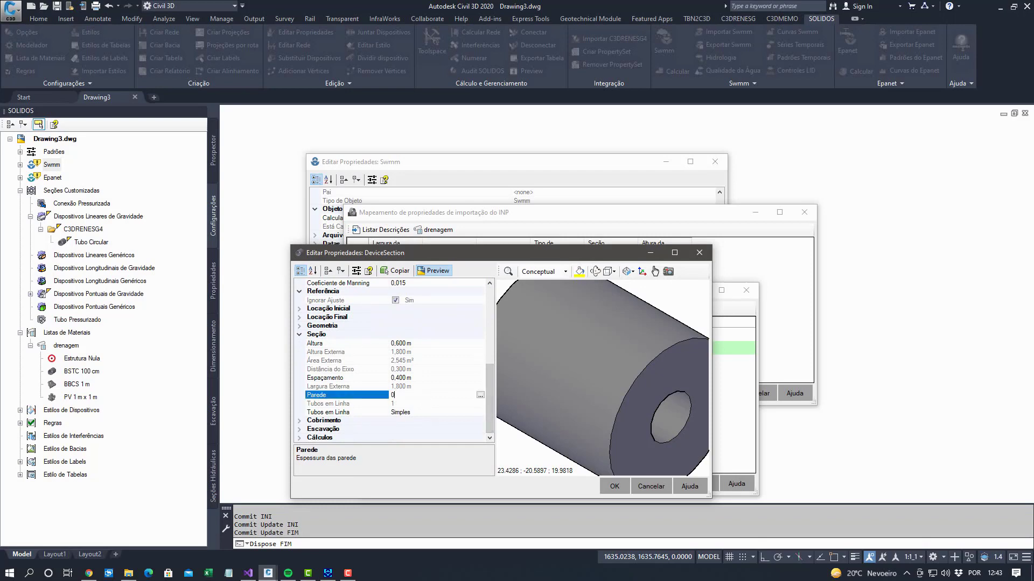
pyautogui.write(',060')
pyautogui.press('Return')
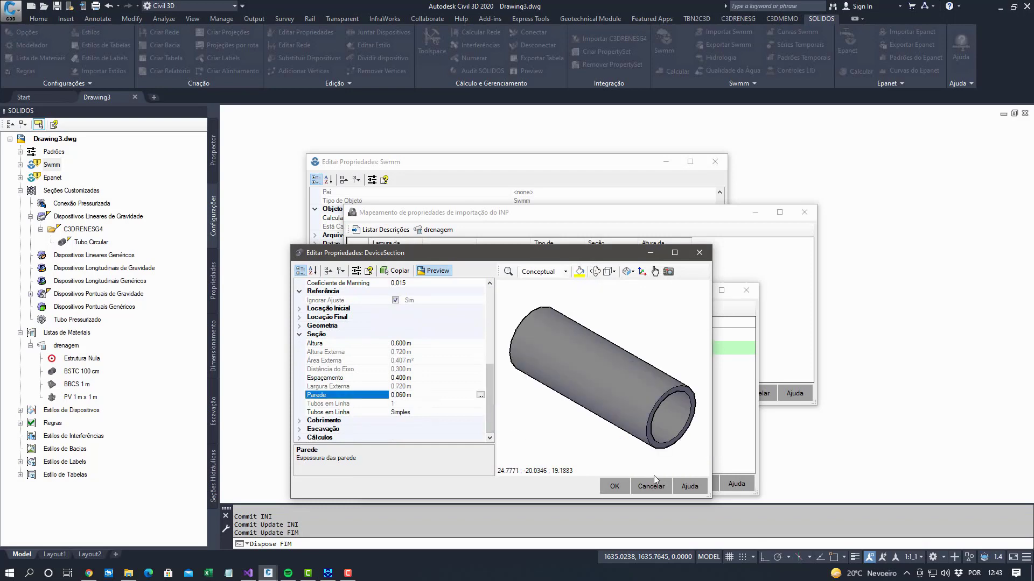
pyautogui.click(614, 486)
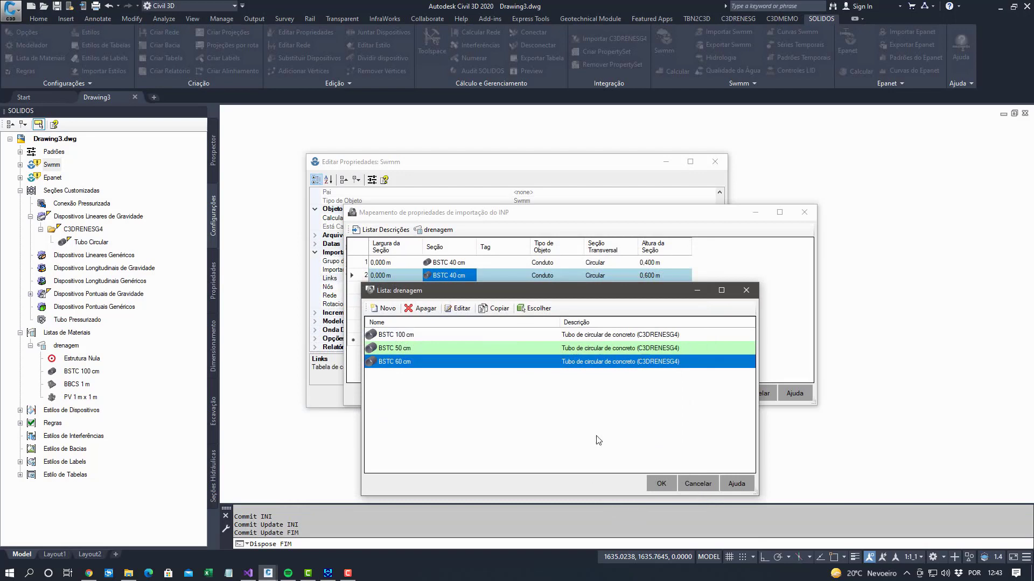
pyautogui.click(655, 483)
# For the 1,200 m conduit's section, copy the BSTC 100 cm pipe and set the copy's internal height to 1,2 m
pyautogui.click(458, 305)
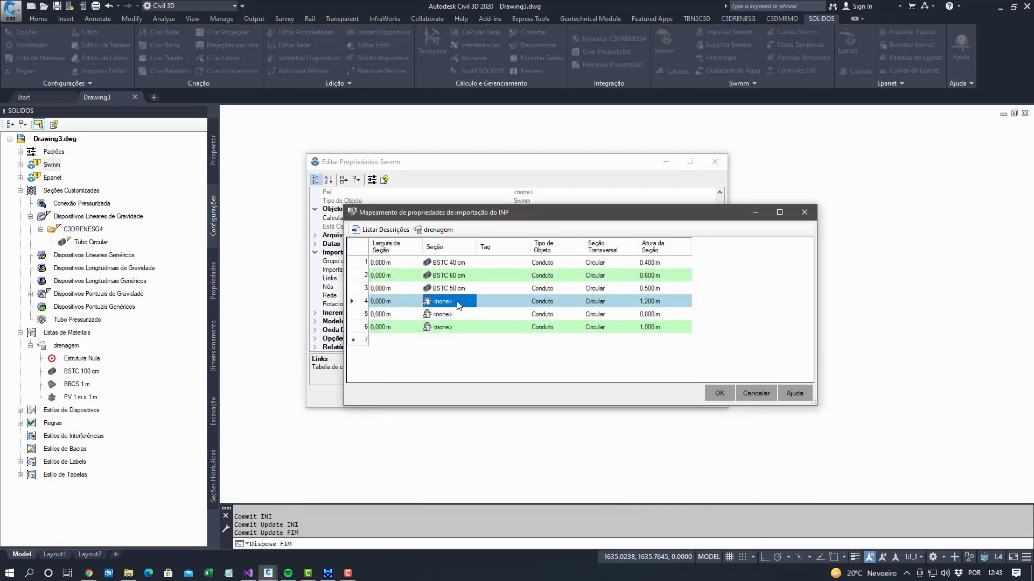
pyautogui.click(471, 307)
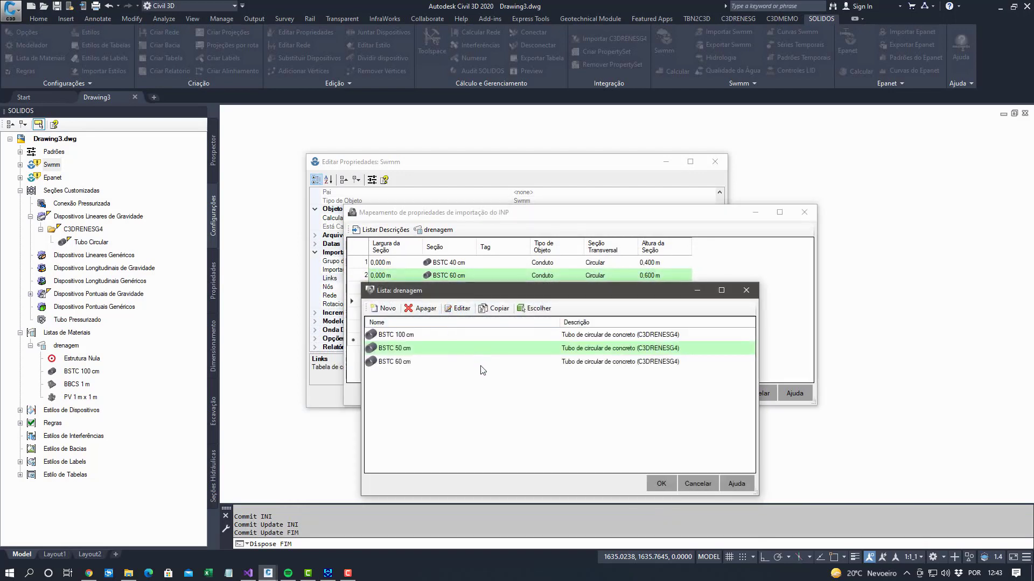
pyautogui.click(403, 335)
pyautogui.click(494, 308)
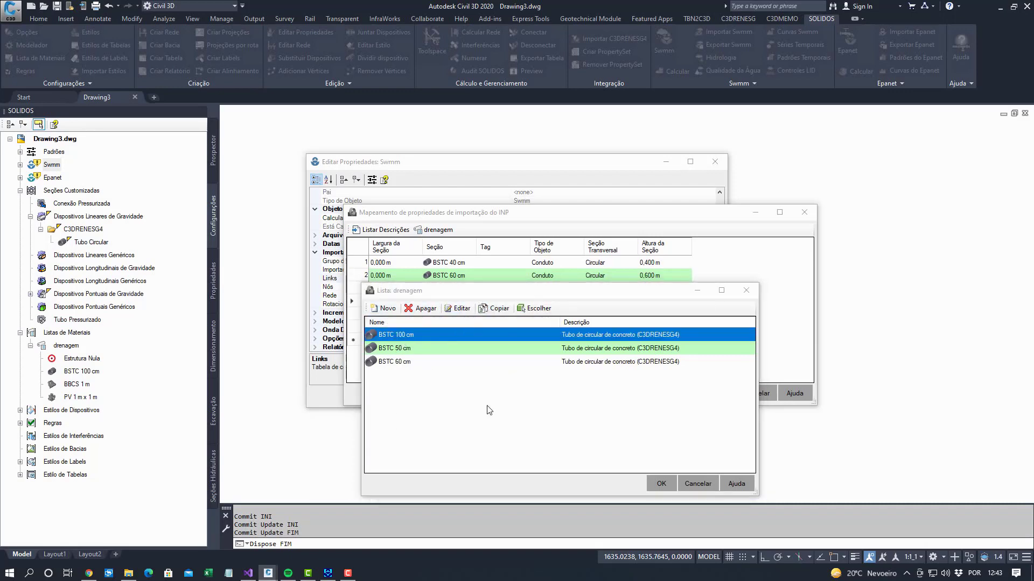
pyautogui.scroll(-10, 491, 409)
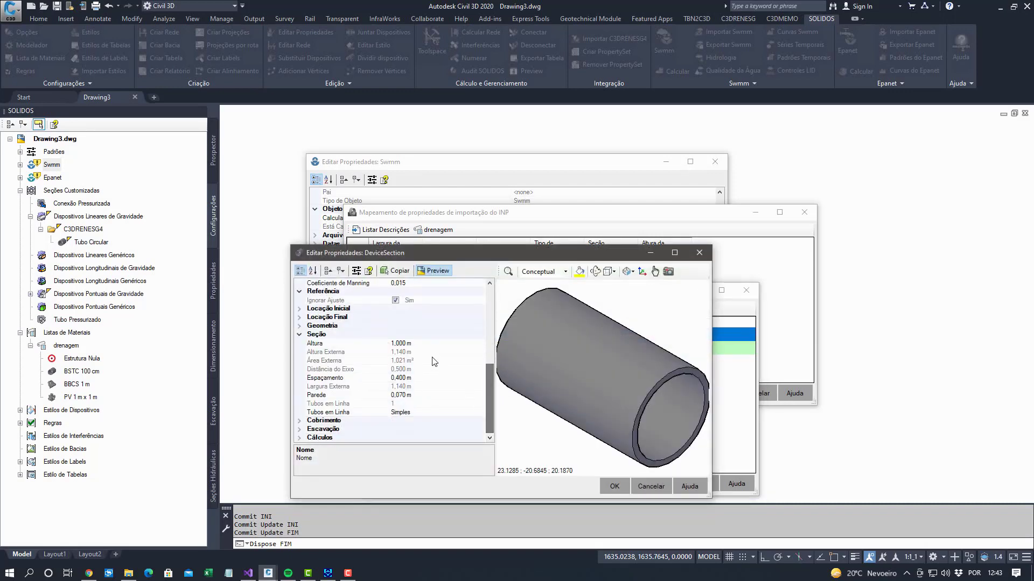
pyautogui.click(430, 341)
pyautogui.write('1,2')
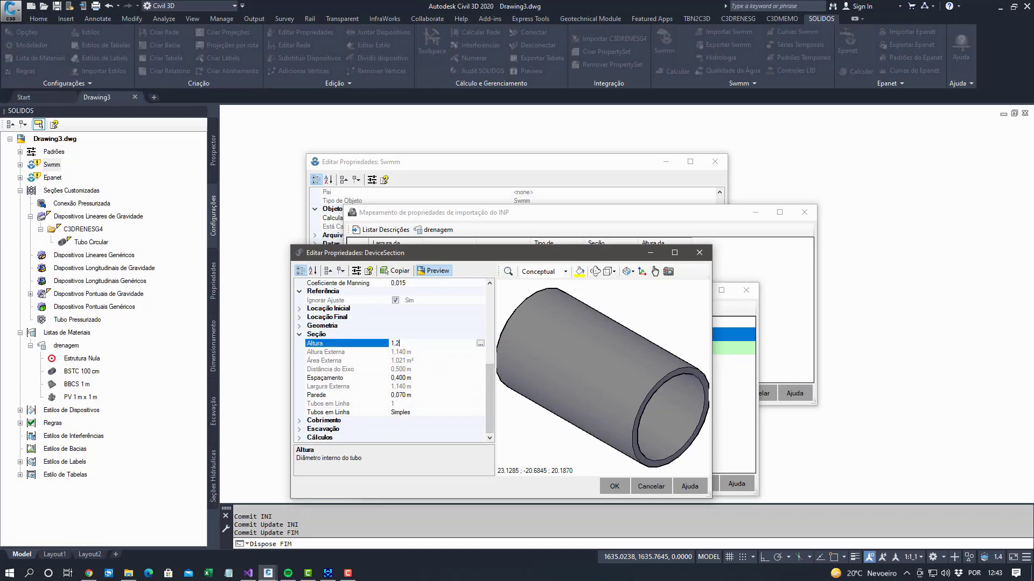
pyautogui.click(418, 395)
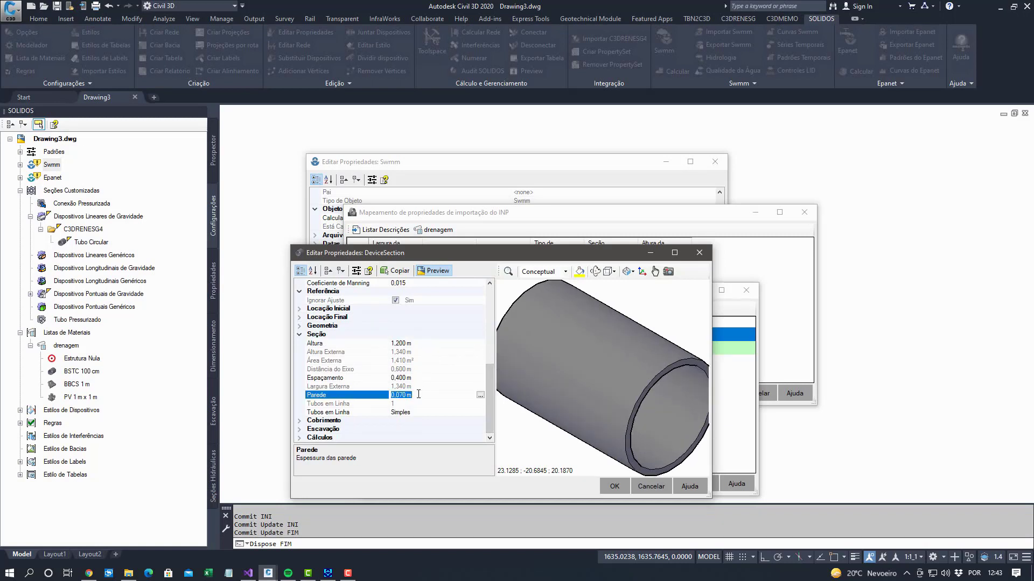
# Give the new tube section a 0,08 m wall thickness and the name BSTC 120 cm, accepting it for the 1,200 m conduit row
pyautogui.write('0,08')
pyautogui.click(491, 299)
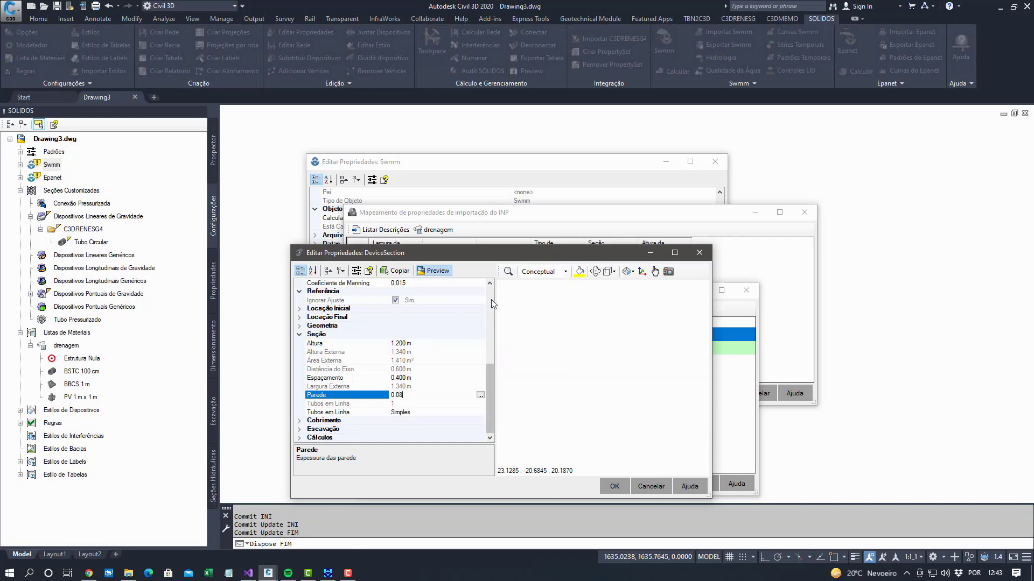
pyautogui.moveTo(491, 299); pyautogui.dragTo(490, 292)
pyautogui.click(315, 335)
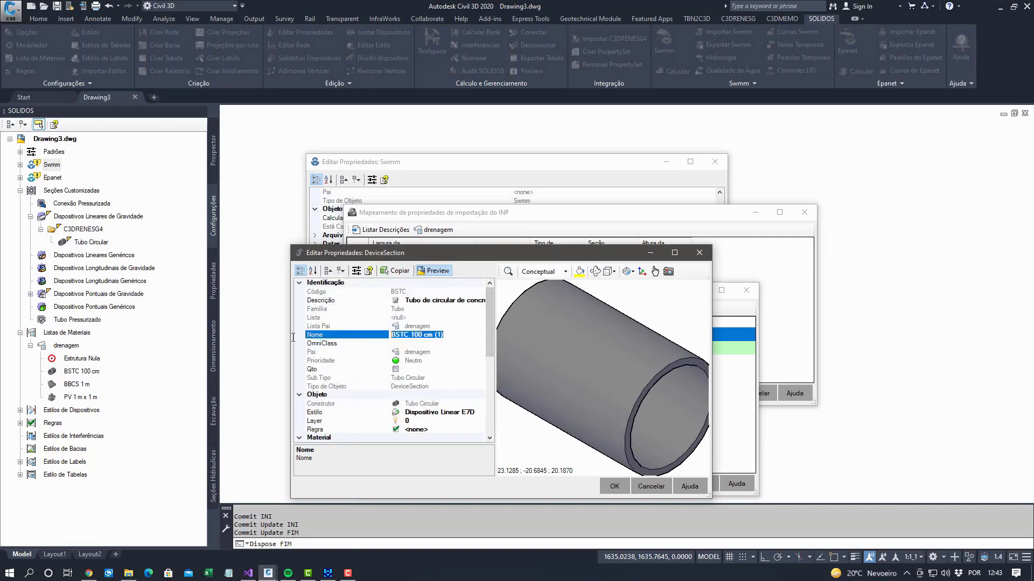
pyautogui.write('BSTC 120 cm')
pyautogui.click(612, 486)
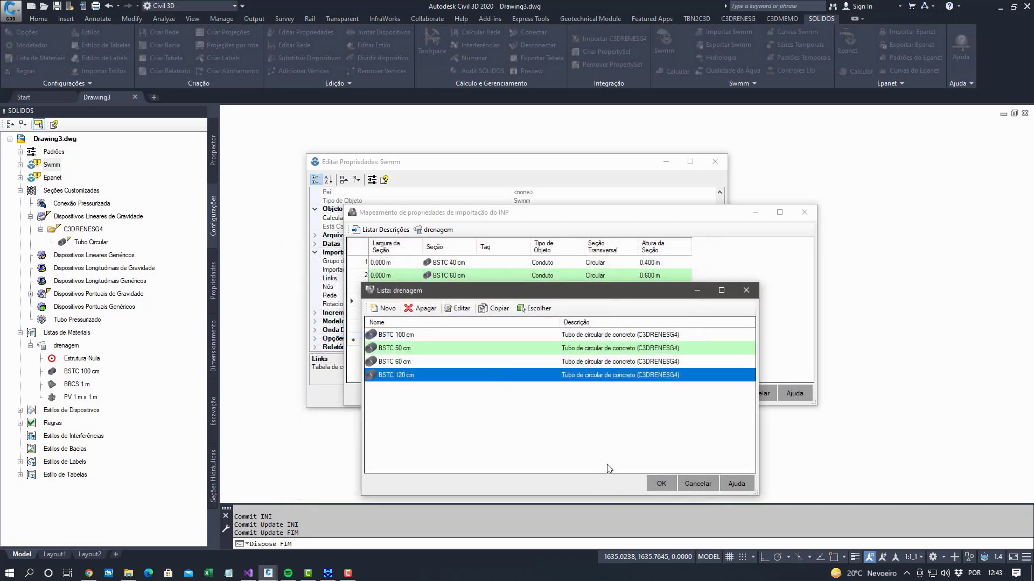
pyautogui.click(661, 484)
# Copy the BSTC 100 cm section in the drenagem list to create a tube for the 0,800 m conduit row
pyautogui.click(458, 313)
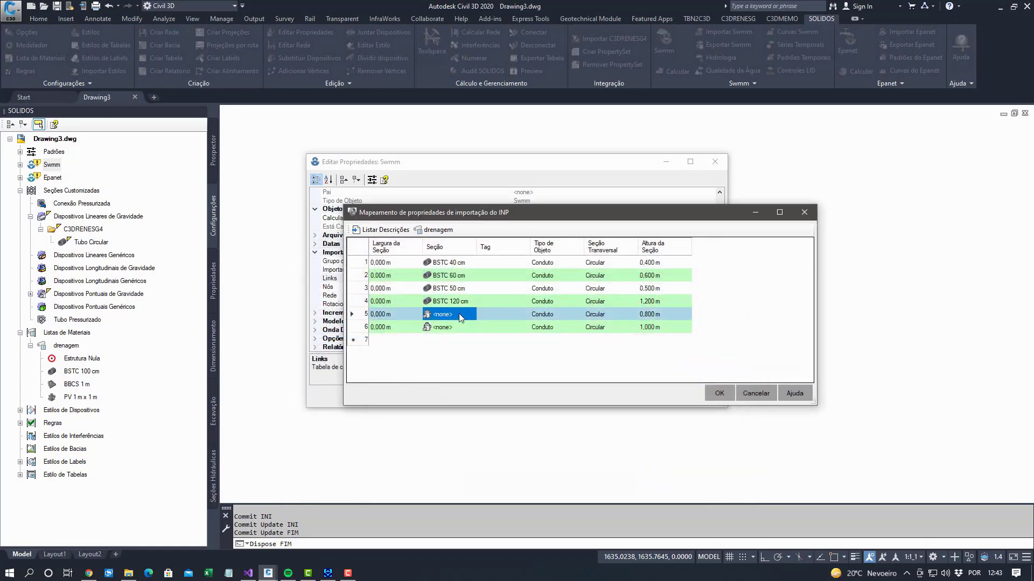
pyautogui.click(459, 313)
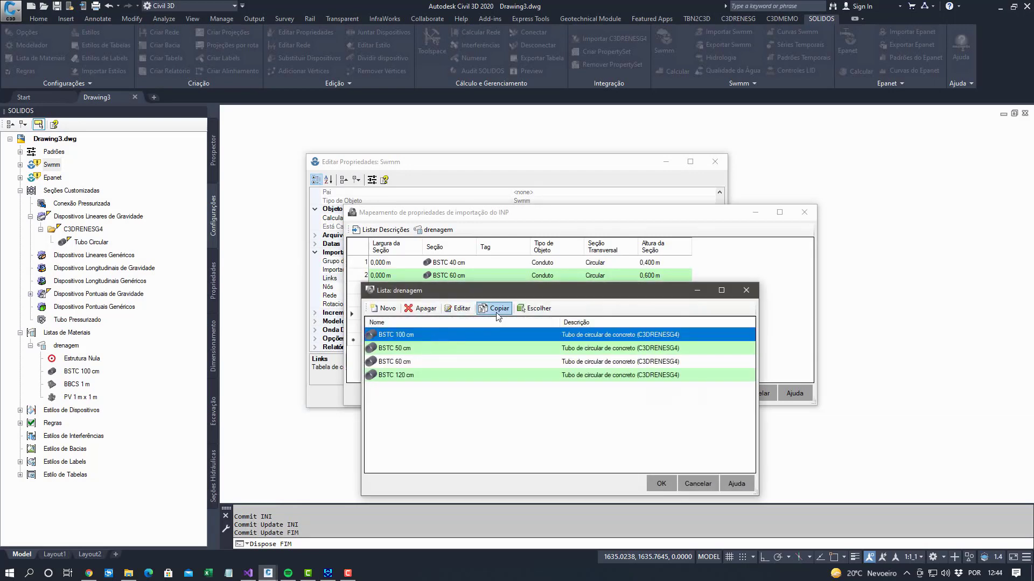
pyautogui.click(496, 309)
# Set the copied tube's height to 0,58 m and rename it BSTC 58 cm
pyautogui.scroll(-5, 455, 374)
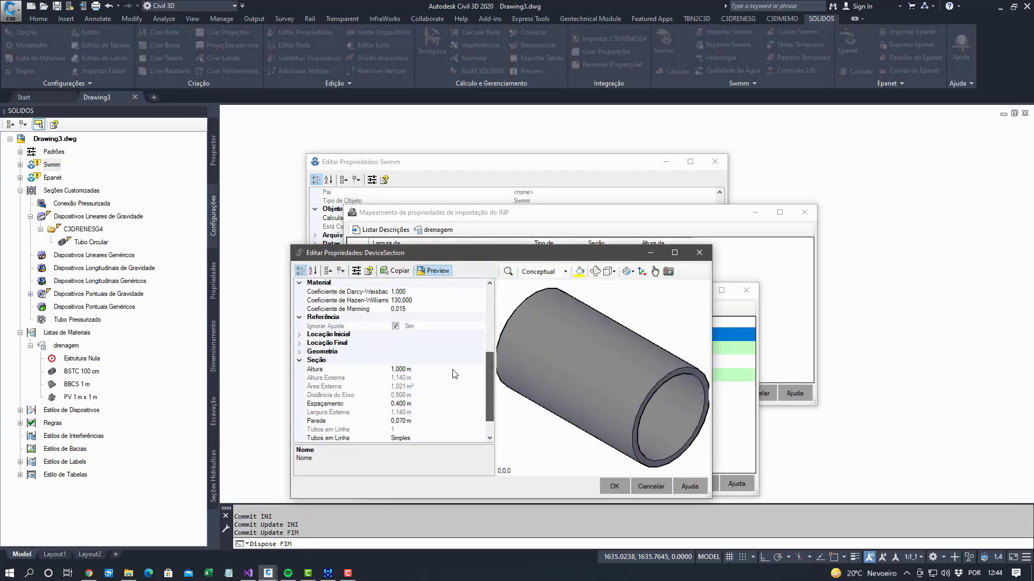
pyautogui.click(453, 370)
pyautogui.write('0,')
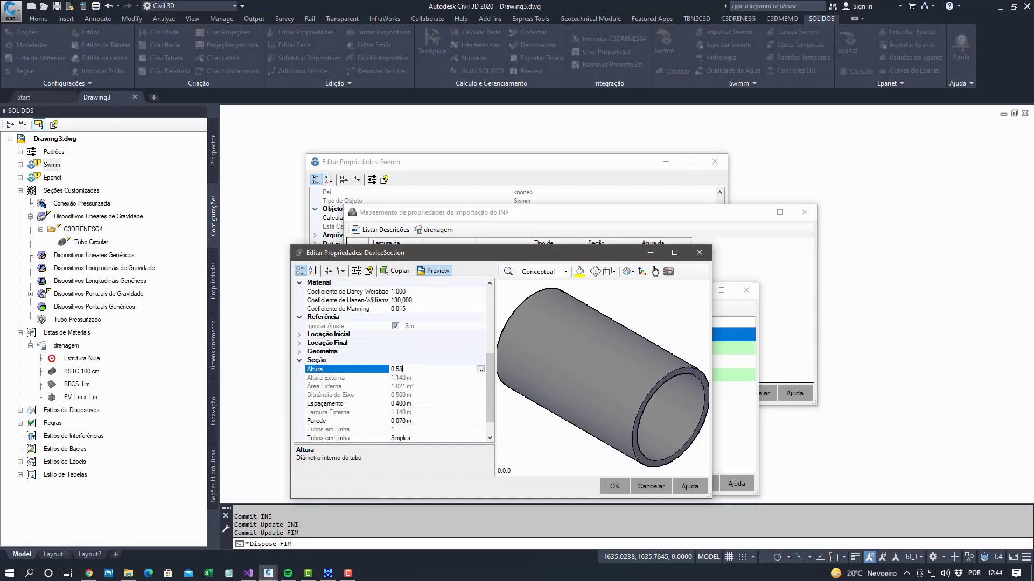
pyautogui.write('58')
pyautogui.click(437, 421)
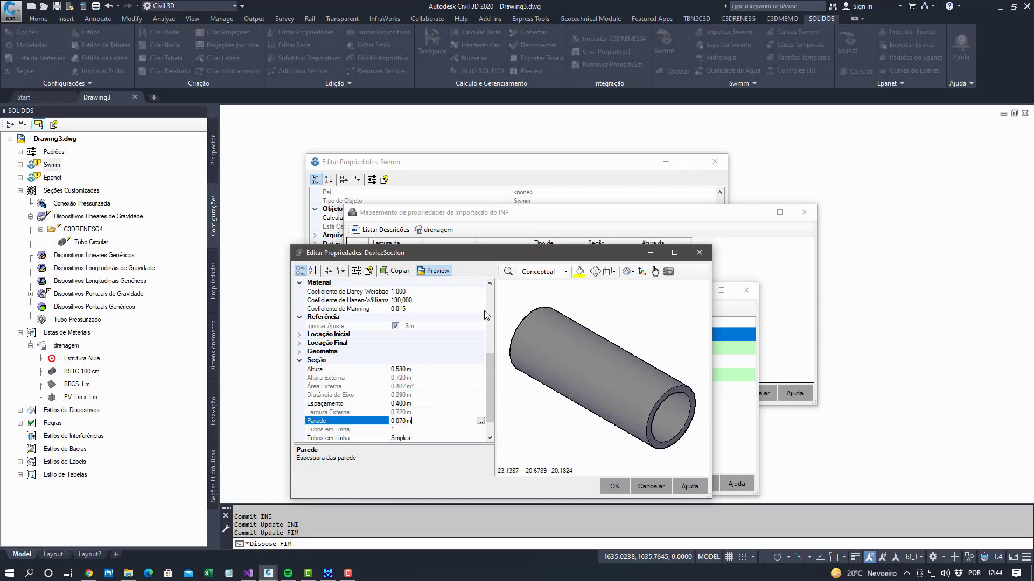
pyautogui.scroll(6, 488, 312)
pyautogui.click(454, 336)
pyautogui.moveTo(449, 336); pyautogui.dragTo(253, 336)
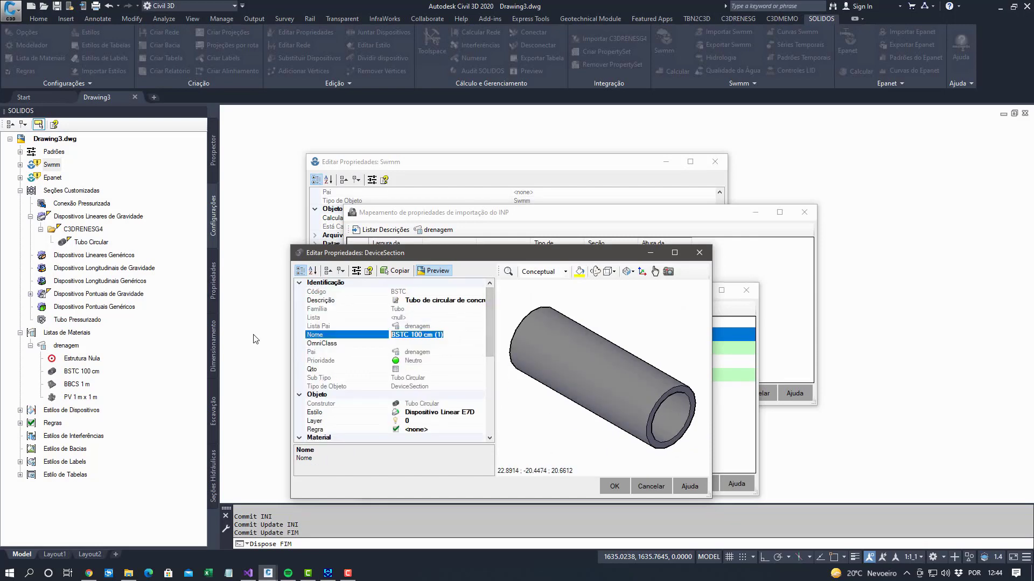
pyautogui.press('Delete')
pyautogui.press('Return')
# Set the copied tube's height to 0,8 m and name it BSTC 80 cm, accepting it for the 0,800 m conduit row
pyautogui.moveTo(492, 344); pyautogui.dragTo(494, 404)
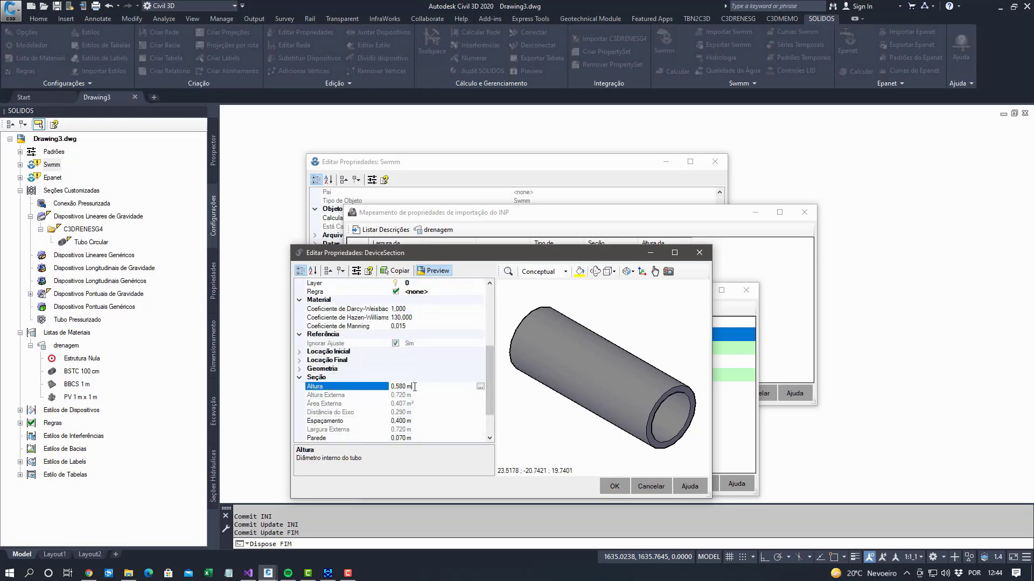
pyautogui.click(350, 386)
pyautogui.write('0,8')
pyautogui.click(490, 313)
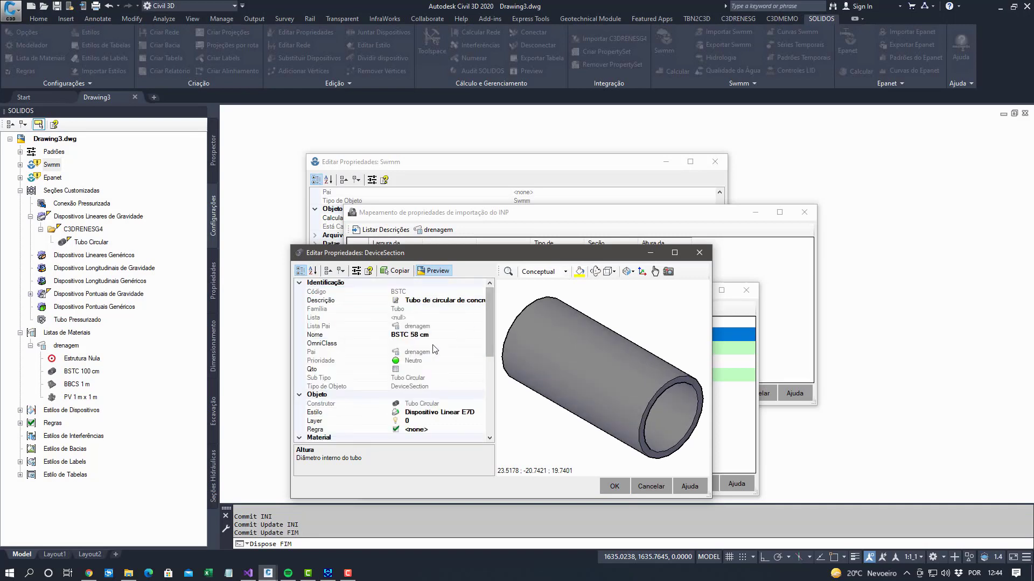
pyautogui.click(438, 334)
pyautogui.write('BSTC 80 cm')
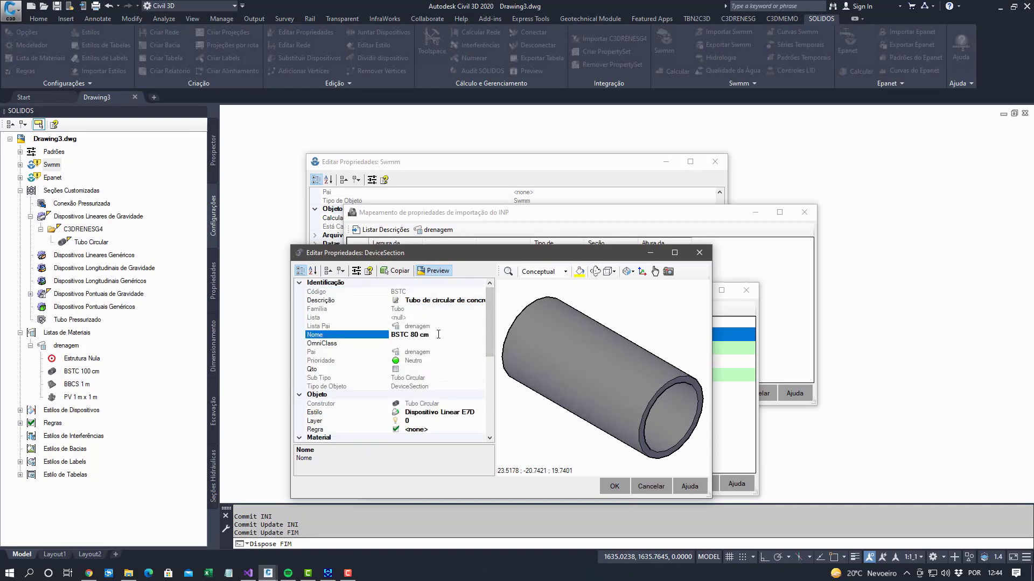
pyautogui.click(613, 487)
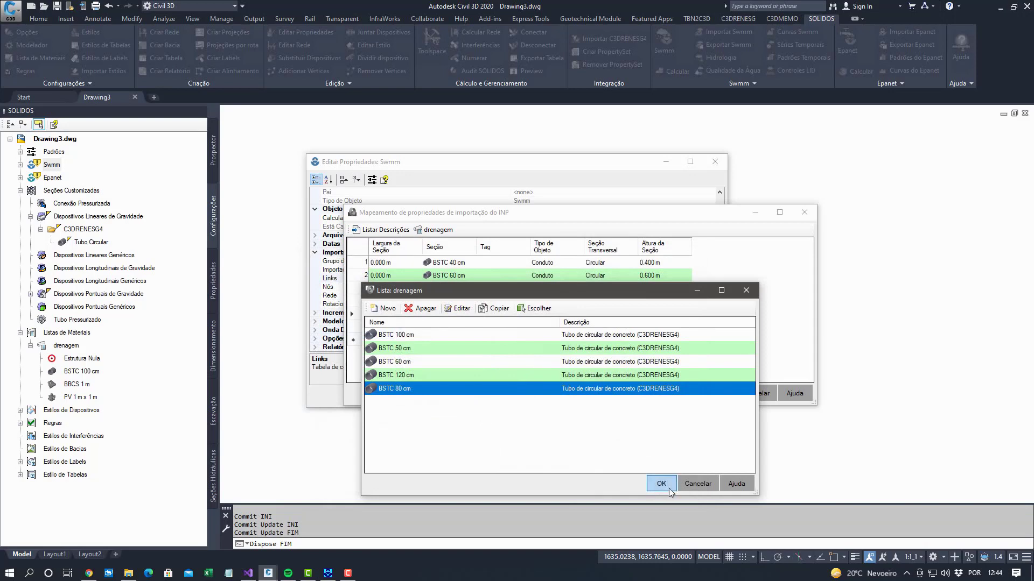
pyautogui.click(669, 489)
# Assign the BSTC 100 cm section to the 1,000 m conduit row of the link mapping
pyautogui.click(461, 324)
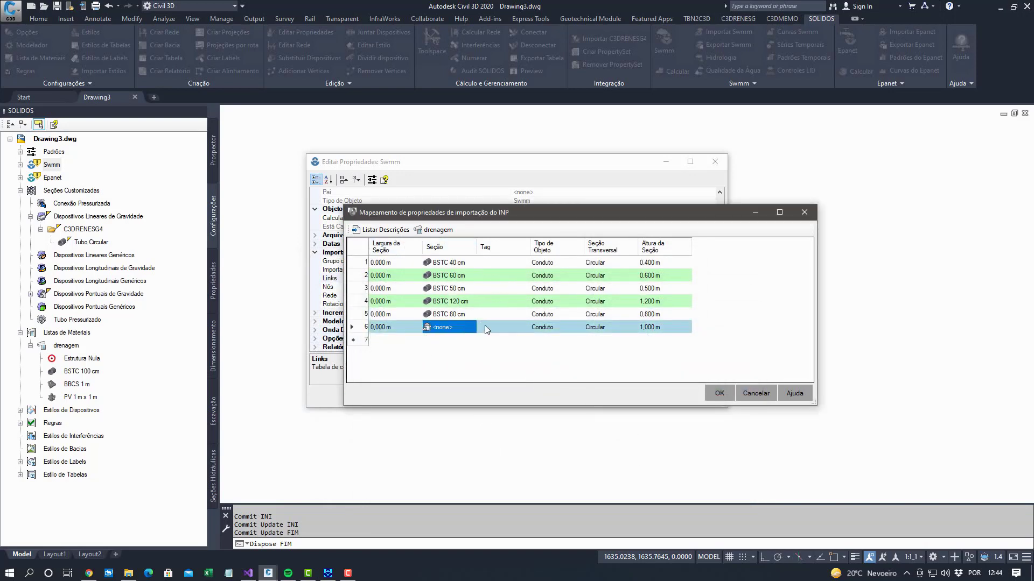
pyautogui.click(475, 333)
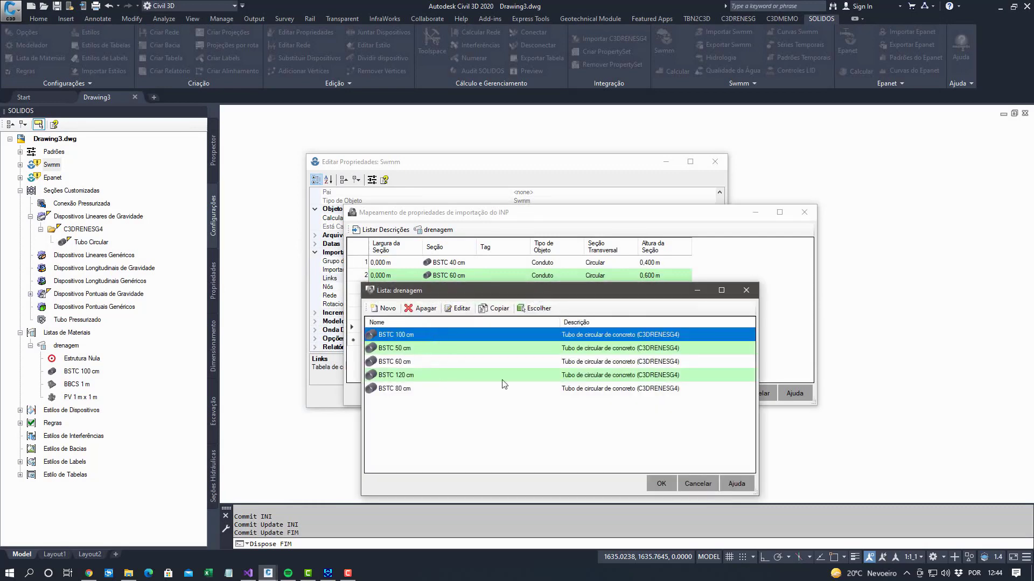
pyautogui.click(658, 482)
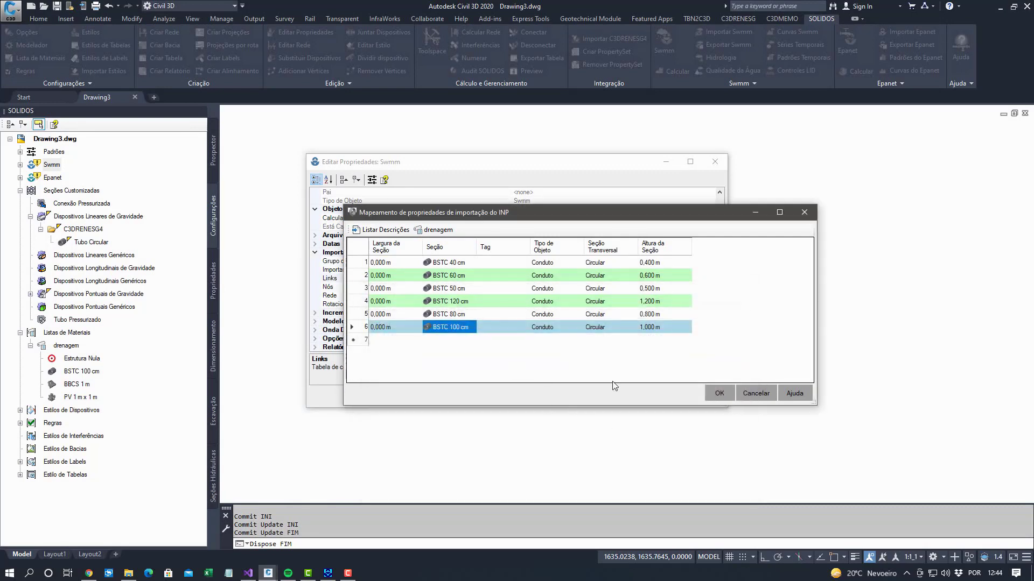
# Review the height, cross-section type, object type, width and assigned section columns of the link mapping table
pyautogui.click(668, 262)
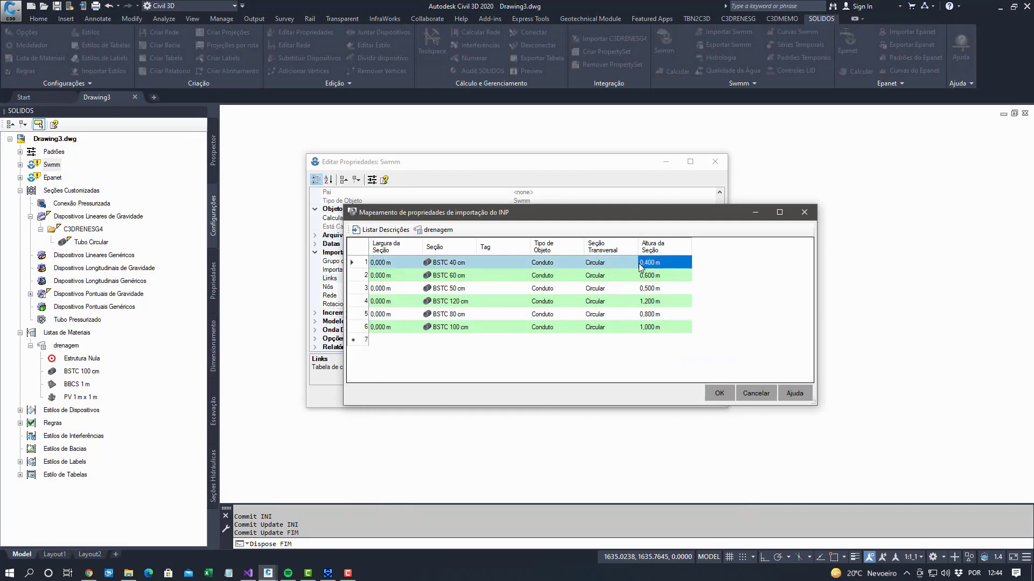
pyautogui.click(619, 264)
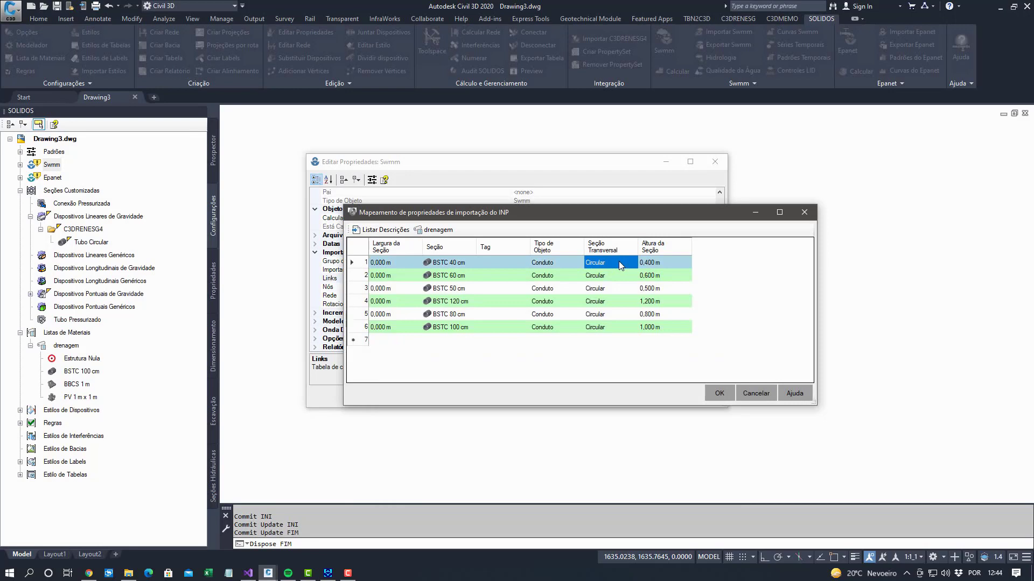
pyautogui.click(619, 264)
pyautogui.click(619, 262)
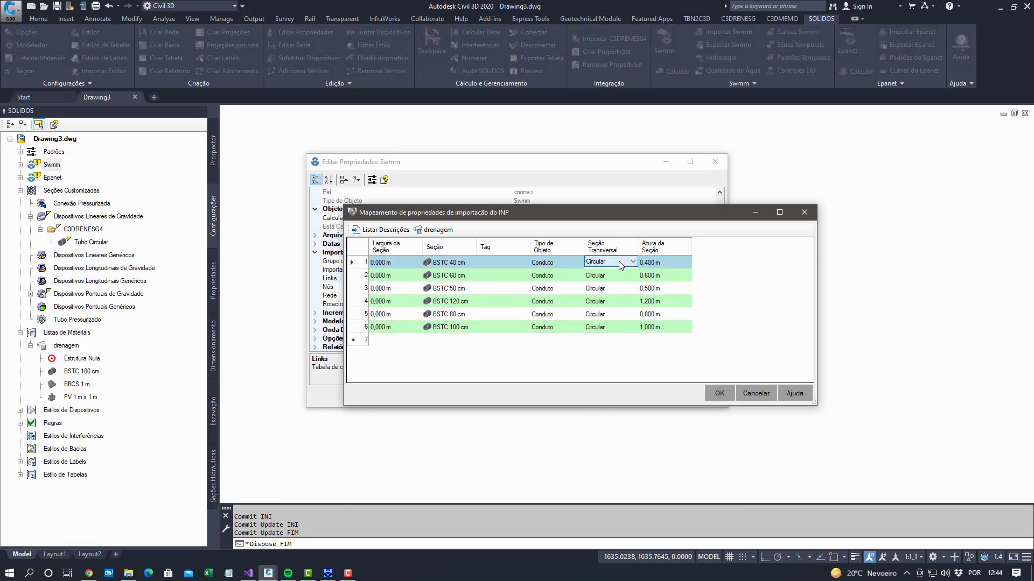
pyautogui.click(550, 262)
pyautogui.click(391, 262)
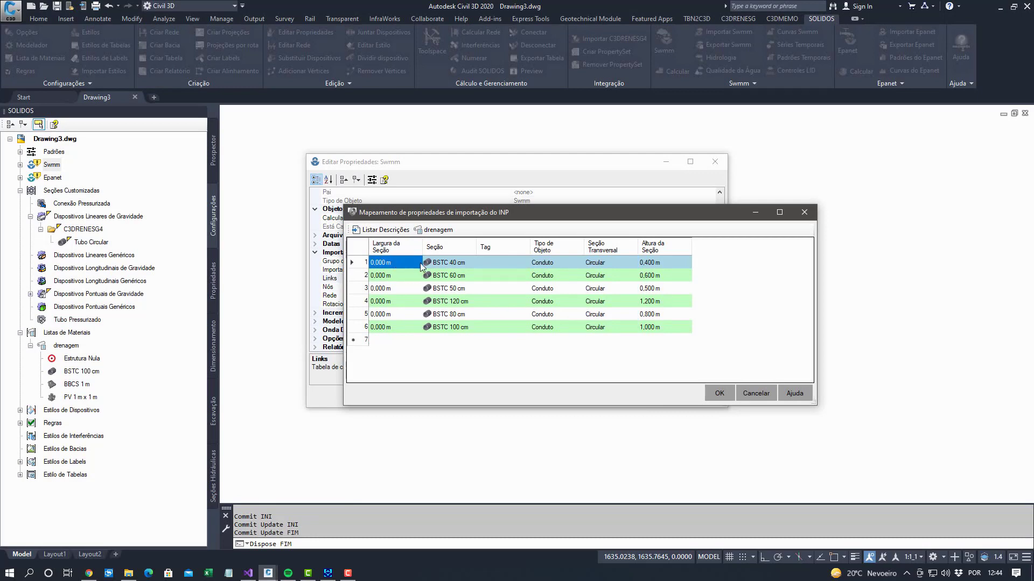
pyautogui.click(455, 262)
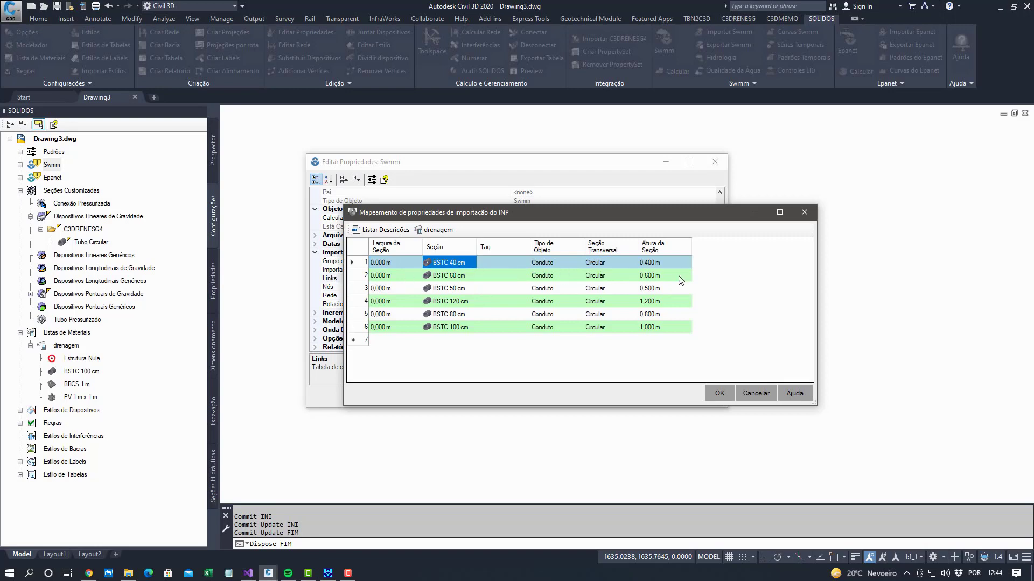
pyautogui.click(612, 263)
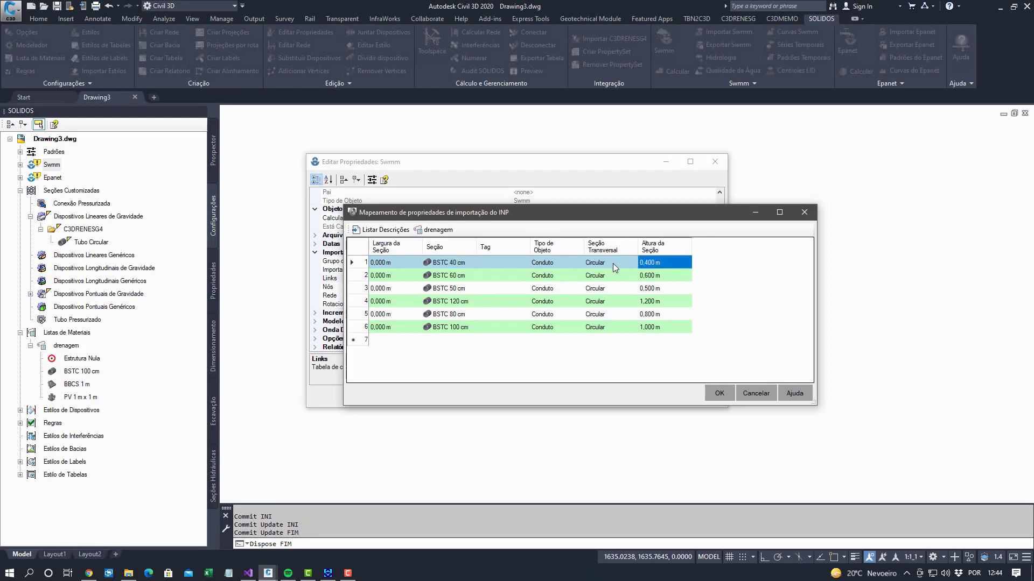
pyautogui.click(658, 263)
pyautogui.moveTo(390, 263); pyautogui.dragTo(393, 324)
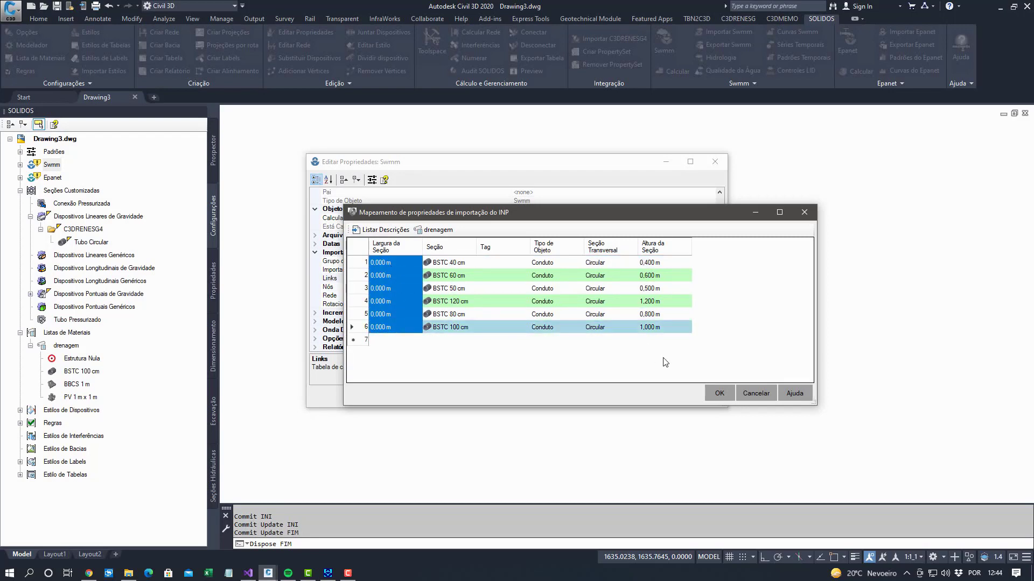
# Accept the link mapping and open the Nós mapping using the file BResidential - Cenário base, 1 ano.inp
pyautogui.click(718, 394)
pyautogui.click(412, 289)
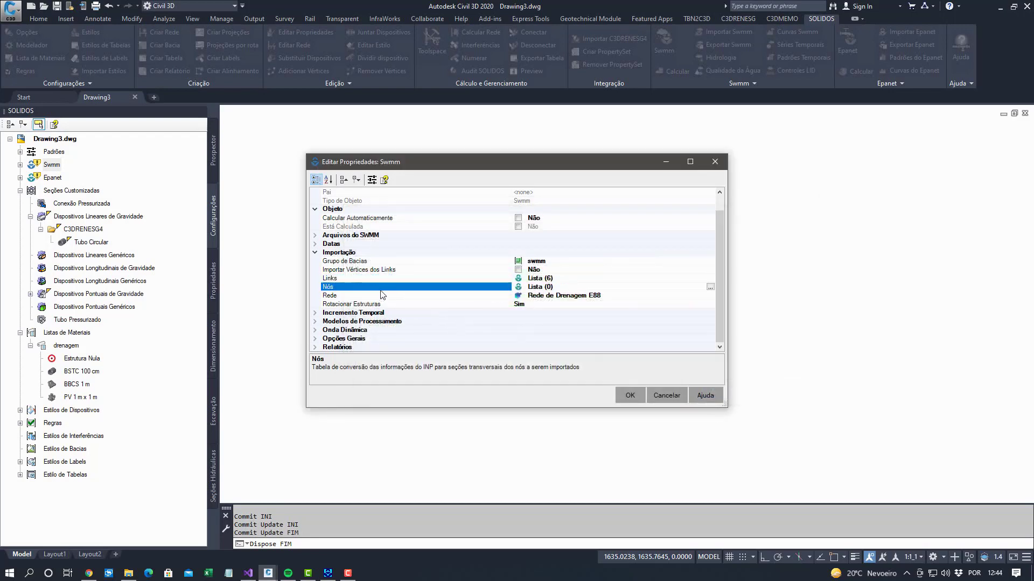
pyautogui.click(710, 287)
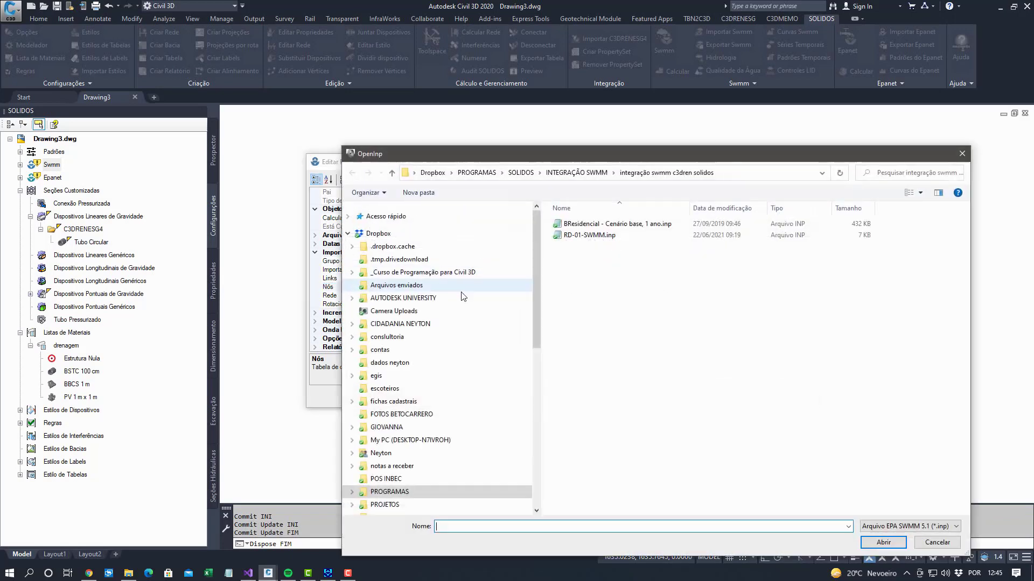
pyautogui.doubleClick(572, 224)
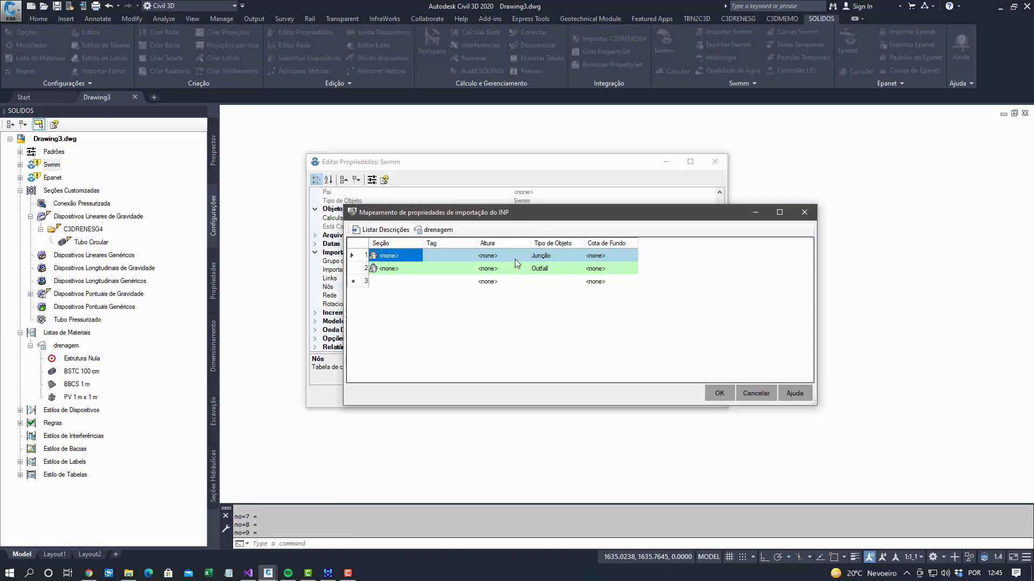
# Assign the PV 1 m x 1 m section to the Junção row of the node mapping
pyautogui.click(627, 257)
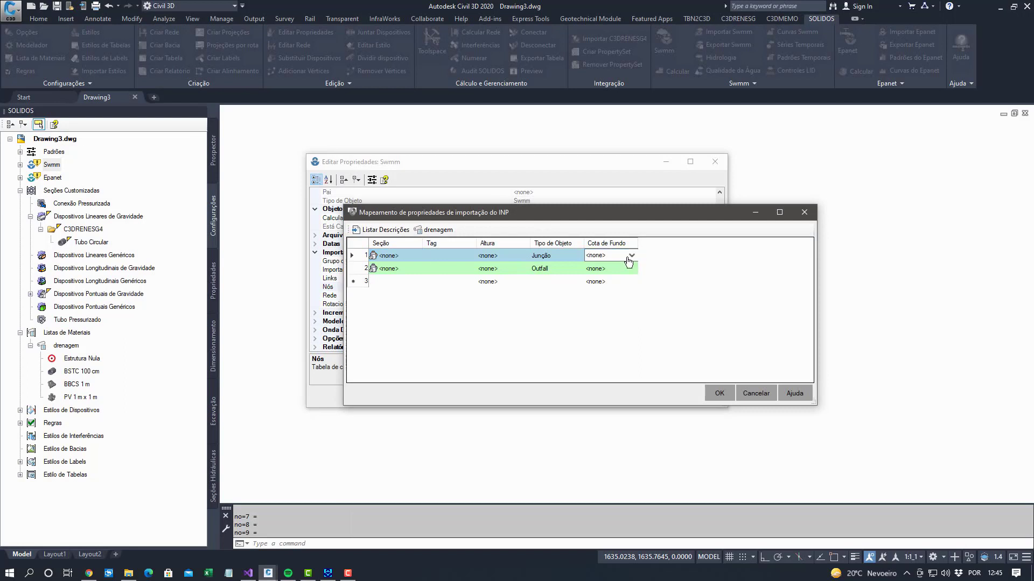
pyautogui.click(413, 259)
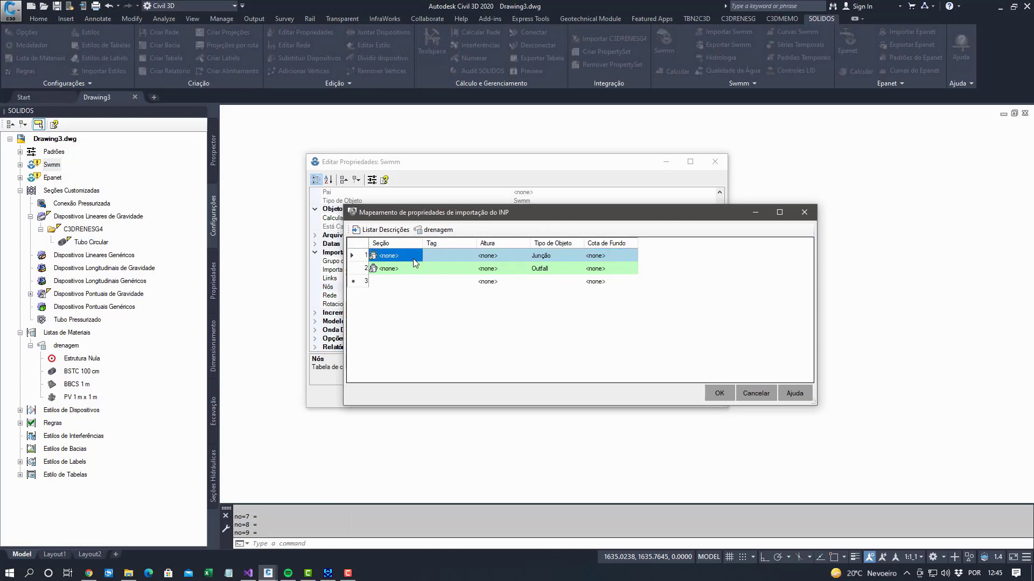
pyautogui.click(562, 256)
pyautogui.doubleClick(411, 258)
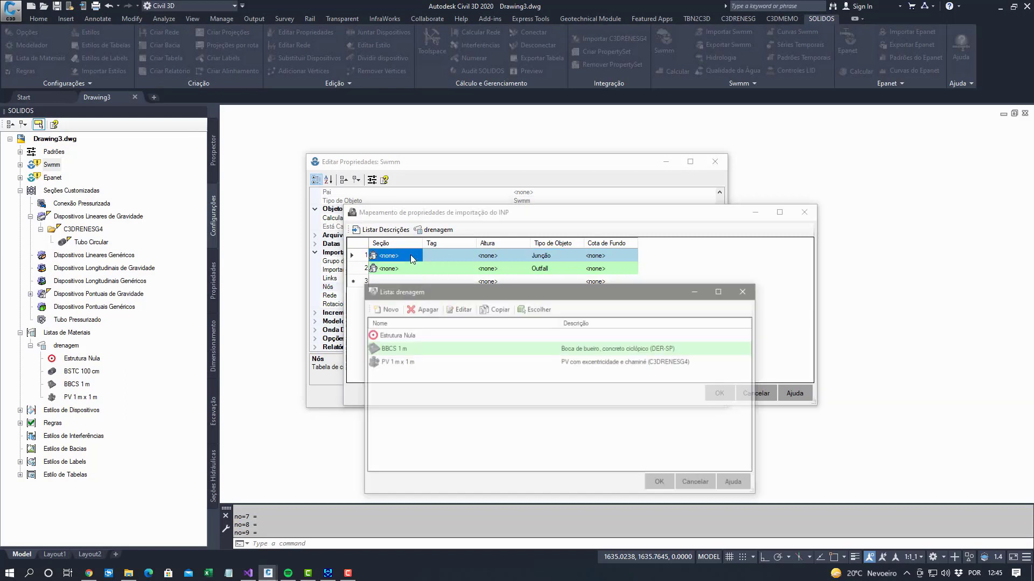
pyautogui.click(398, 364)
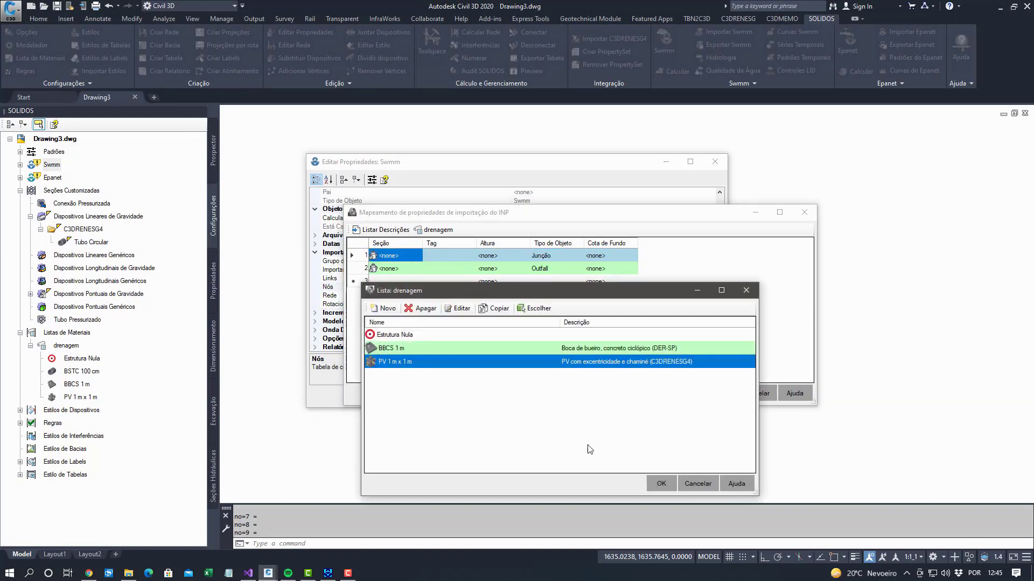
pyautogui.click(661, 483)
# Map the Altura column of the Junção row to the structure's Altura property
pyautogui.click(455, 256)
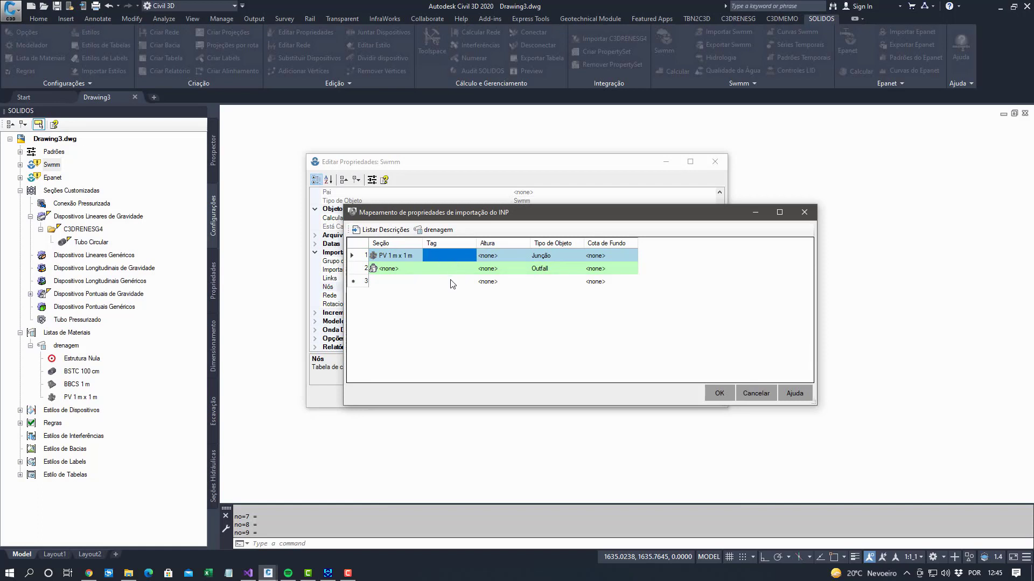
pyautogui.click(516, 256)
pyautogui.click(516, 256)
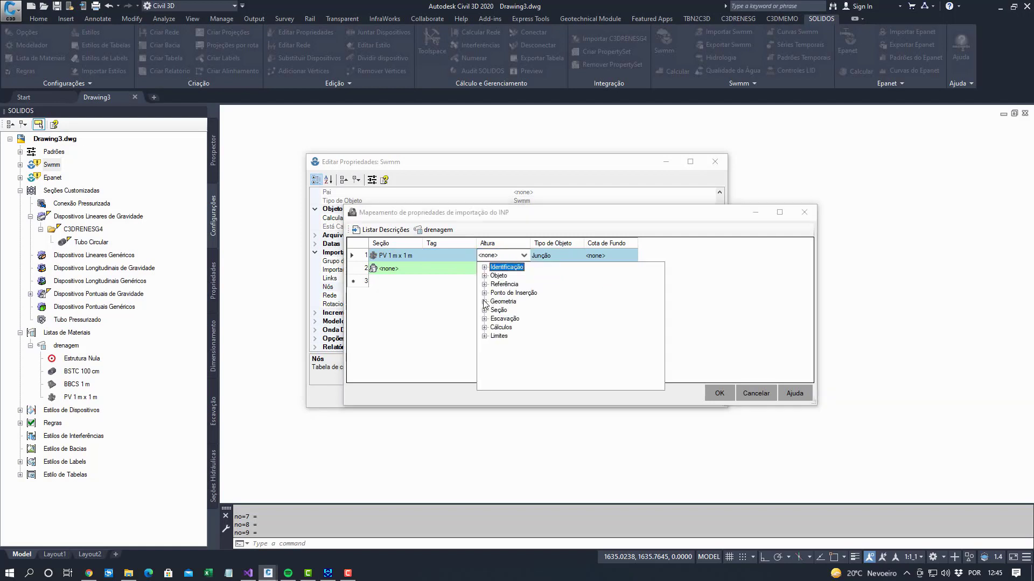
pyautogui.click(484, 301)
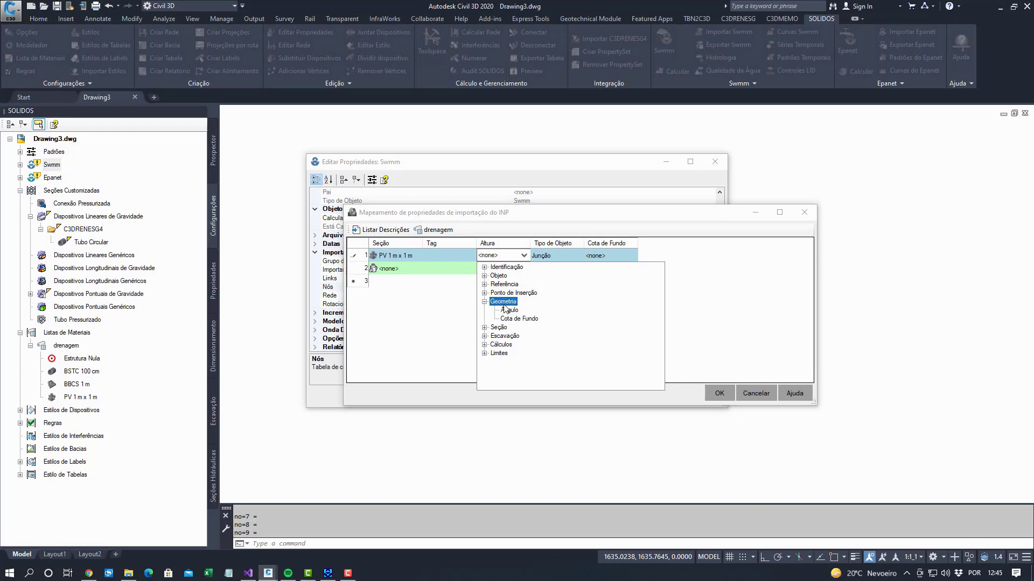
pyautogui.click(475, 331)
pyautogui.click(500, 256)
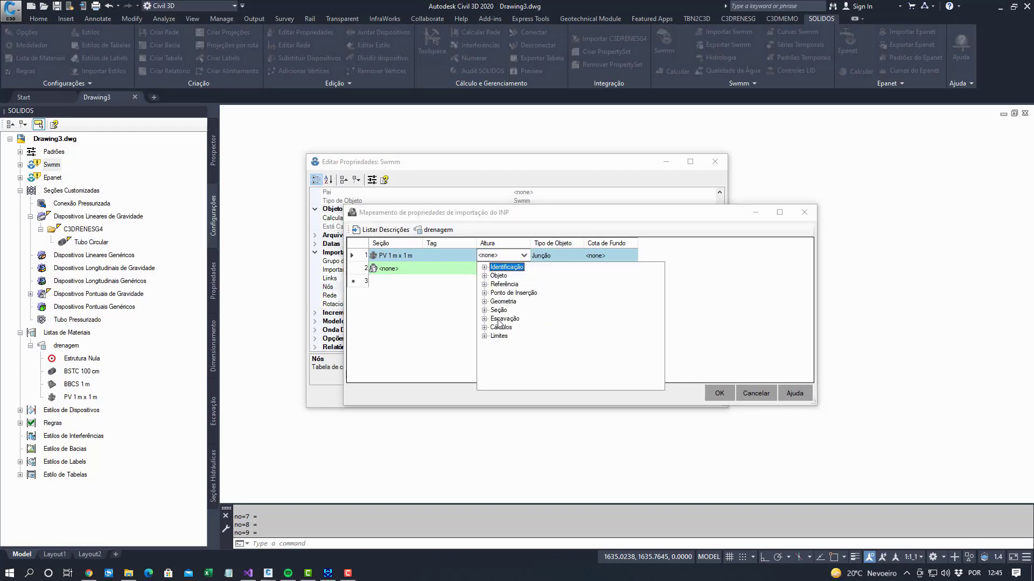
pyautogui.click(484, 318)
pyautogui.click(510, 277)
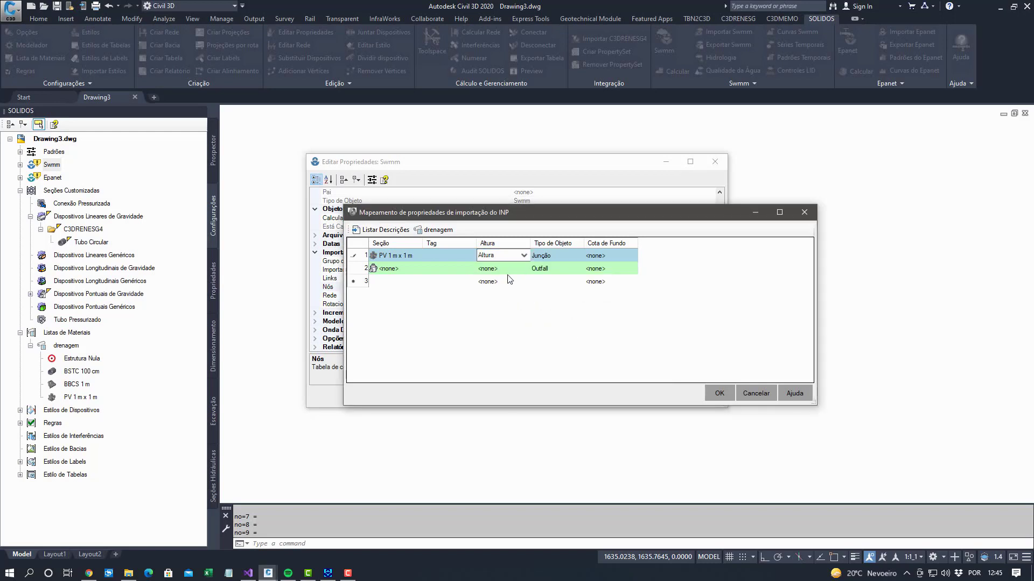
# Map the Cota de Fundo column of the Junção row to the Cota de Fundo property under Geometria
pyautogui.click(602, 254)
pyautogui.click(607, 255)
pyautogui.click(595, 319)
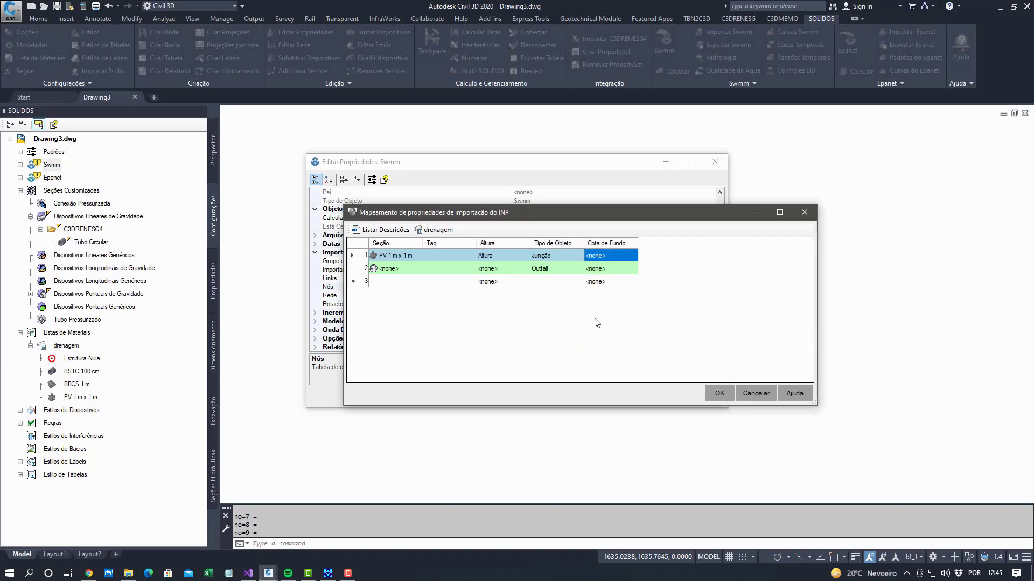
pyautogui.click(619, 257)
pyautogui.click(621, 257)
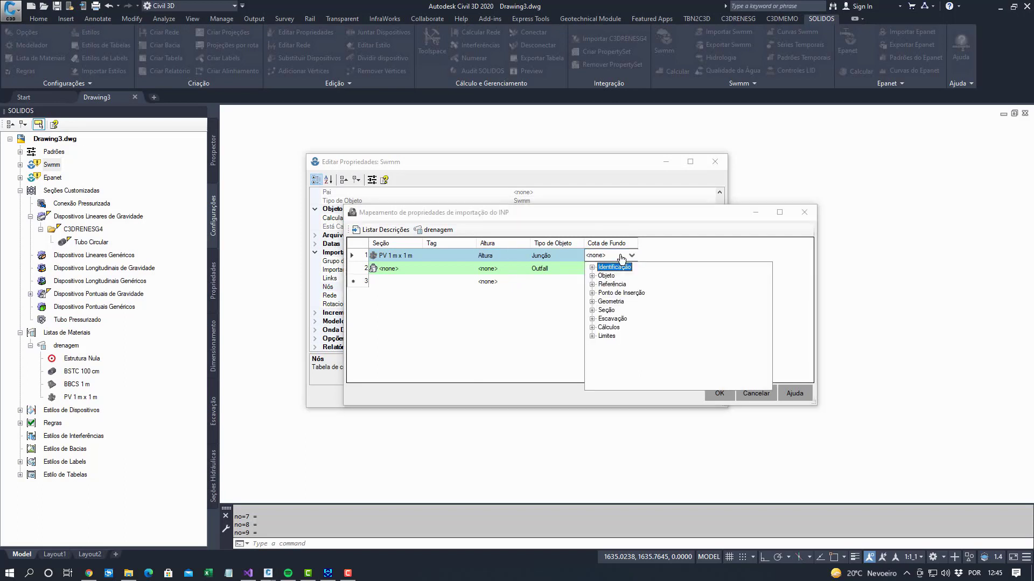
pyautogui.click(605, 304)
pyautogui.click(627, 323)
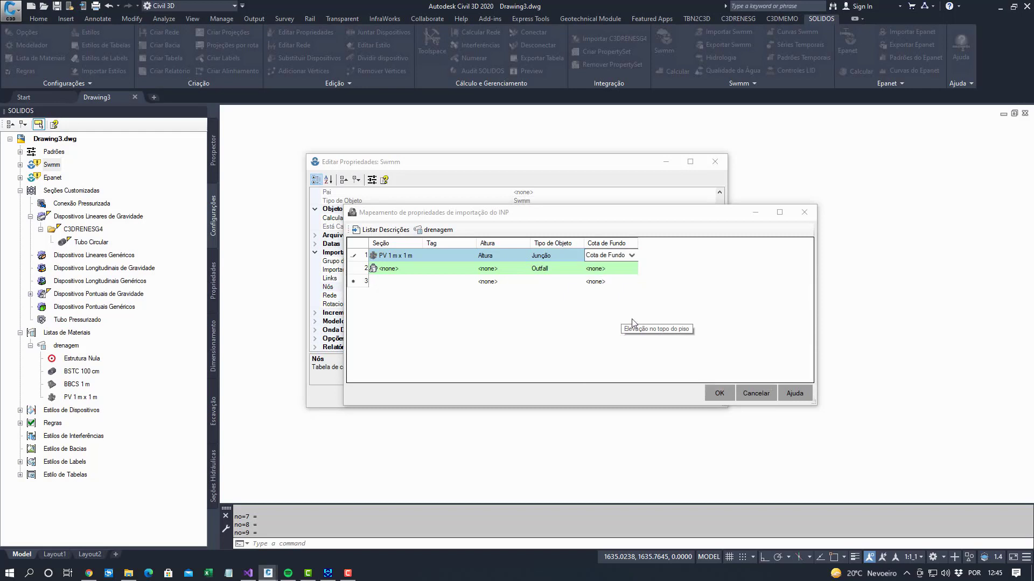
# Assign the BBCS 1 m section to the Outfall row of the node mapping
pyautogui.click(613, 269)
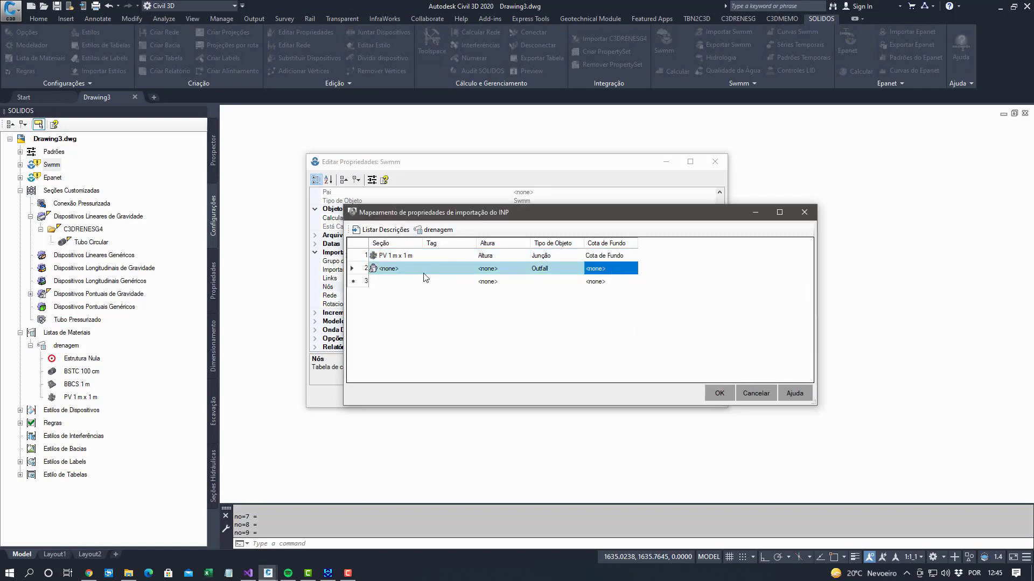
pyautogui.click(409, 269)
pyautogui.click(409, 268)
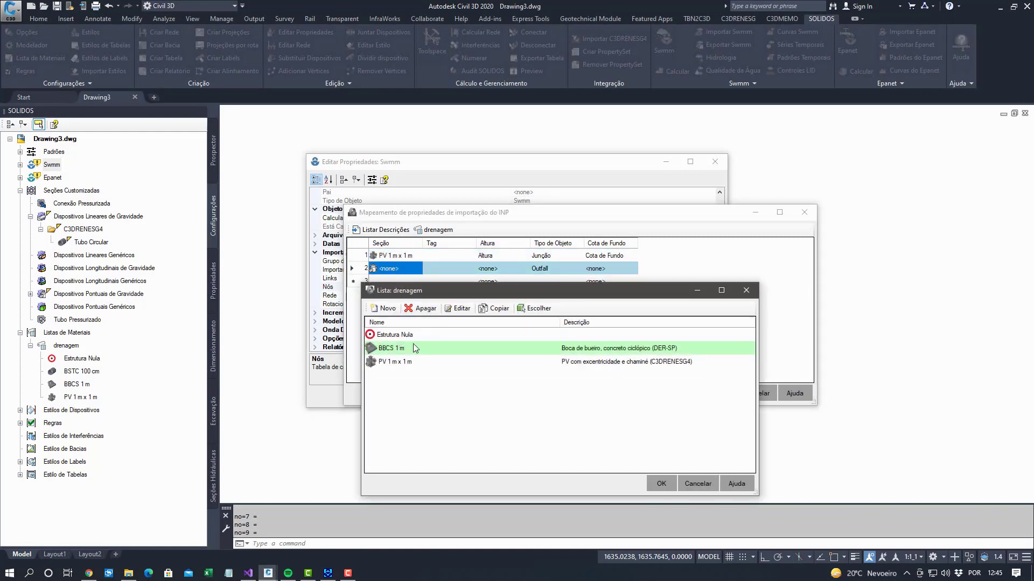
pyautogui.click(396, 349)
pyautogui.click(661, 483)
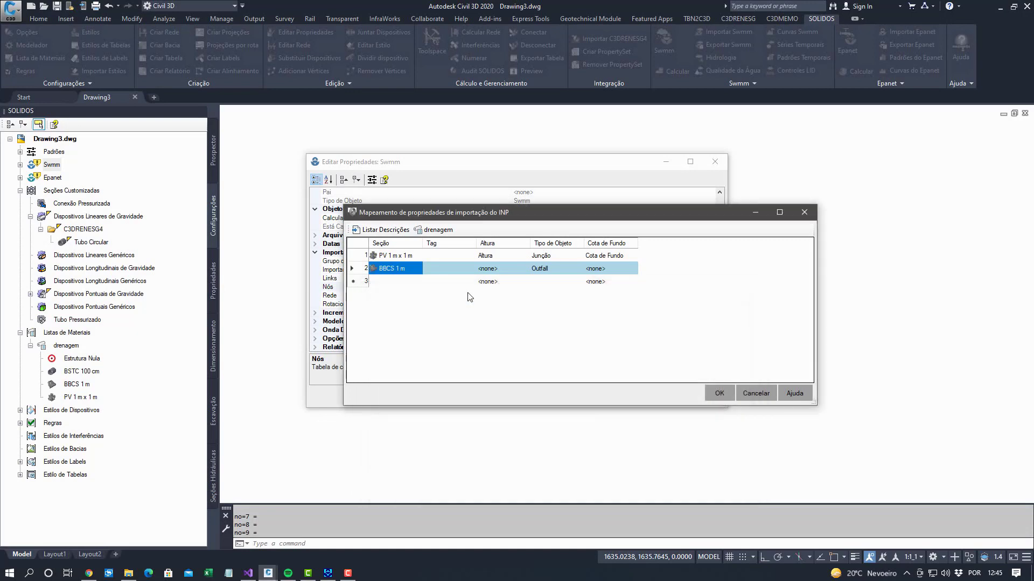
# Map the Altura column of the Outfall row to the structure's Altura property under Seção
pyautogui.click(447, 268)
pyautogui.click(515, 275)
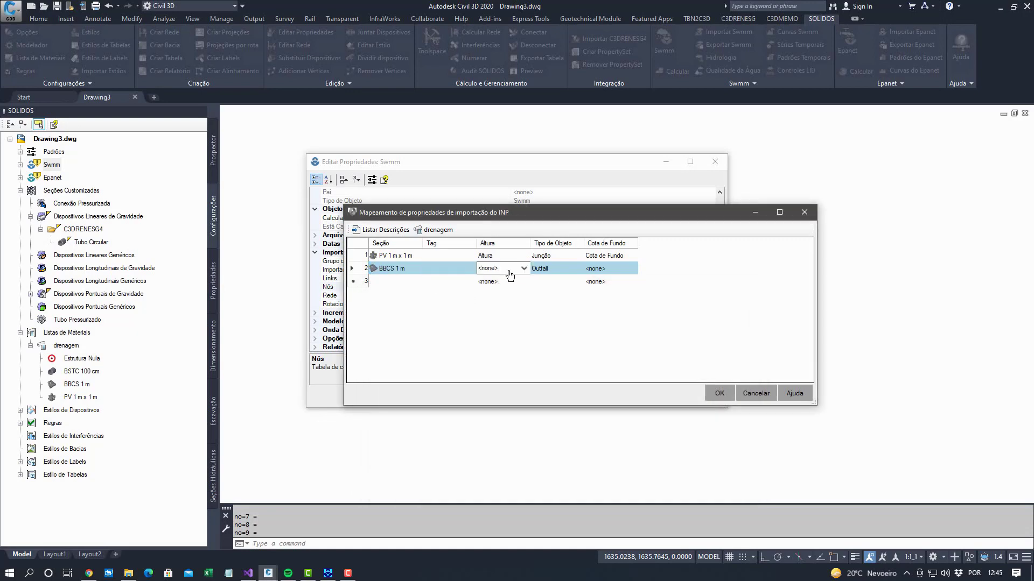
pyautogui.click(514, 271)
pyautogui.click(484, 314)
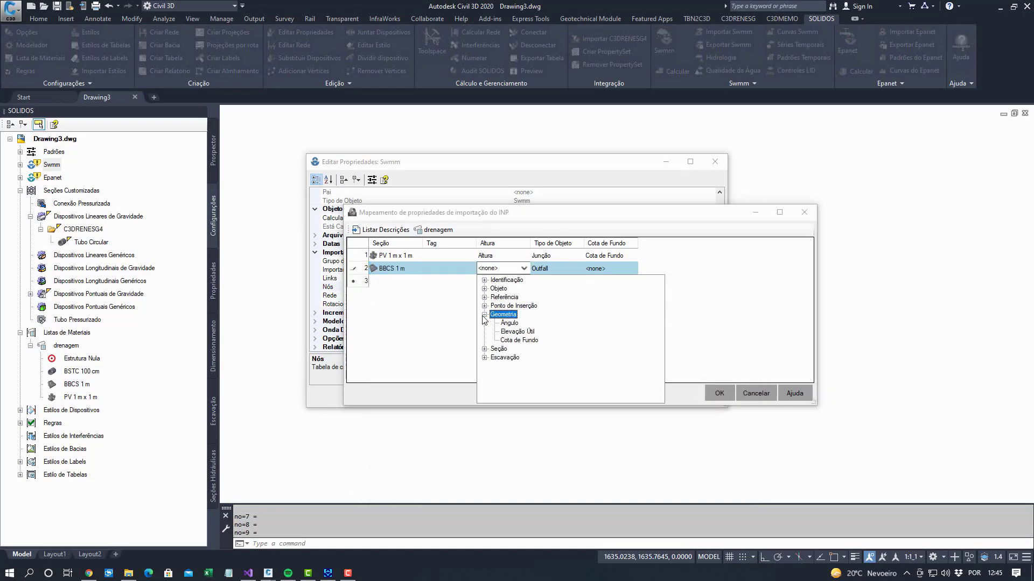
pyautogui.click(485, 315)
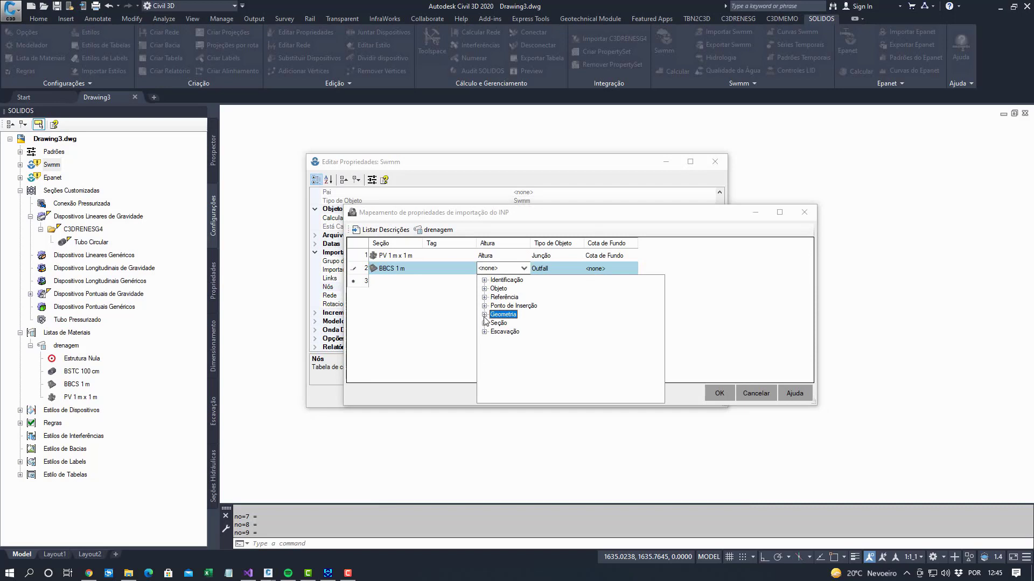
pyautogui.click(484, 323)
pyautogui.click(511, 301)
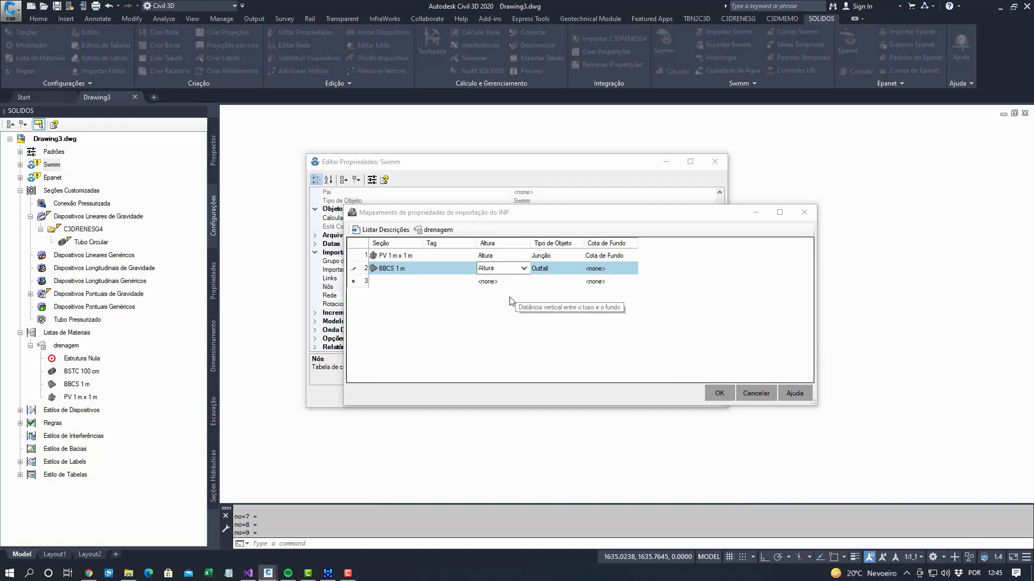
pyautogui.click(409, 266)
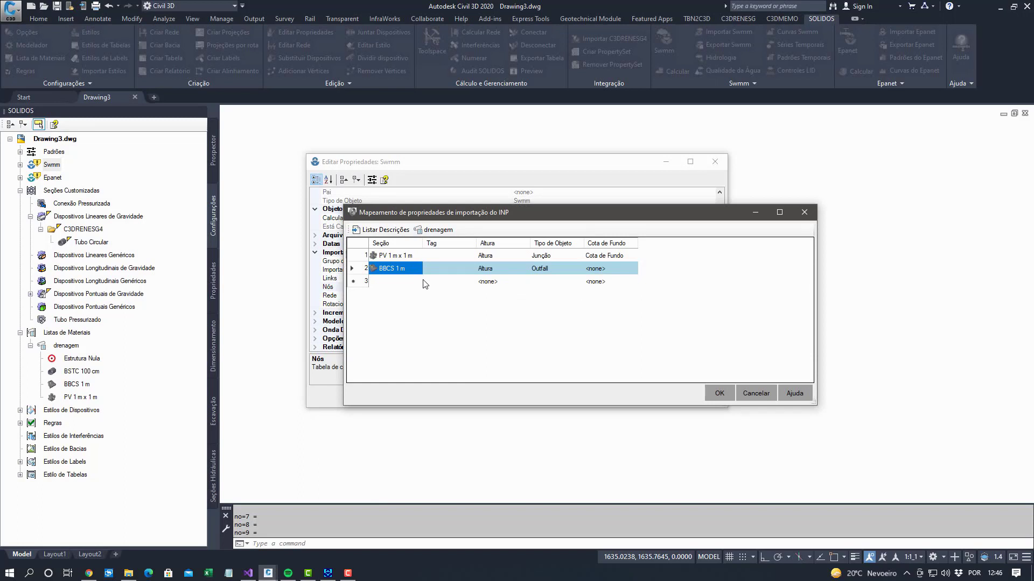
pyautogui.click(528, 268)
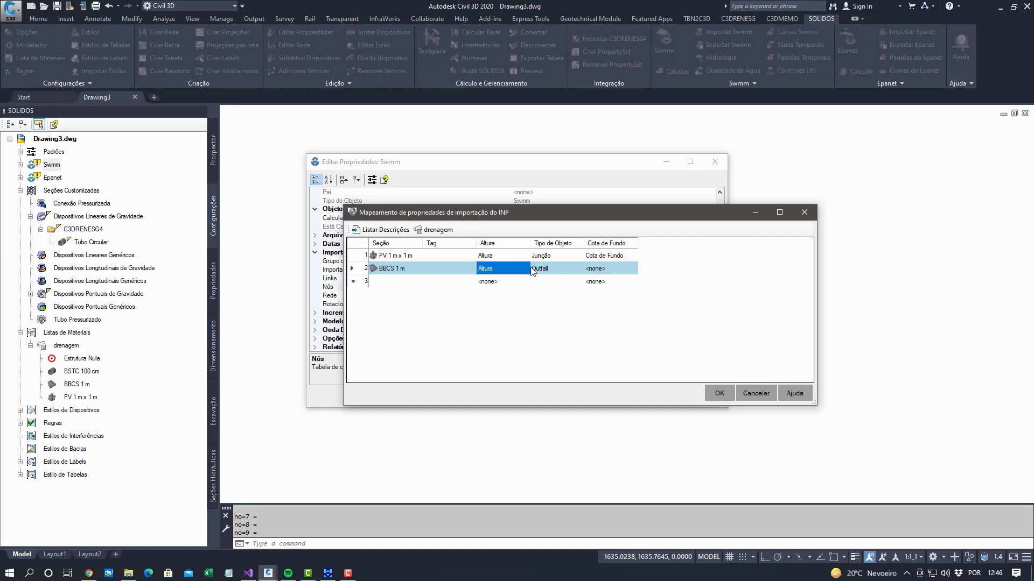
# Map the Cota de Fundo column of the Outfall row to the Cota de Fundo property under Geometria
pyautogui.click(608, 269)
pyautogui.click(618, 269)
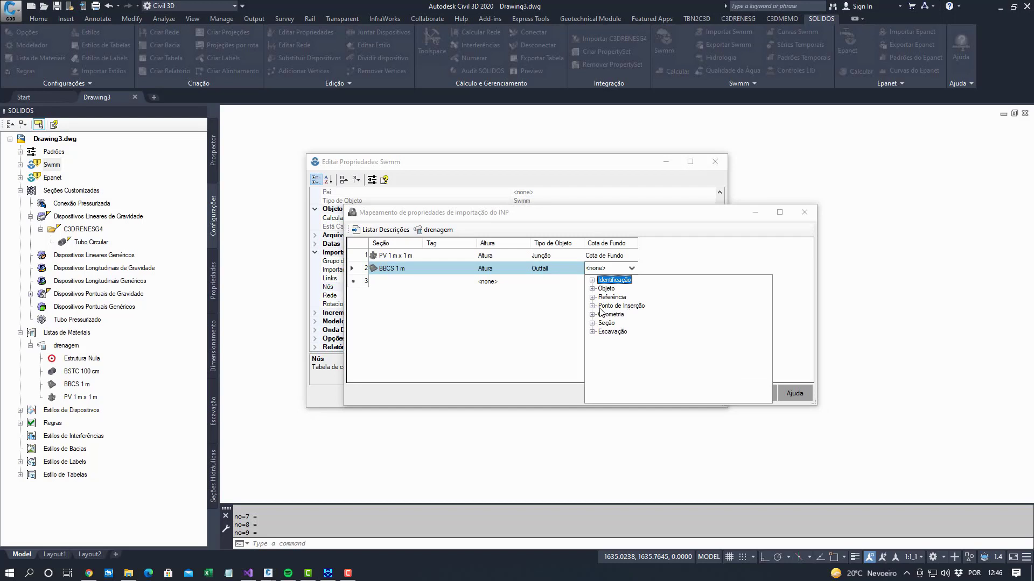
pyautogui.click(592, 314)
pyautogui.click(629, 341)
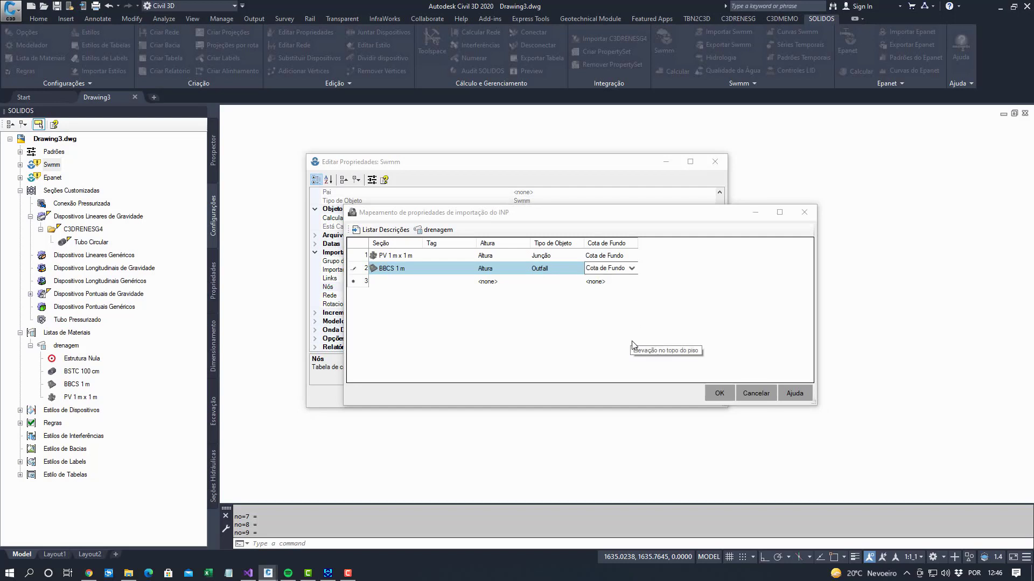
pyautogui.click(567, 271)
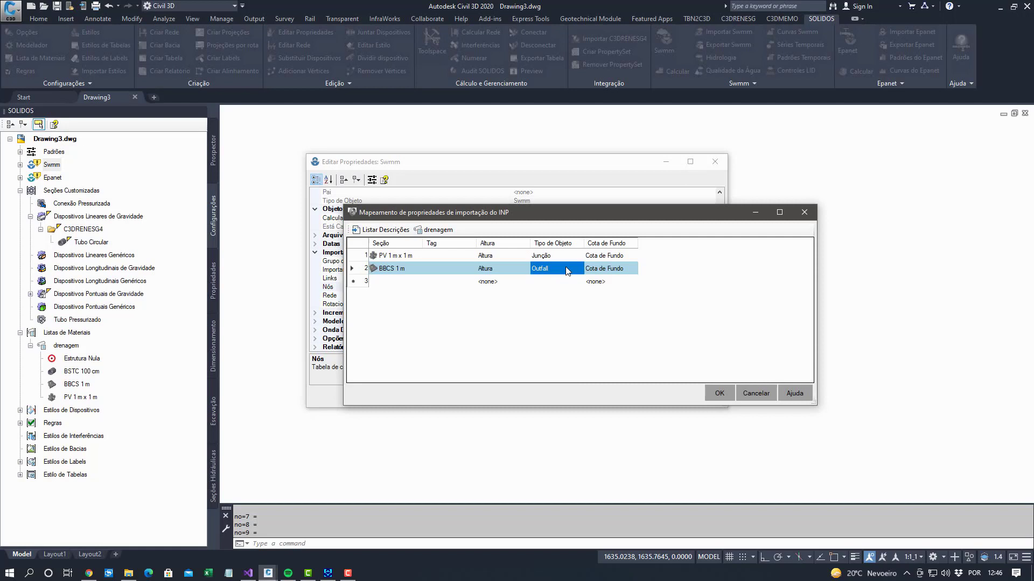
# Check which Geometria property is chosen for Cota de Fundo in the Outfall row, keeping Cota de Fundo selected
pyautogui.click(624, 270)
pyautogui.click(625, 269)
pyautogui.click(625, 270)
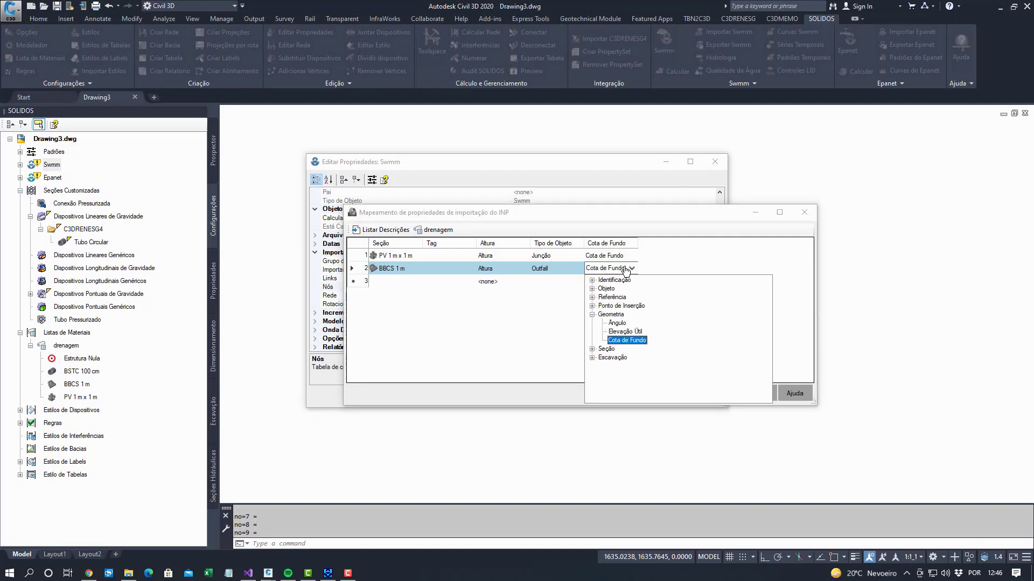
pyautogui.click(575, 269)
pyautogui.click(596, 256)
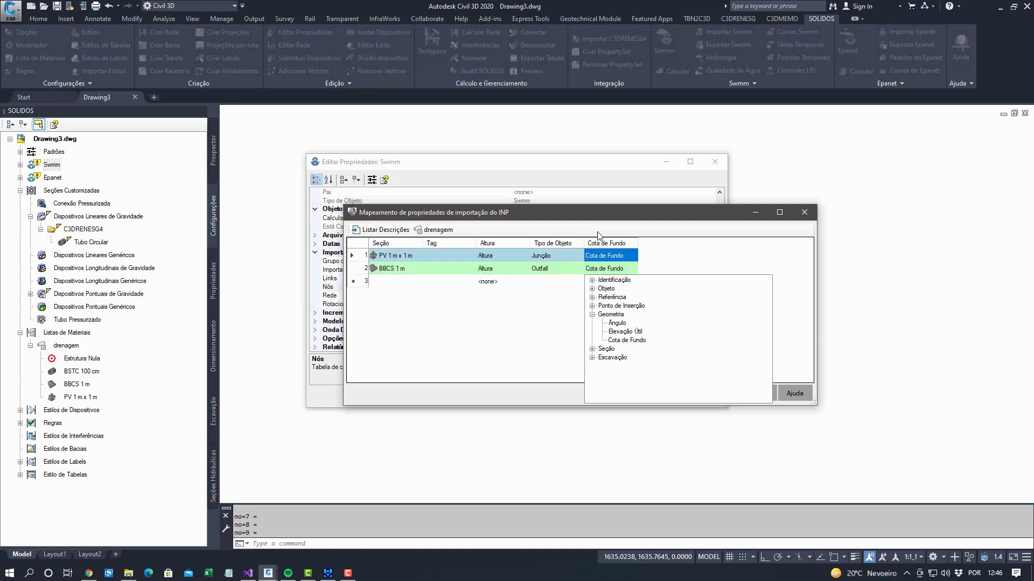
pyautogui.moveTo(597, 218); pyautogui.dragTo(620, 188)
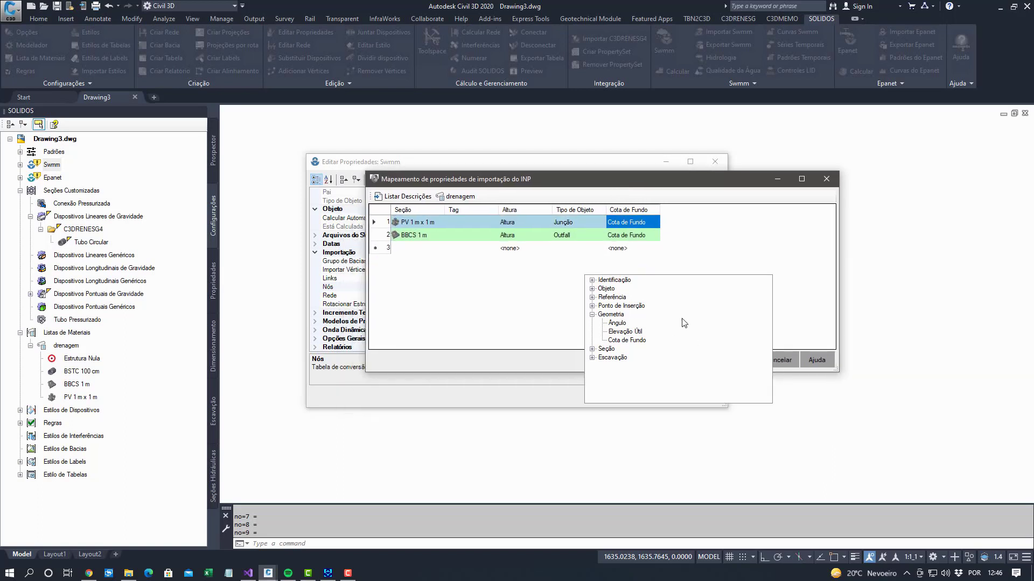
pyautogui.click(628, 340)
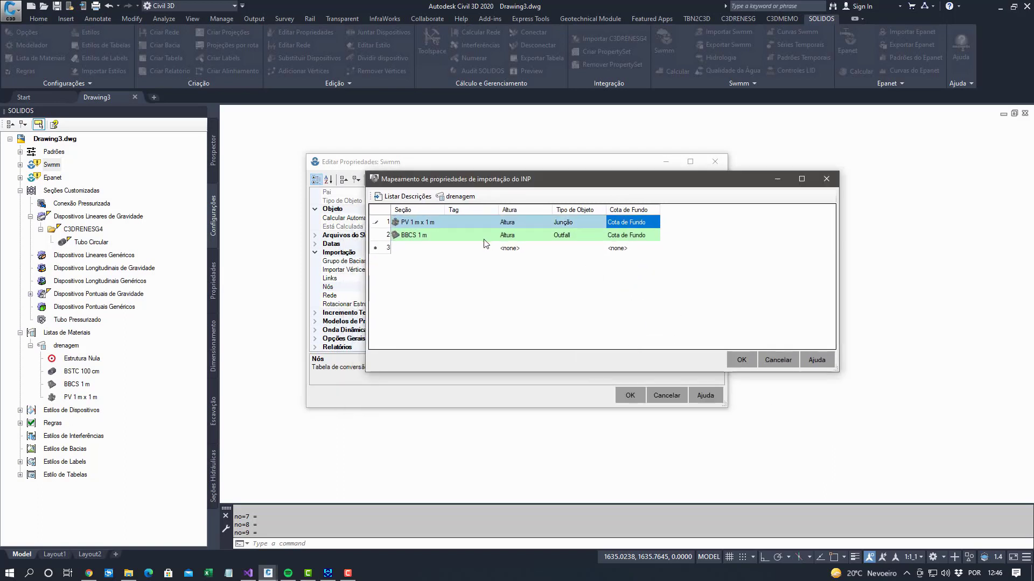
# Accept the node mapping, then confirm the Swmm properties after checking the link-vertex import, structure rotation and network settings
pyautogui.moveTo(512, 185); pyautogui.dragTo(486, 229)
pyautogui.click(704, 402)
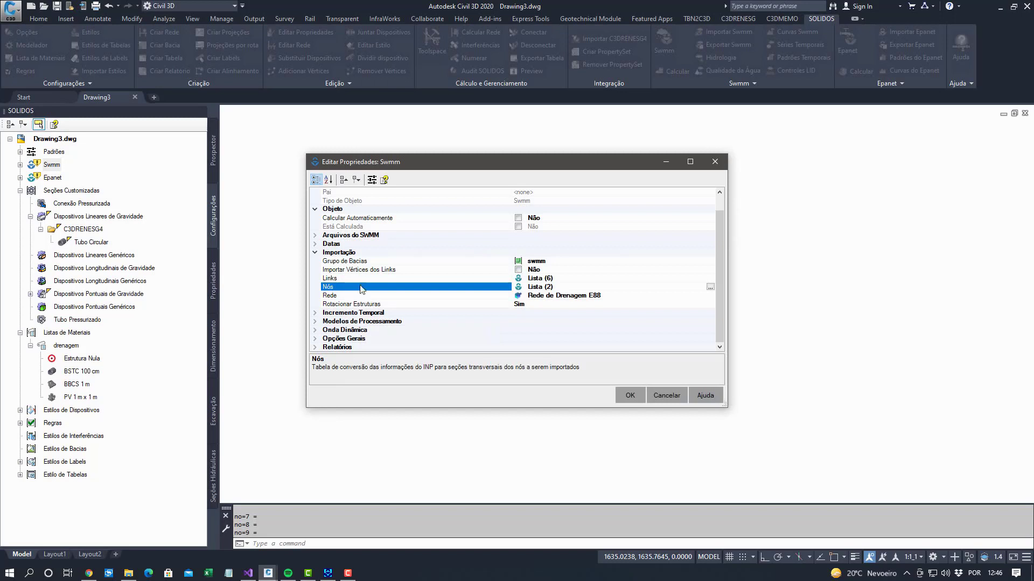
pyautogui.click(359, 270)
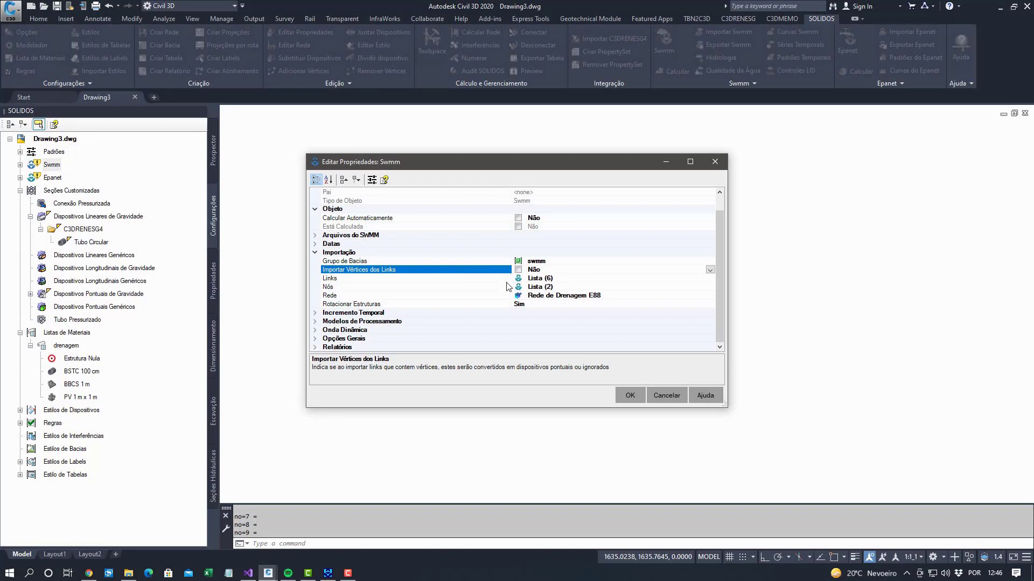
pyautogui.click(475, 305)
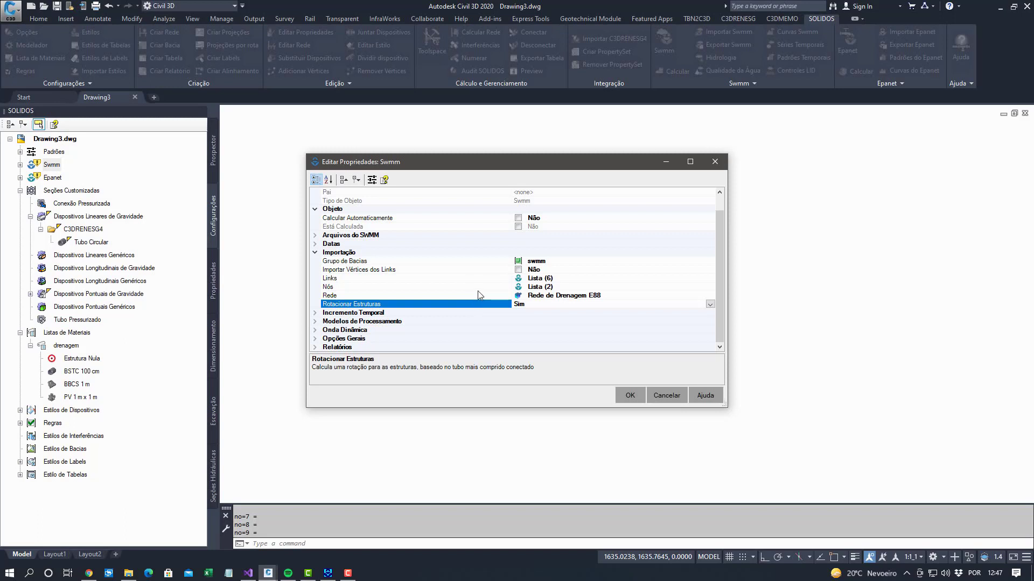
pyautogui.click(478, 295)
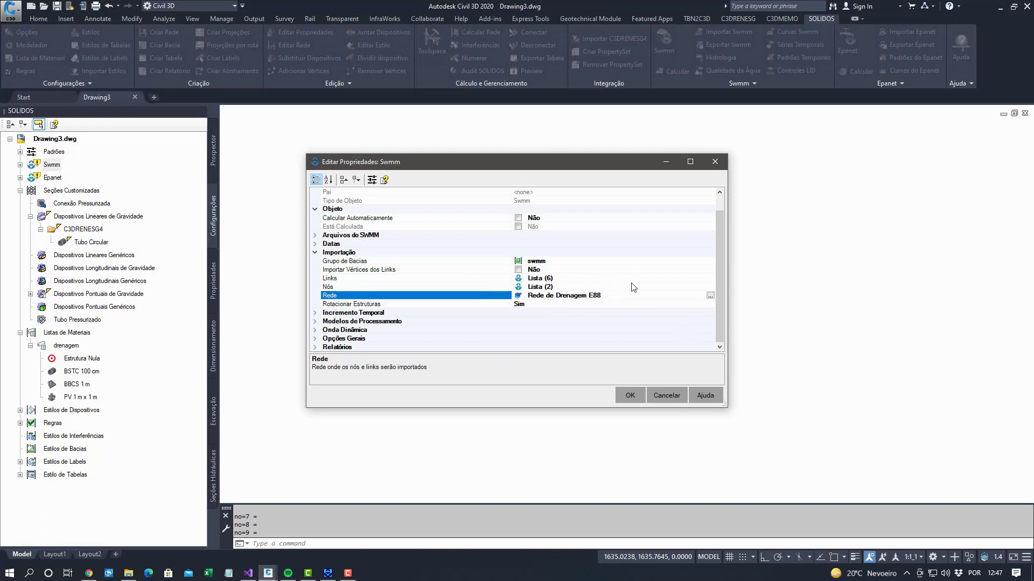
pyautogui.click(630, 396)
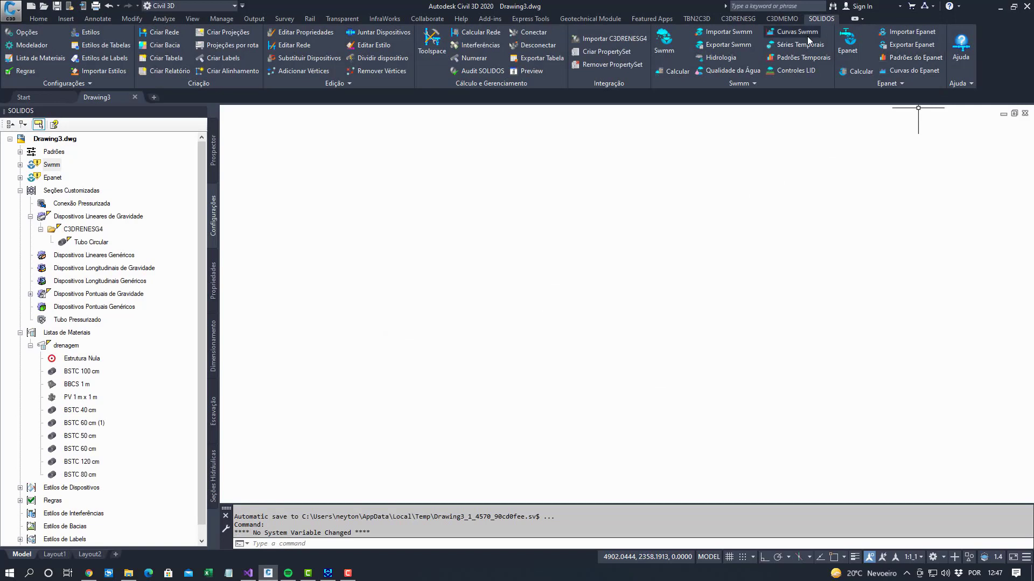
# Import the SWMM file BResidential - Cenário base, 1 ano.inp with the configured Swmm properties
pyautogui.click(738, 33)
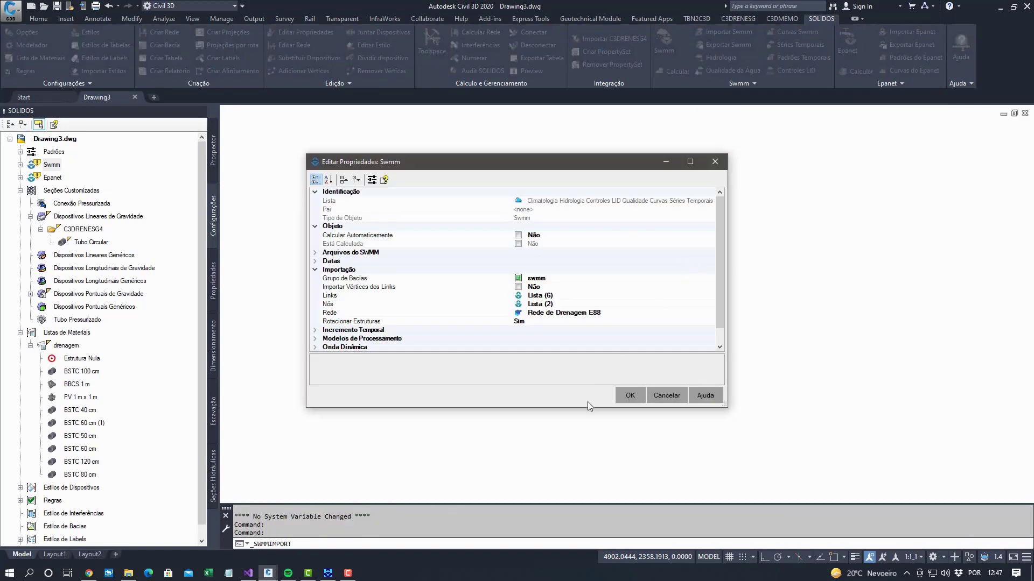
pyautogui.click(630, 395)
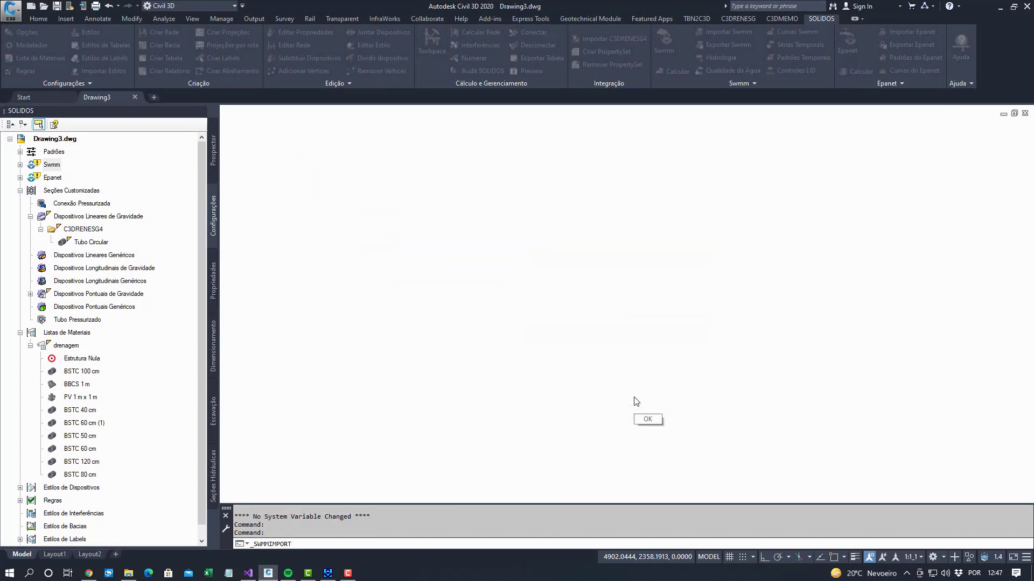
pyautogui.click(310, 78)
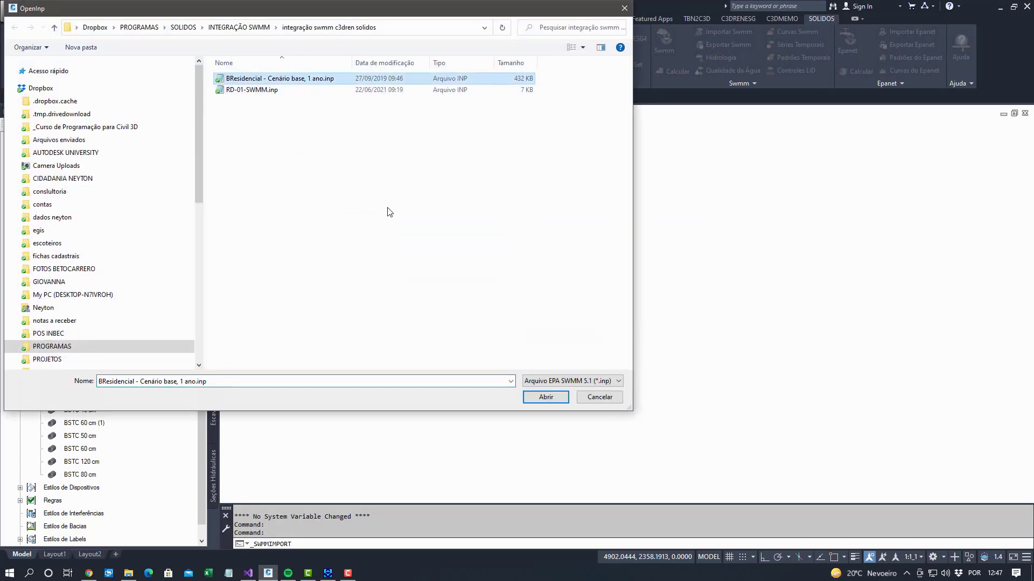
pyautogui.click(545, 398)
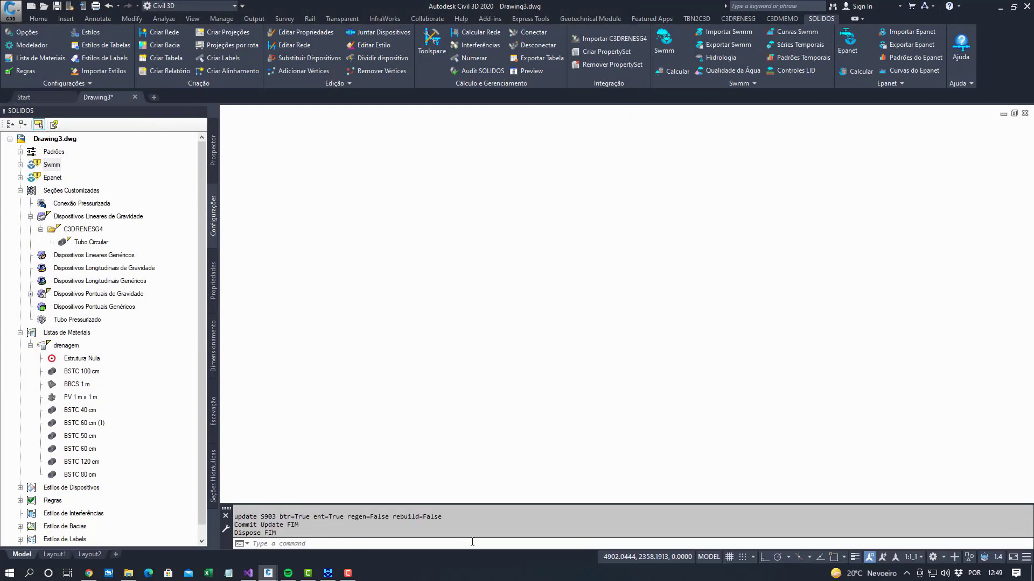
# Bring up the SWMM report, widen its window, examine the warnings and the pollutant and subcatchment summaries, and close it
pyautogui.click(452, 541)
pyautogui.moveTo(350, 574)
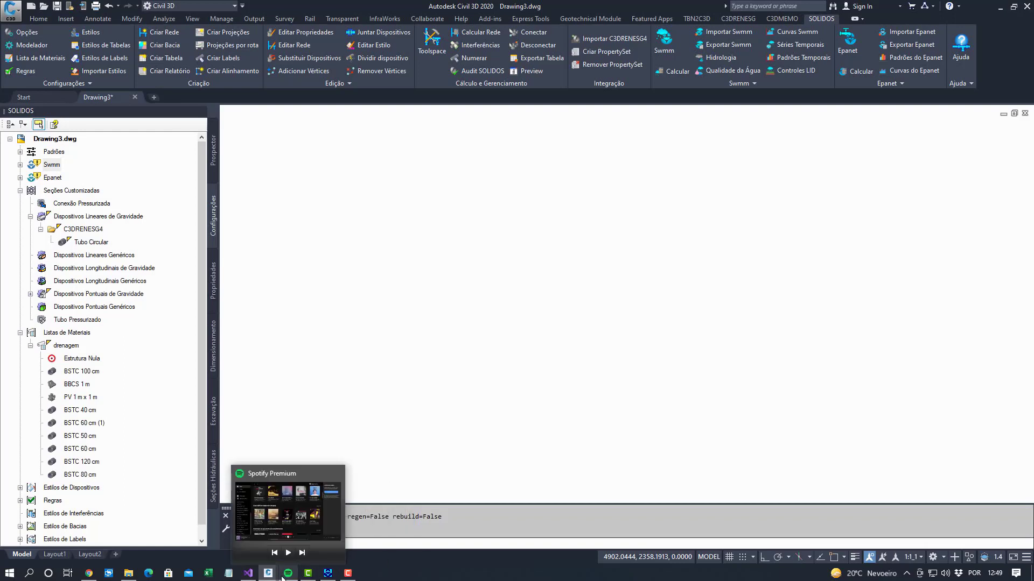
pyautogui.moveTo(271, 576)
pyautogui.click(325, 530)
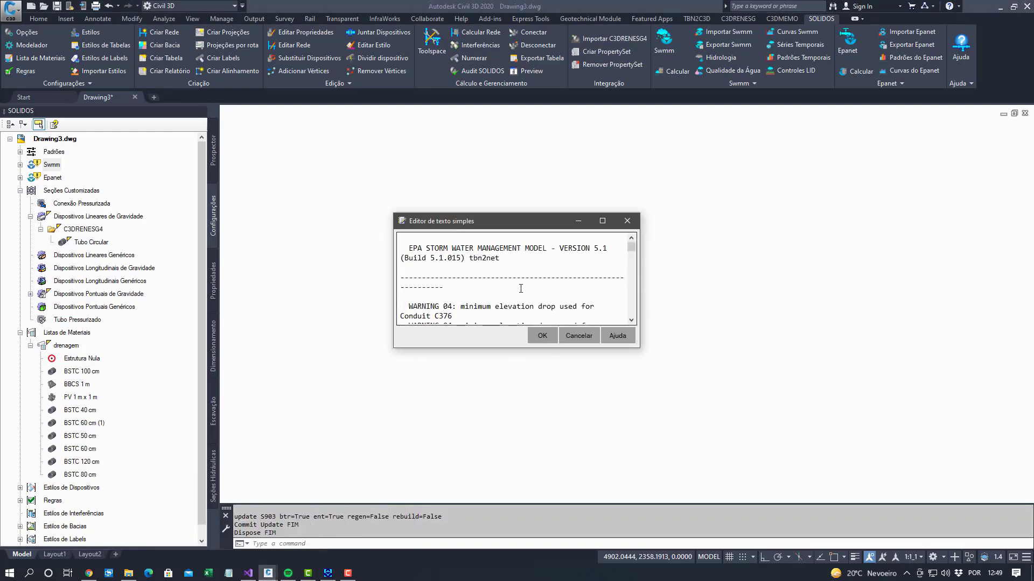
pyautogui.moveTo(639, 347); pyautogui.dragTo(836, 347)
pyautogui.scroll(-5, 771, 263)
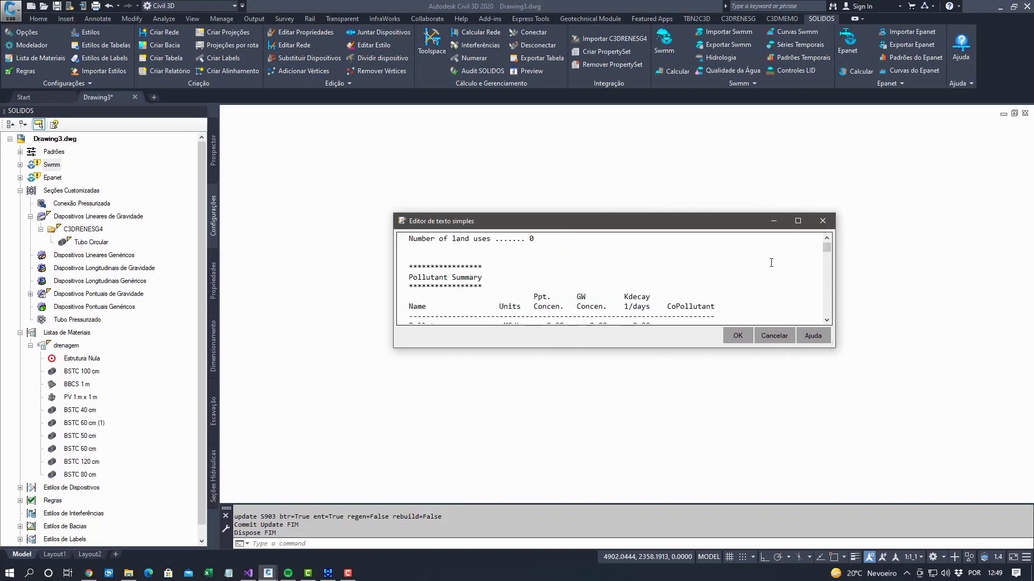
pyautogui.scroll(4, 771, 263)
pyautogui.scroll(-4, 771, 263)
pyautogui.scroll(-10, 770, 263)
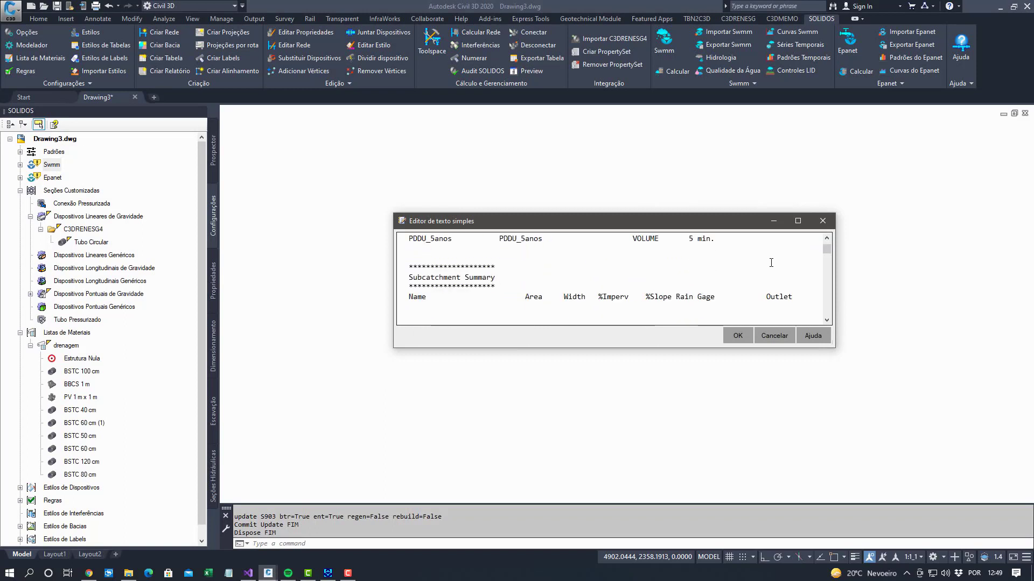
pyautogui.scroll(-16, 771, 262)
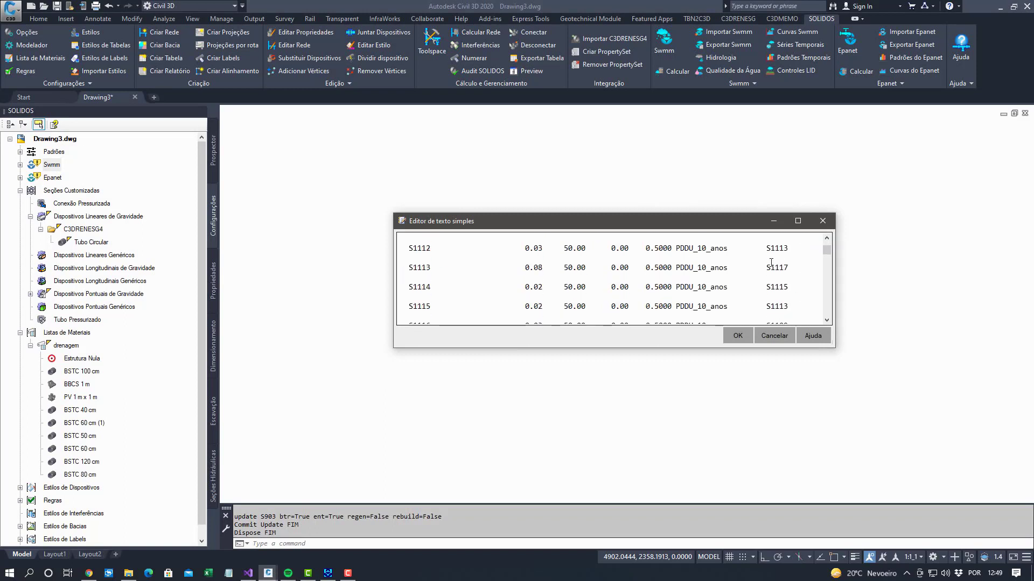
pyautogui.scroll(-16, 771, 262)
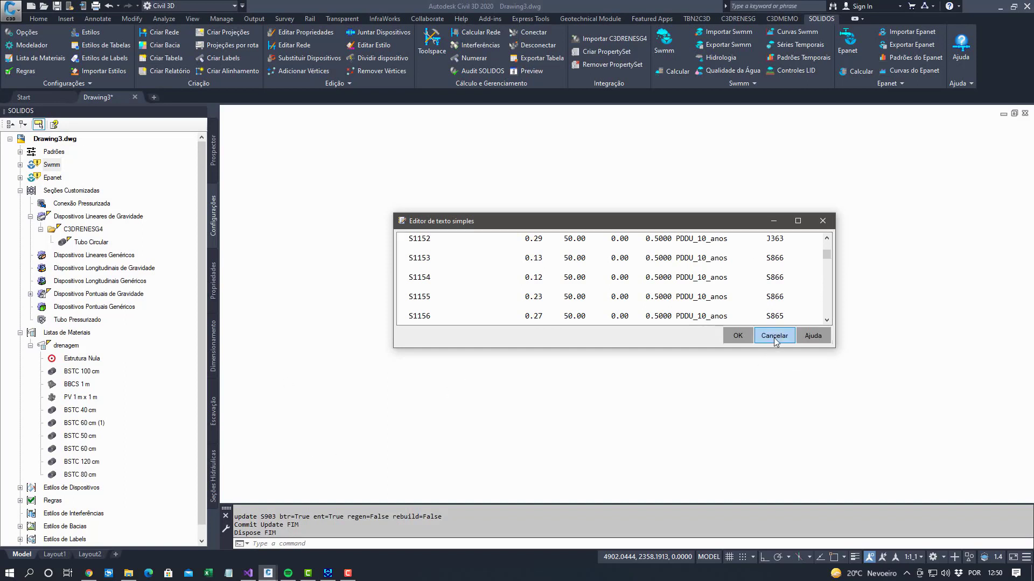
pyautogui.click(771, 341)
# Zoom to the drawing extents and examine the manhole where the three main pipes meet in plan
pyautogui.write('ze')
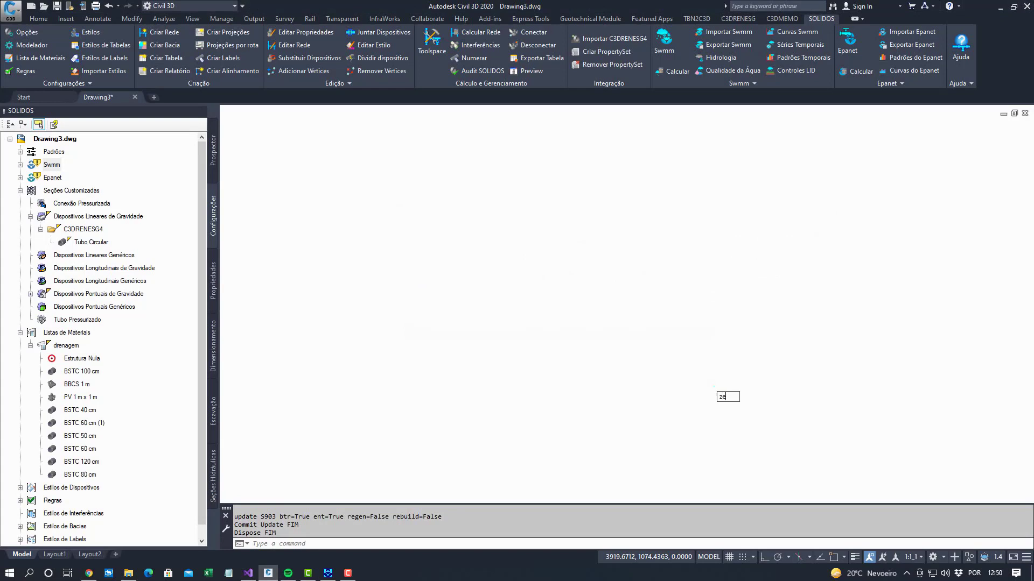
pyautogui.press('Return')
pyautogui.moveTo(533, 423)
pyautogui.mouseDown(button='middle')
pyautogui.moveTo(457, 383)
pyautogui.moveTo(451, 432)
pyautogui.mouseUp(button='middle')
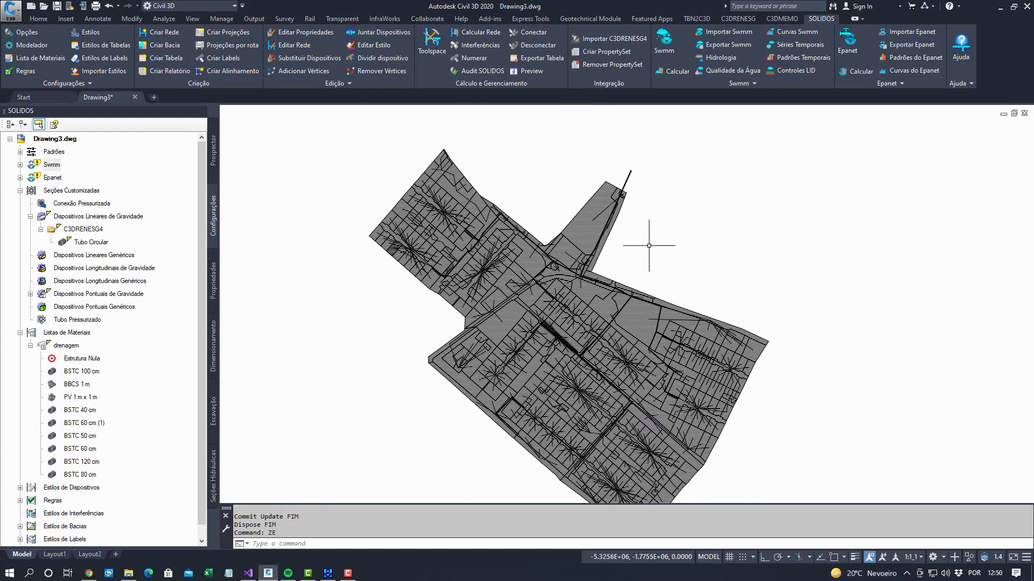
pyautogui.scroll(5, 644, 176)
pyautogui.scroll(-3, 641, 216)
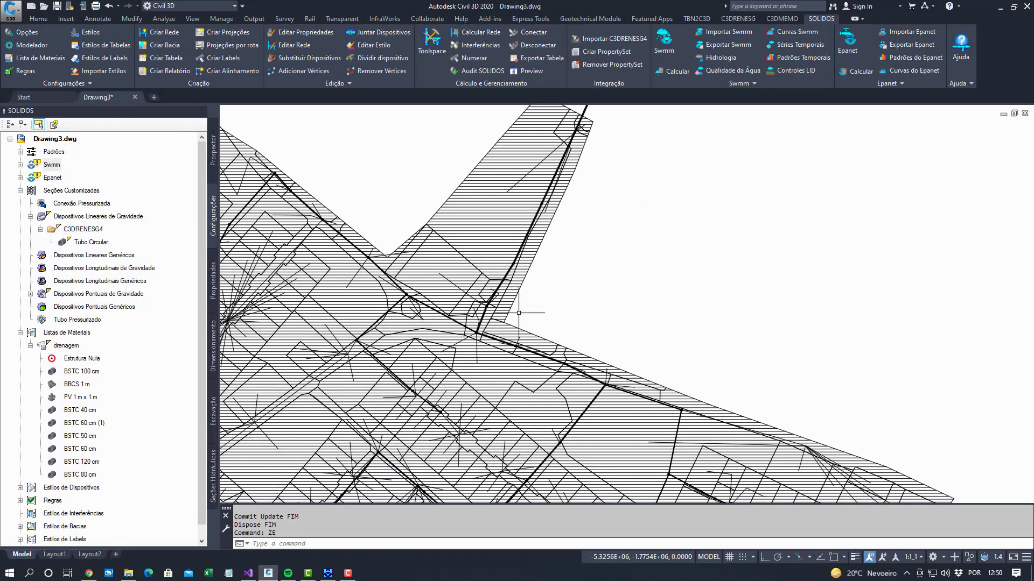
pyautogui.scroll(6, 484, 334)
pyautogui.scroll(4, 527, 344)
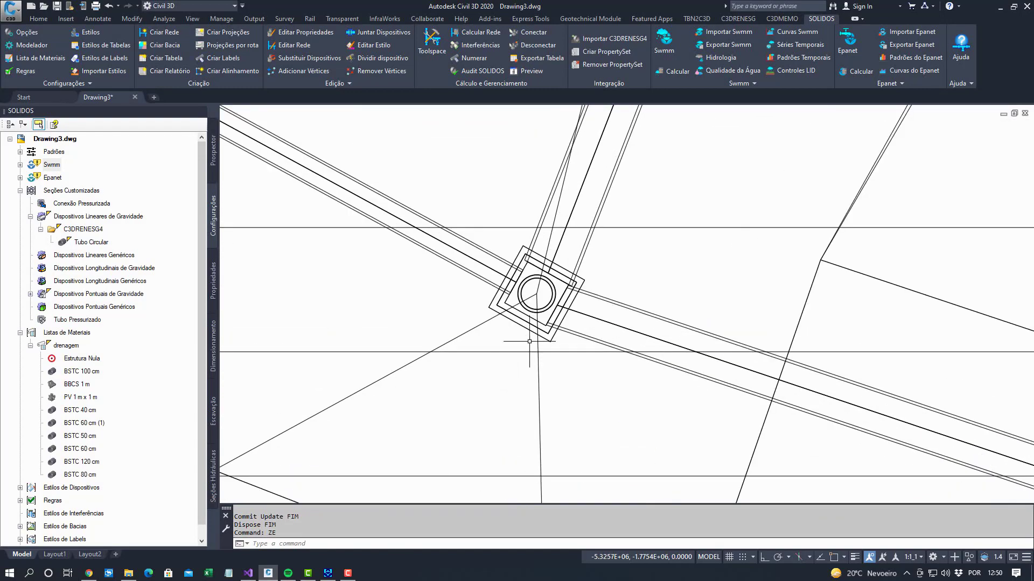
pyautogui.click(527, 332)
pyautogui.press('Escape')
pyautogui.scroll(-5, 527, 333)
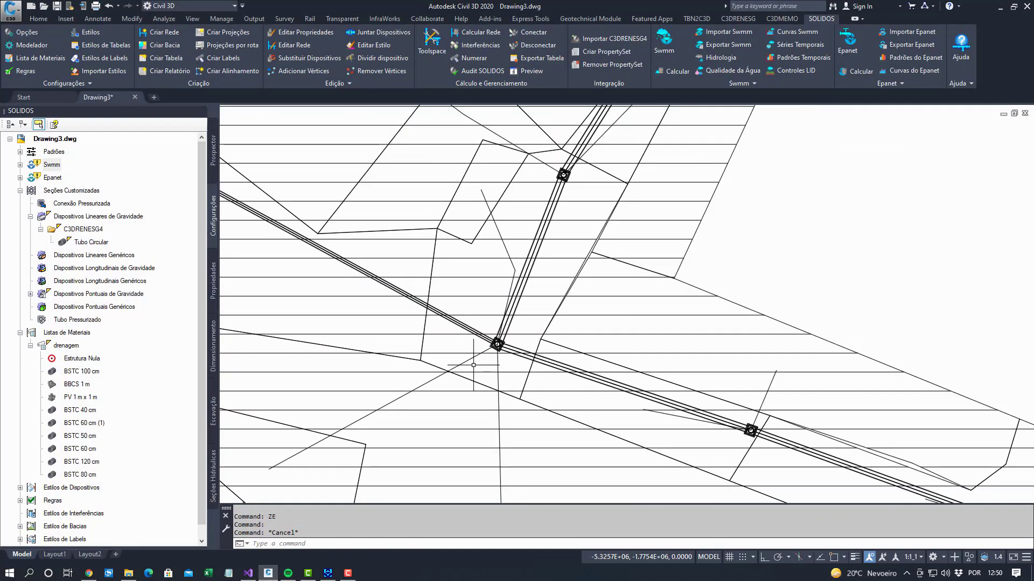
# Examine the imported manholes and pipes in plan along the main run and the branch leading to the outfall
pyautogui.scroll(5, 582, 379)
pyautogui.scroll(-4, 555, 267)
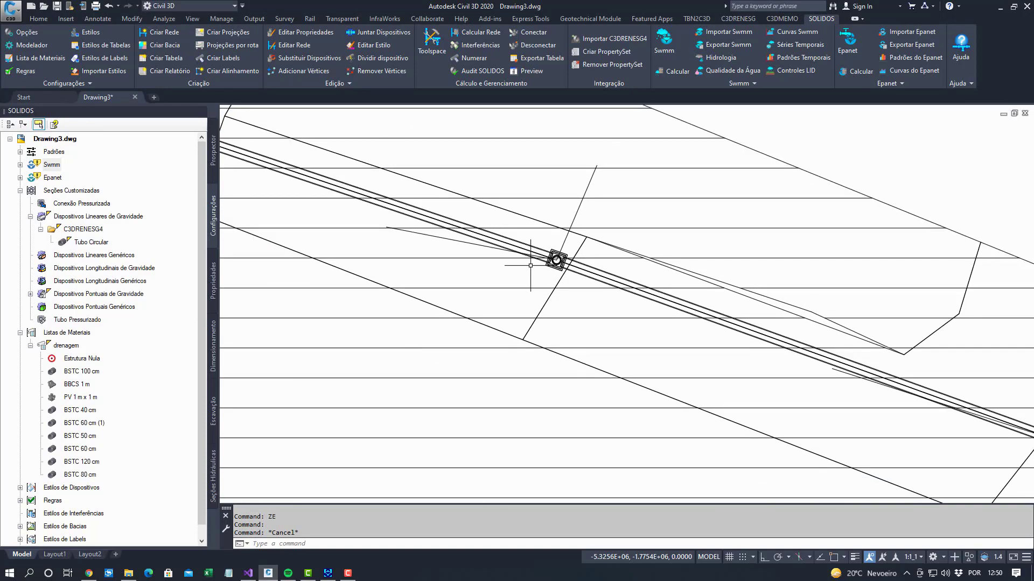
pyautogui.scroll(-1, 452, 238)
pyautogui.scroll(-2, 453, 237)
pyautogui.scroll(6, 447, 253)
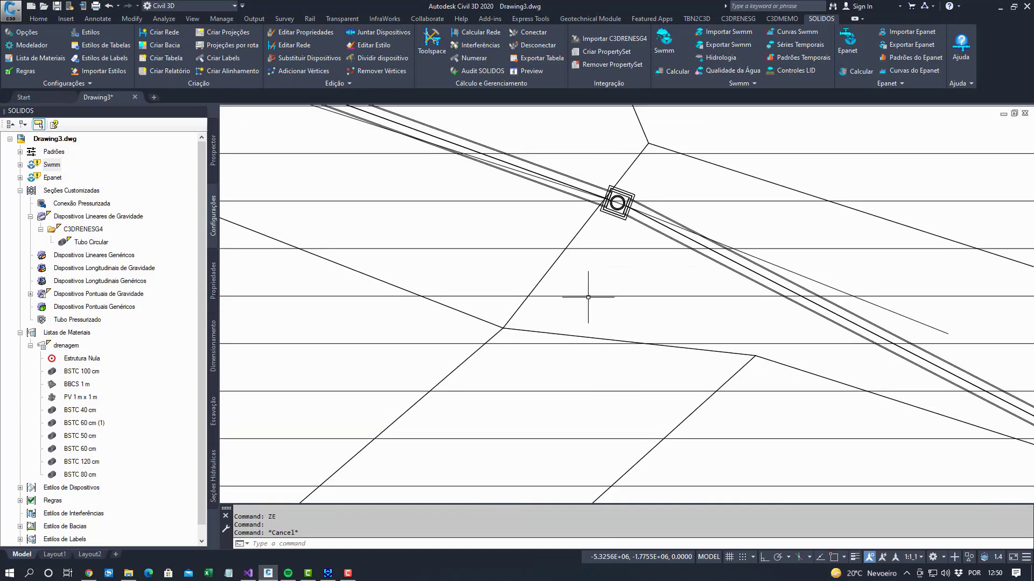
pyautogui.scroll(-6, 550, 229)
pyautogui.scroll(4, 614, 269)
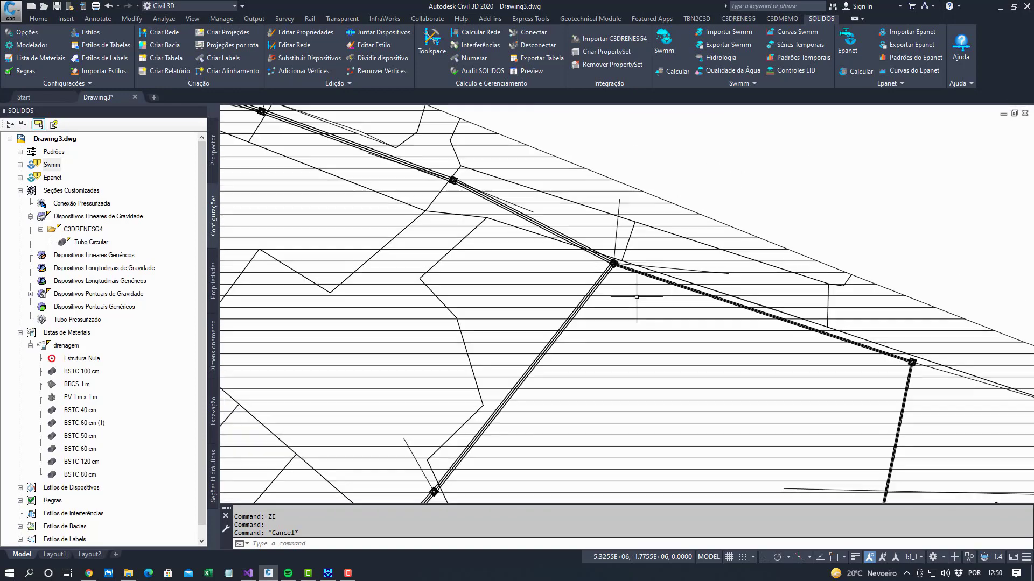
pyautogui.scroll(-2, 597, 244)
pyautogui.moveTo(598, 244); pyautogui.dragTo(657, 487, button='middle')
pyautogui.moveTo(472, 382)
pyautogui.mouseDown(button='middle')
pyautogui.moveTo(657, 282)
pyautogui.moveTo(573, 361)
pyautogui.mouseUp(button='middle')
pyautogui.scroll(2, 626, 305)
pyautogui.scroll(-6, 472, 338)
pyautogui.moveTo(580, 313); pyautogui.dragTo(549, 424, button='middle')
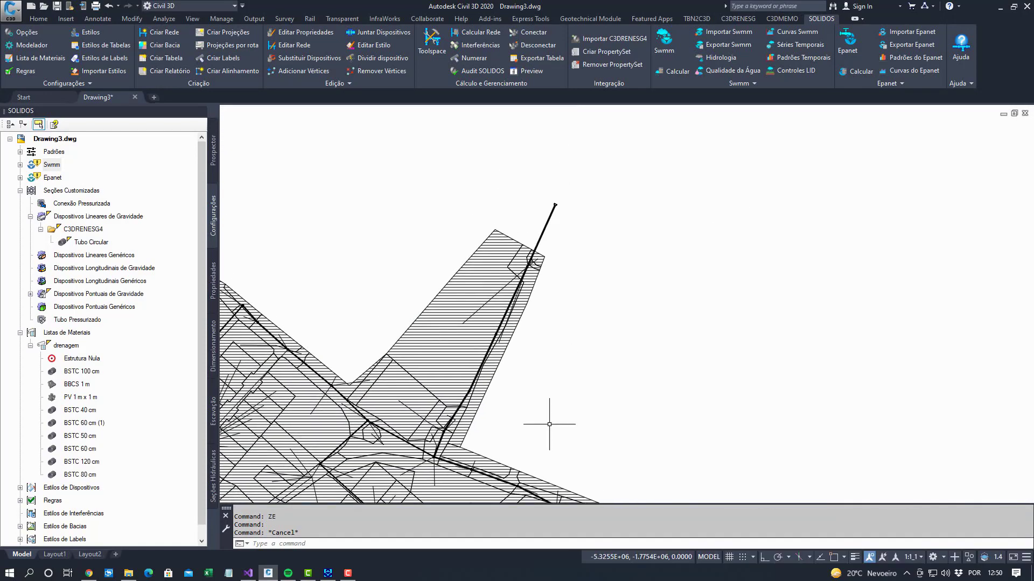
# Select the outfall structure at the end of the outlet pipe to inspect it, clear the selection, and review the whole network
pyautogui.scroll(8, 554, 196)
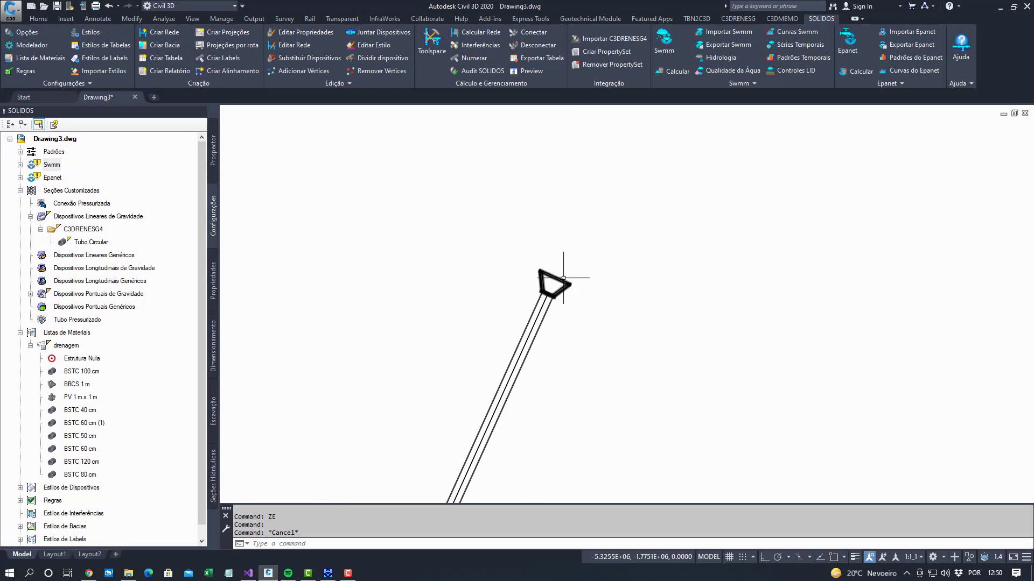
pyautogui.click(589, 274)
pyautogui.click(557, 275)
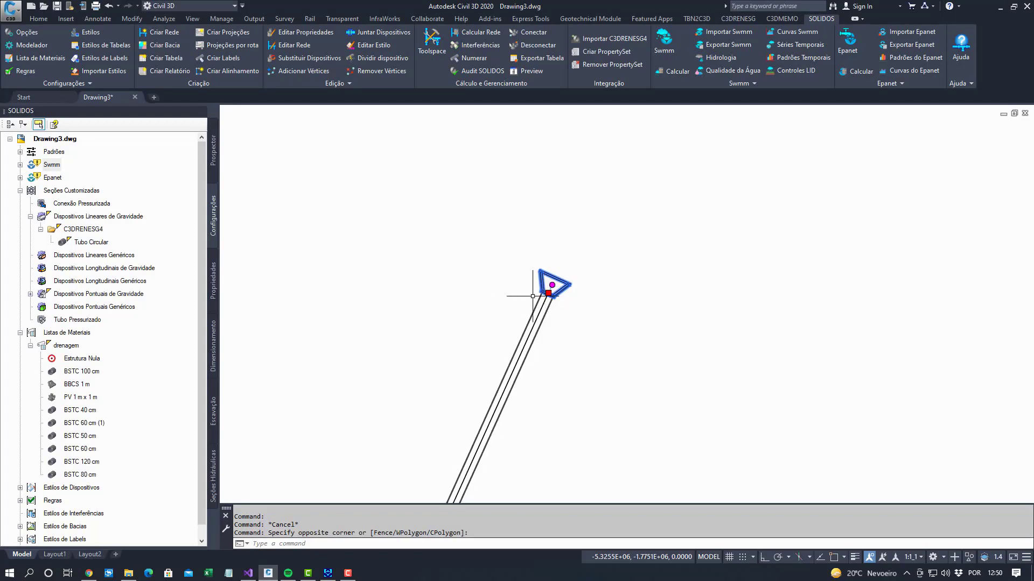
pyautogui.press('Escape')
pyautogui.press('Escape')
pyautogui.scroll(-5, 573, 189)
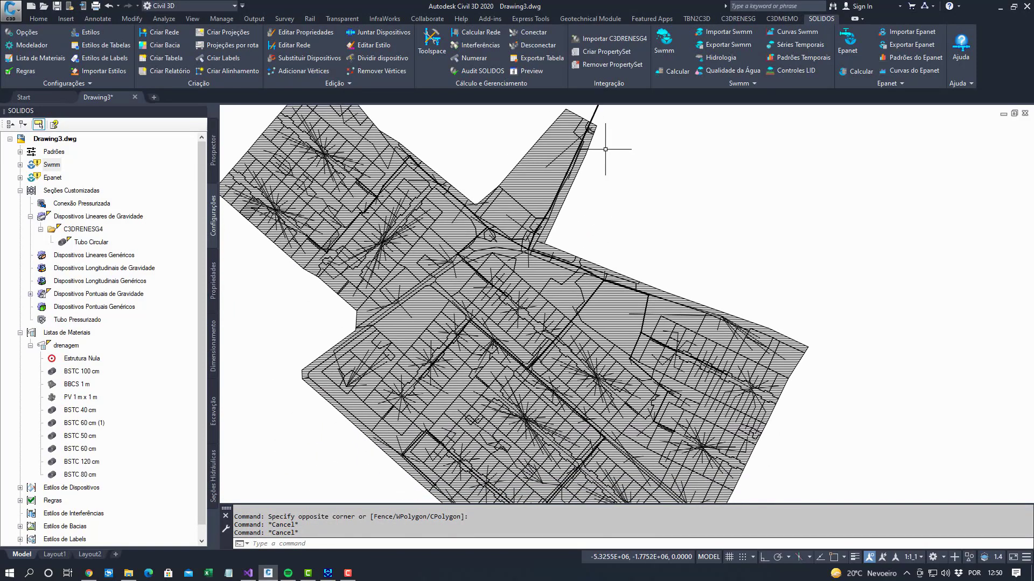
pyautogui.scroll(4, 620, 184)
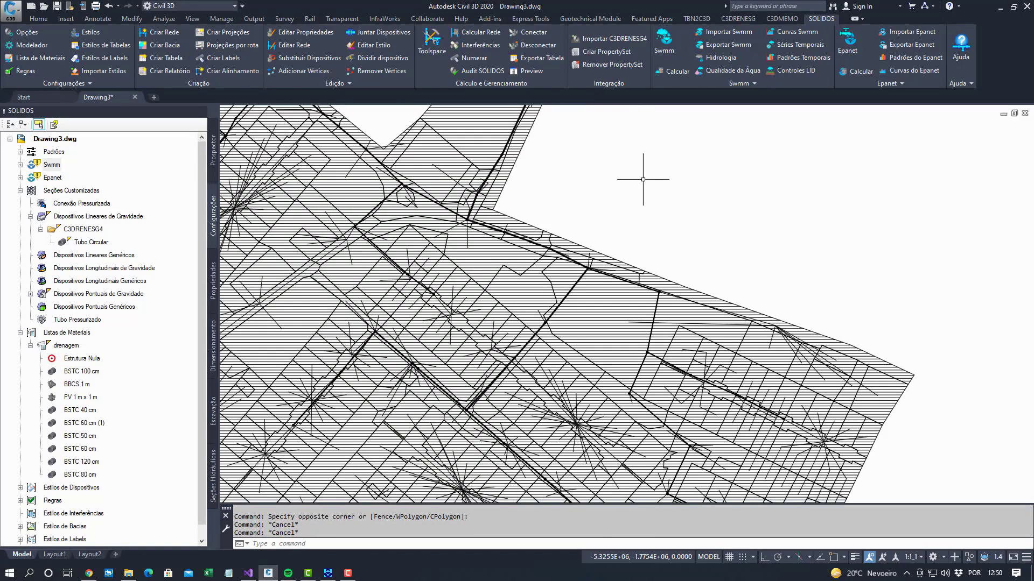
pyautogui.moveTo(637, 177)
pyautogui.mouseDown(button='middle')
pyautogui.moveTo(681, 266)
pyautogui.moveTo(661, 302)
pyautogui.moveTo(701, 318)
pyautogui.mouseUp(button='middle')
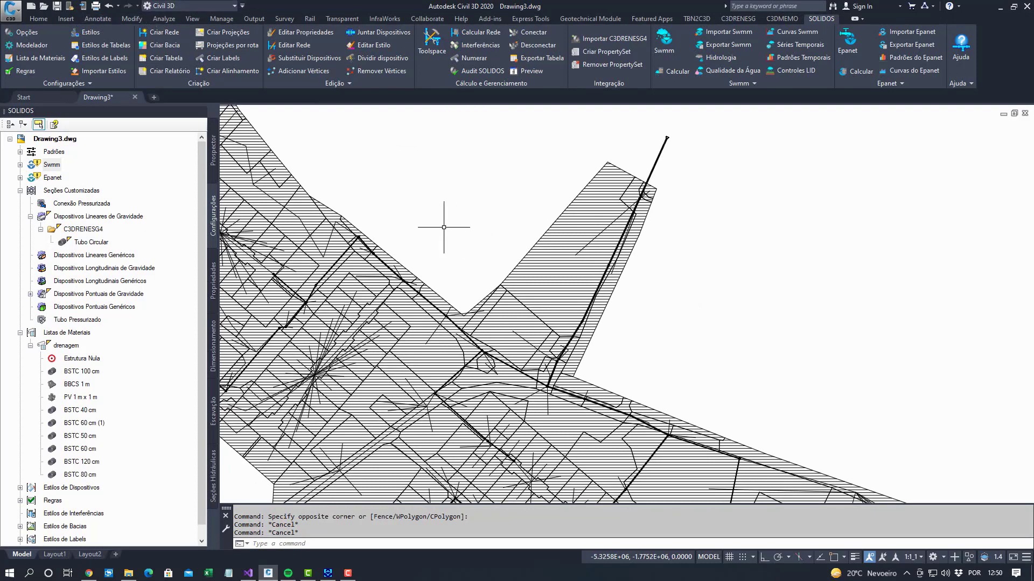
pyautogui.scroll(-6, 459, 195)
pyautogui.scroll(2, 660, 218)
pyautogui.scroll(-1, 583, 169)
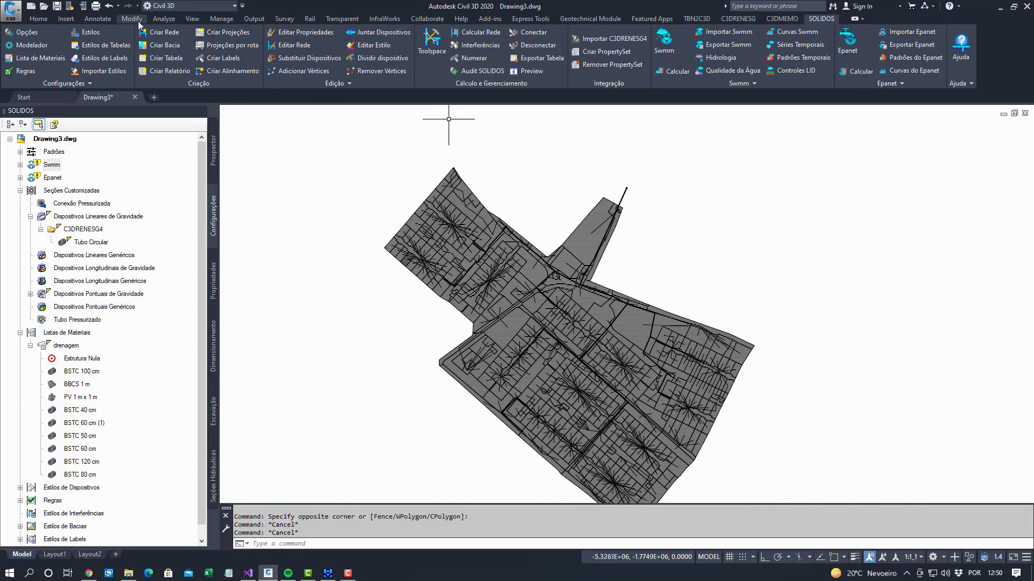
# Display the classic menu bar and switch the model to the SE Isometric view
pyautogui.click(242, 5)
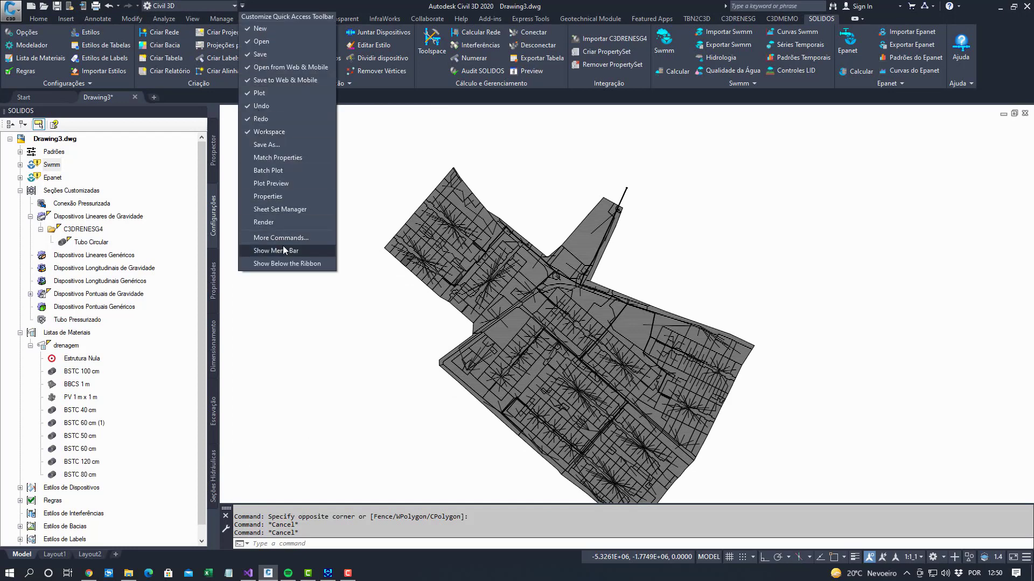
pyautogui.click(278, 250)
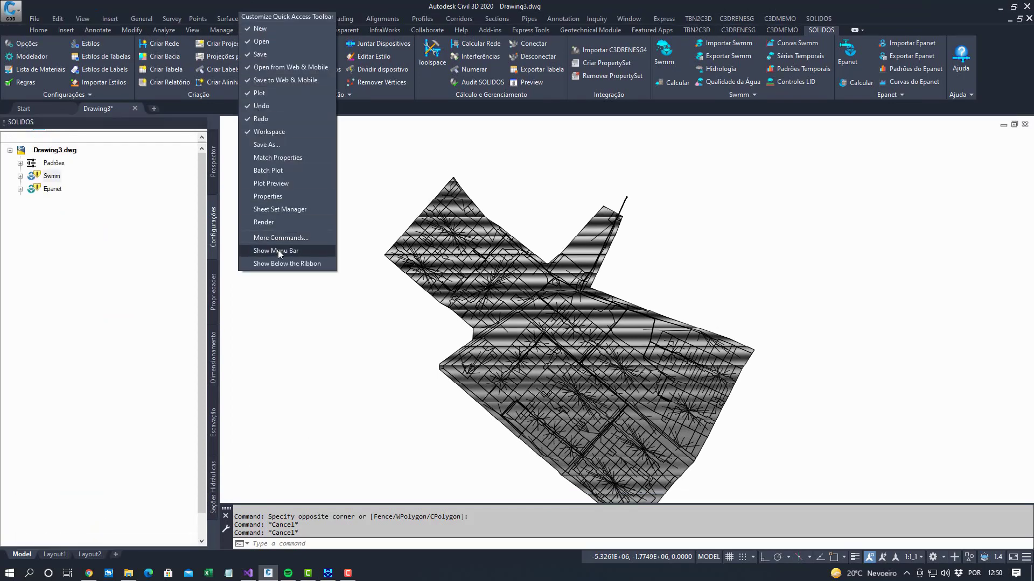
pyautogui.click(82, 18)
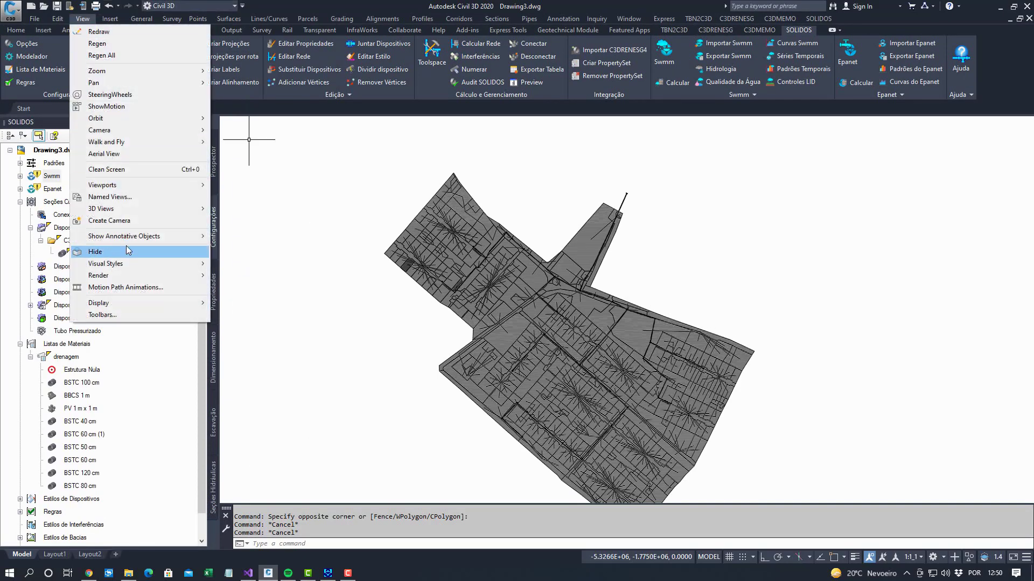
pyautogui.moveTo(183, 209)
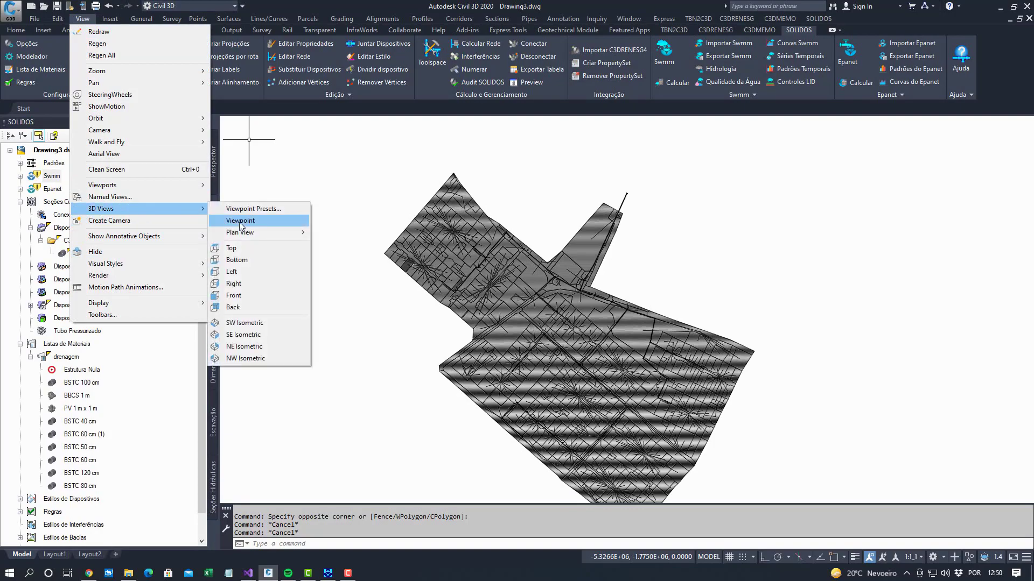
pyautogui.click(252, 336)
pyautogui.scroll(-5, 650, 199)
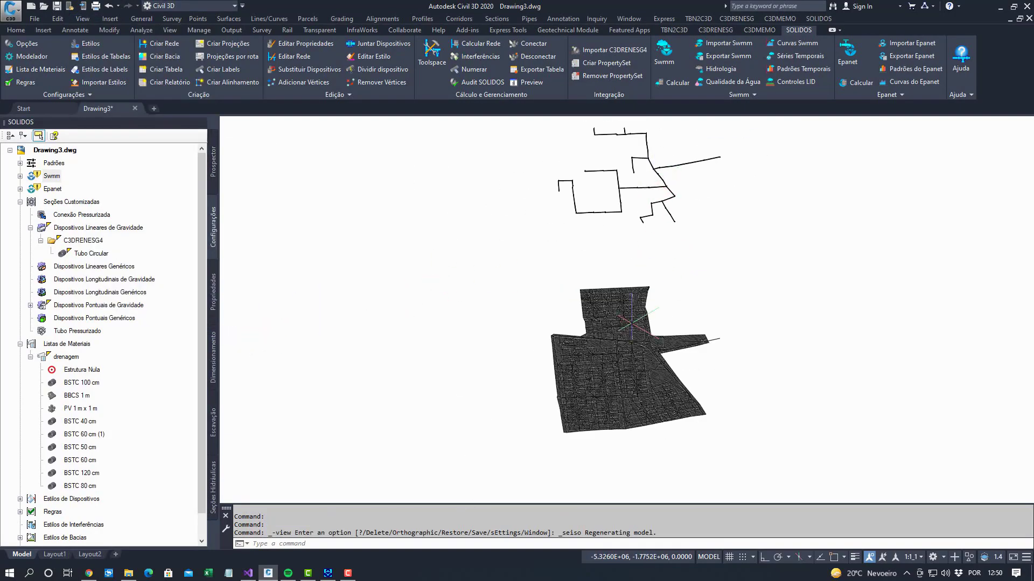
# Select the large subcatchment near the sloping edge of the area to inspect its outline, then clear the selection
pyautogui.scroll(9, 626, 385)
pyautogui.moveTo(659, 298)
pyautogui.mouseDown(button='middle')
pyautogui.moveTo(572, 276)
pyautogui.moveTo(481, 200)
pyautogui.mouseUp(button='middle')
pyautogui.scroll(-2, 538, 249)
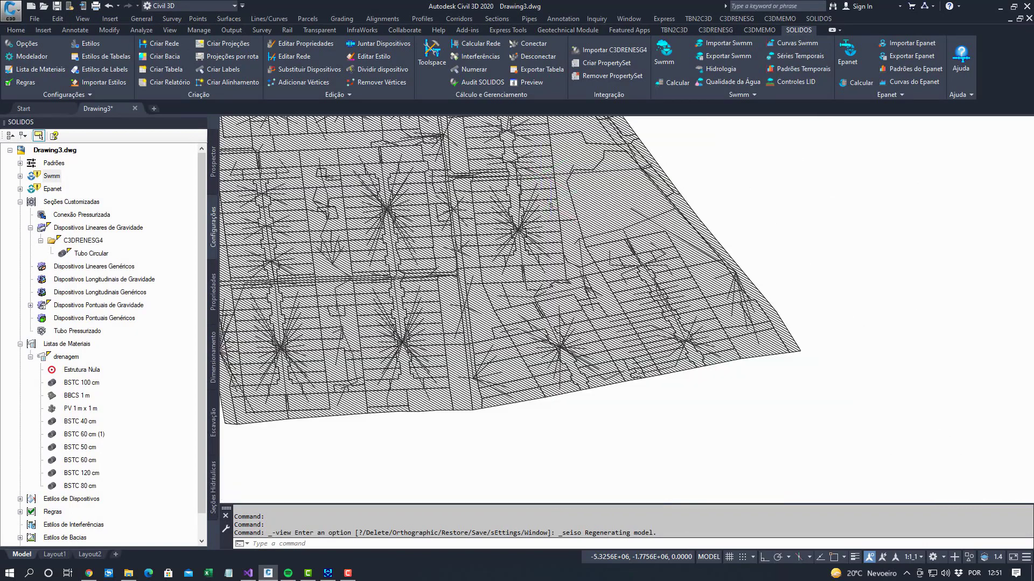
pyautogui.moveTo(558, 286); pyautogui.dragTo(566, 325, button='middle')
pyautogui.click(613, 245)
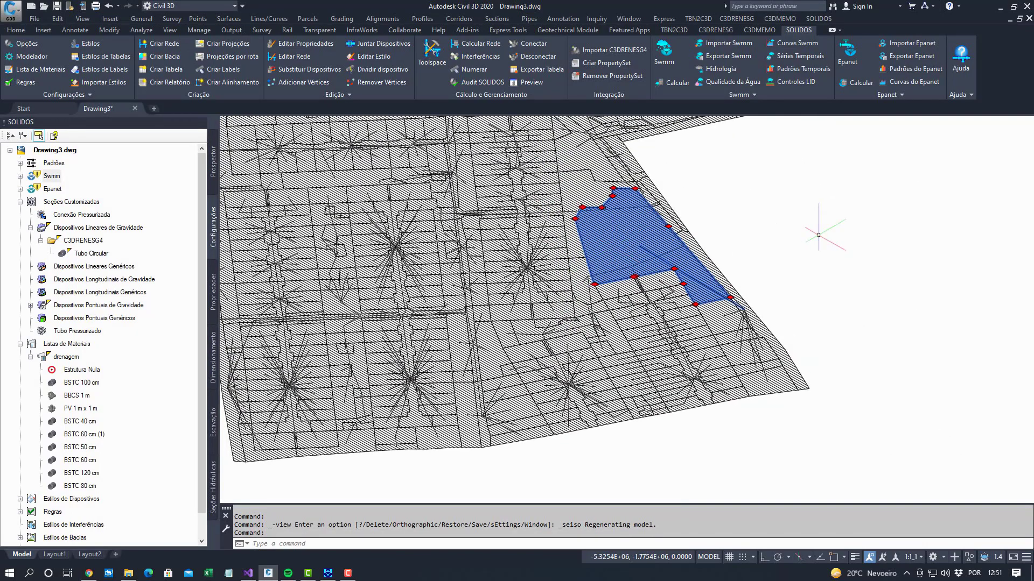
pyautogui.scroll(-5, 813, 237)
pyautogui.moveTo(802, 284)
pyautogui.mouseDown(button='middle')
pyautogui.moveTo(791, 296)
pyautogui.moveTo(738, 295)
pyautogui.mouseUp(button='middle')
pyautogui.press('Escape')
pyautogui.press('Escape')
# Examine the 3D manholes and pipe connections around the junction where the outfall branch starts
pyautogui.scroll(8, 701, 246)
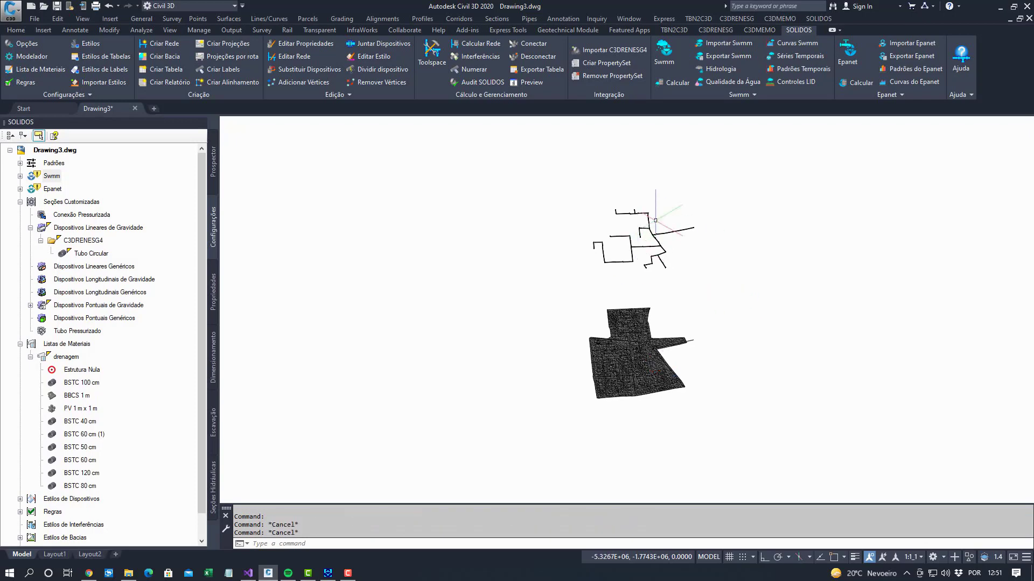
pyautogui.moveTo(605, 255); pyautogui.dragTo(587, 323, button='middle')
pyautogui.scroll(2, 584, 339)
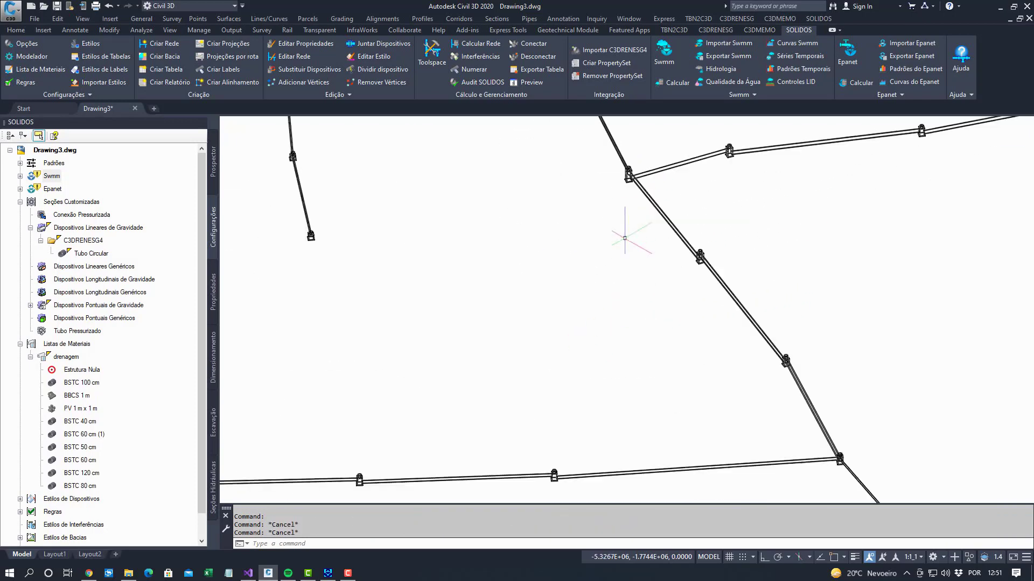
pyautogui.scroll(5, 625, 204)
pyautogui.moveTo(623, 201); pyautogui.dragTo(531, 420, button='middle')
pyautogui.scroll(2, 524, 425)
pyautogui.scroll(-4, 489, 388)
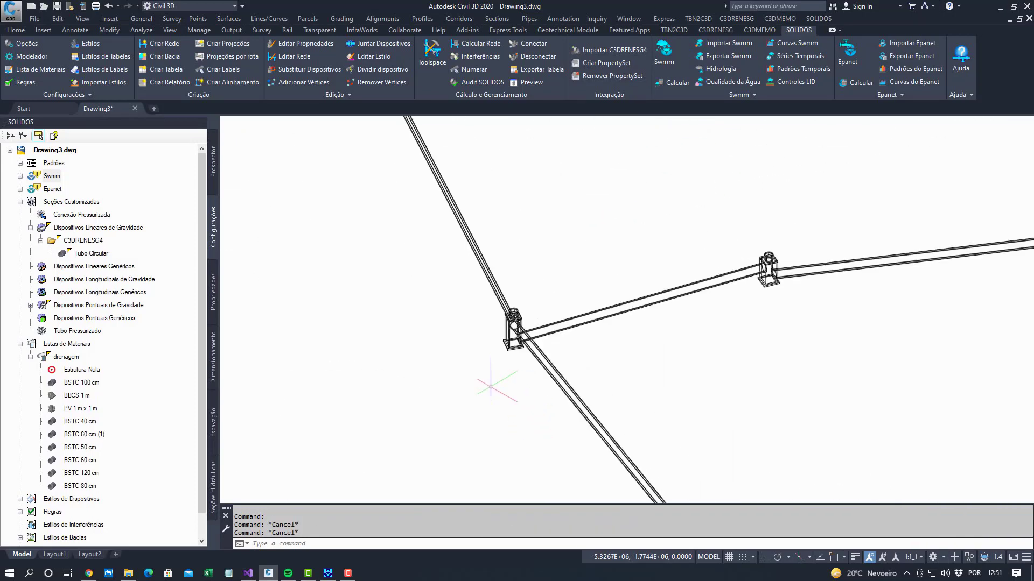
pyautogui.moveTo(608, 371); pyautogui.dragTo(448, 372, button='middle')
pyautogui.scroll(4, 599, 295)
pyautogui.scroll(-2, 576, 295)
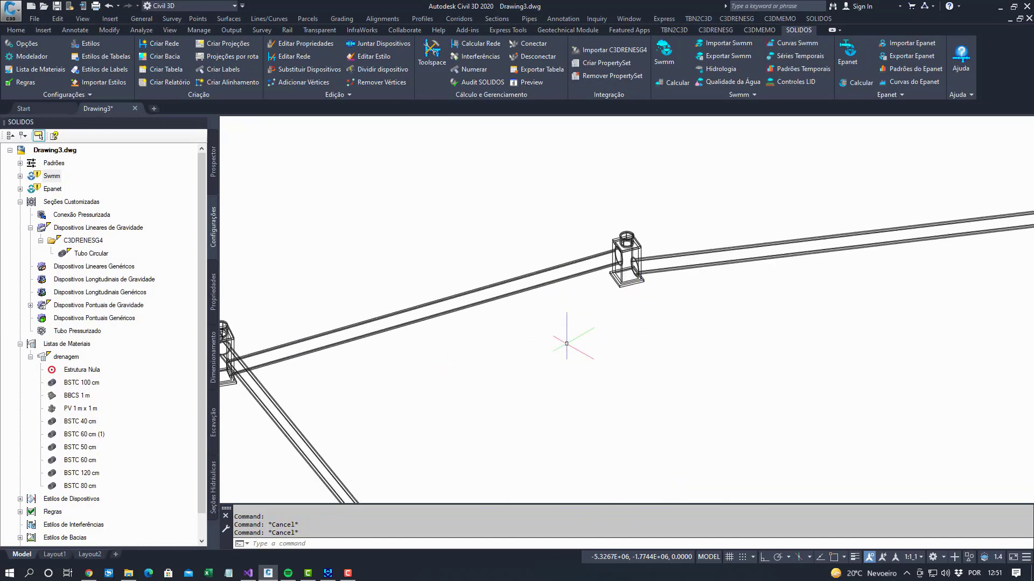
pyautogui.moveTo(628, 346); pyautogui.dragTo(746, 327, button='middle')
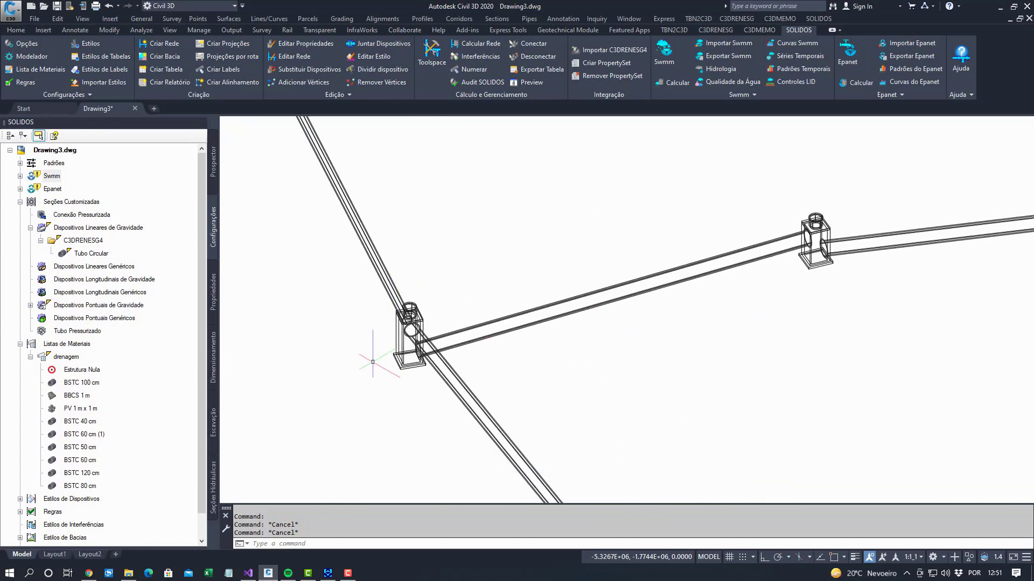
# Follow the outfall branch in 3D and check the size and elevations of manhole J351
pyautogui.scroll(-5, 369, 358)
pyautogui.moveTo(341, 265); pyautogui.dragTo(365, 287, button='middle')
pyautogui.scroll(6, 562, 294)
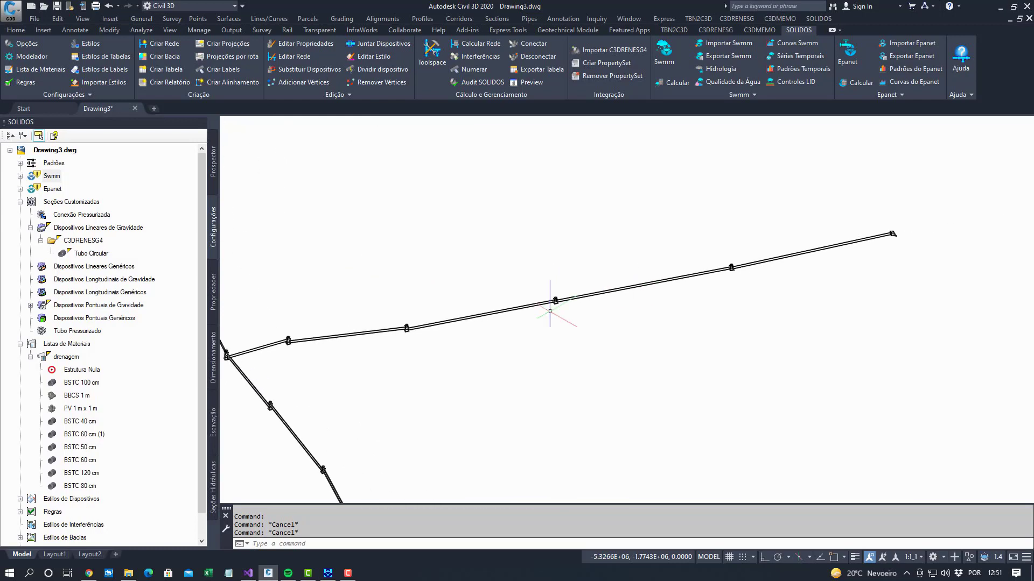
pyautogui.scroll(-8, 683, 248)
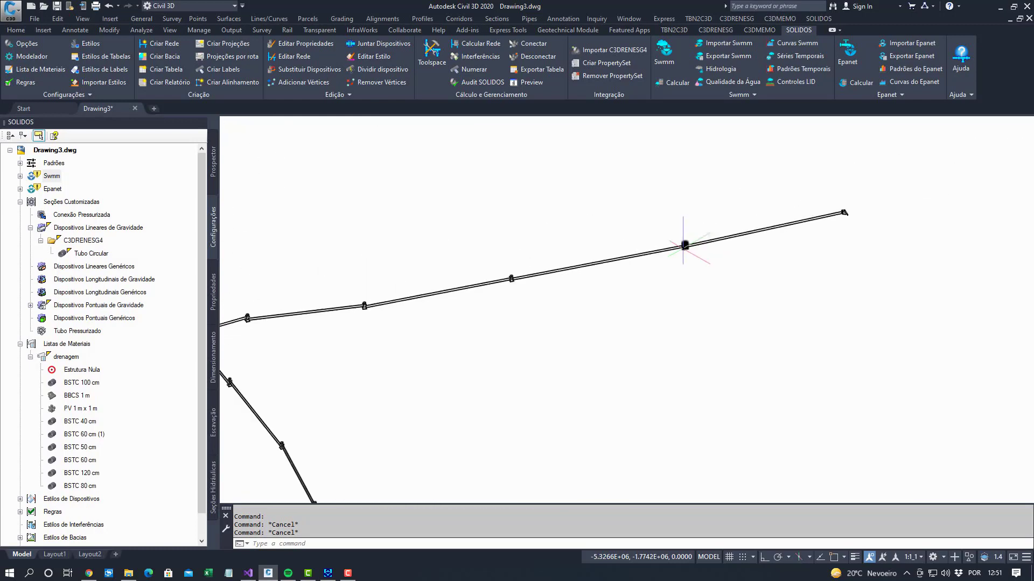
pyautogui.moveTo(562, 322); pyautogui.dragTo(703, 320, button='middle')
pyautogui.scroll(6, 381, 331)
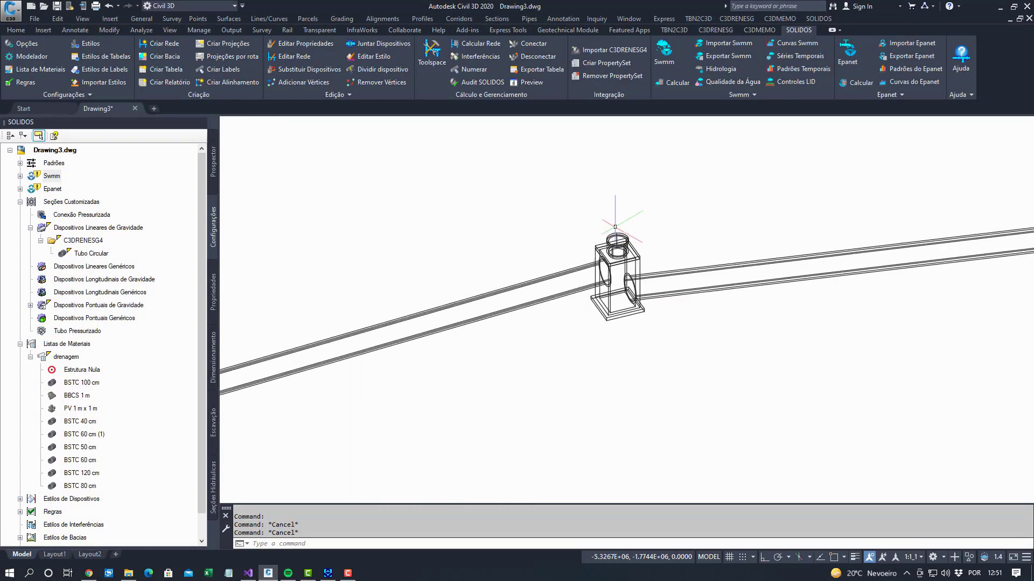
pyautogui.moveTo(614, 232)
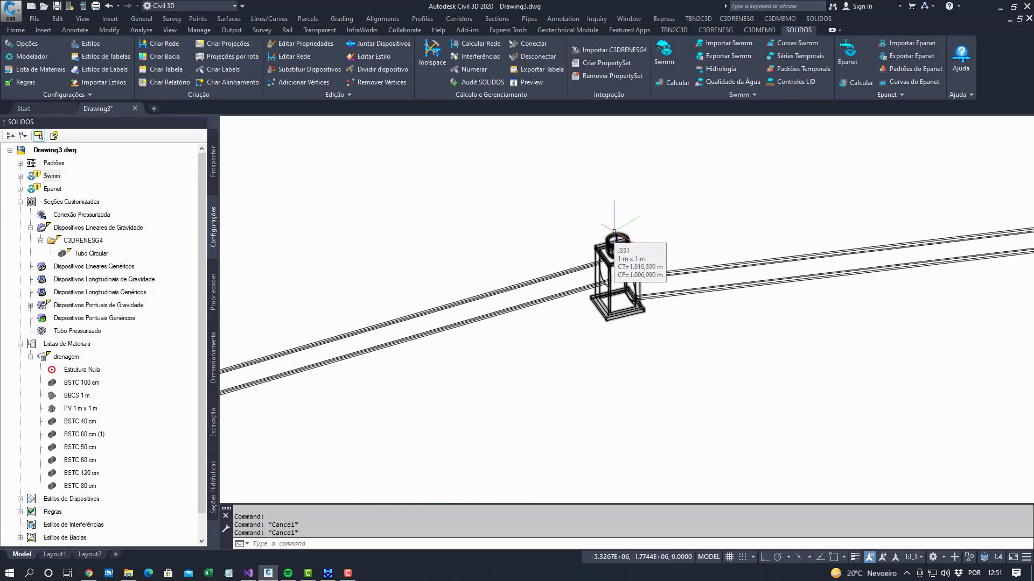
pyautogui.scroll(-10, 614, 232)
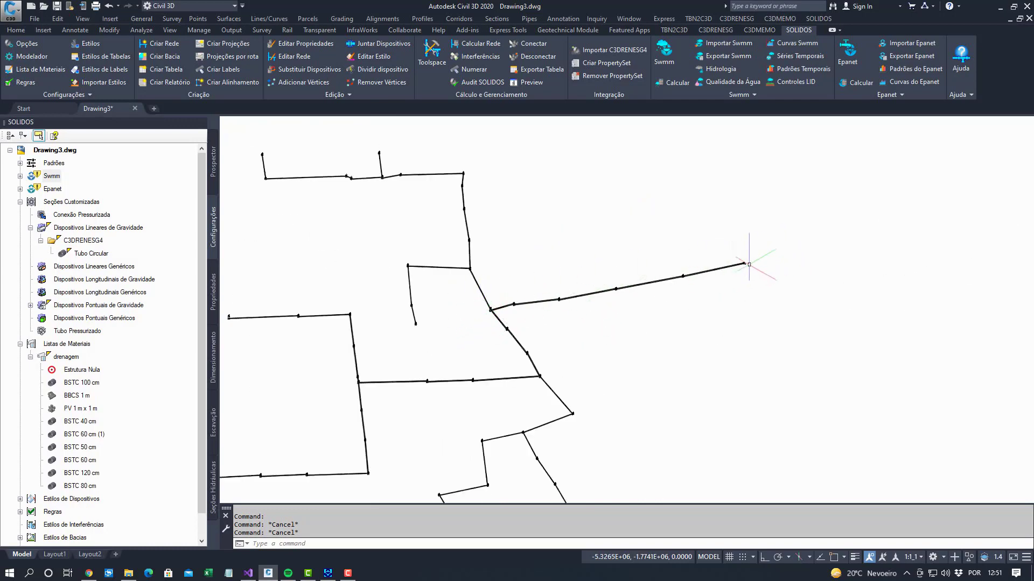
# Return the model to the Top view
pyautogui.click(82, 18)
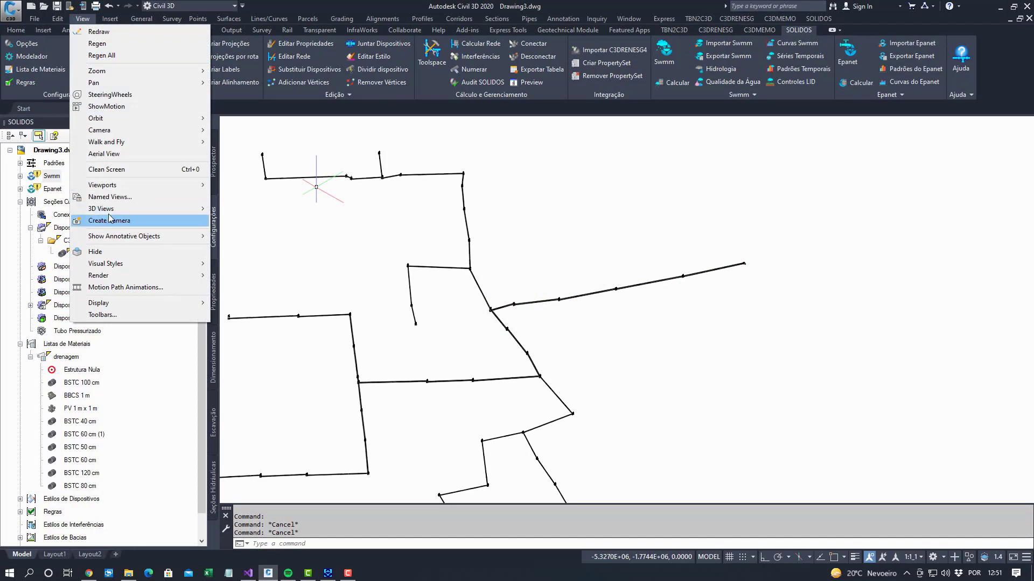
pyautogui.moveTo(177, 209)
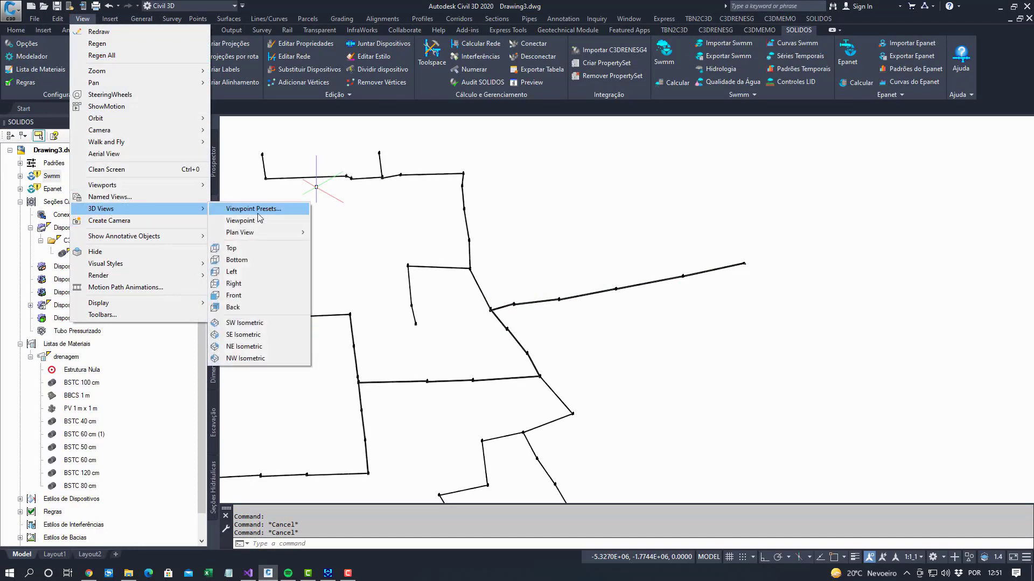
pyautogui.click(247, 246)
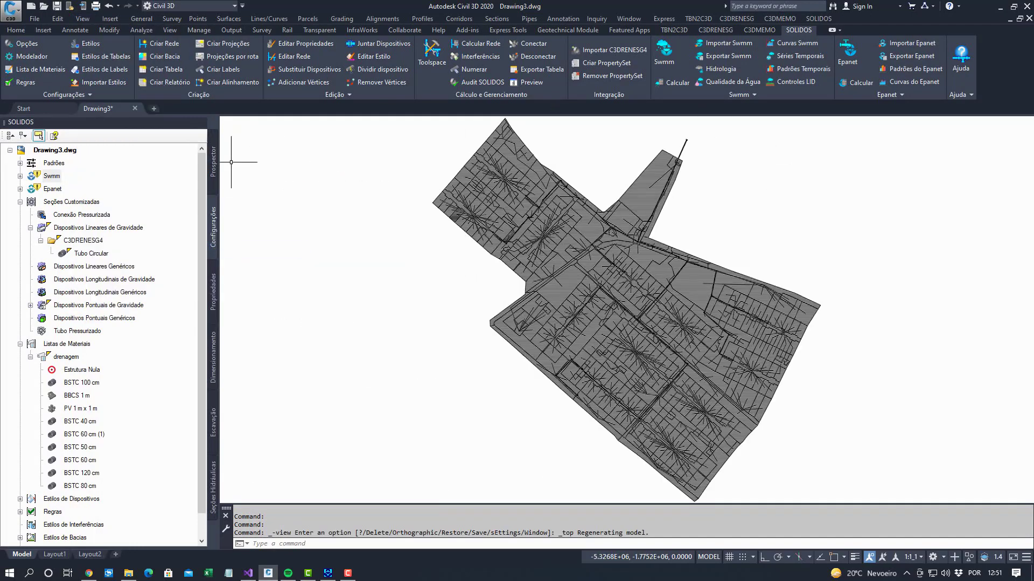
# Create an alignment from junction manhole J350 to outfall OF5 with the default Standard alignment and profile view settings
pyautogui.click(232, 81)
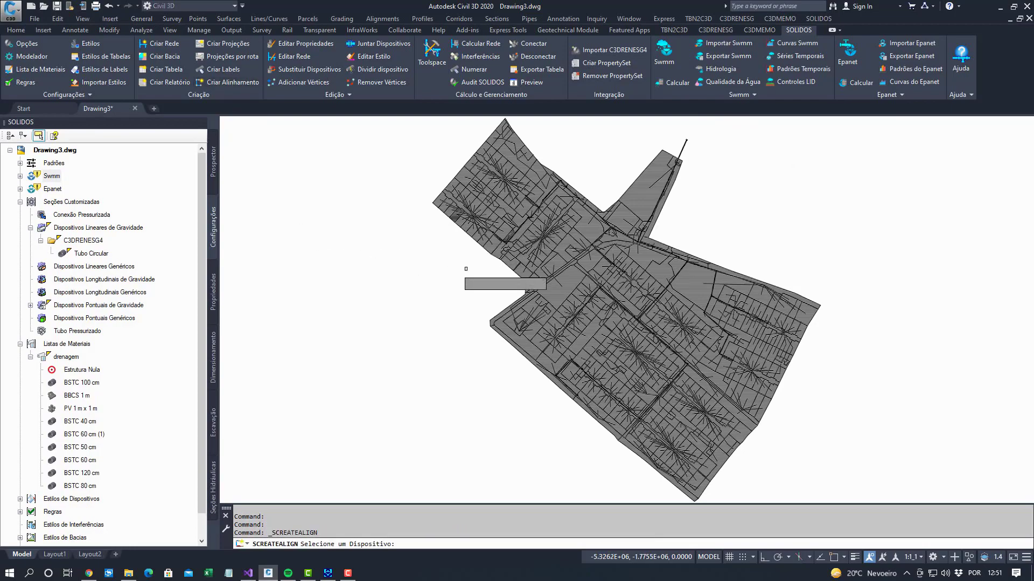
pyautogui.scroll(2, 647, 231)
pyautogui.scroll(10, 549, 270)
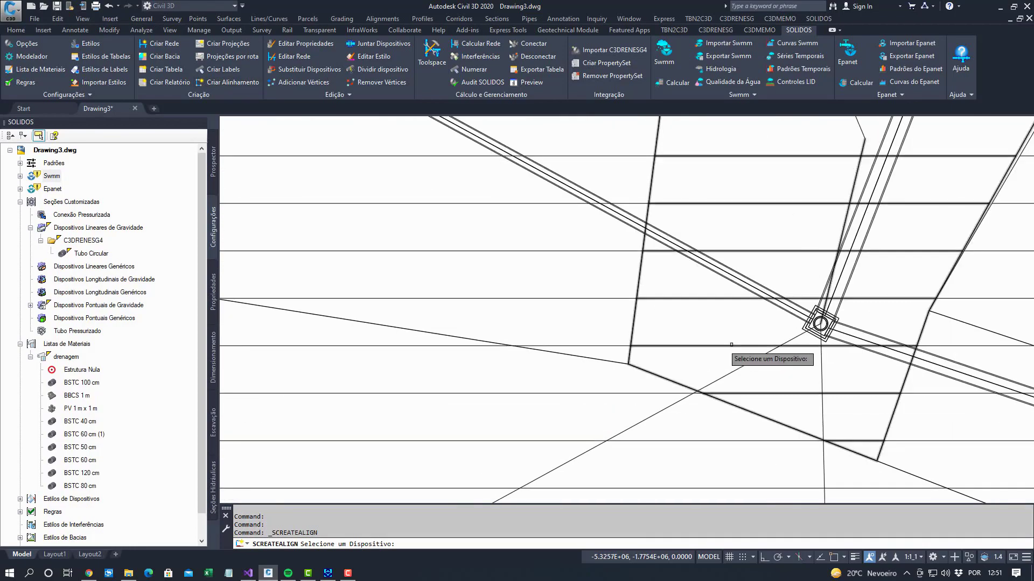
pyautogui.click(815, 338)
pyautogui.scroll(-10, 458, 444)
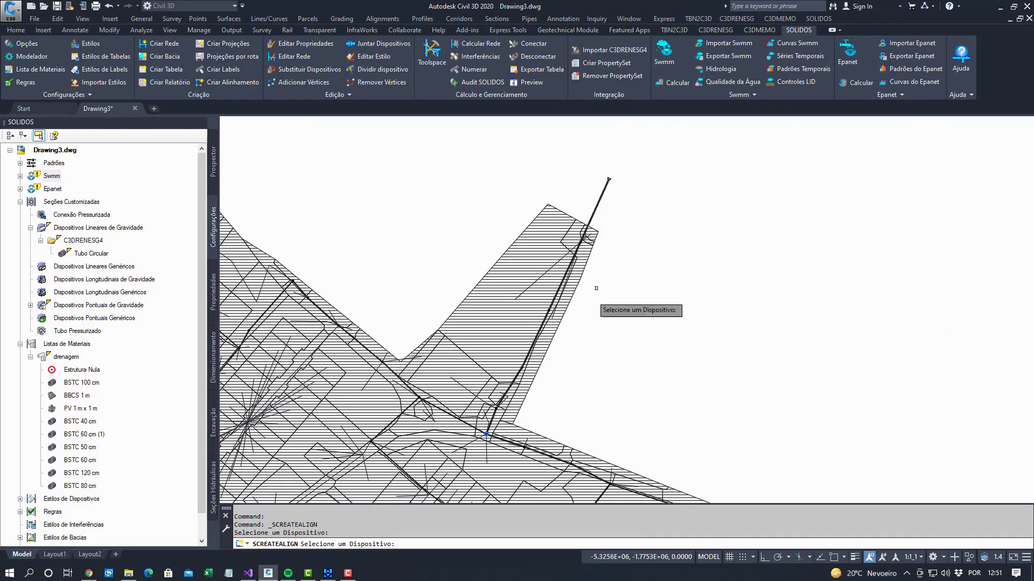
pyautogui.scroll(8, 619, 177)
pyautogui.click(537, 183)
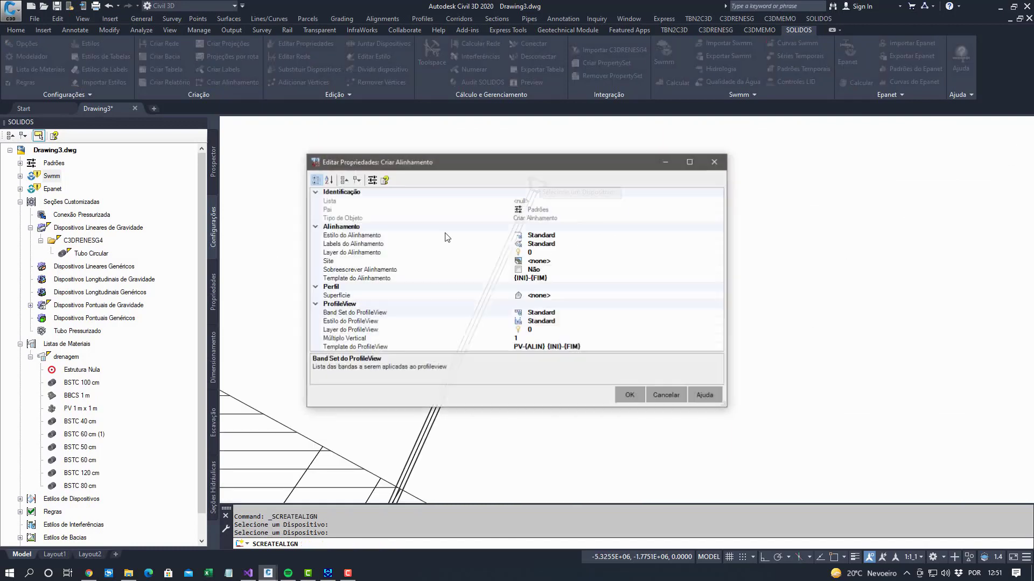
pyautogui.click(630, 395)
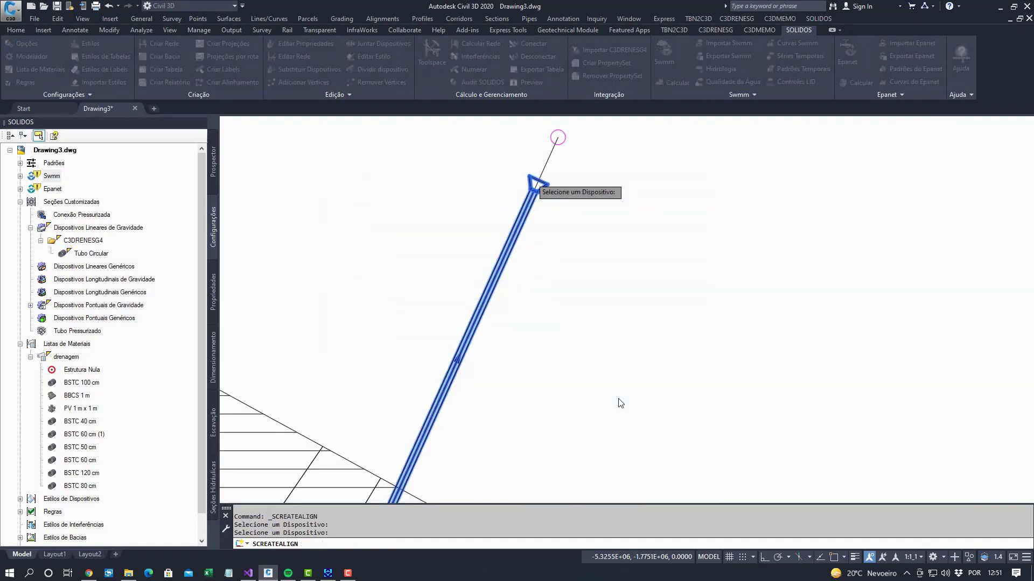
# Place the profile view of the outfall branch in the empty area beside the network
pyautogui.scroll(-10, 508, 305)
pyautogui.moveTo(637, 338); pyautogui.dragTo(280, 323, button='middle')
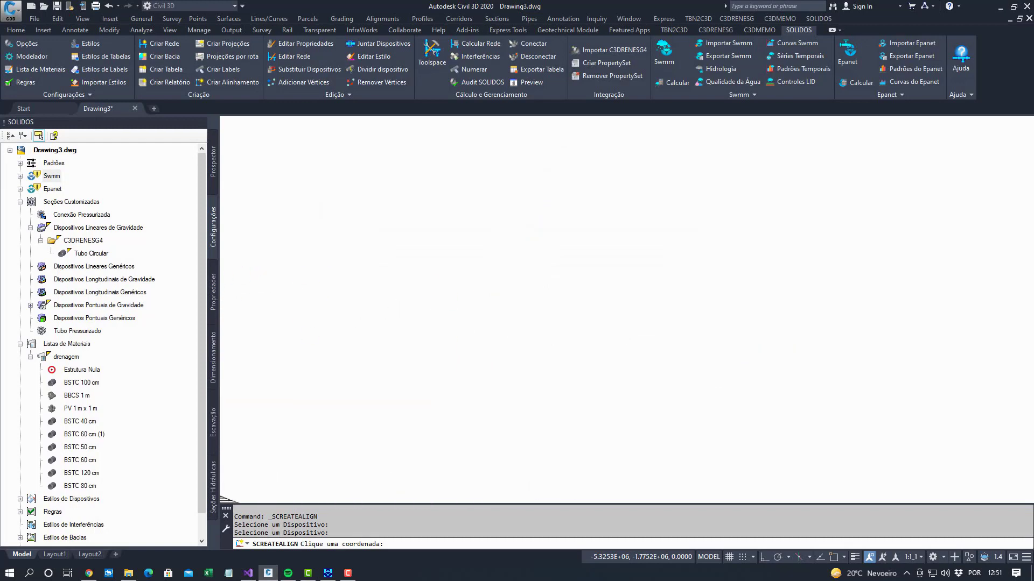
pyautogui.click(492, 311)
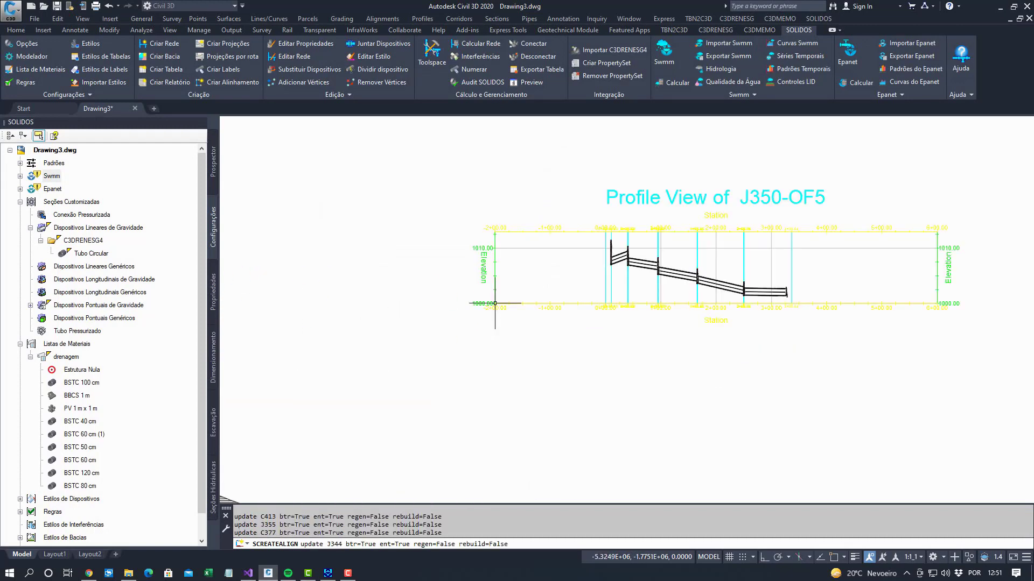
# Examine the pipe slopes and manhole connections along the J350-OF5 profile view, from the first manhole to the outfall
pyautogui.scroll(8, 543, 258)
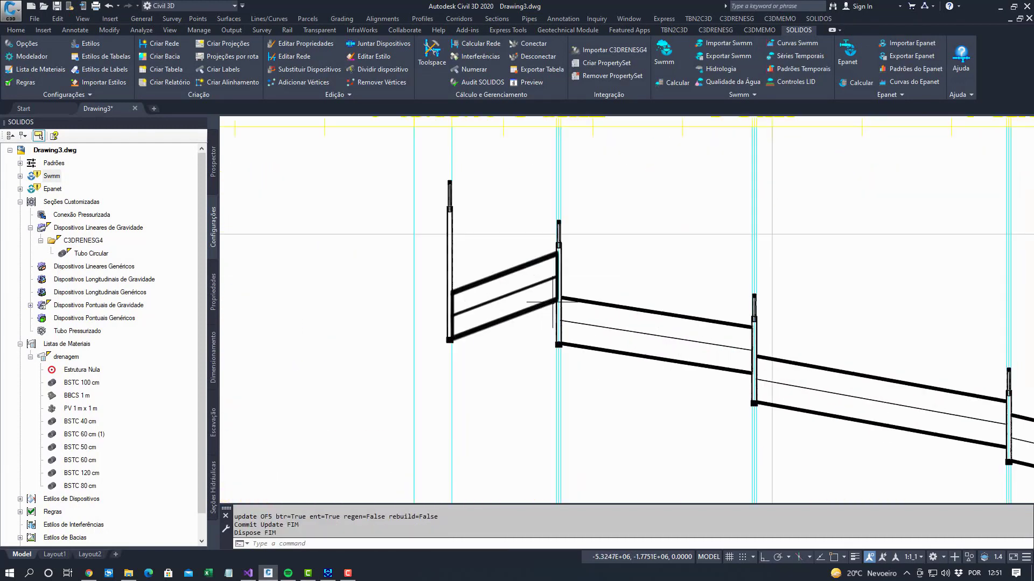
pyautogui.scroll(-4, 459, 354)
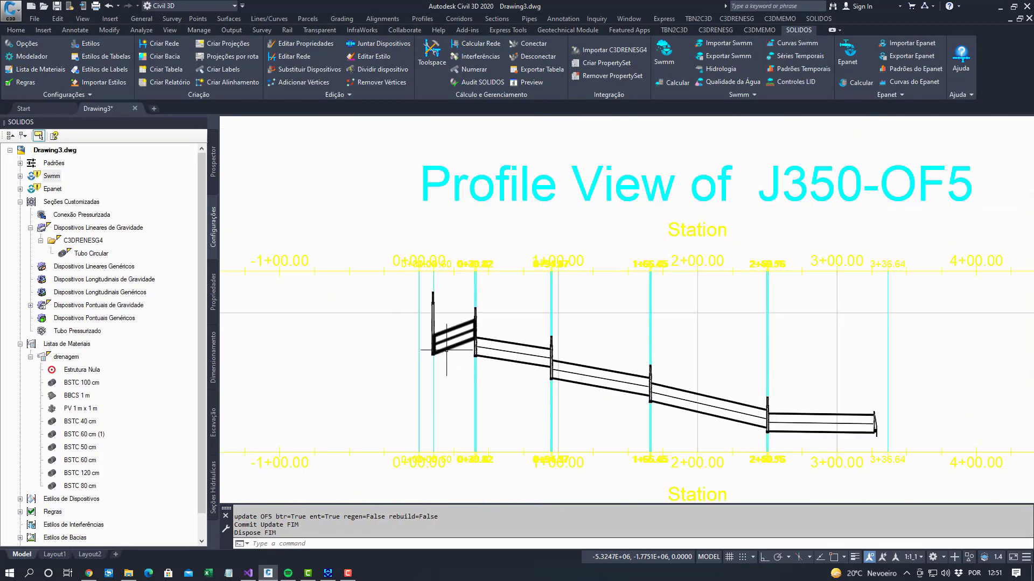
pyautogui.scroll(5, 474, 363)
pyautogui.scroll(-5, 462, 364)
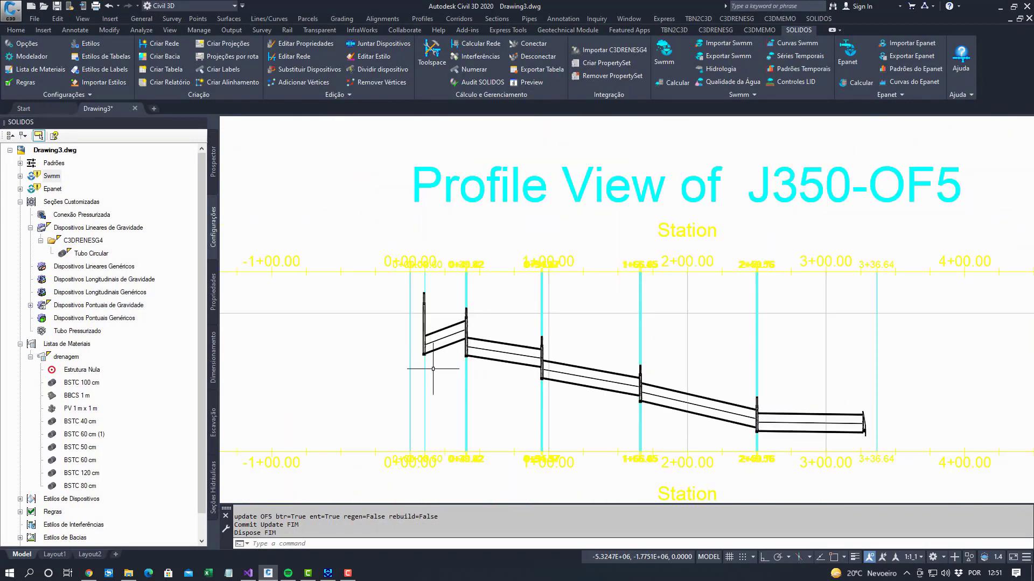
pyautogui.scroll(6, 429, 365)
pyautogui.scroll(-4, 530, 316)
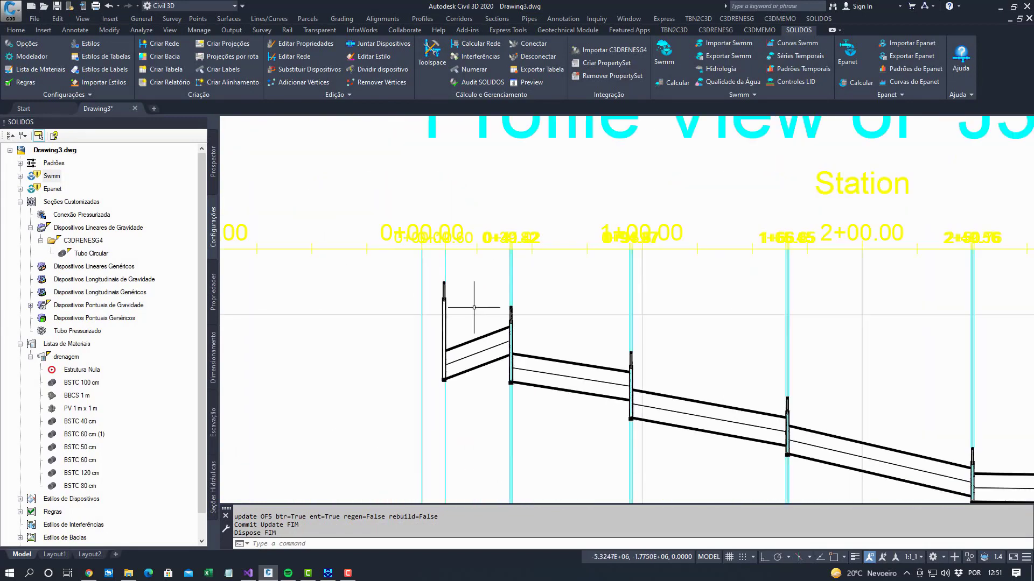
pyautogui.moveTo(864, 420); pyautogui.dragTo(699, 342, button='middle')
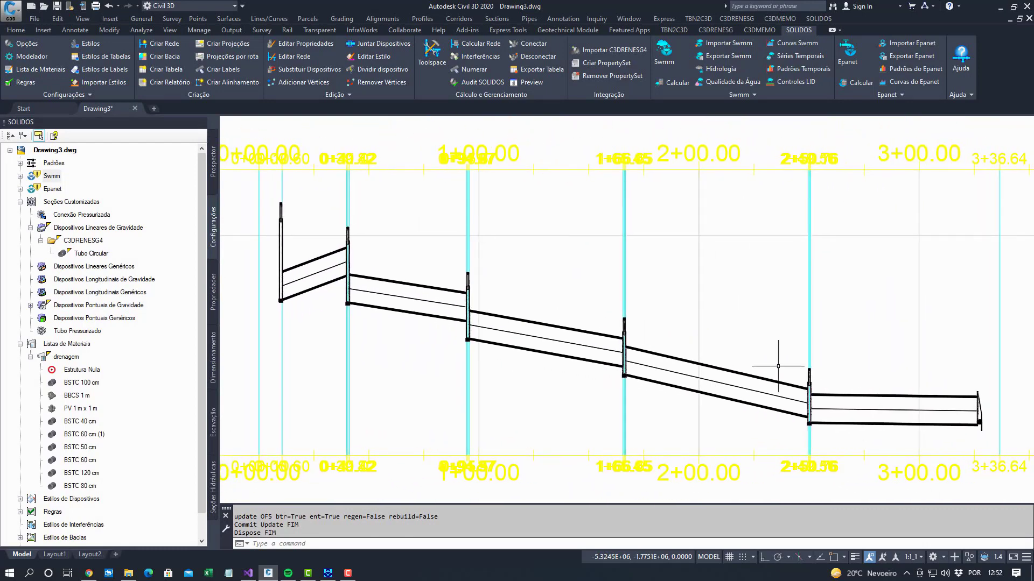
pyautogui.moveTo(902, 377); pyautogui.dragTo(667, 350, button='middle')
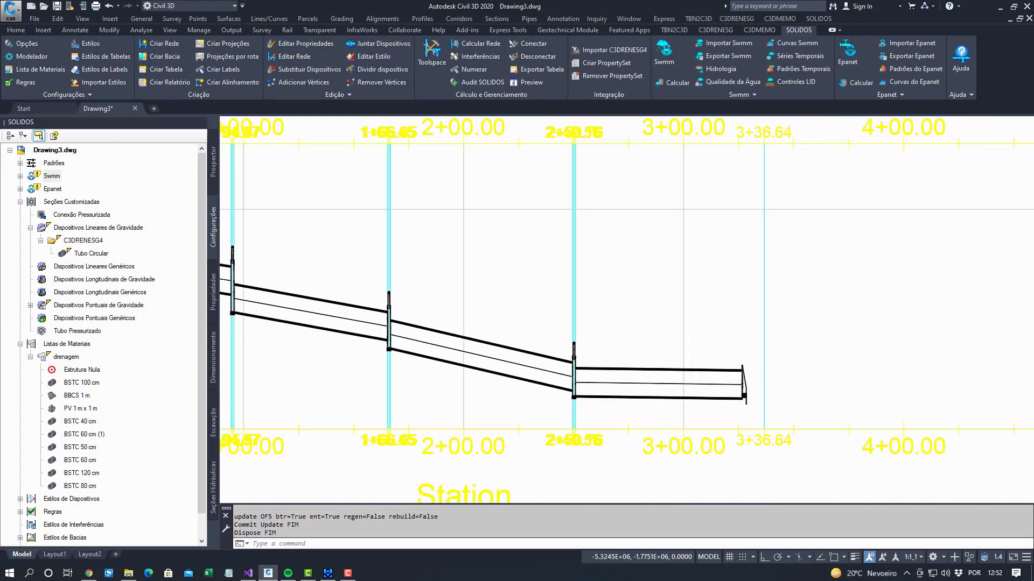
# Inspect the outfall headwall at the end of the profile, select it to check its outline, and clear the selection
pyautogui.scroll(6, 756, 377)
pyautogui.moveTo(749, 419); pyautogui.dragTo(786, 307, button='middle')
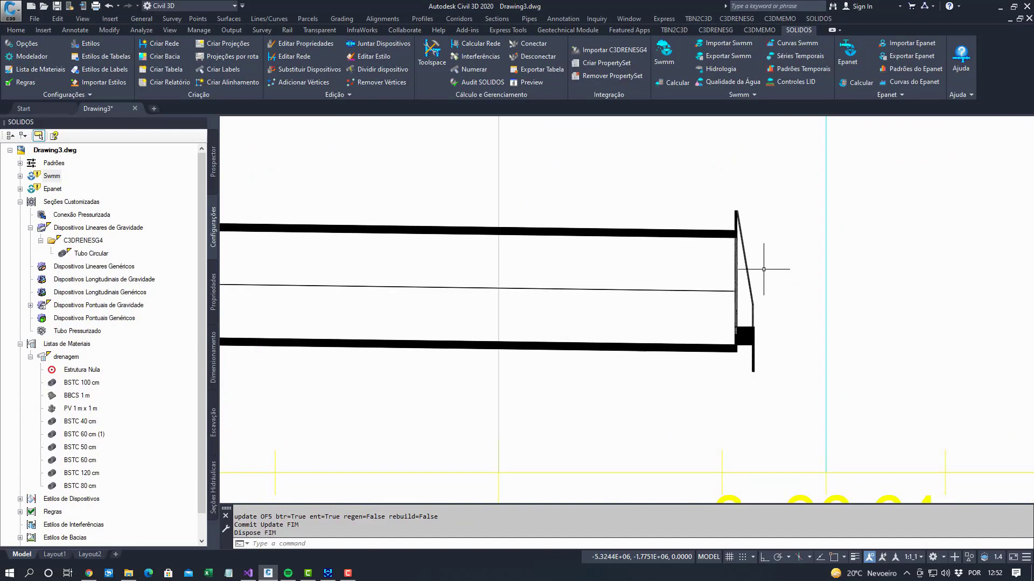
pyautogui.click(749, 280)
pyautogui.click(762, 382)
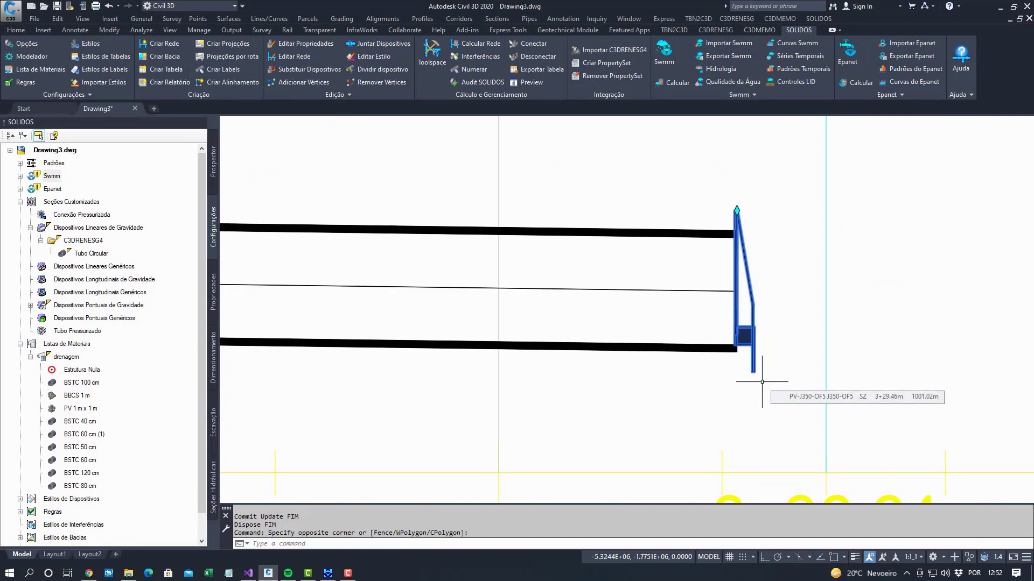
pyautogui.press('Escape')
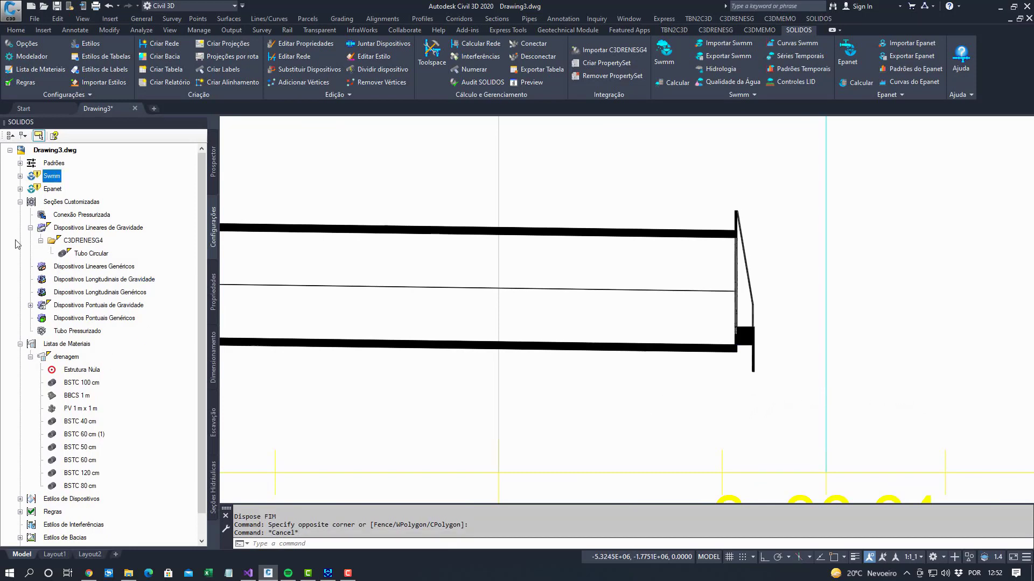
# Preview the PV 1 m x 1 m and BBCS 1 m items in the drenagem material list, then close it without changes
pyautogui.click(20, 202)
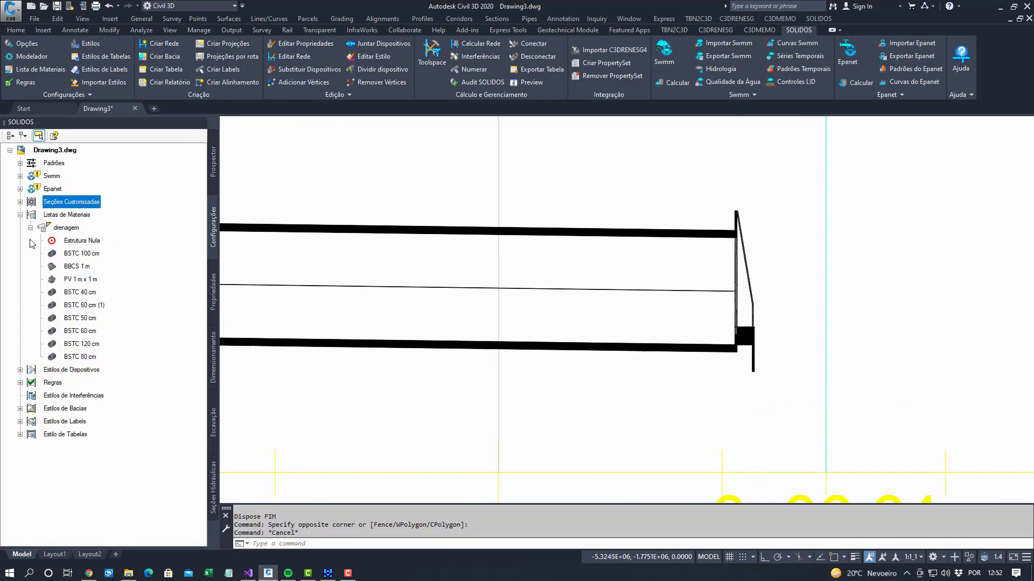
pyautogui.doubleClick(65, 228)
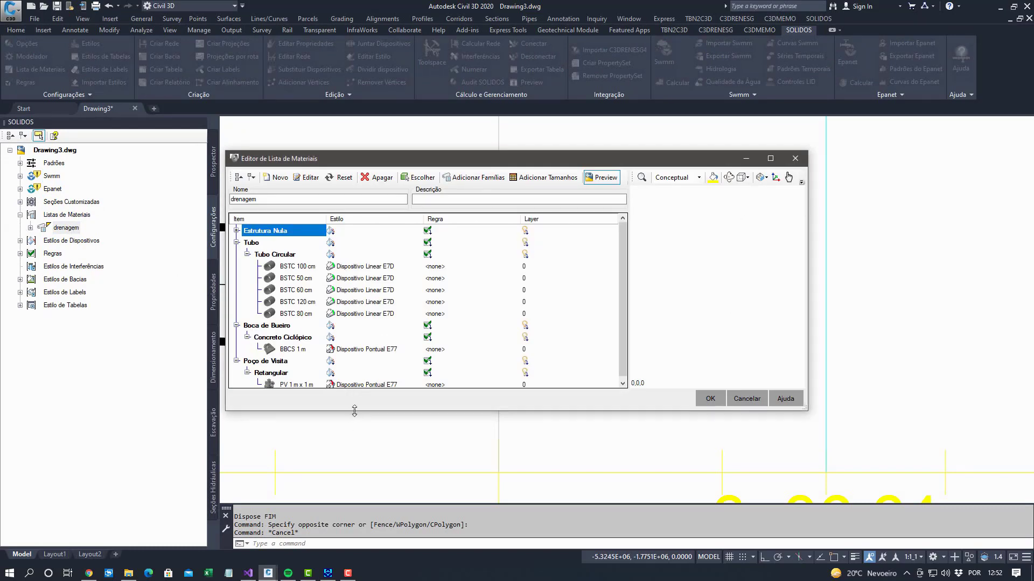
pyautogui.moveTo(354, 411); pyautogui.dragTo(306, 520)
pyautogui.click(294, 386)
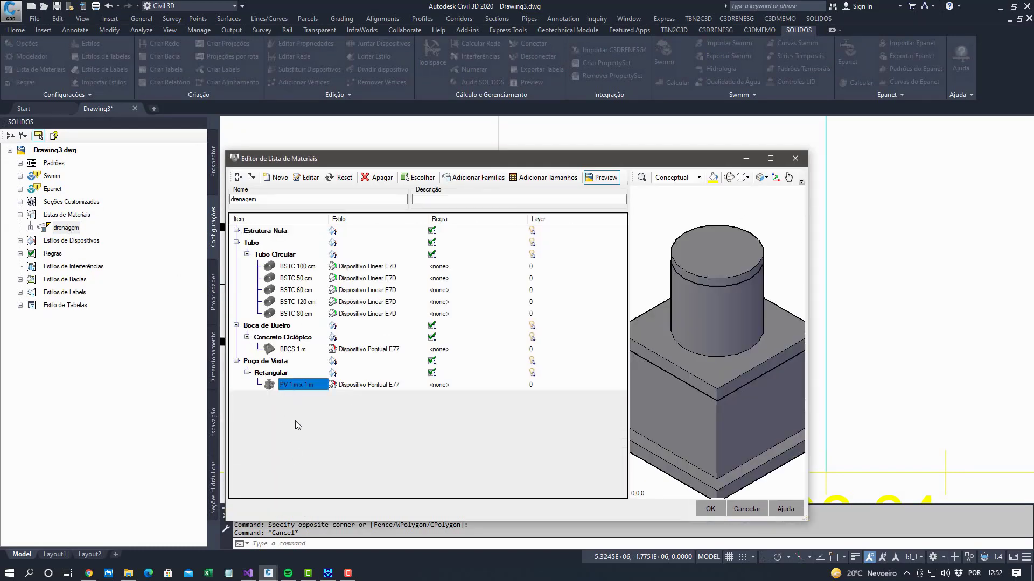
pyautogui.click(299, 351)
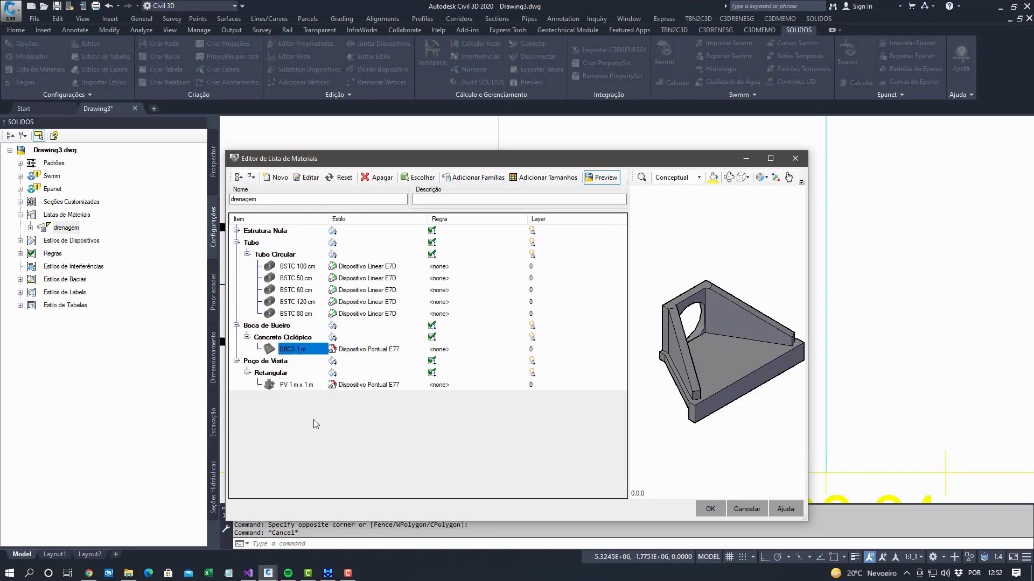
pyautogui.click(747, 508)
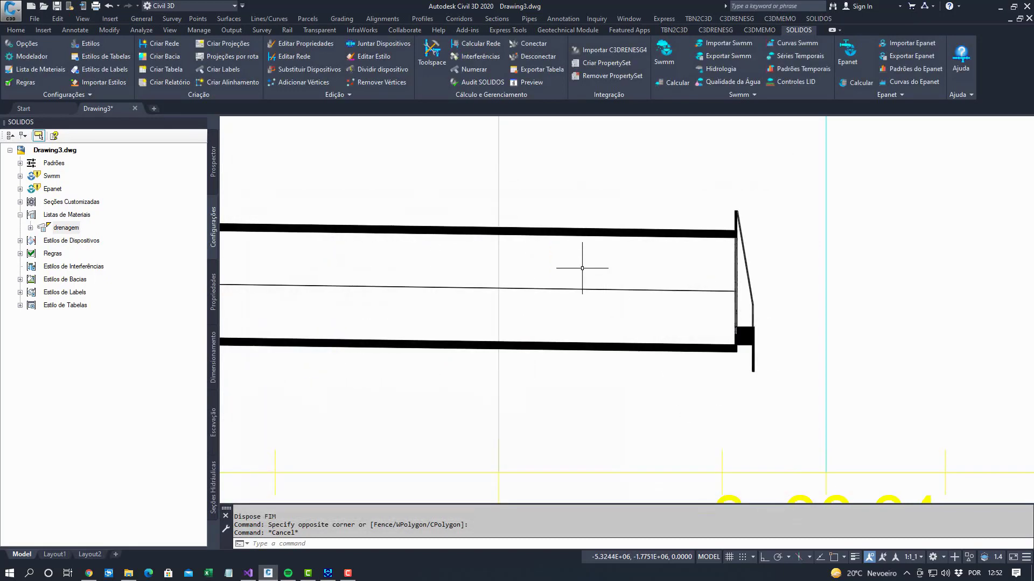
# Check the section height of the last pipe before the outfall in its device properties
pyautogui.click(592, 238)
pyautogui.click(573, 224)
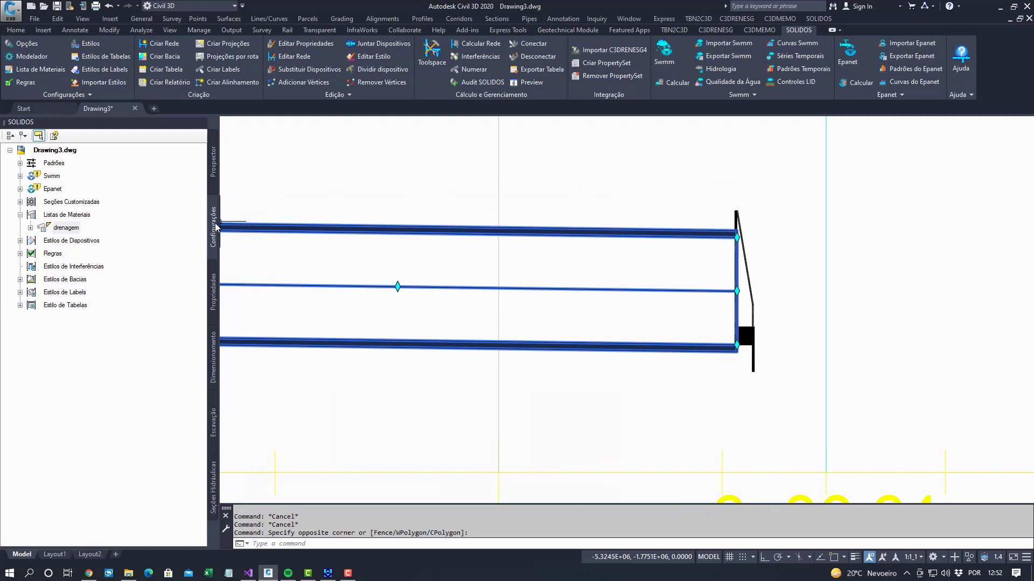
pyautogui.click(215, 287)
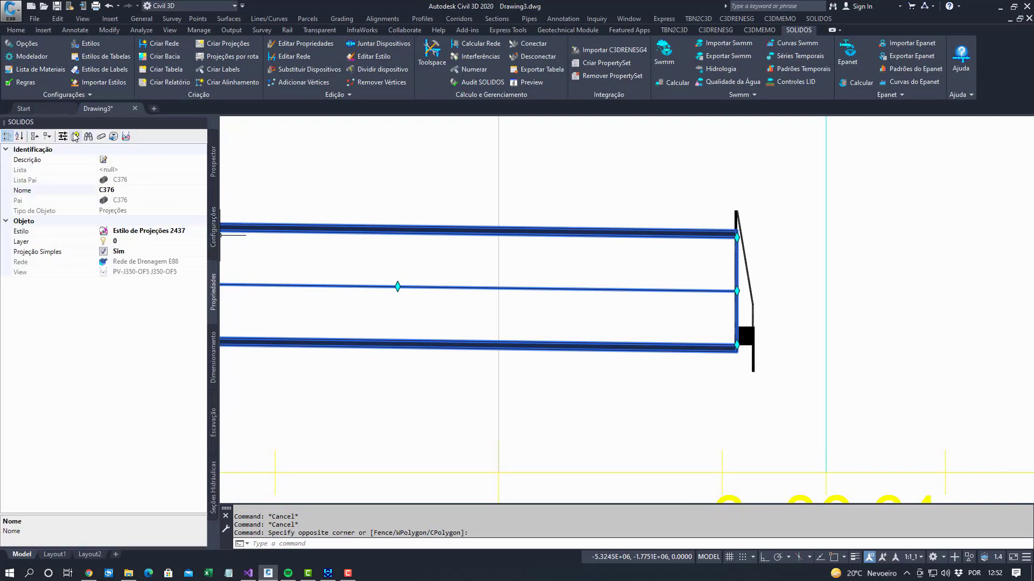
pyautogui.click(101, 137)
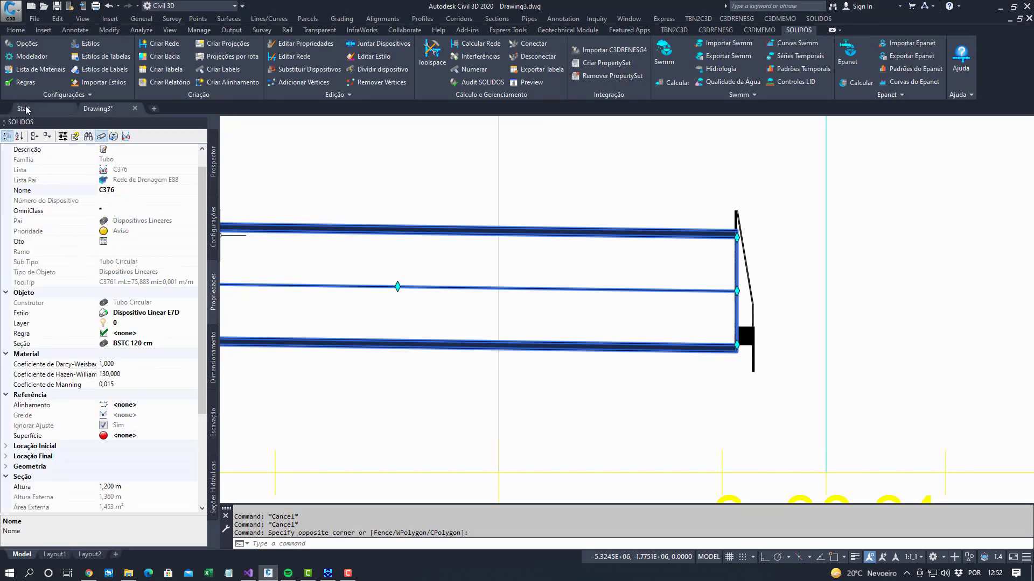
pyautogui.click(34, 136)
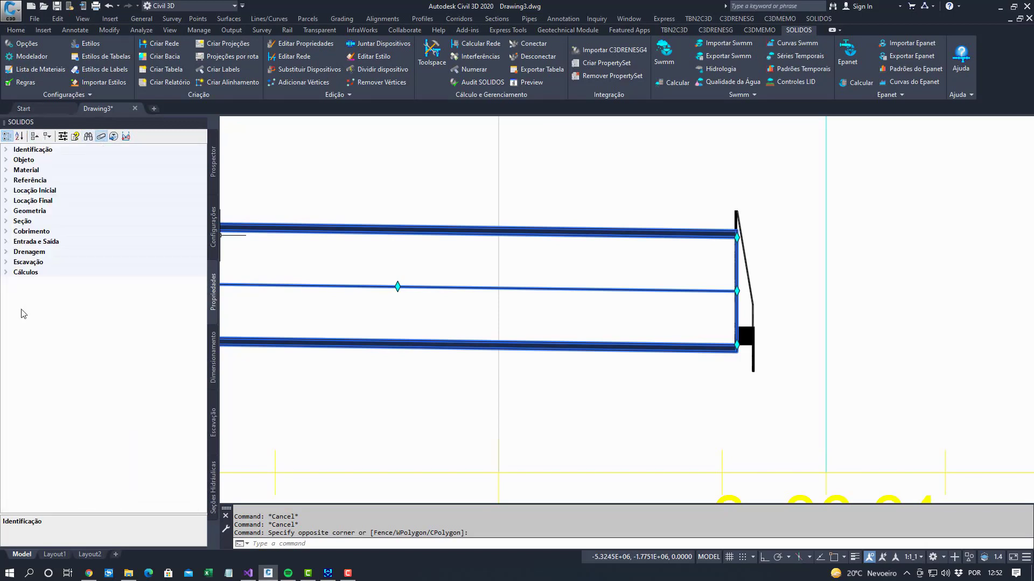
pyautogui.click(5, 221)
pyautogui.click(134, 232)
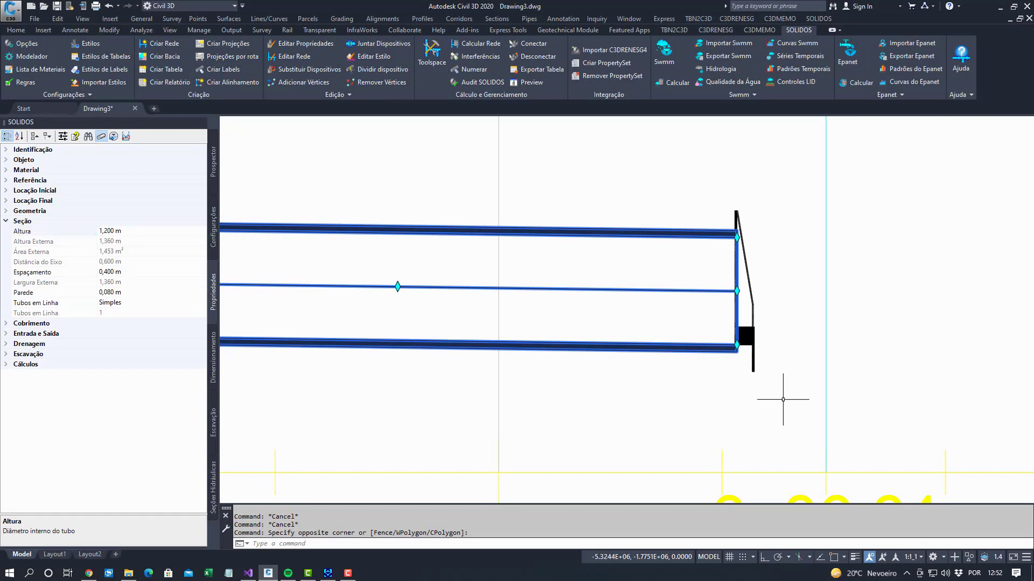
# Check the section dimensions of the outfall headwall in the profile view
pyautogui.press('Escape')
pyautogui.click(744, 261)
pyautogui.scroll(-8, 683, 346)
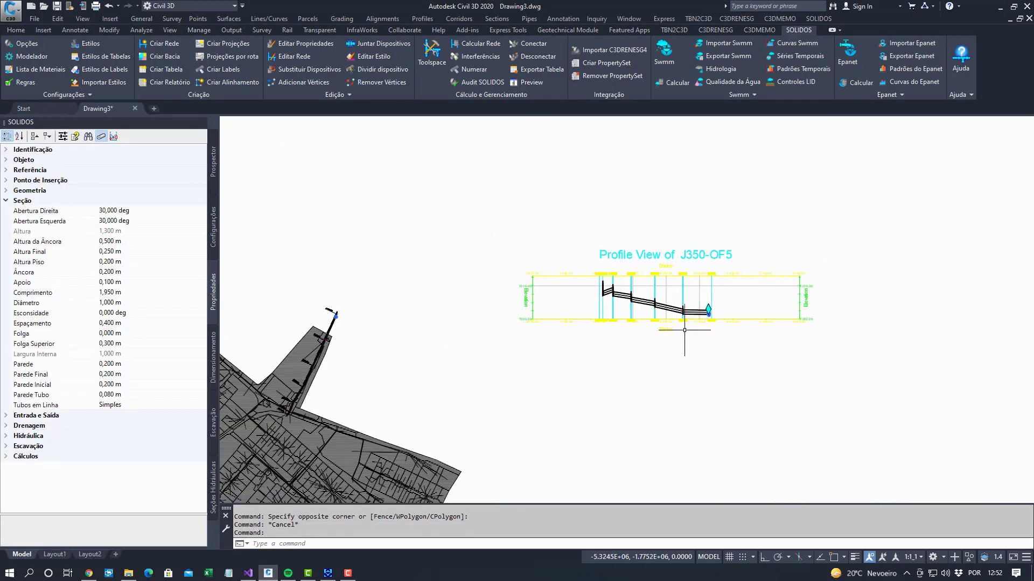
# Select the outfall headwall in plan and start swapping its device with the SSWAP command
pyautogui.scroll(2, 513, 275)
pyautogui.scroll(6, 514, 275)
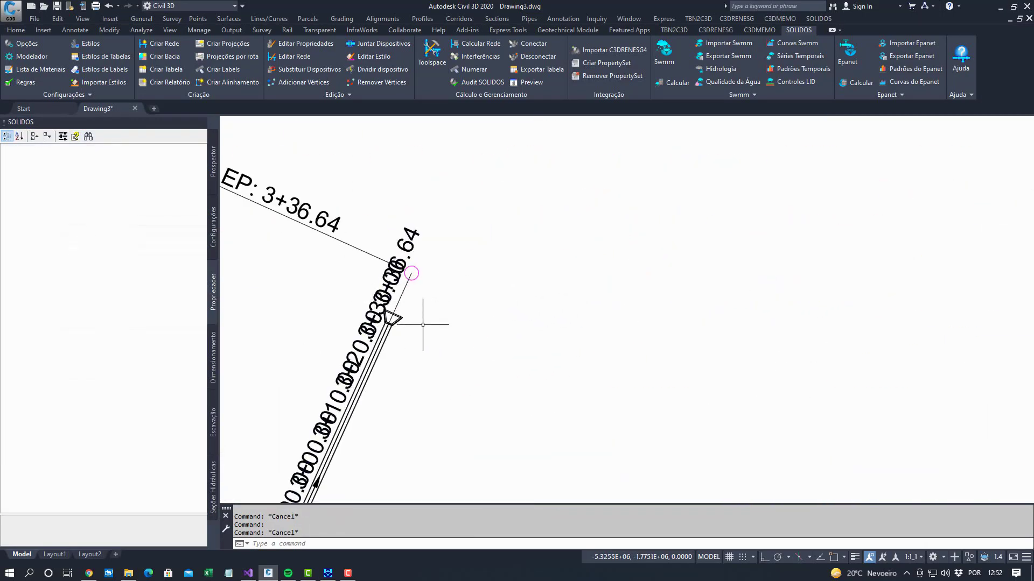
pyautogui.write('SS')
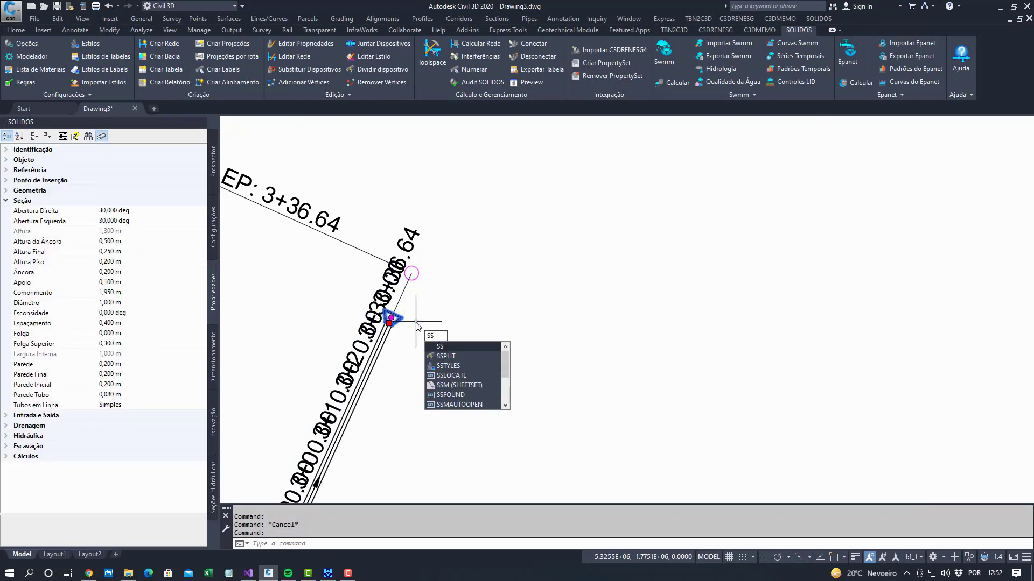
pyautogui.write('W')
pyautogui.press('Return')
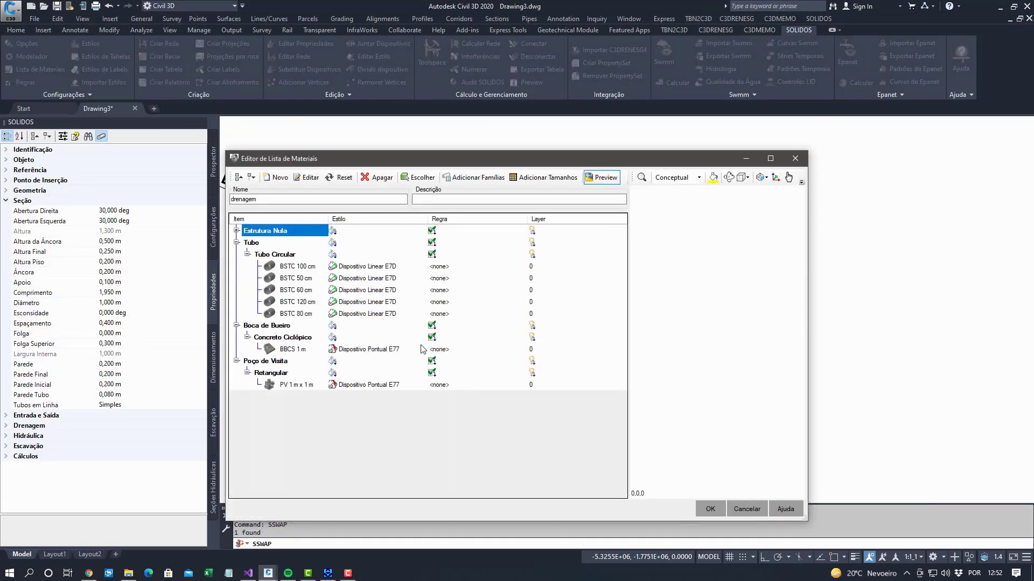
# Create a new headwall item based on BBCS 1 m in the drenagem list and set its Diâmetro to 1.2 m
pyautogui.click(298, 350)
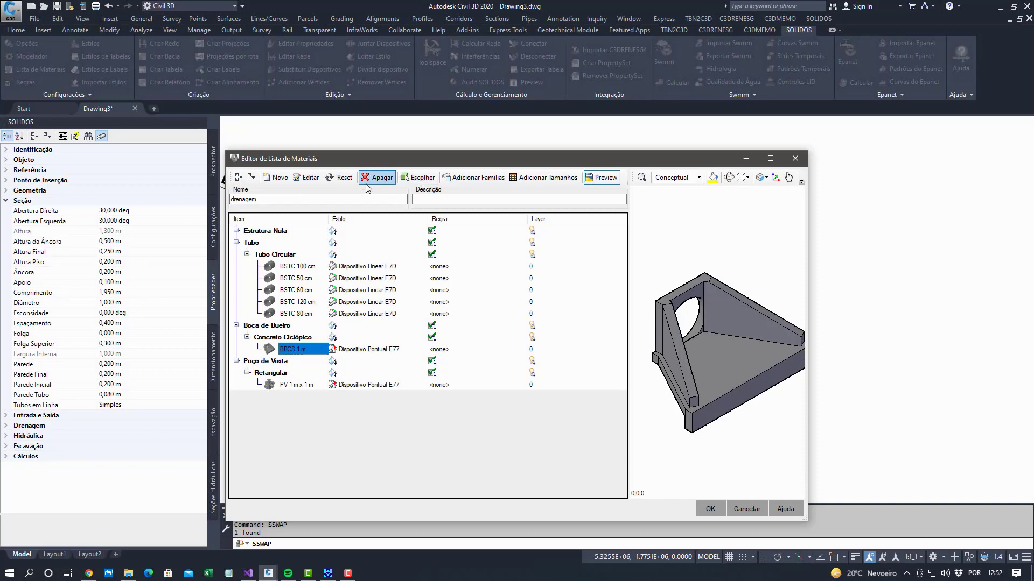
pyautogui.click(280, 177)
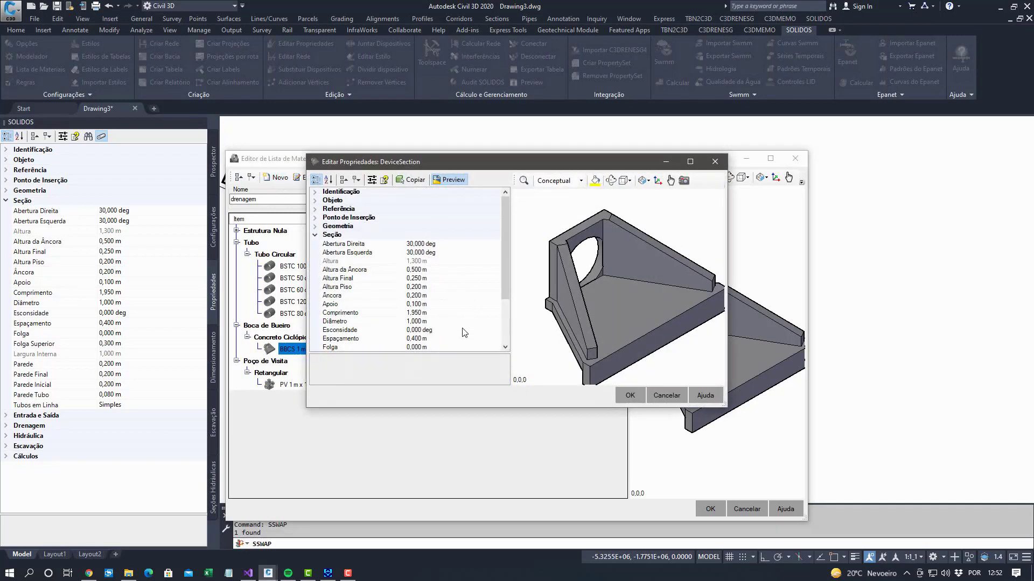
pyautogui.moveTo(502, 253)
pyautogui.mouseDown()
pyautogui.moveTo(505, 296)
pyautogui.moveTo(505, 263)
pyautogui.mouseUp()
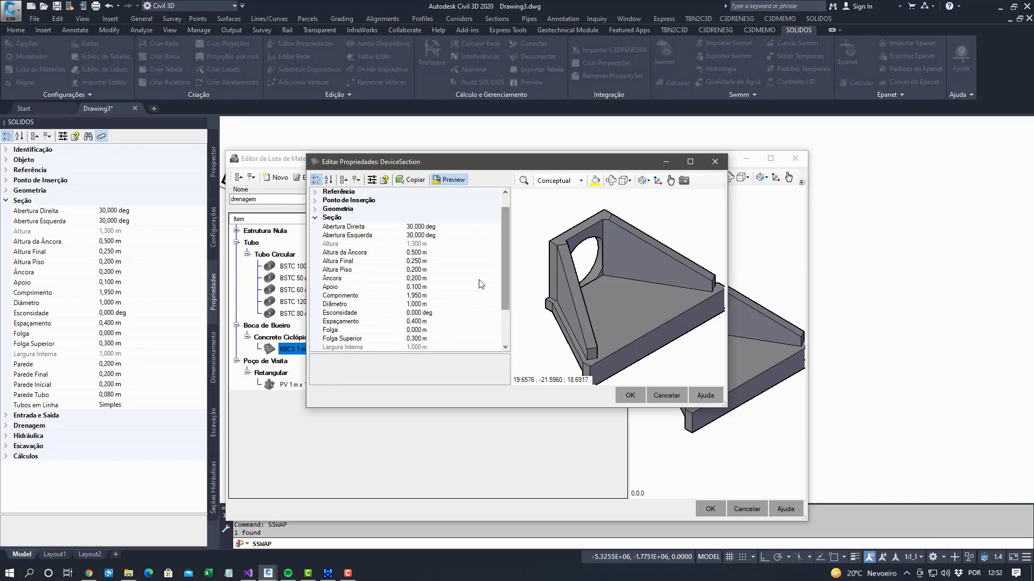
pyautogui.click(362, 279)
pyautogui.click(440, 244)
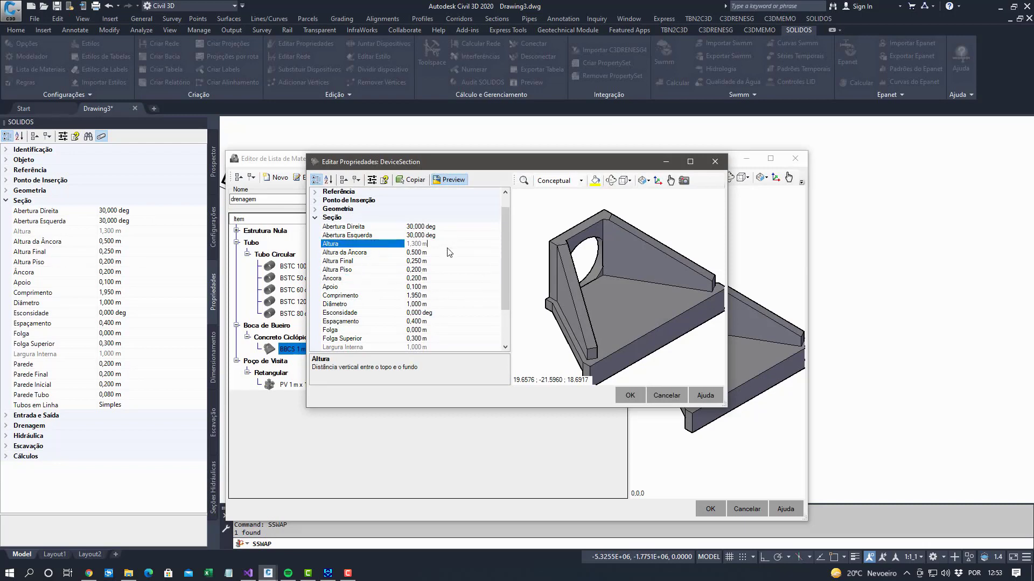
pyautogui.click(372, 296)
pyautogui.click(373, 304)
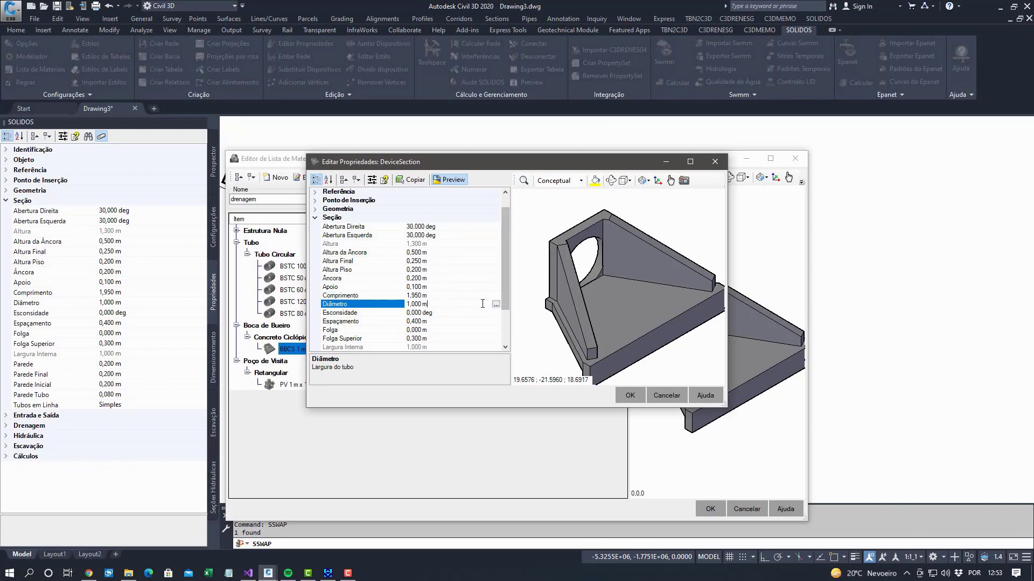
pyautogui.click(361, 306)
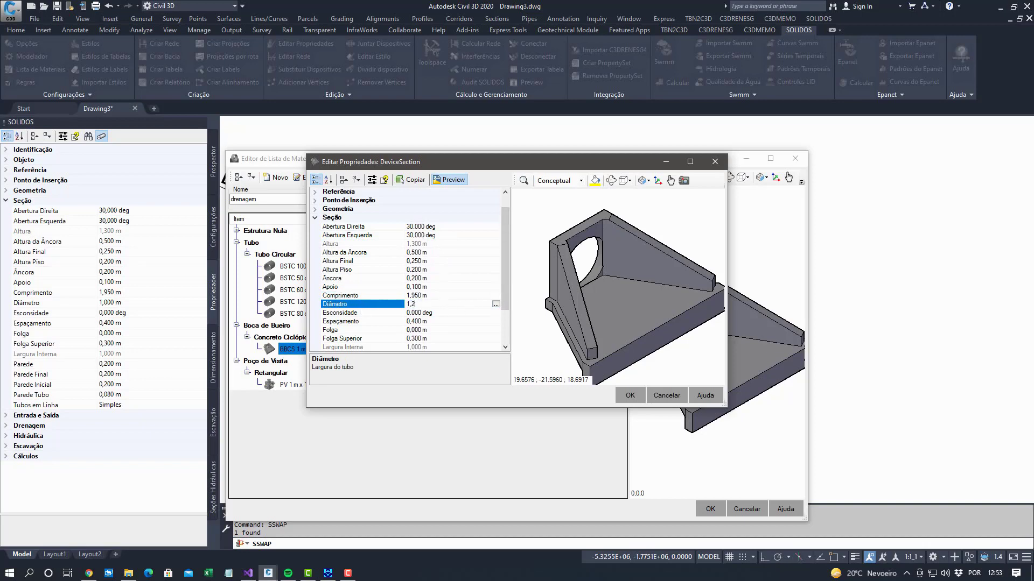
pyautogui.press('Return')
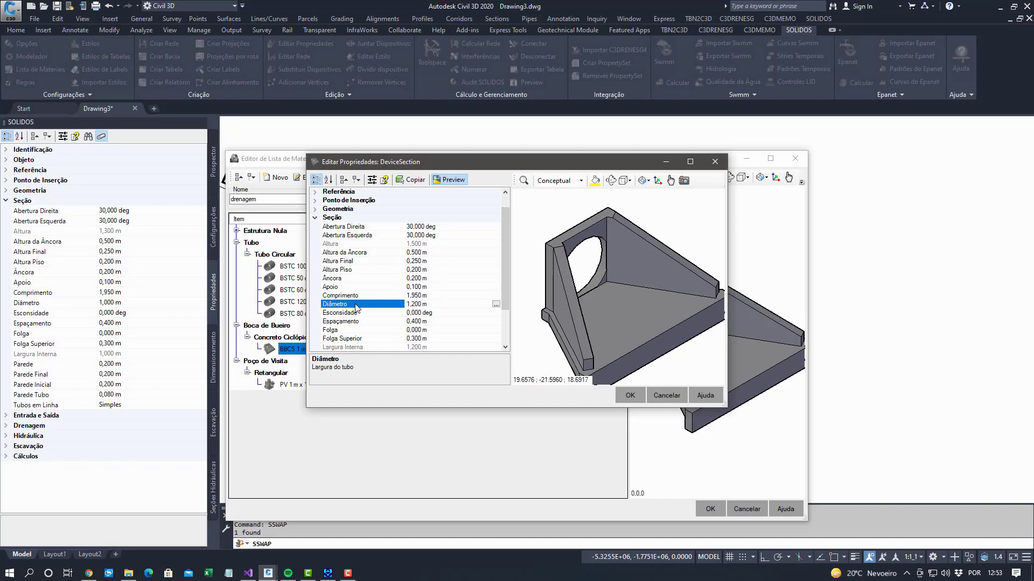
# Set the new headwall's Comprimento to 2.5 m and accept its section properties
pyautogui.scroll(-3, 355, 311)
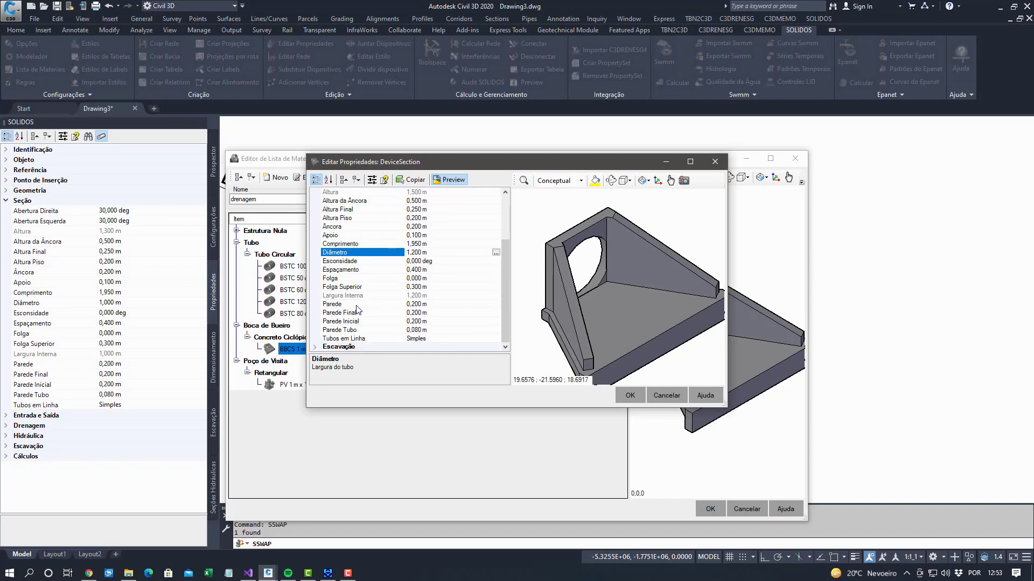
pyautogui.click(372, 270)
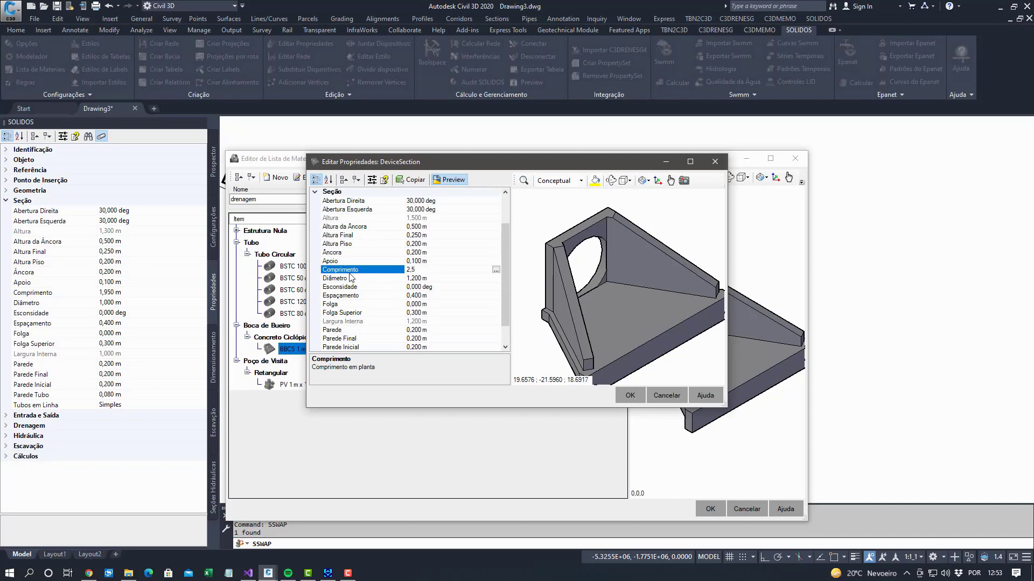
pyautogui.write('2,5')
pyautogui.press('Return')
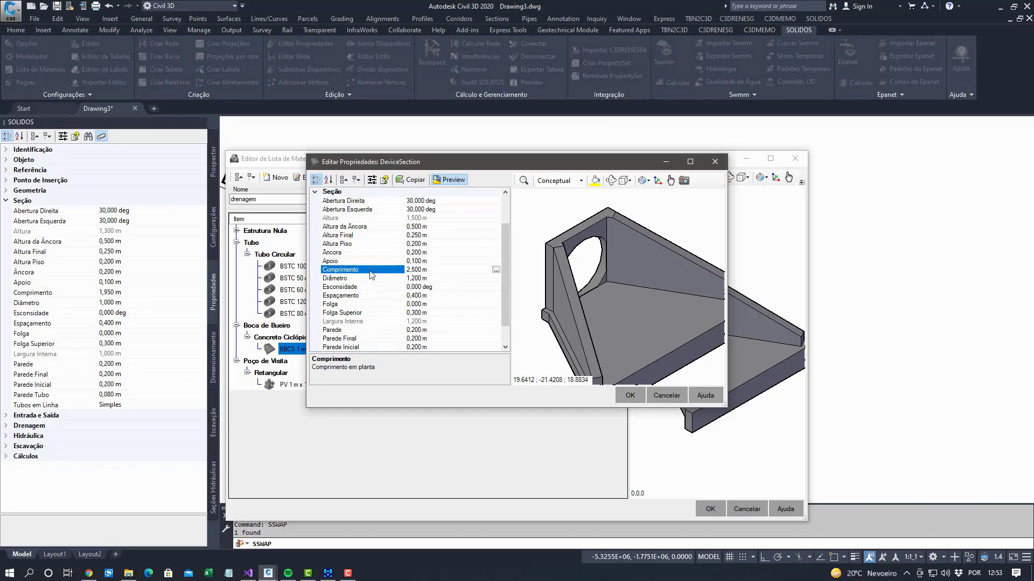
pyautogui.click(630, 396)
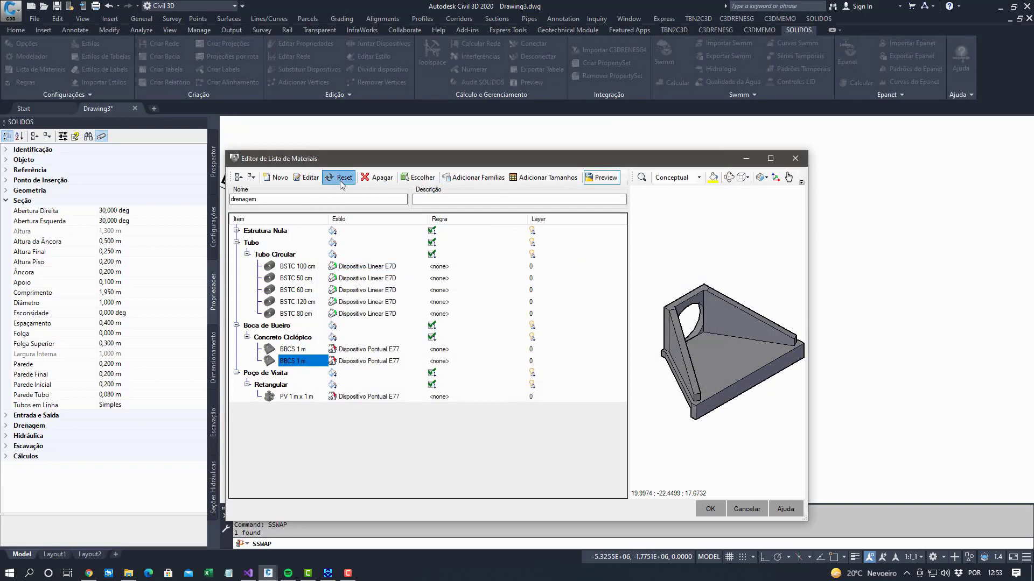
# Compare the two BBCS headwall items, swap the outfall headwall for the new 1.2 m one, and check it in the profile view
pyautogui.click(307, 351)
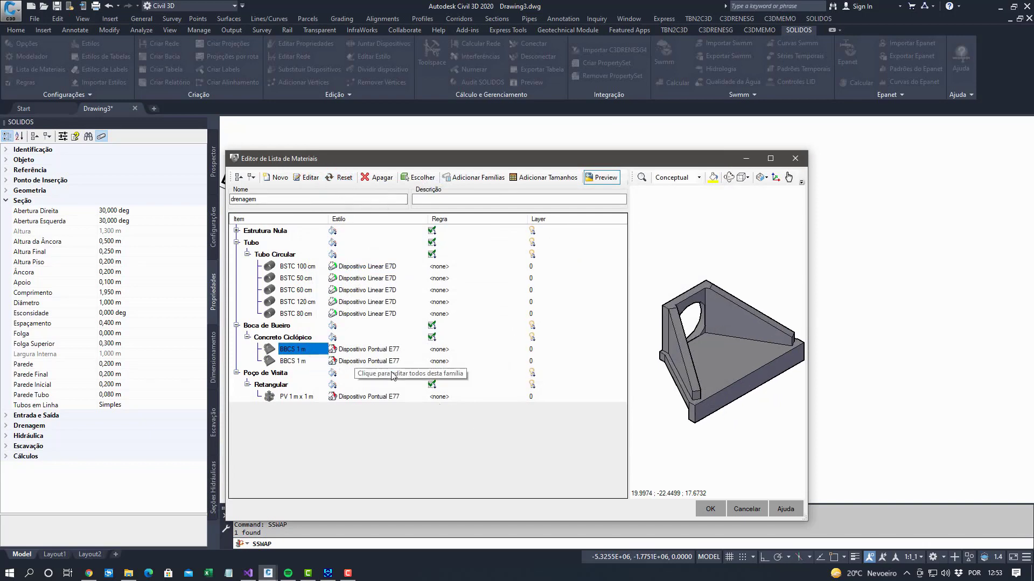
pyautogui.click(300, 362)
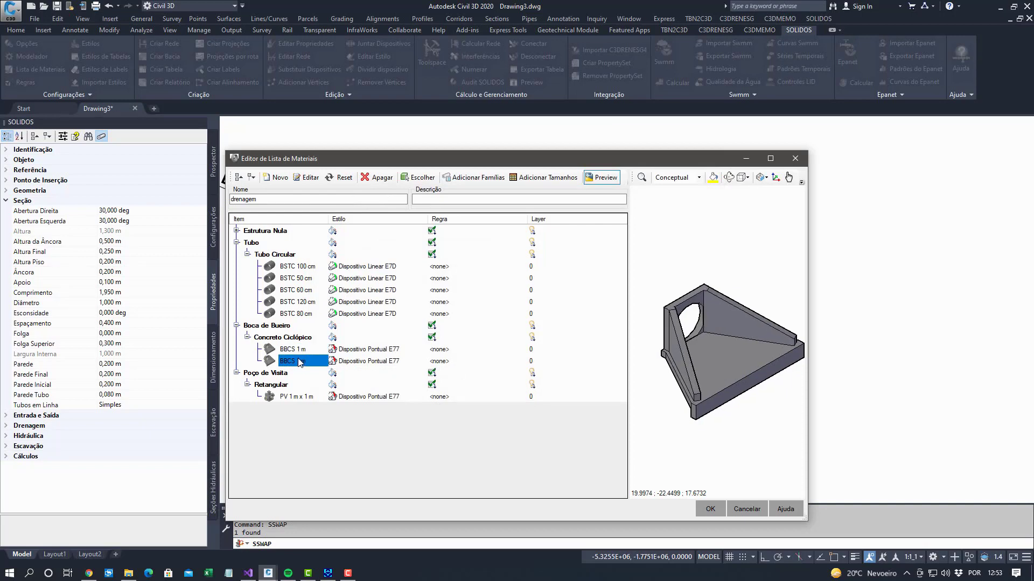
pyautogui.click(710, 509)
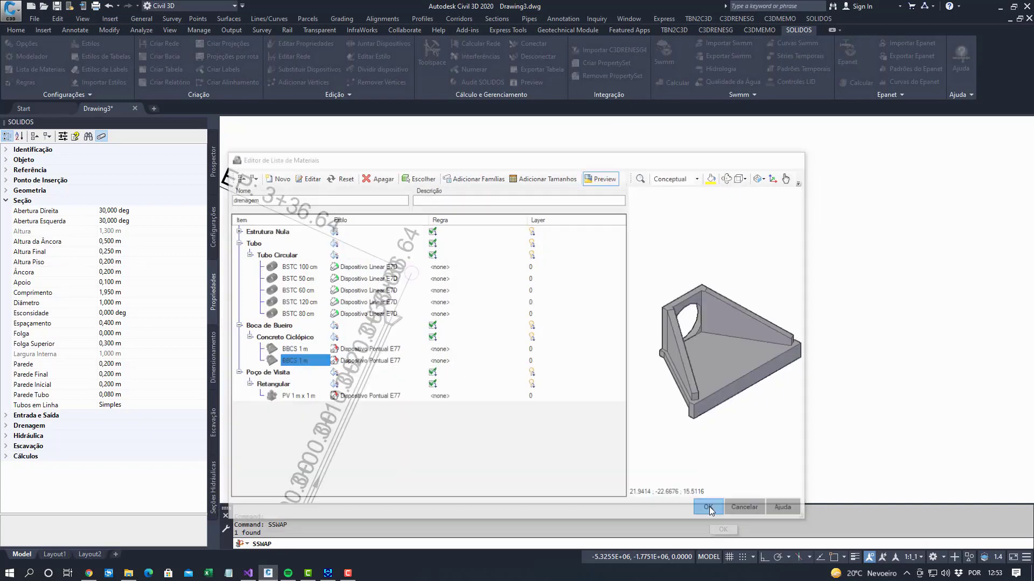
pyautogui.moveTo(295, 254)
pyautogui.mouseDown(button='middle')
pyautogui.moveTo(325, 302)
pyautogui.moveTo(538, 321)
pyautogui.mouseUp(button='middle')
pyautogui.scroll(4, 538, 322)
pyautogui.scroll(-10, 525, 342)
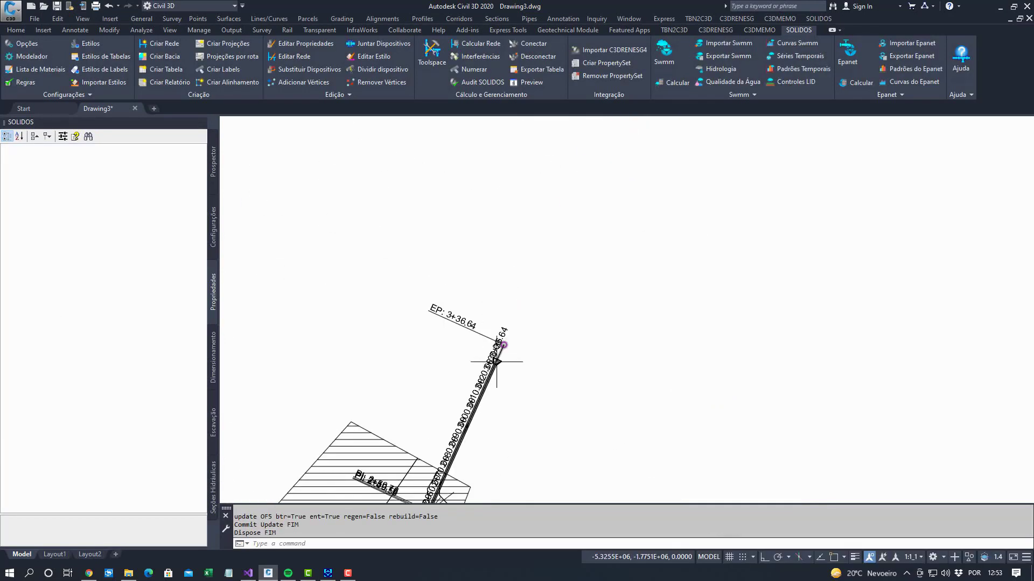
pyautogui.scroll(10, 733, 346)
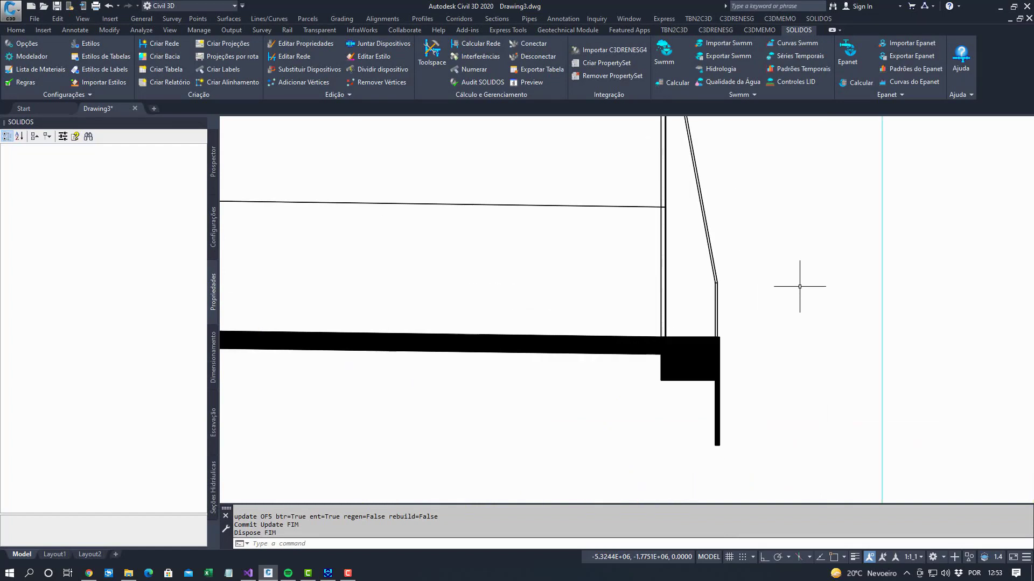
pyautogui.scroll(-3, 800, 283)
# Open the custom DER-SP section Boca de Bueiro de Concreto Ciclópico in the Solids Builder
pyautogui.click(214, 233)
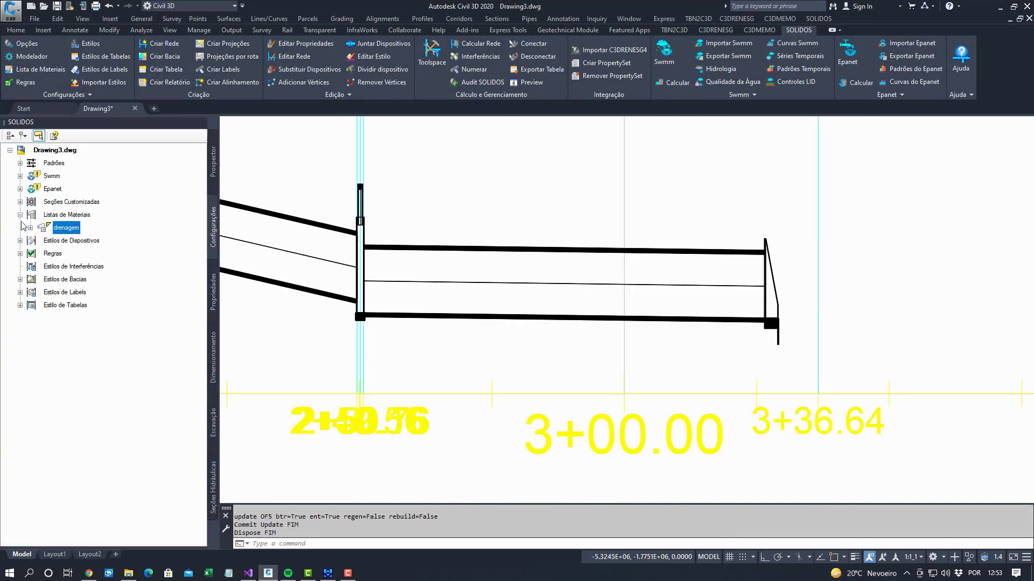
pyautogui.click(20, 202)
pyautogui.click(40, 241)
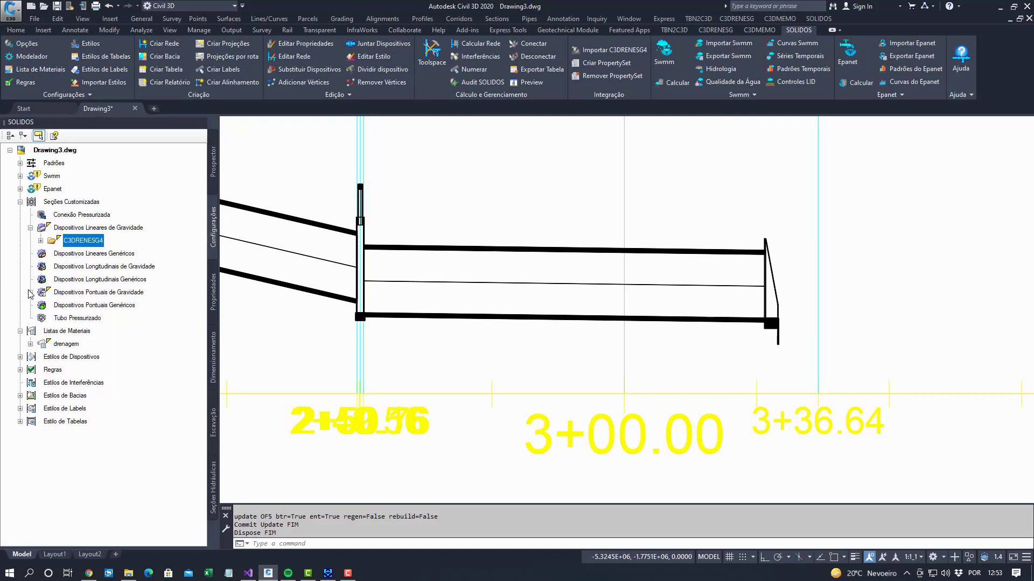
pyautogui.click(31, 292)
pyautogui.click(98, 334)
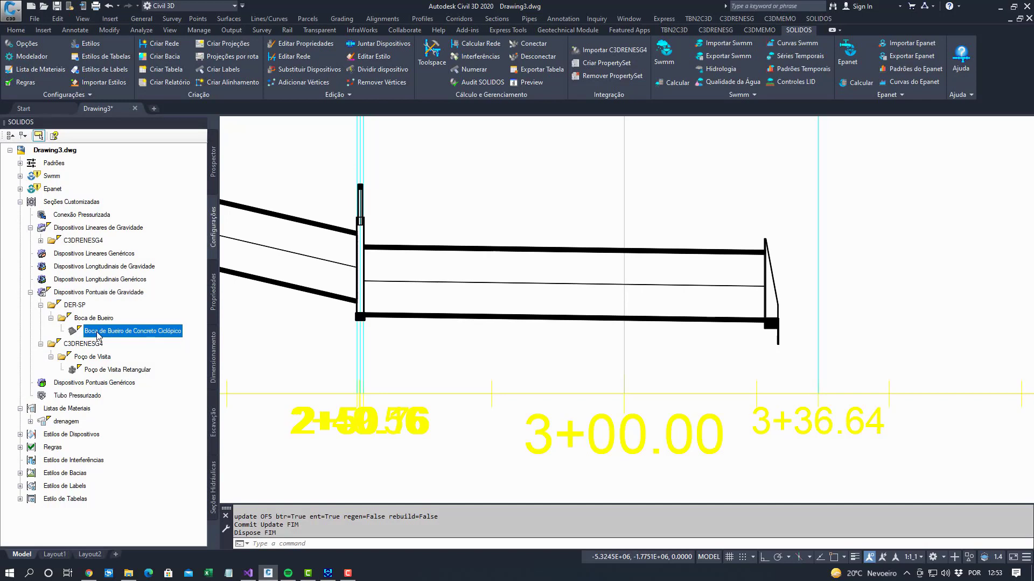
pyautogui.doubleClick(98, 331)
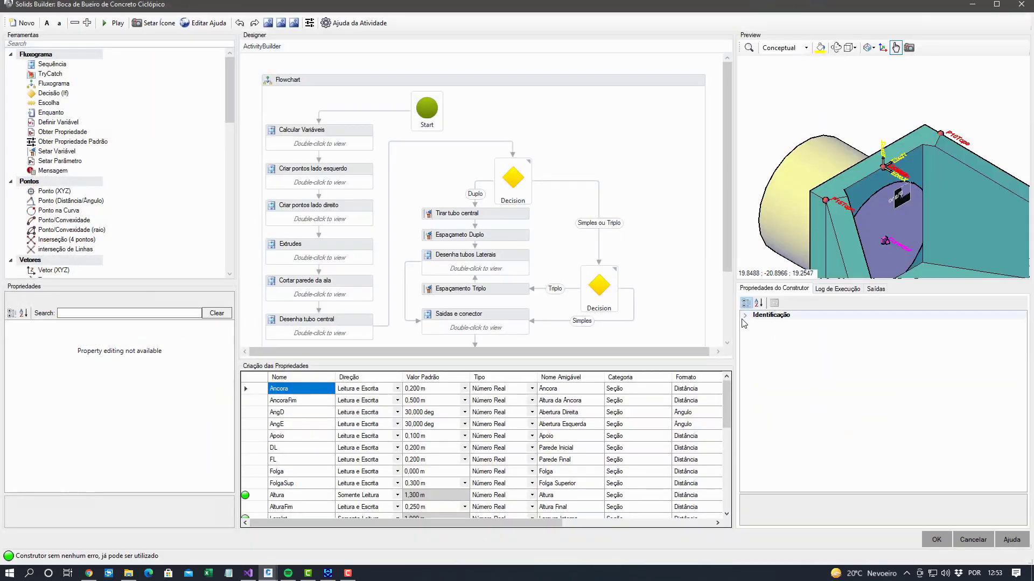
# Change the Diâmetro unit to cm in the section's Template de Nome and save the section
pyautogui.click(744, 317)
pyautogui.click(816, 419)
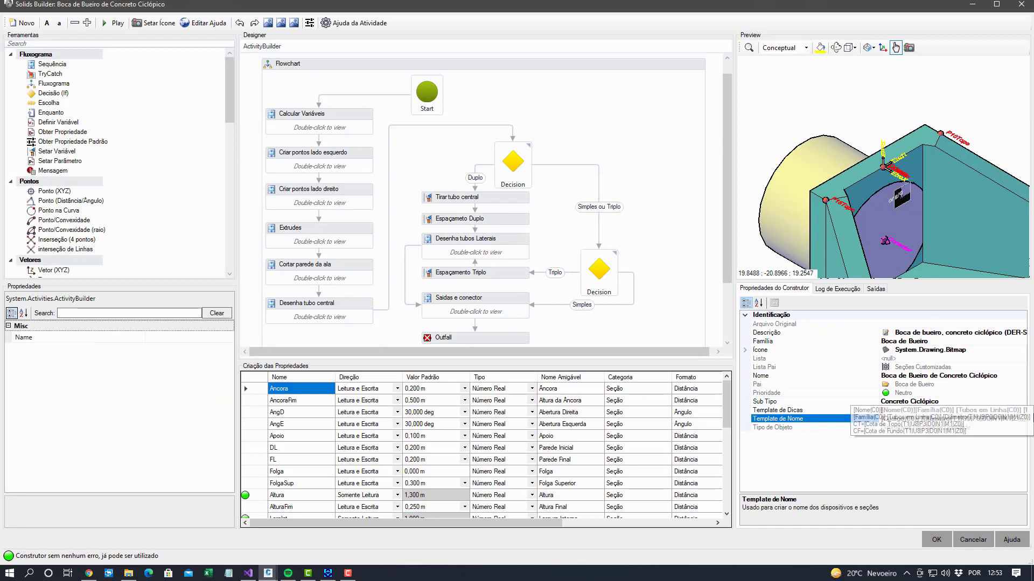
pyautogui.click(1023, 420)
pyautogui.click(605, 247)
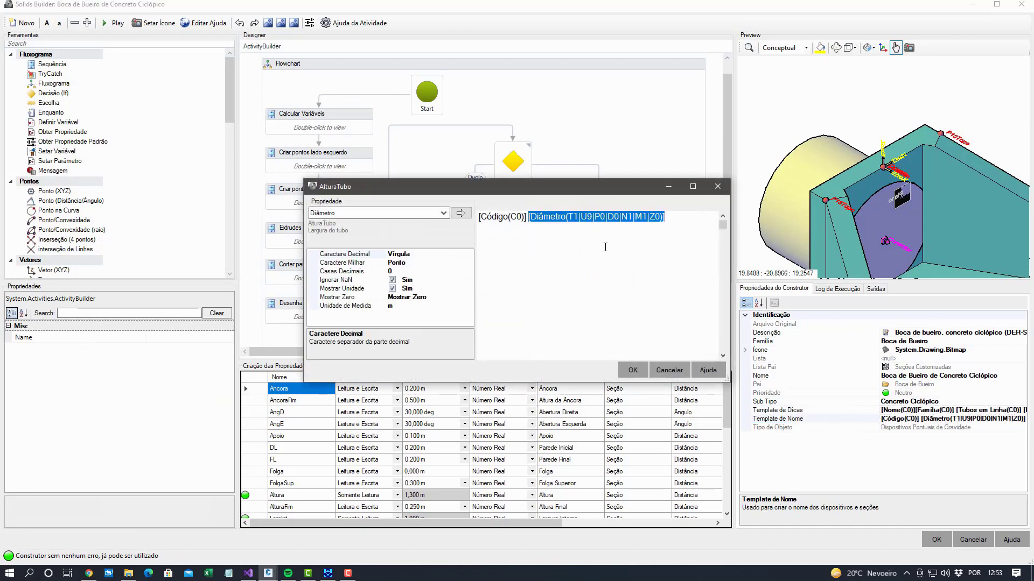
pyautogui.click(428, 308)
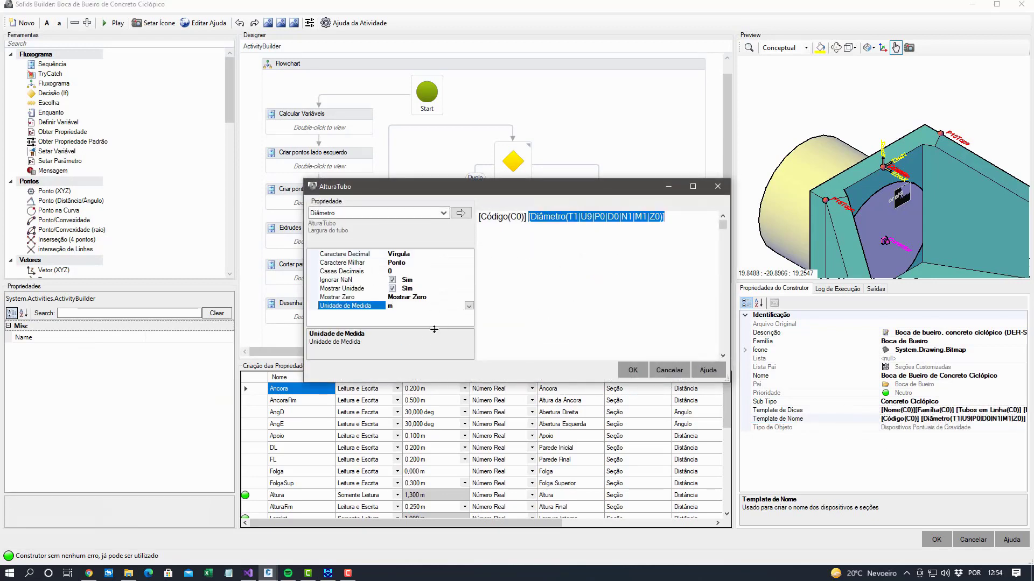
pyautogui.click(468, 306)
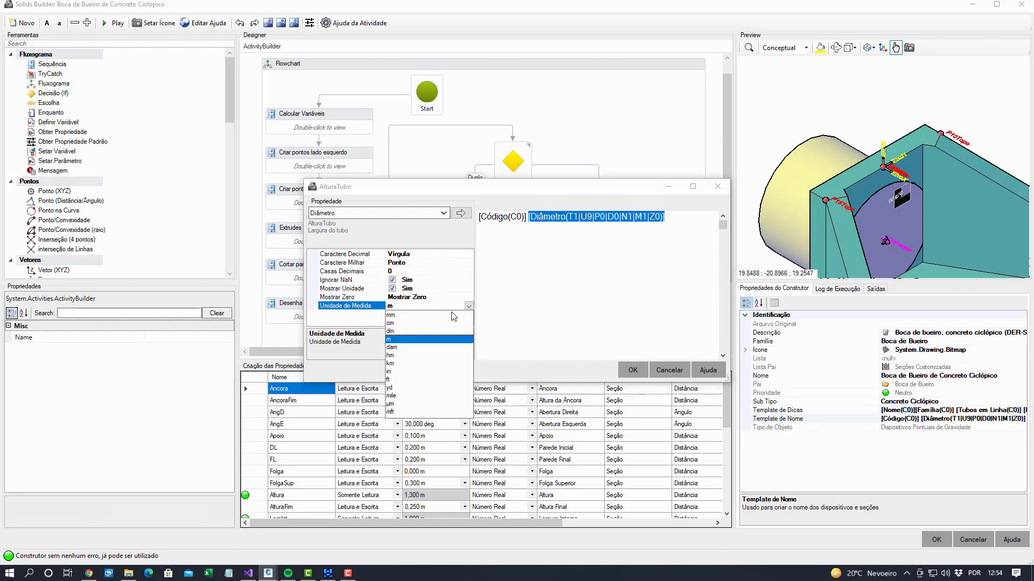
pyautogui.click(392, 323)
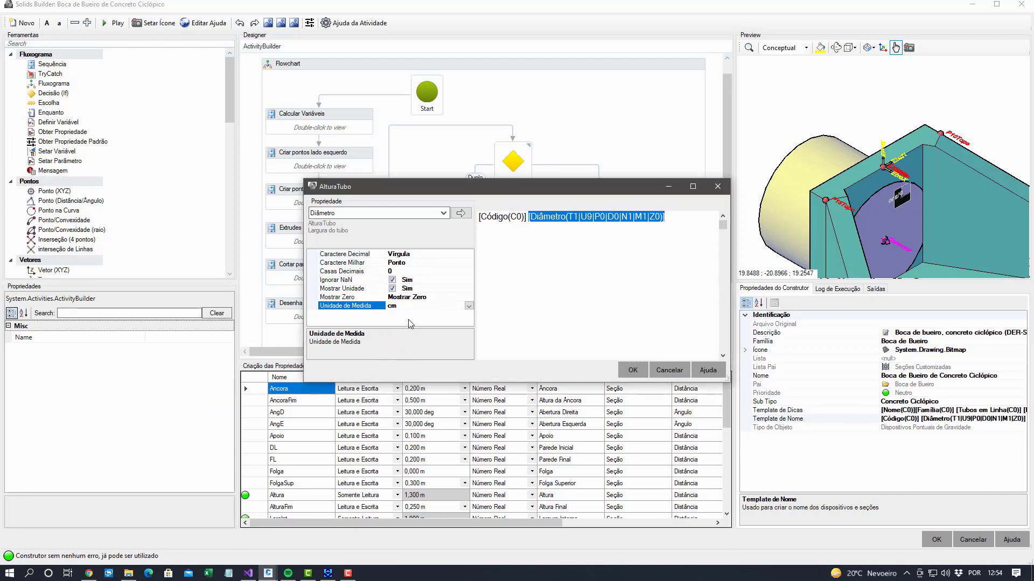
pyautogui.click(460, 214)
pyautogui.click(632, 371)
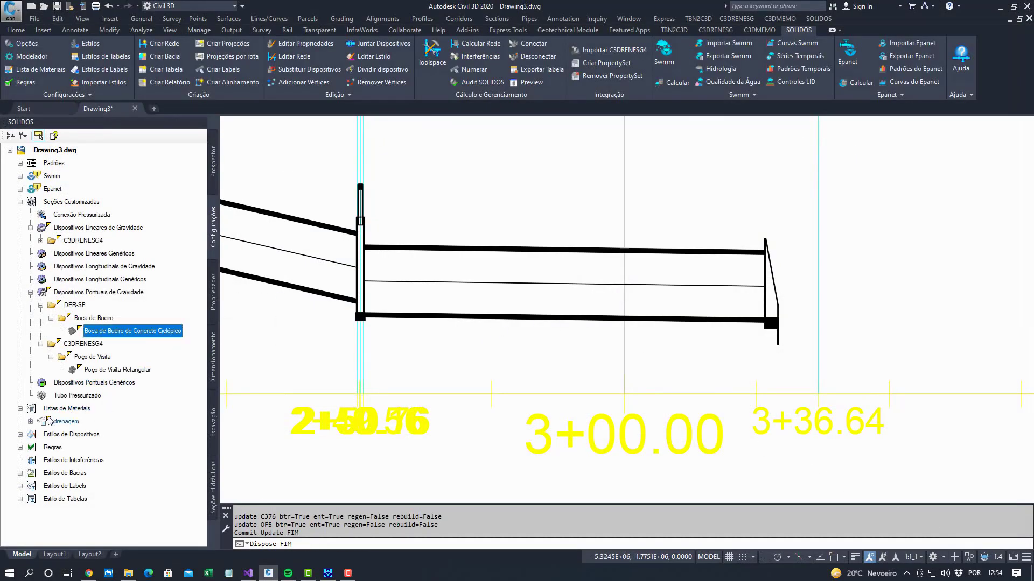
# Reset both Boca de Bueiro items in the drenagem material list to apply the updated name template, and save the list
pyautogui.click(31, 422)
pyautogui.scroll(-1, 128, 394)
pyautogui.scroll(-1, 132, 393)
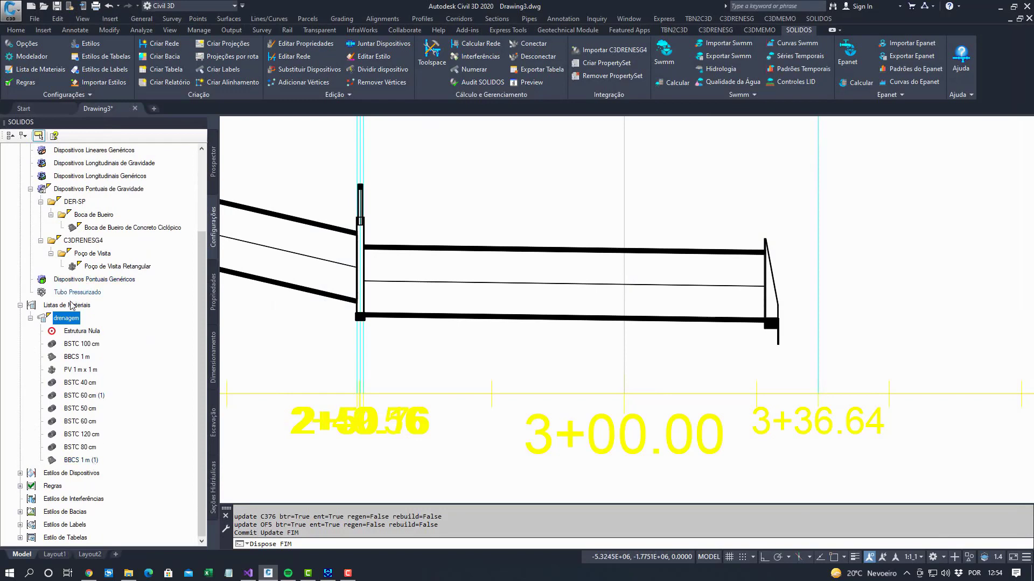
pyautogui.doubleClick(71, 319)
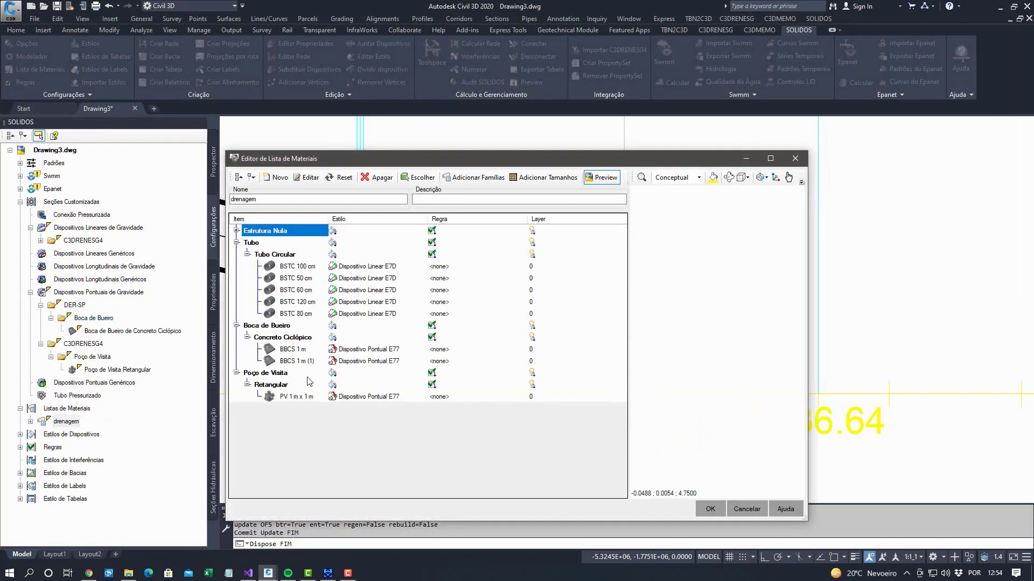
pyautogui.click(309, 361)
pyautogui.click(349, 180)
pyautogui.click(300, 350)
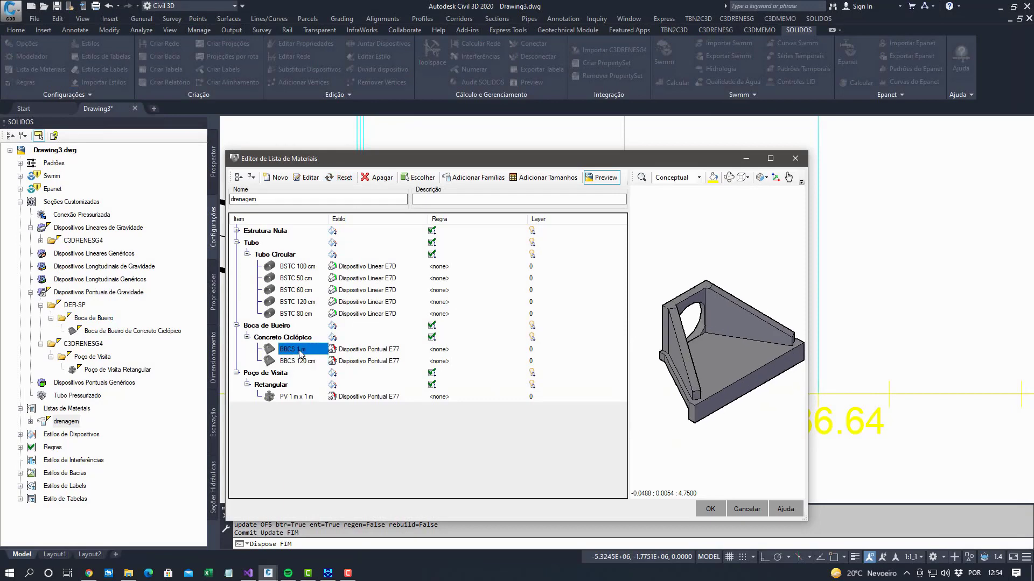
pyautogui.click(340, 178)
pyautogui.click(710, 509)
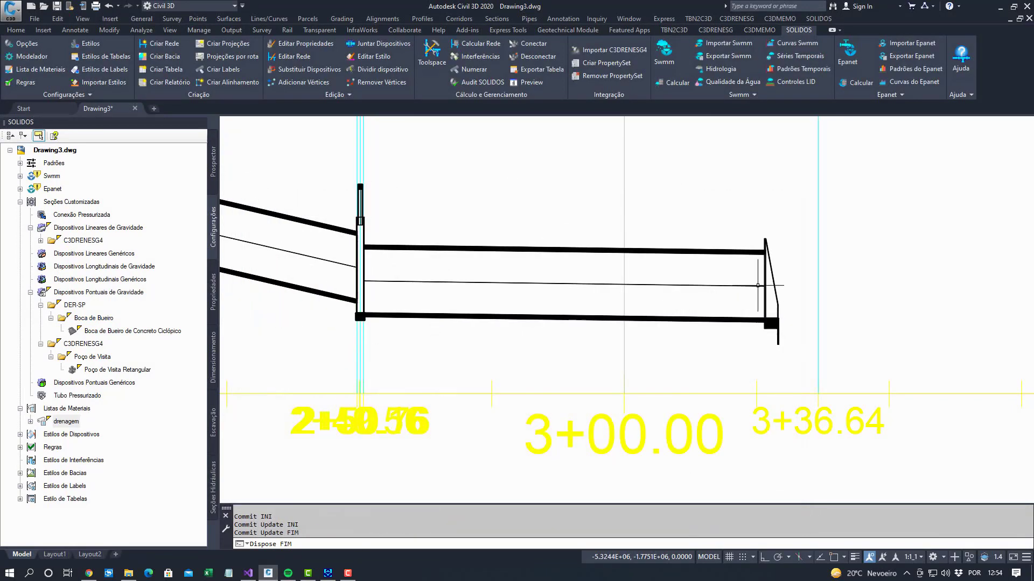
# Examine how the swapped outfall headwall fits the last pipe in the profile view
pyautogui.scroll(-8, 758, 286)
pyautogui.scroll(5, 711, 340)
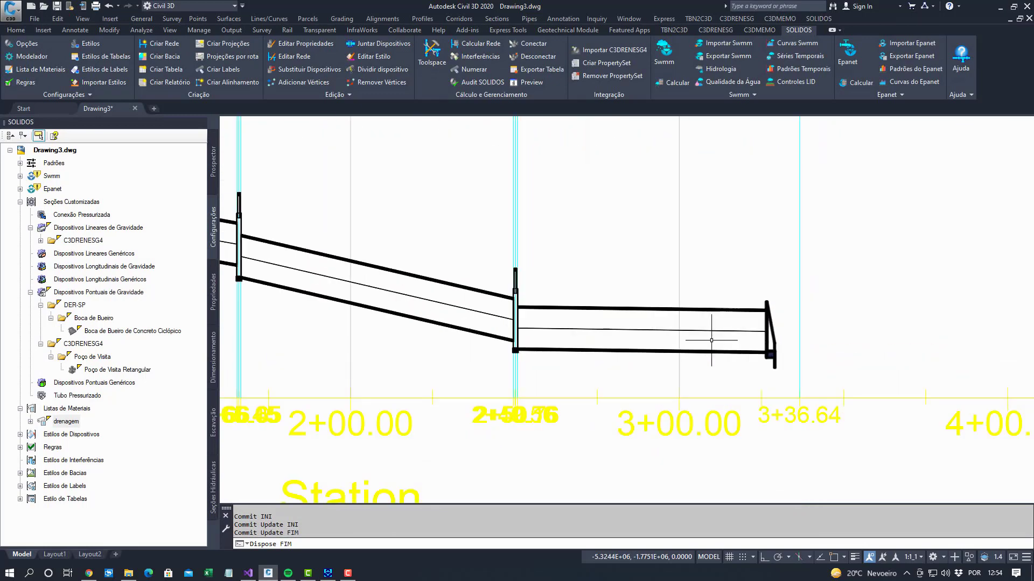
pyautogui.scroll(-2, 713, 338)
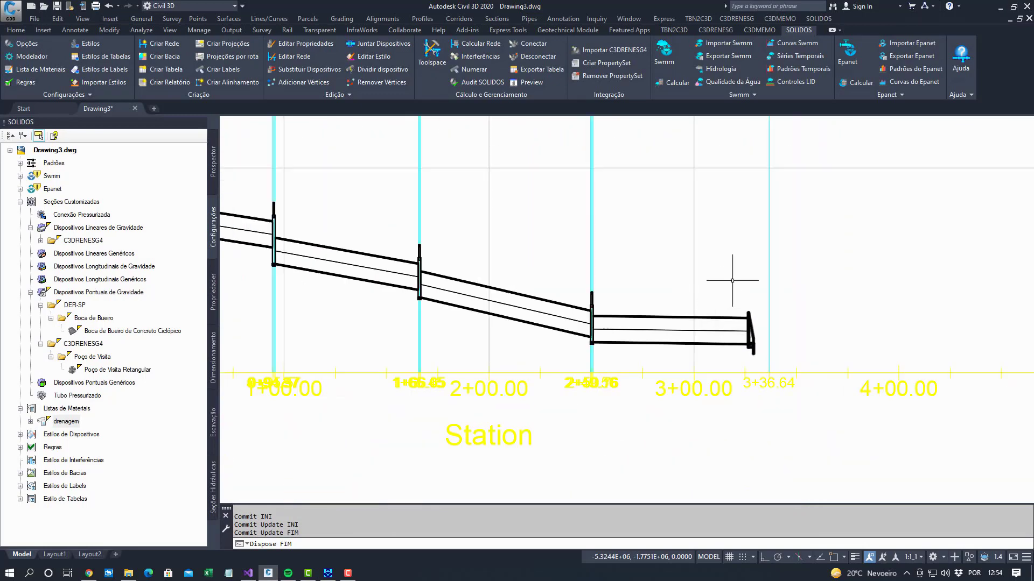
pyautogui.scroll(4, 759, 338)
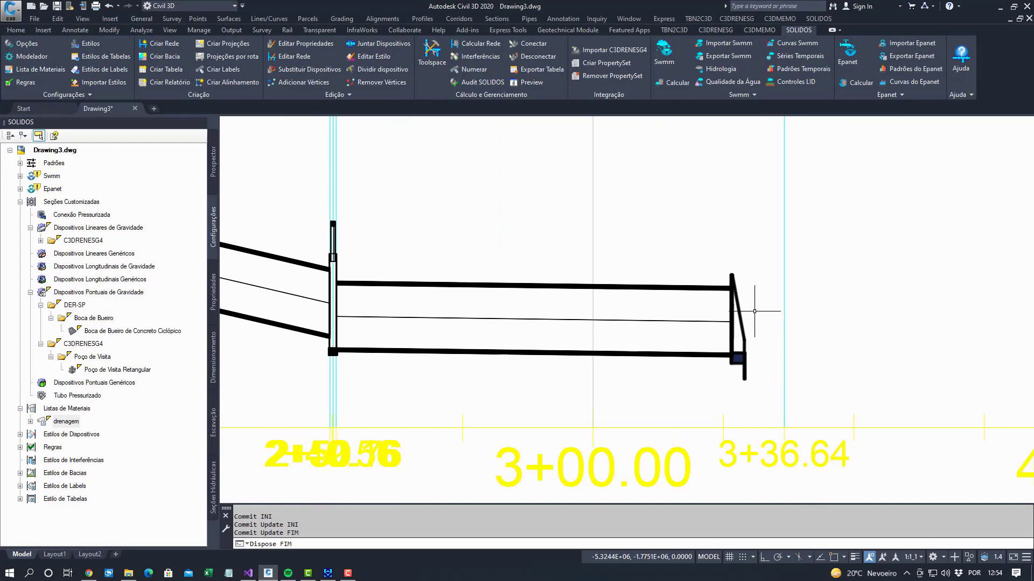
pyautogui.moveTo(739, 271)
pyautogui.click(737, 351)
pyautogui.press('Escape')
pyautogui.press('Escape')
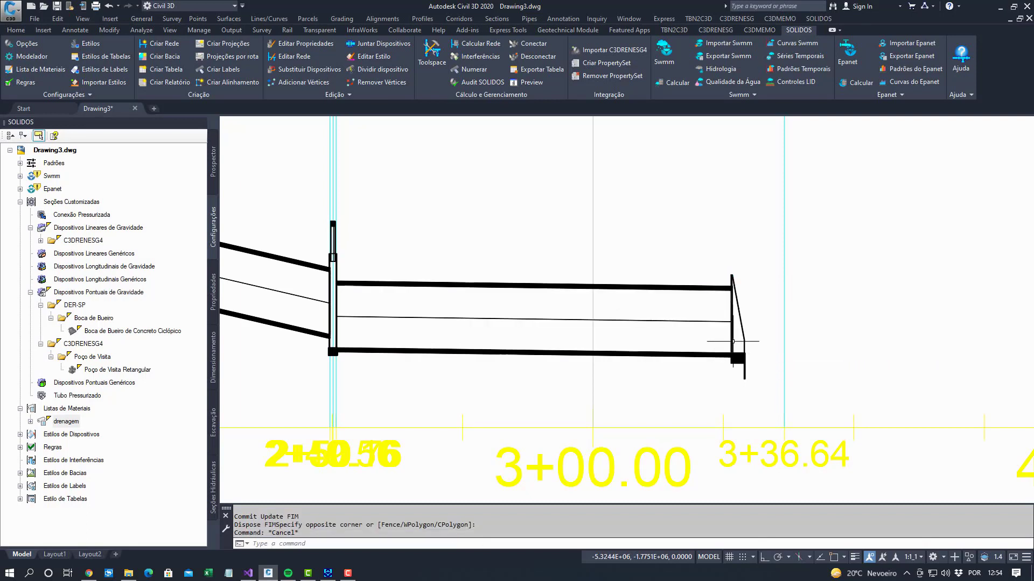
pyautogui.click(709, 280)
pyautogui.click(697, 297)
pyautogui.press('Escape')
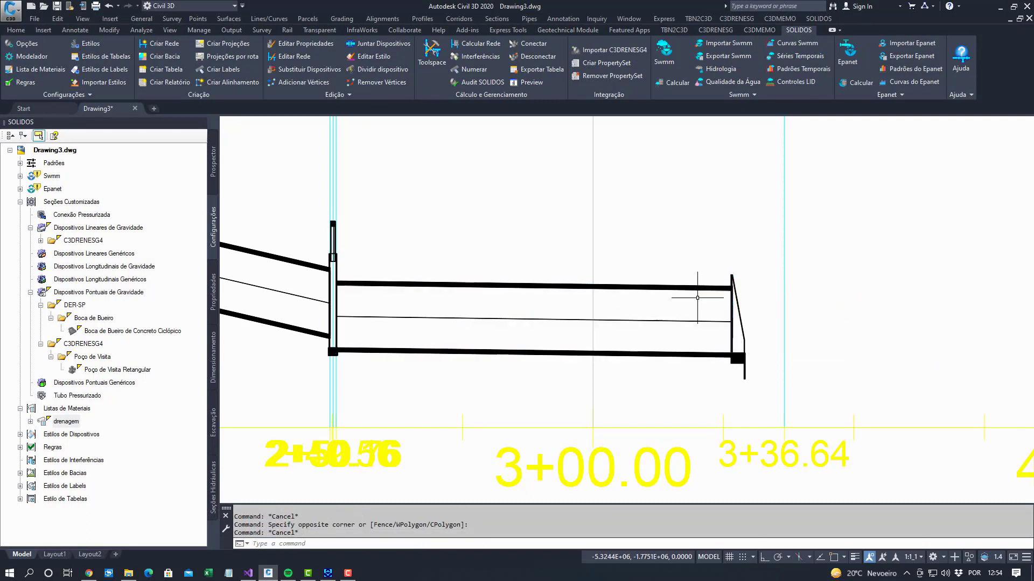
pyautogui.click(745, 322)
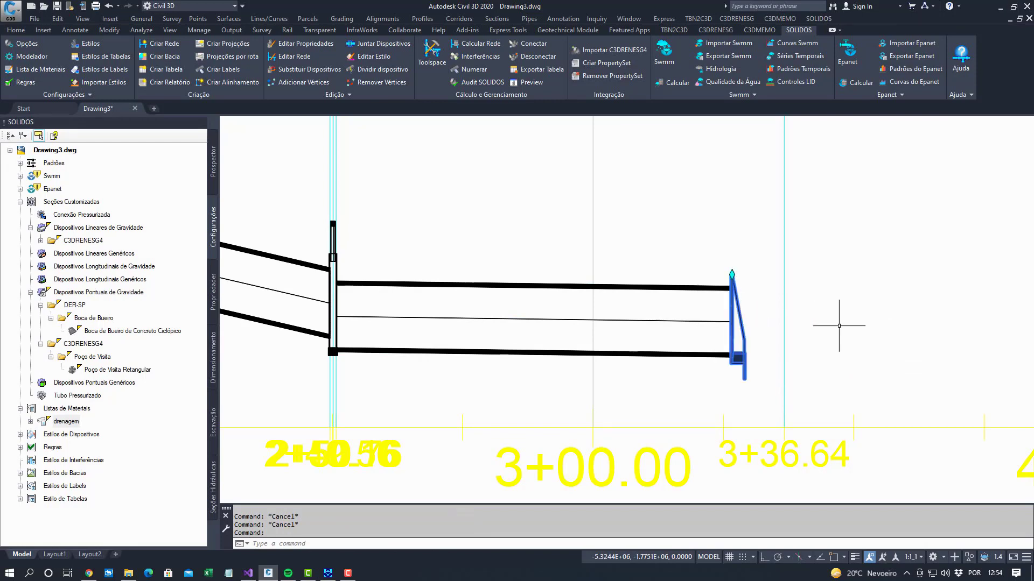
pyautogui.click(91, 371)
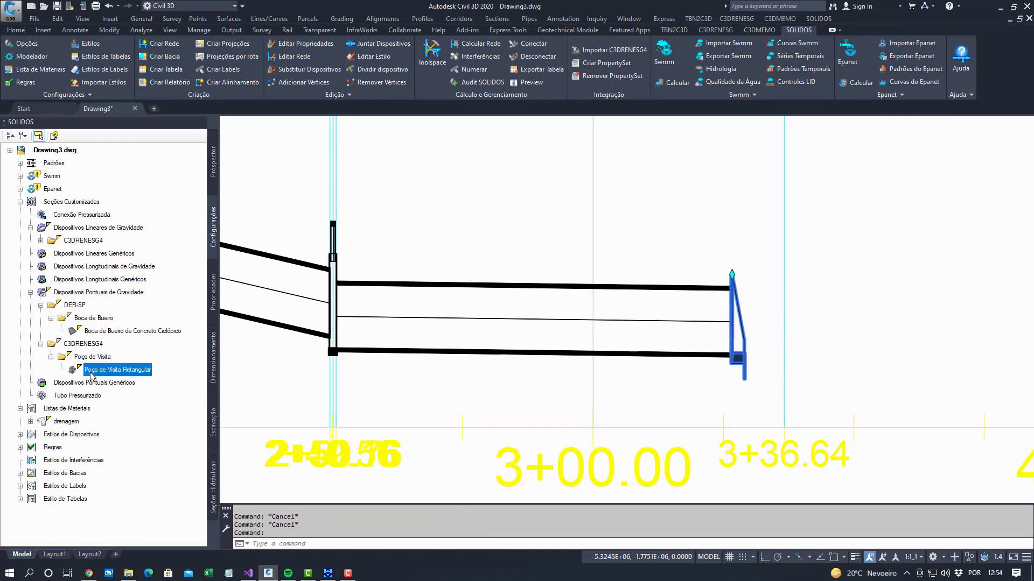
pyautogui.click(70, 203)
pyautogui.press('Escape')
pyautogui.press('Escape')
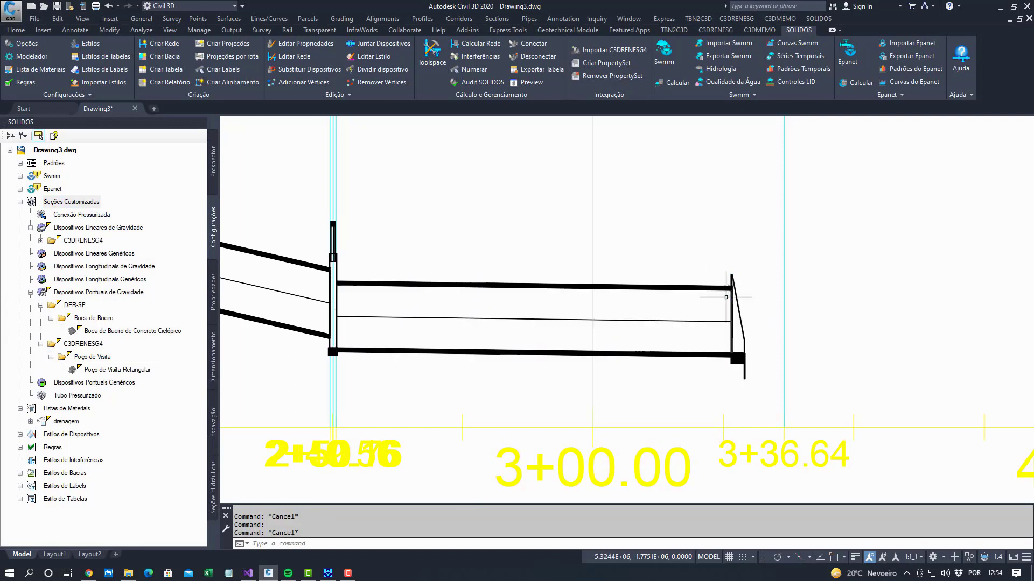
# Lower the outfall end of the last pipe in the profile, taking the connected headwall down with it
pyautogui.scroll(2, 746, 312)
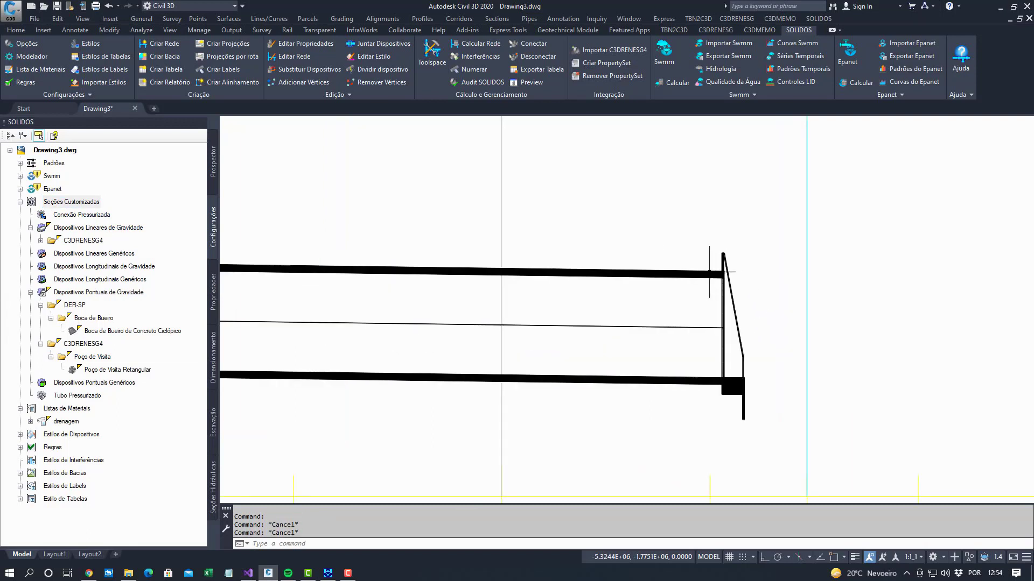
pyautogui.click(710, 273)
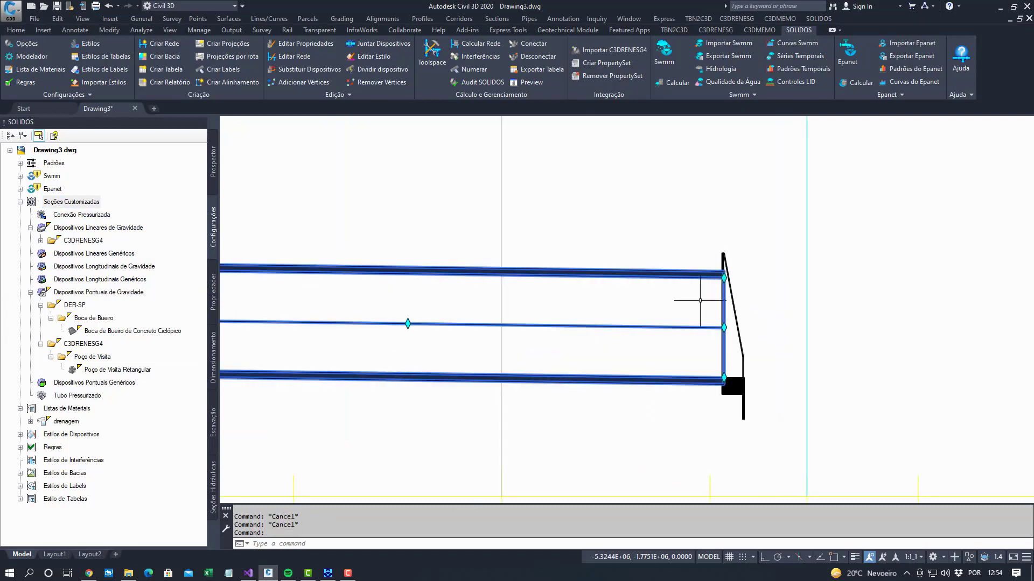
pyautogui.press('Escape')
pyautogui.click(728, 320)
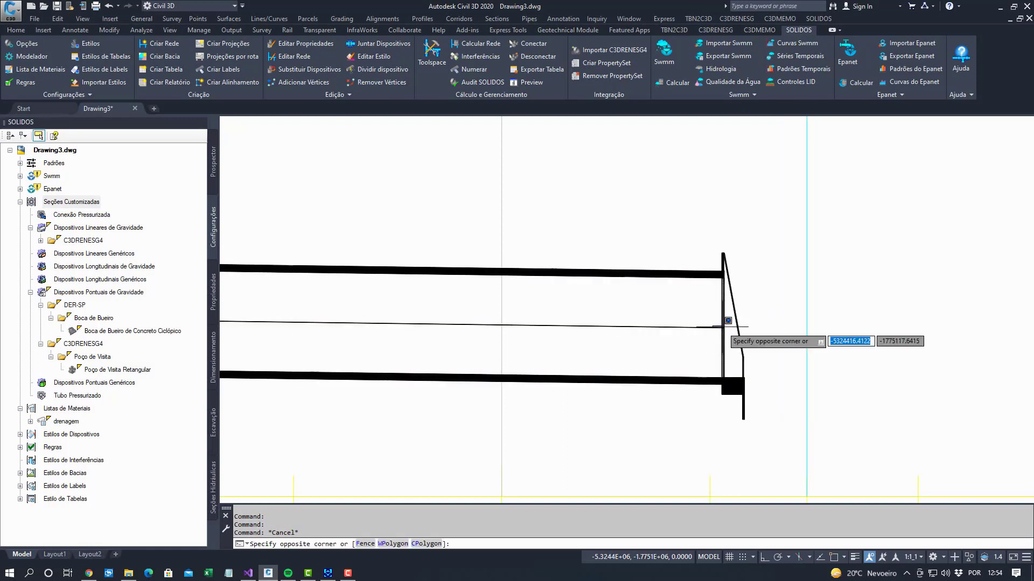
pyautogui.click(713, 323)
pyautogui.click(723, 348)
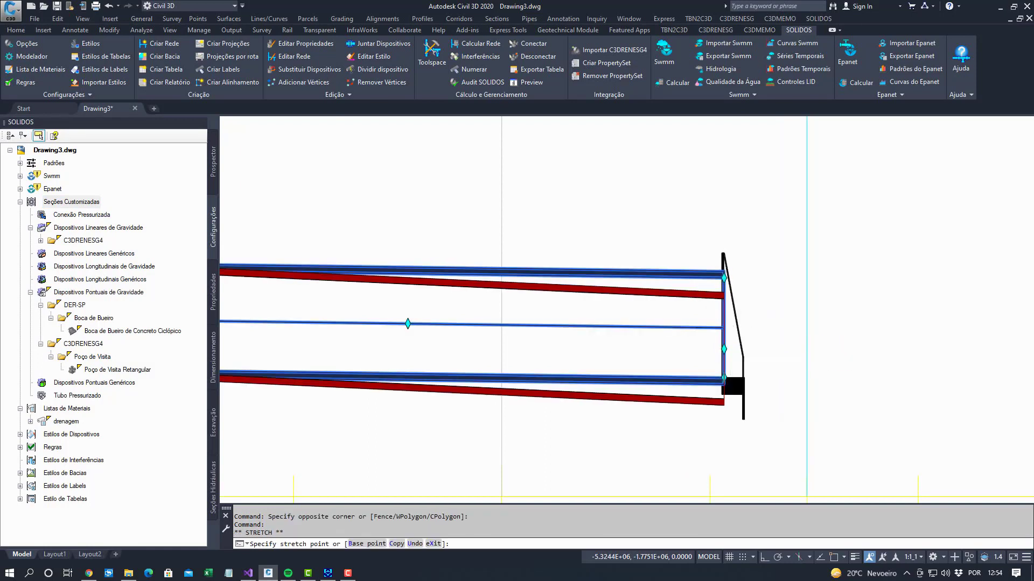
pyautogui.click(724, 371)
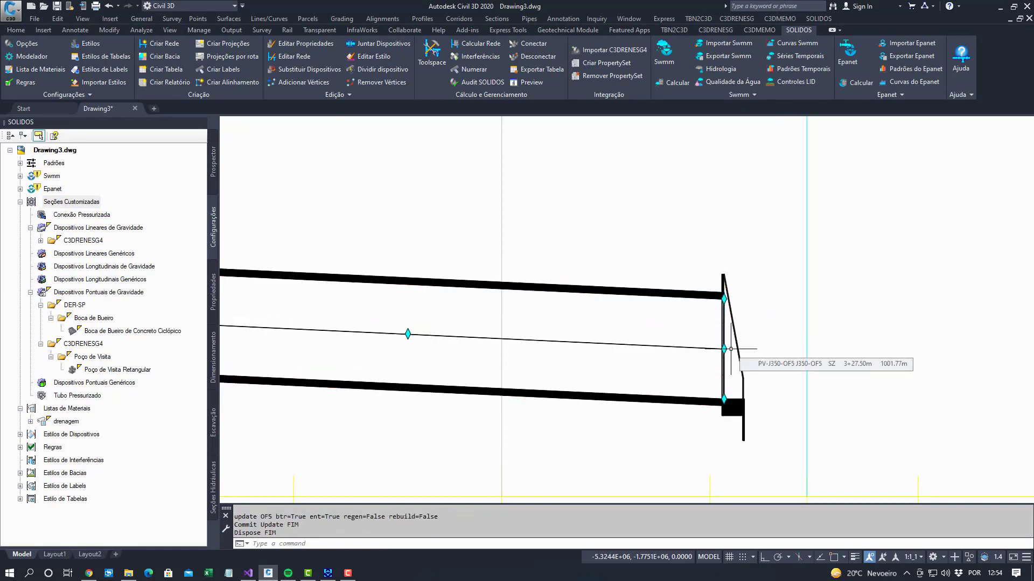
pyautogui.press('Escape')
pyautogui.press('Escape')
# Lower the downstream end of the first pipe in the profile to the bottom of the second manhole, removing the pipe's adverse slope
pyautogui.scroll(-5, 760, 350)
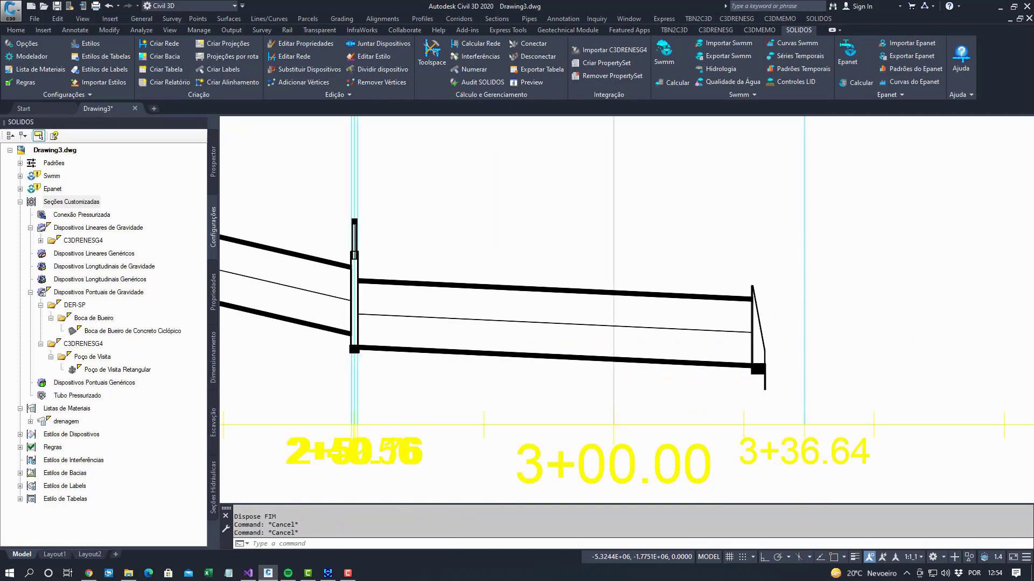
pyautogui.scroll(5, 538, 340)
pyautogui.moveTo(538, 340); pyautogui.dragTo(544, 349, button='middle')
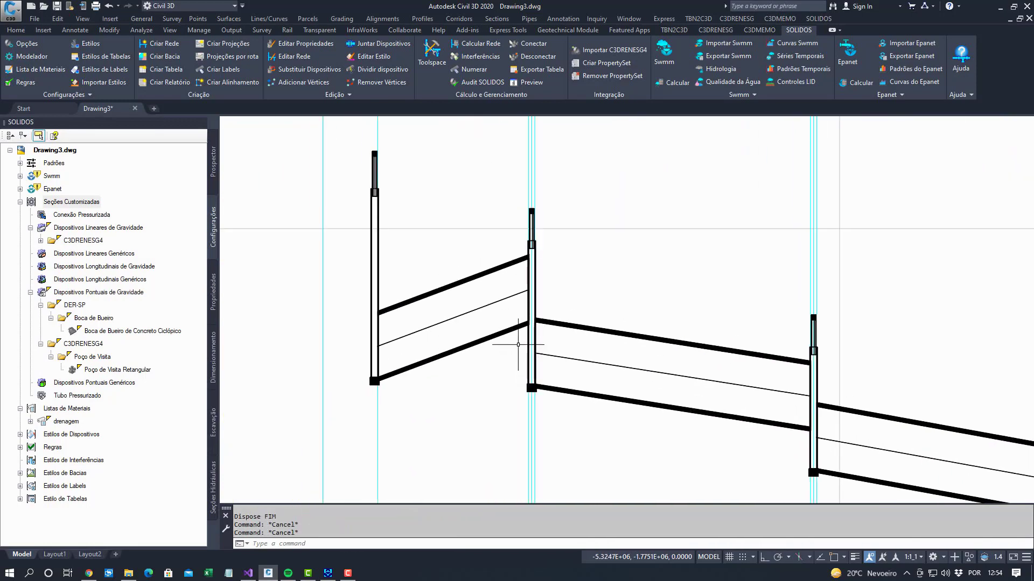
pyautogui.click(517, 345)
pyautogui.click(494, 310)
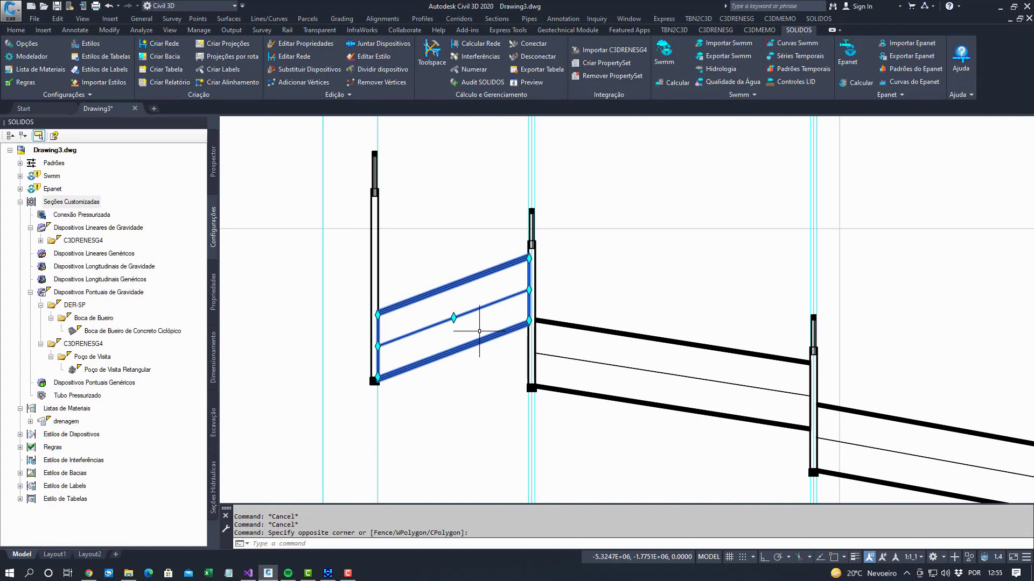
pyautogui.click(530, 320)
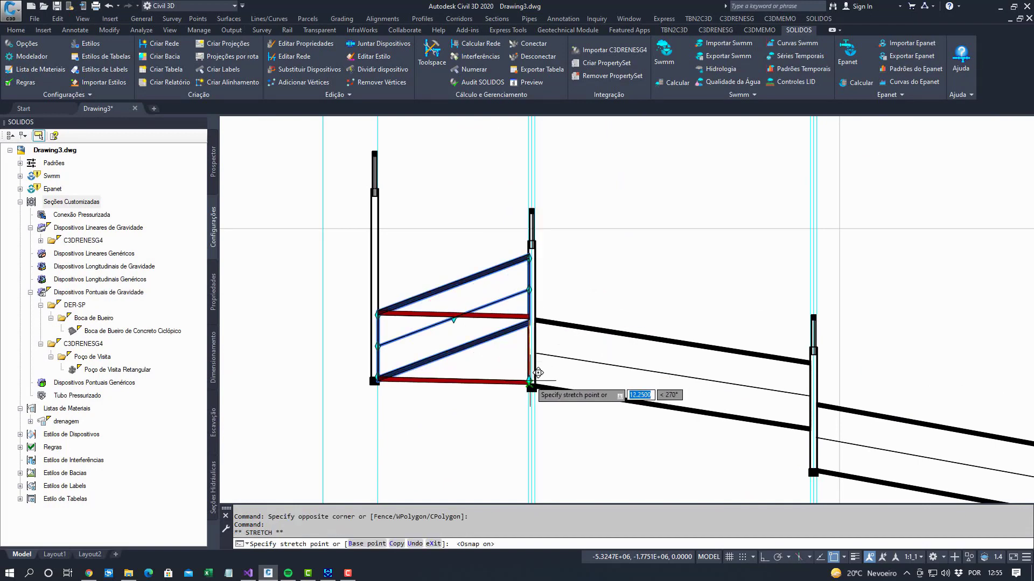
pyautogui.click(531, 377)
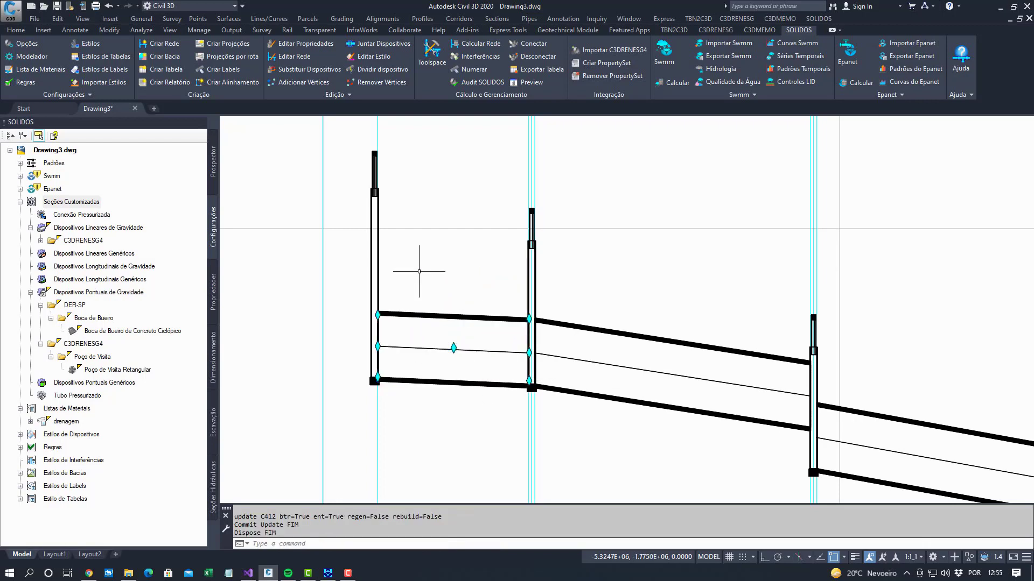
pyautogui.press('Escape')
pyautogui.press('Escape')
pyautogui.press('Escape')
pyautogui.scroll(-4, 358, 194)
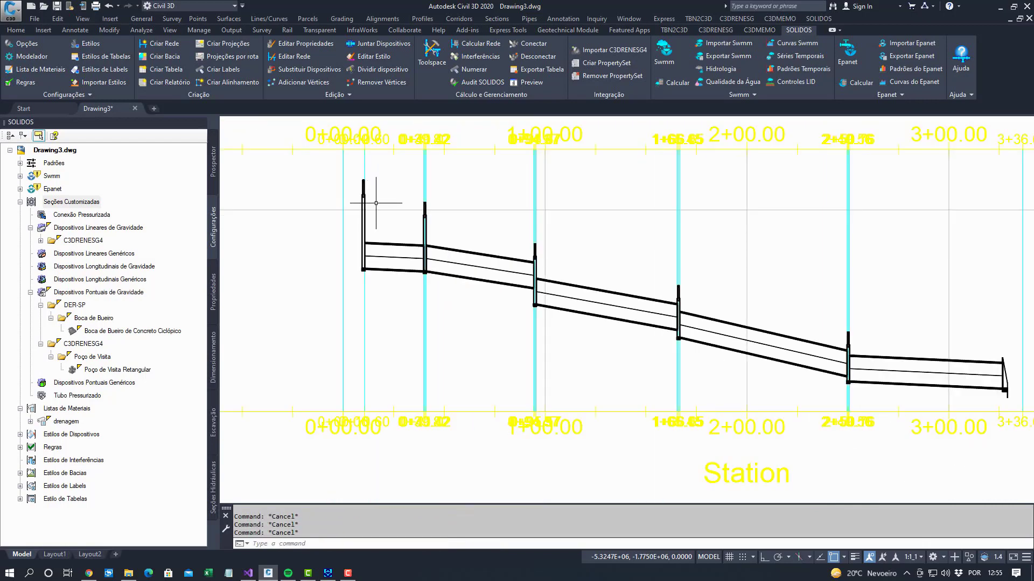
pyautogui.click(352, 171)
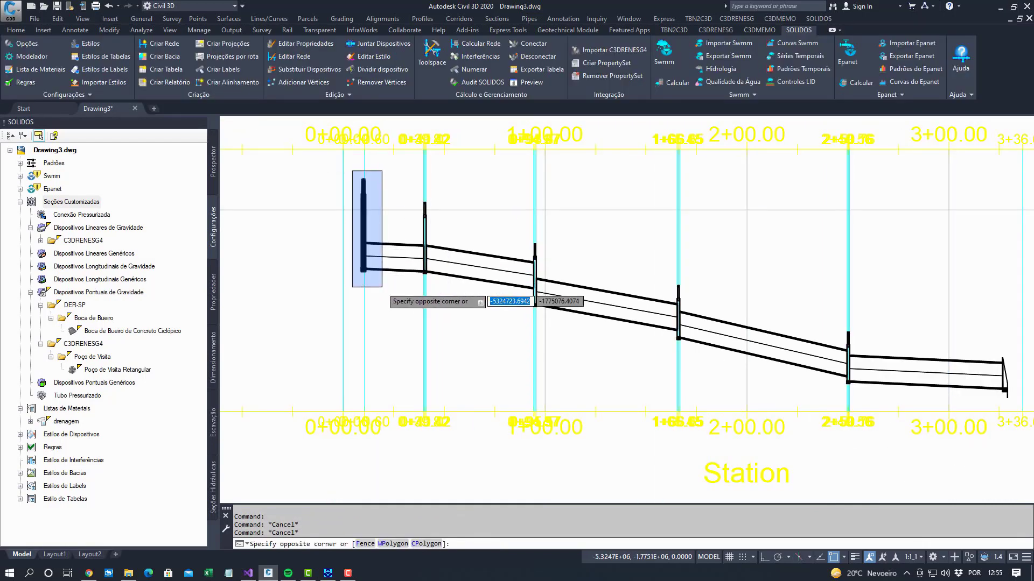
pyautogui.click(382, 287)
pyautogui.moveTo(377, 281); pyautogui.dragTo(423, 323, button='middle')
pyautogui.press('Escape')
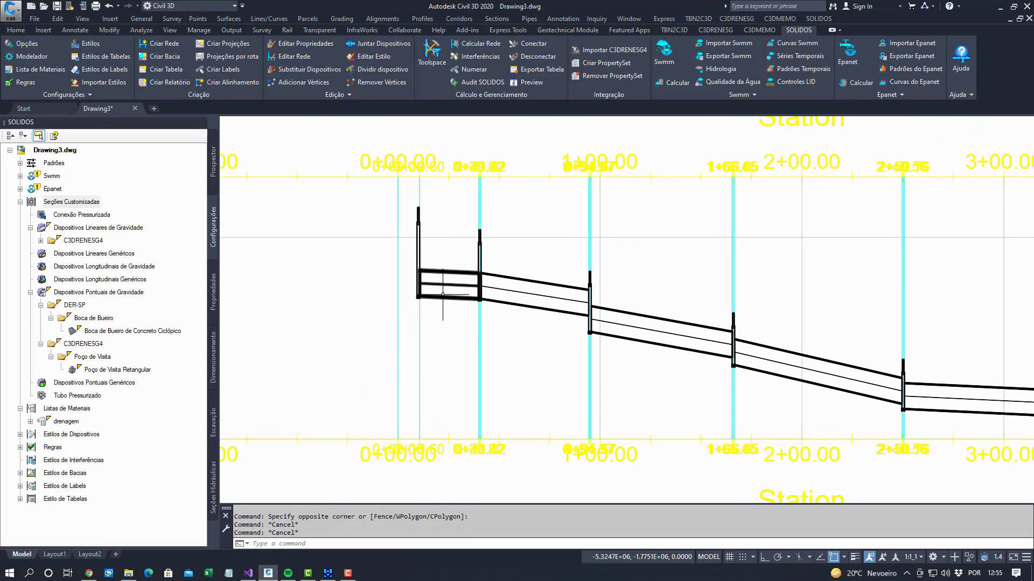
# Switch to SWMM and check the Max. Depth property of junction J358
pyautogui.click(329, 573)
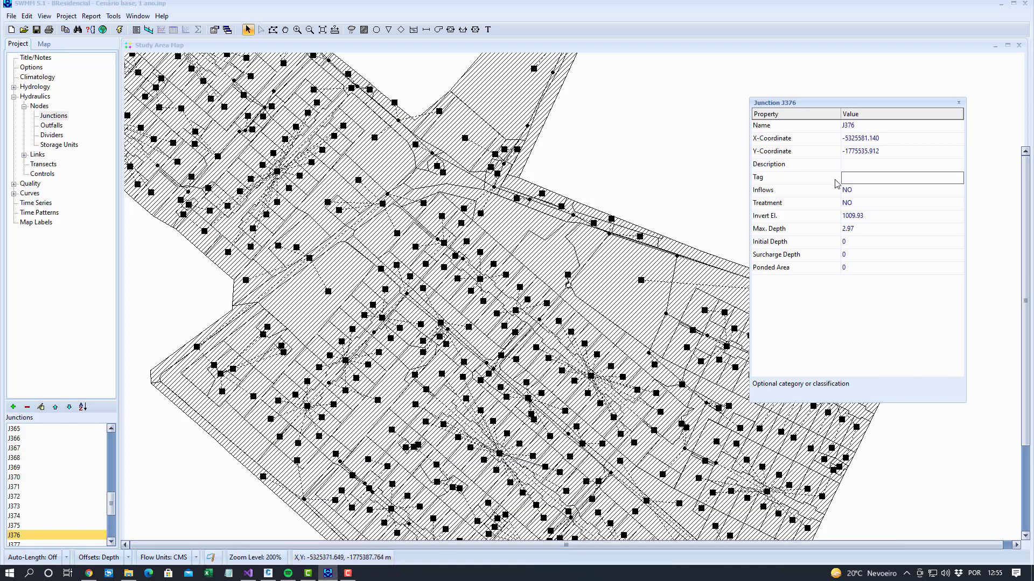
pyautogui.click(958, 102)
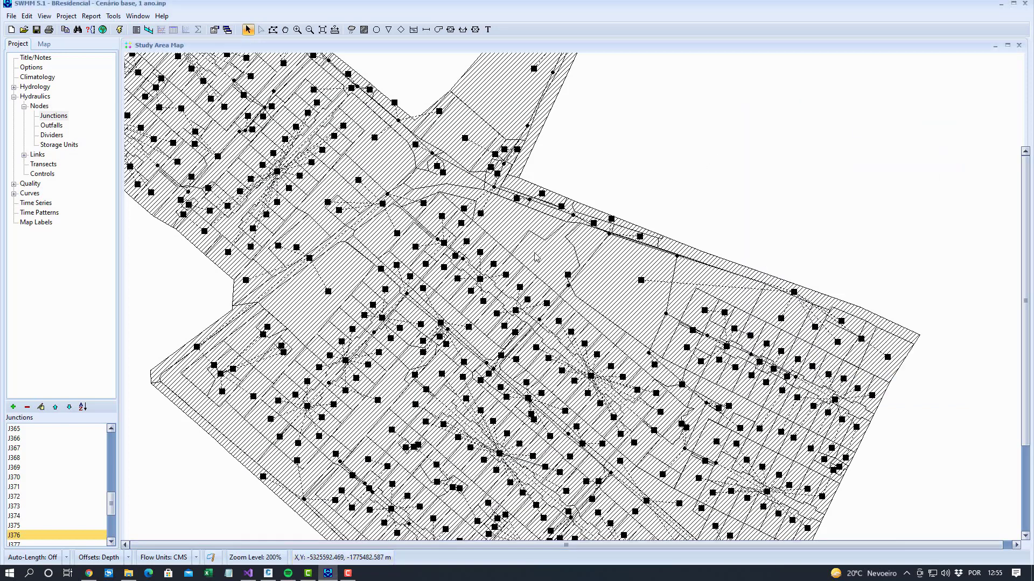
pyautogui.click(666, 314)
pyautogui.doubleClick(666, 314)
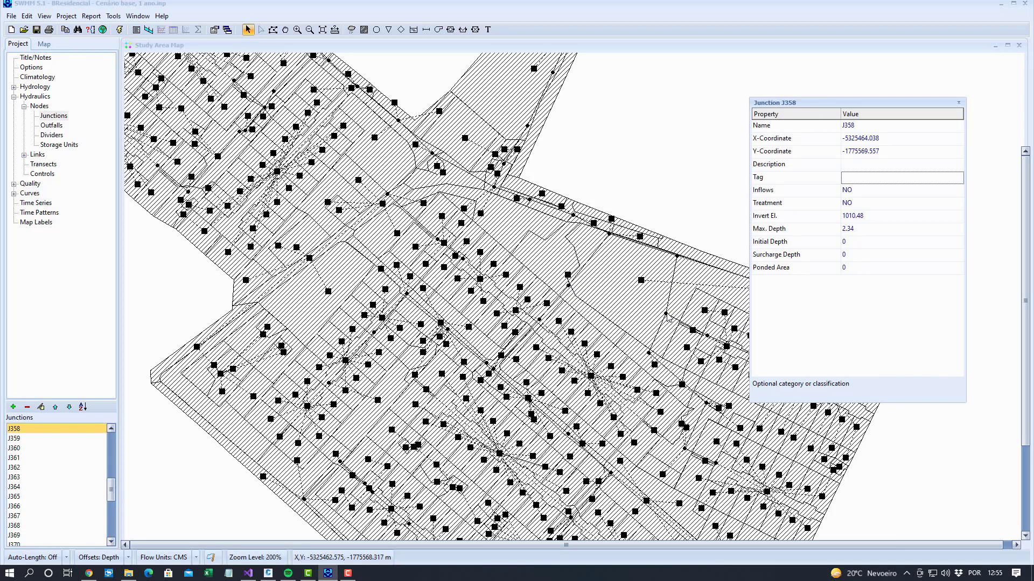
pyautogui.click(806, 231)
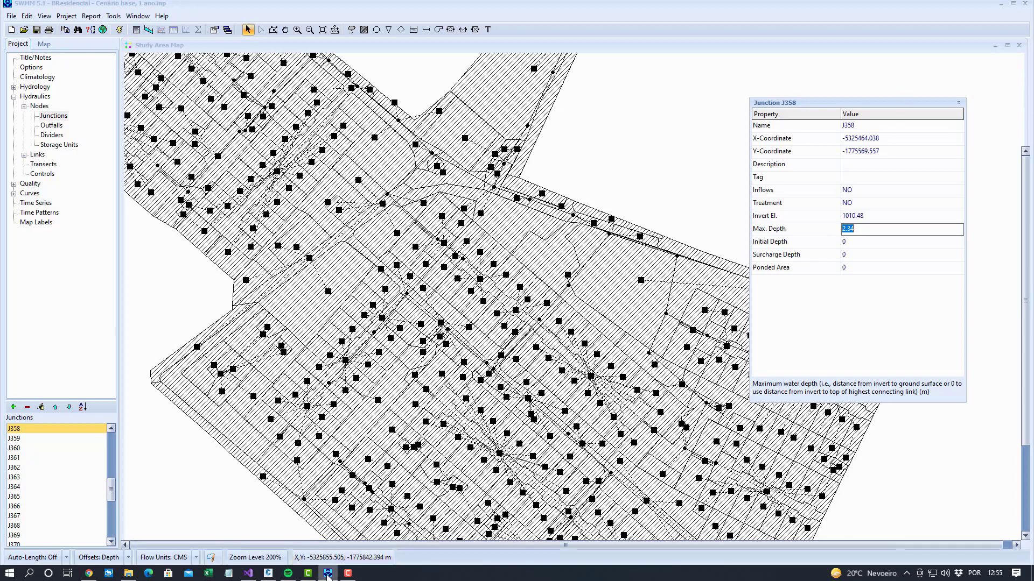
# Return to Civil 3D and examine the second manhole's neck and chamber grips in the profile
pyautogui.click(267, 573)
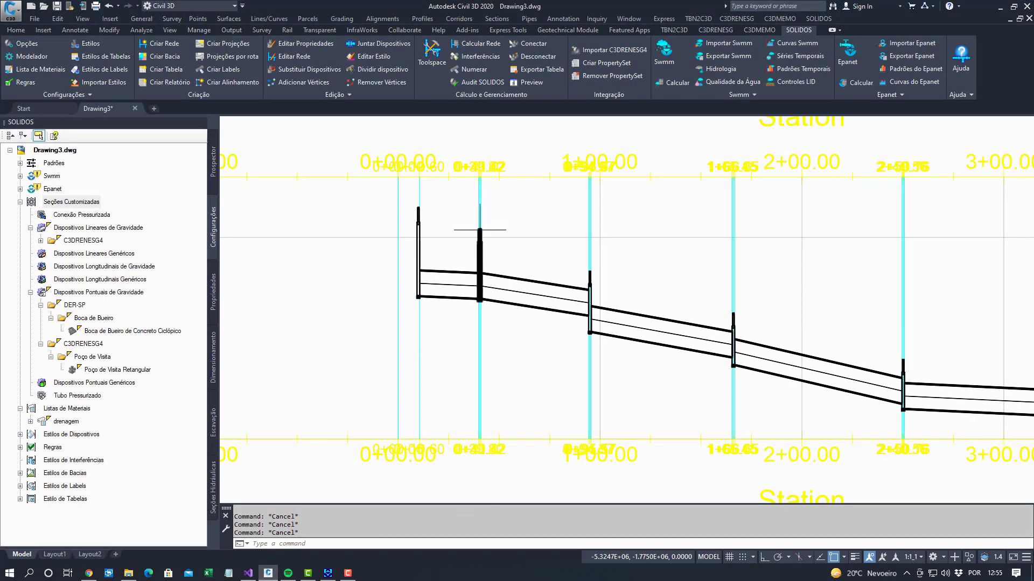
pyautogui.click(480, 232)
pyautogui.scroll(6, 484, 233)
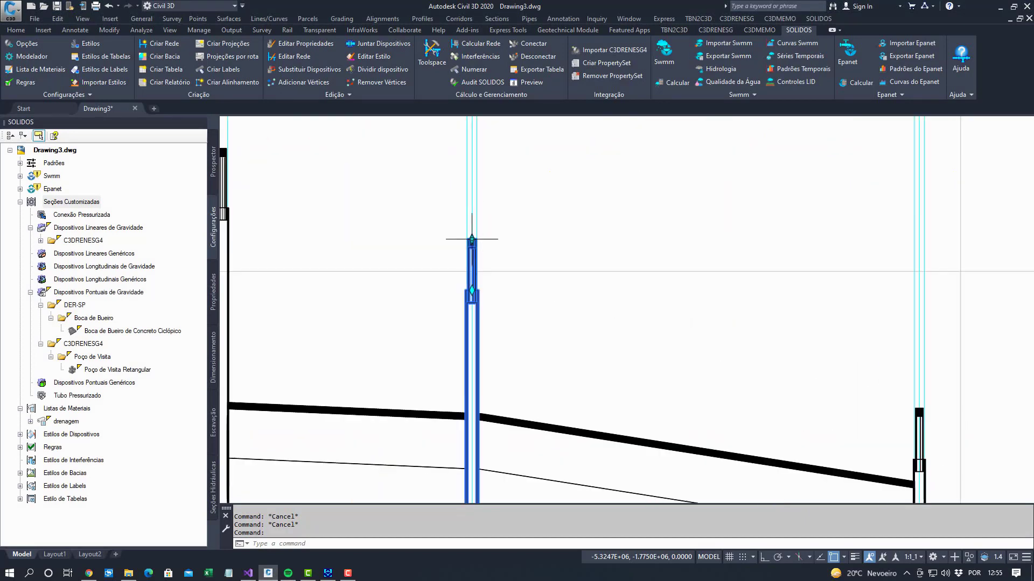
pyautogui.scroll(-5, 472, 238)
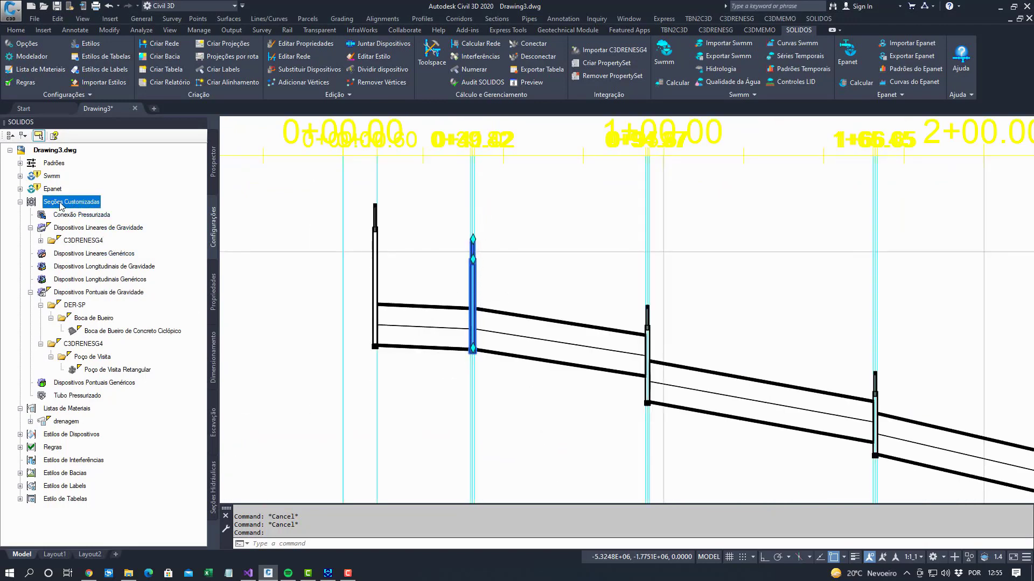
# Review the Nós import mapping in the Swmm properties, checking the Altura and Cota de Fundo assignments, and leave without changes
pyautogui.doubleClick(52, 176)
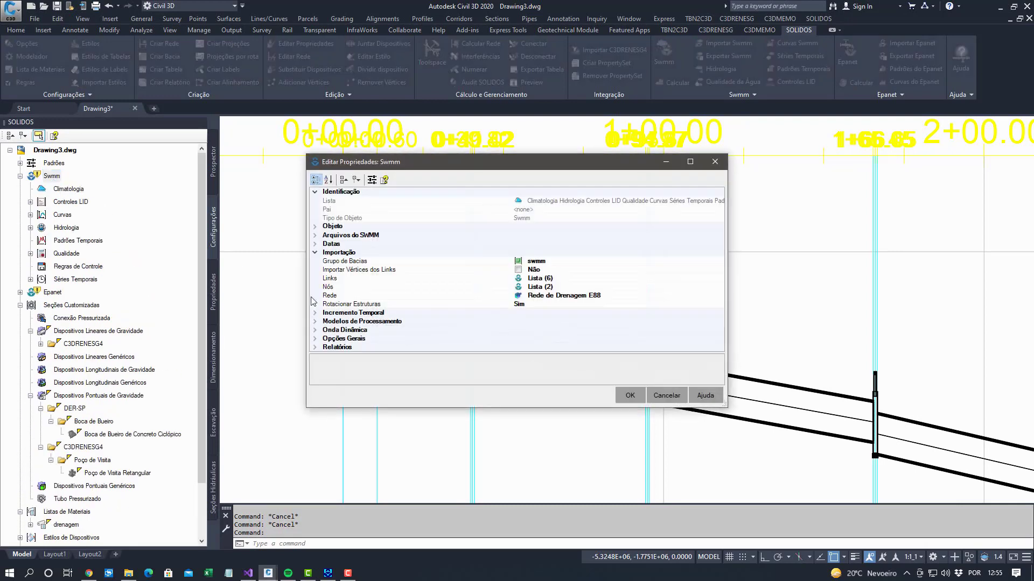
pyautogui.click(600, 287)
pyautogui.click(719, 288)
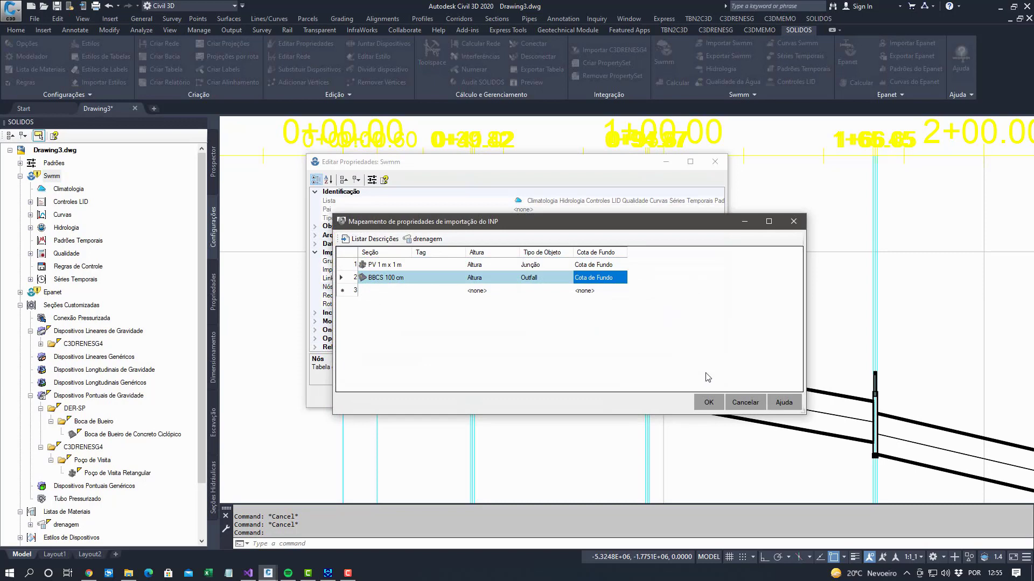
pyautogui.click(745, 402)
pyautogui.click(667, 395)
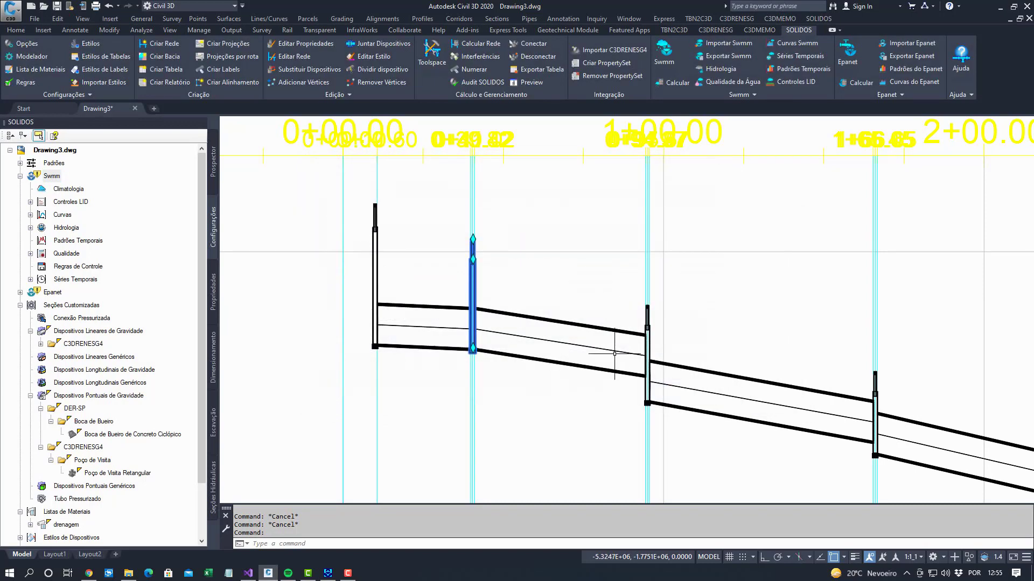
pyautogui.press('Escape')
pyautogui.press('Escape')
# Try to raise the chamber top of the last manhole before the outfall in the profile
pyautogui.moveTo(583, 363); pyautogui.dragTo(362, 261, button='middle')
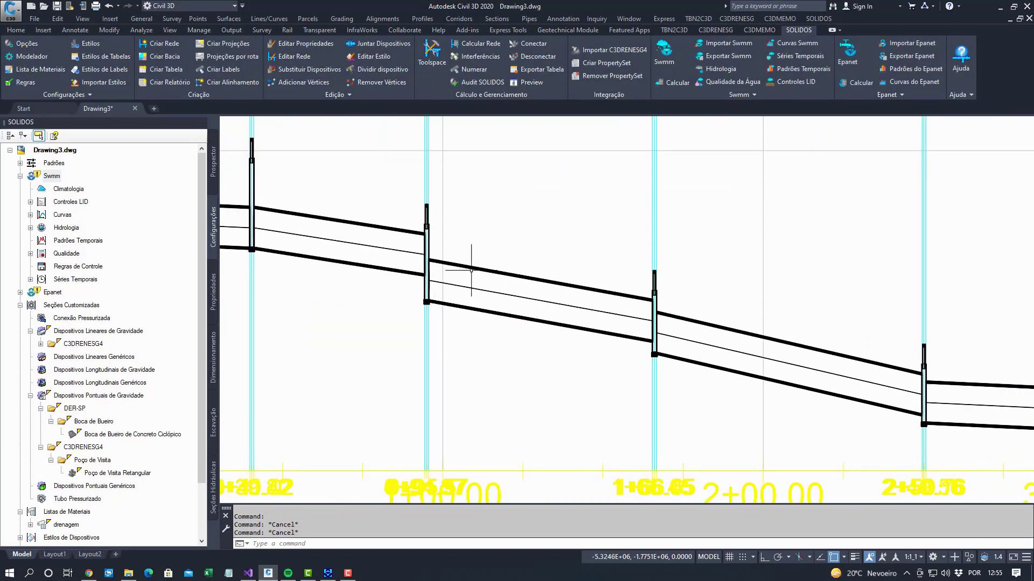
pyautogui.scroll(-5, 471, 271)
pyautogui.scroll(8, 595, 278)
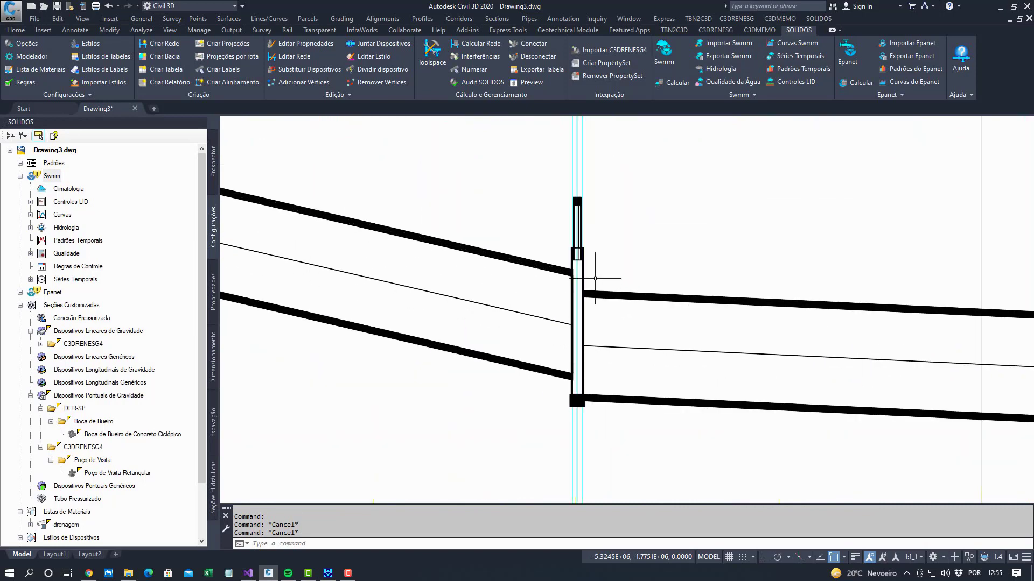
pyautogui.scroll(2, 594, 278)
pyautogui.click(575, 254)
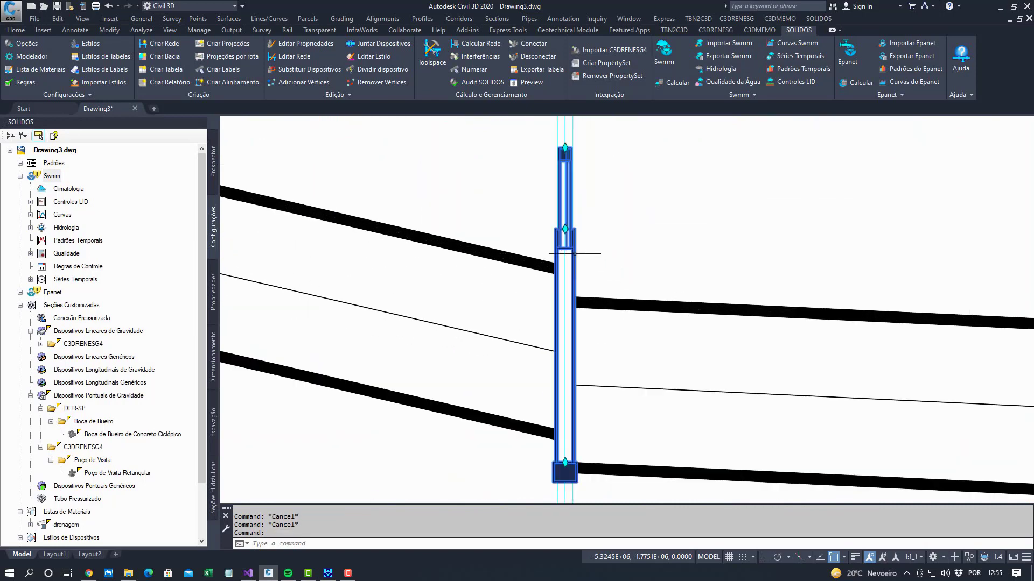
pyautogui.click(565, 229)
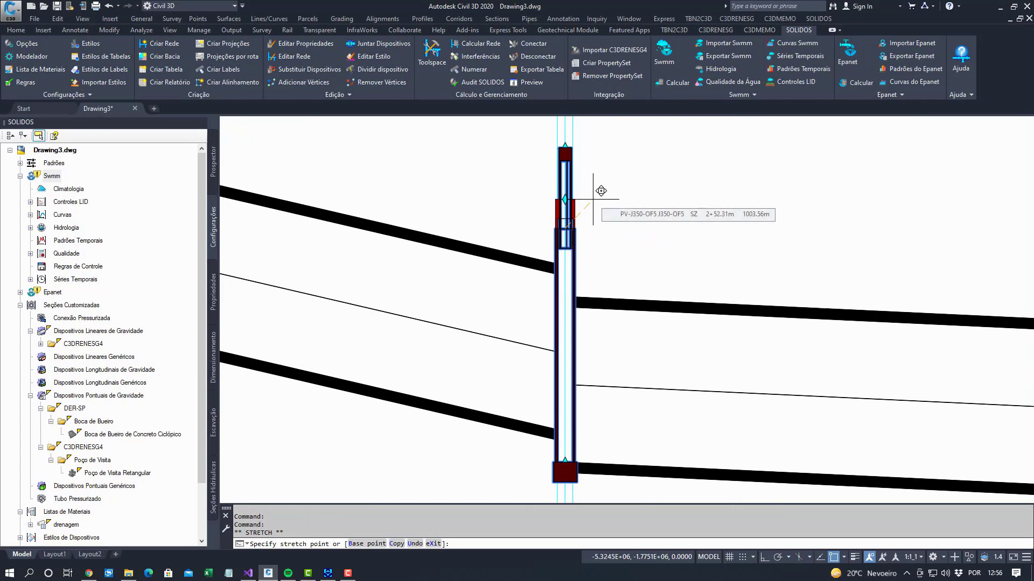
pyautogui.press('Escape')
pyautogui.press('Escape')
pyautogui.scroll(-2, 599, 209)
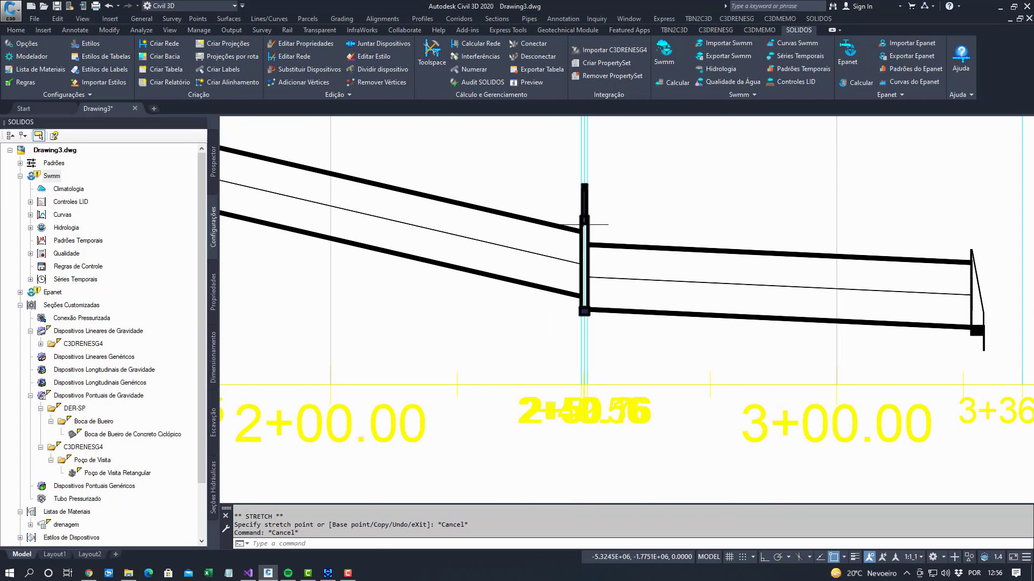
pyautogui.scroll(3, 595, 211)
pyautogui.click(594, 212)
pyautogui.scroll(-2, 601, 226)
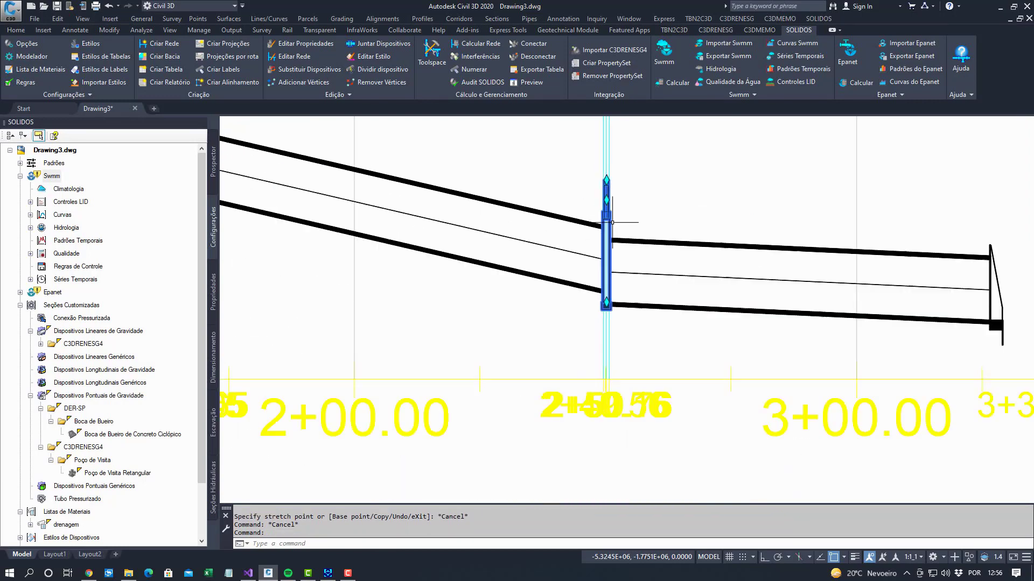
pyautogui.press('Escape')
# Try to lower the chamber top of the second-to-last manhole before the outfall in the profile
pyautogui.scroll(-3, 624, 281)
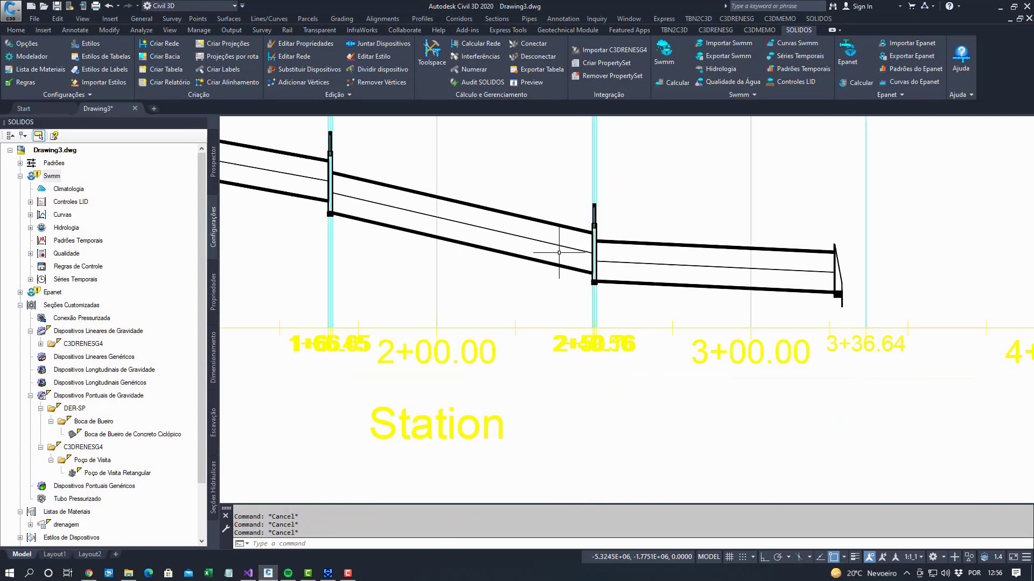
pyautogui.scroll(4, 482, 191)
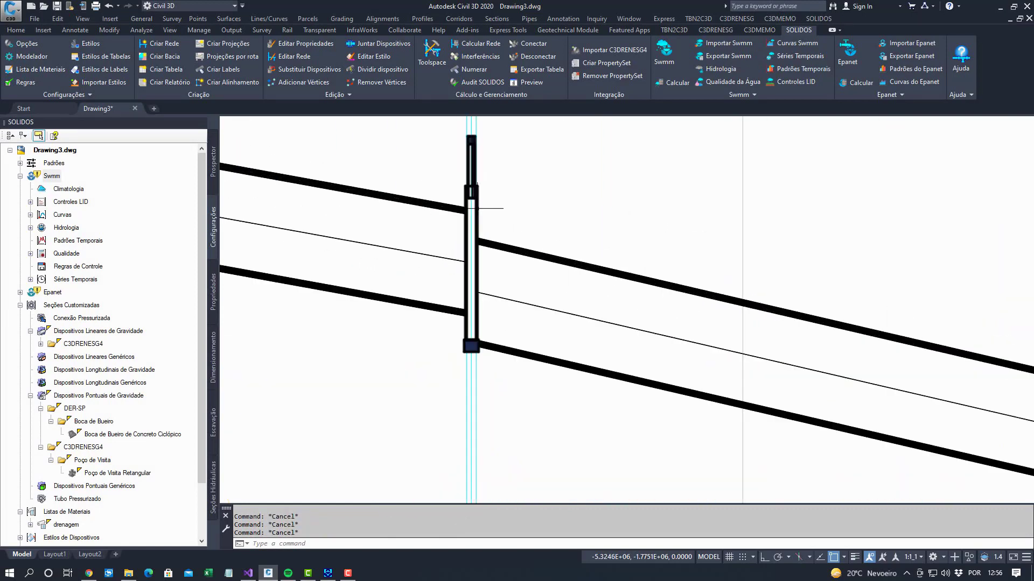
pyautogui.click(478, 205)
pyautogui.click(472, 193)
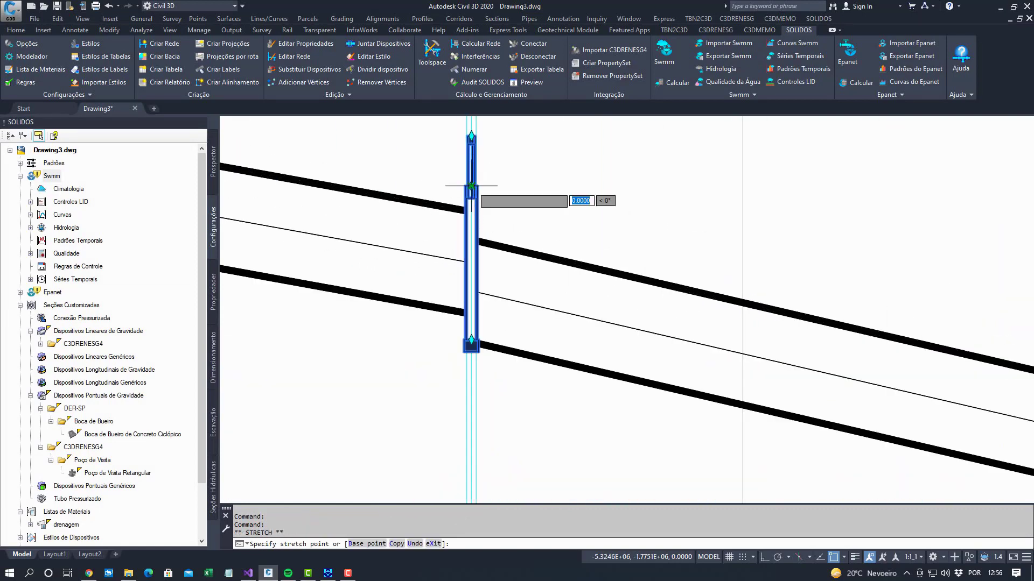
pyautogui.click(494, 240)
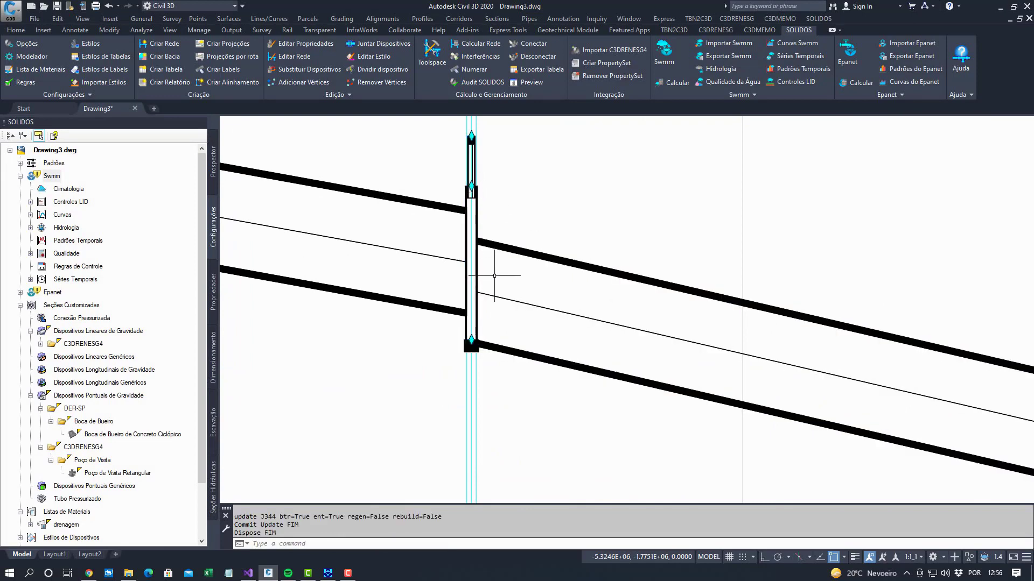
pyautogui.press('Escape')
pyautogui.press('Escape')
pyautogui.click(462, 209)
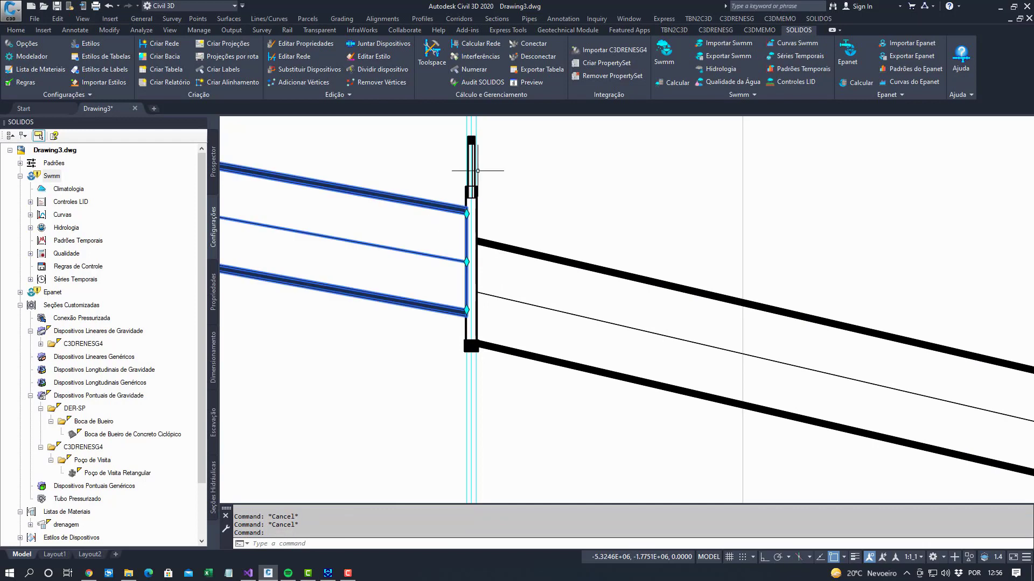
pyautogui.press('Escape')
pyautogui.press('Escape')
# Try to change the chamber top height of the first manhole in the profile by stretching it
pyautogui.scroll(-5, 675, 250)
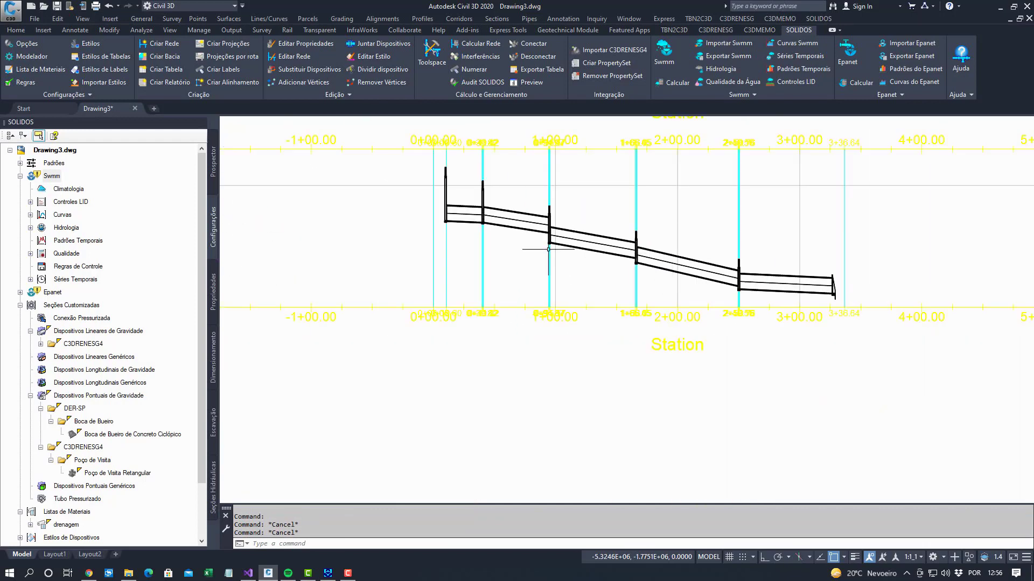
pyautogui.scroll(6, 548, 249)
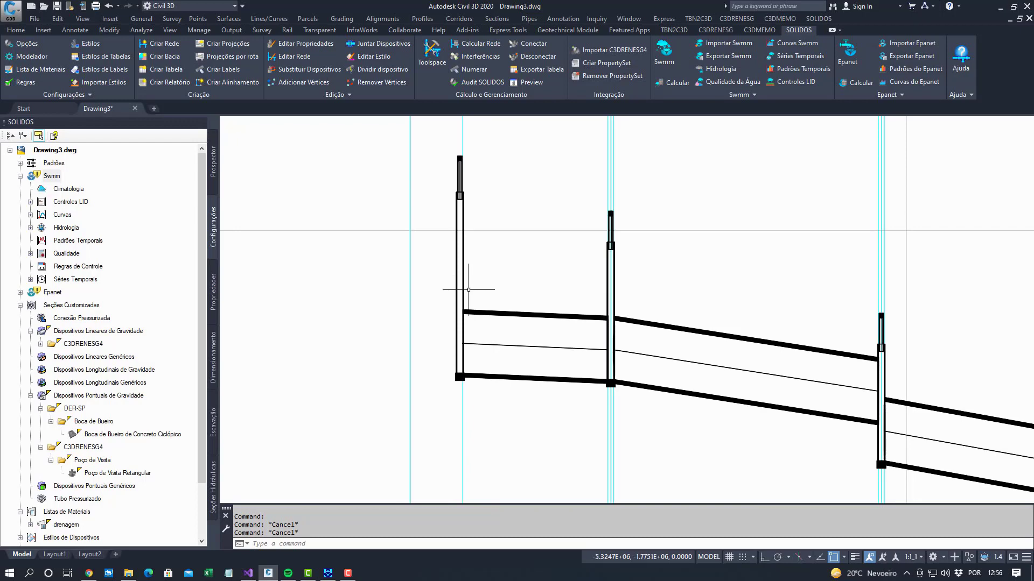
pyautogui.click(460, 290)
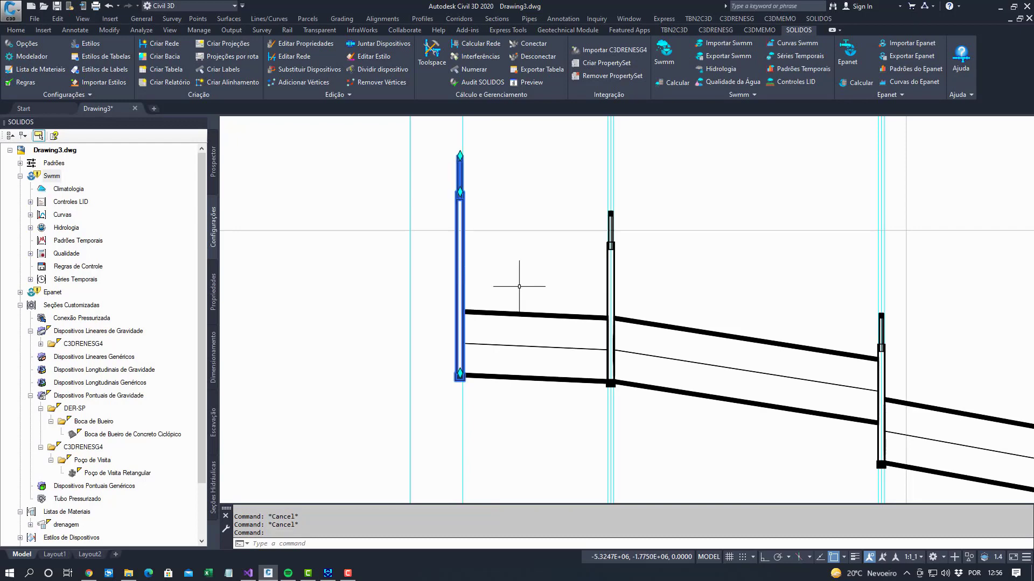
pyautogui.click(459, 192)
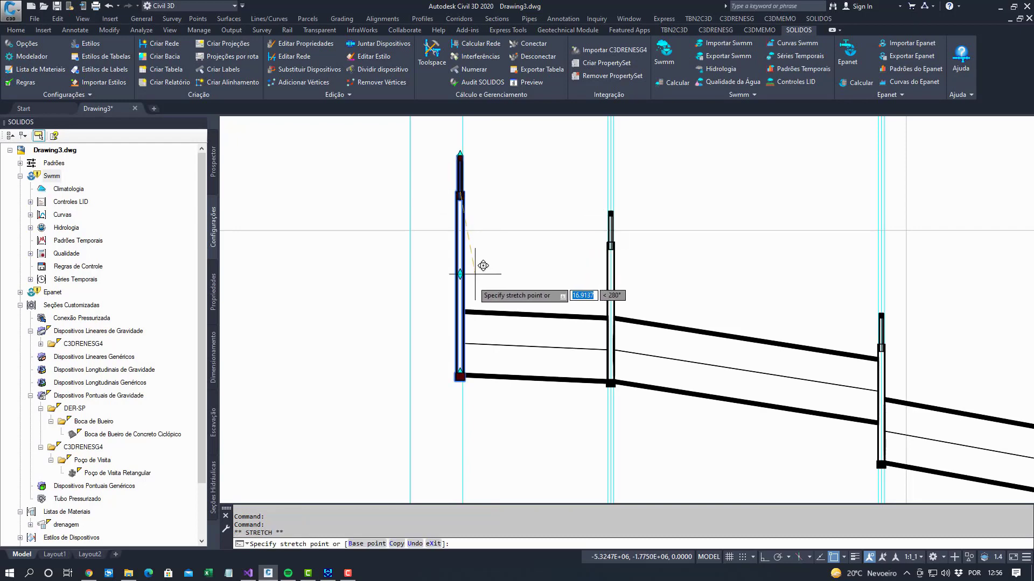
pyautogui.click(460, 155)
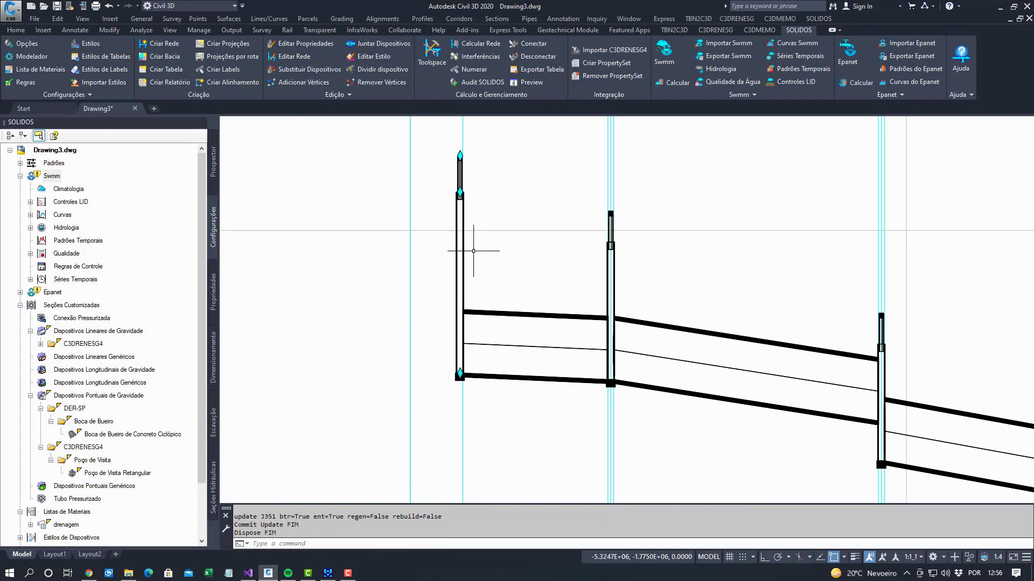
# Select manhole J350 and the three pipes connected to it in the plan view
pyautogui.scroll(-10, 488, 249)
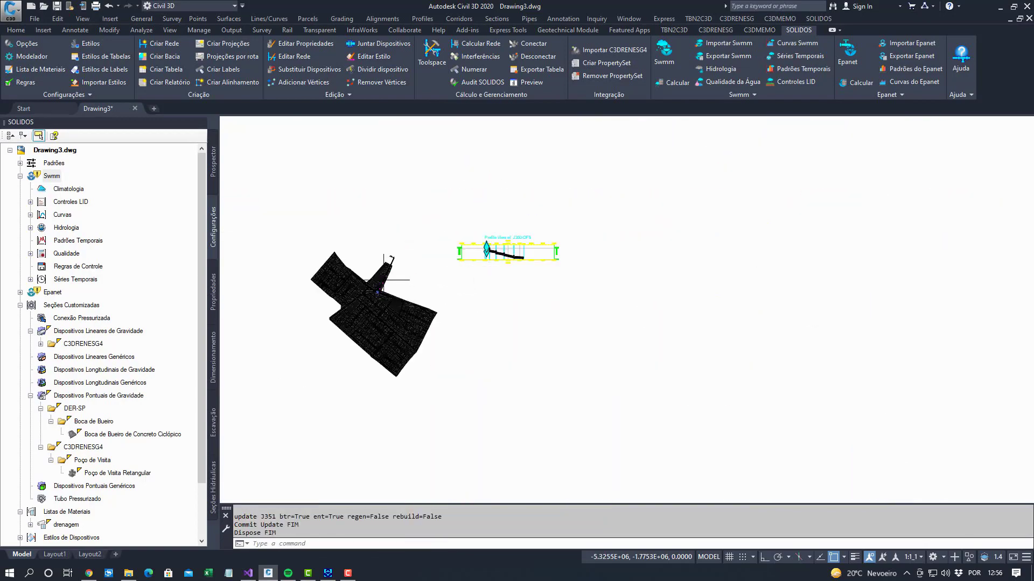
pyautogui.scroll(13, 377, 273)
pyautogui.scroll(4, 369, 260)
pyautogui.press('Escape')
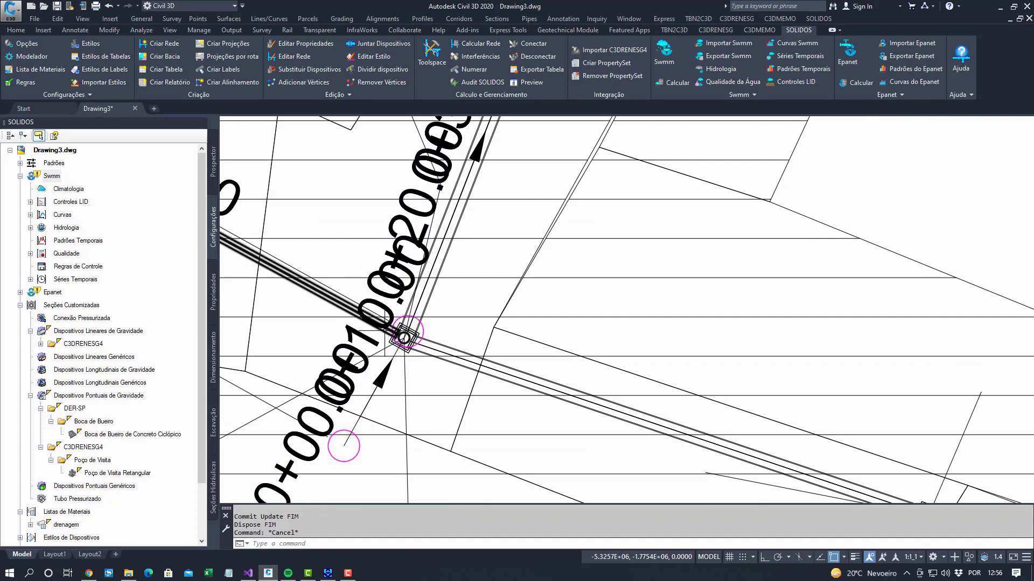
pyautogui.scroll(5, 417, 341)
pyautogui.click(417, 341)
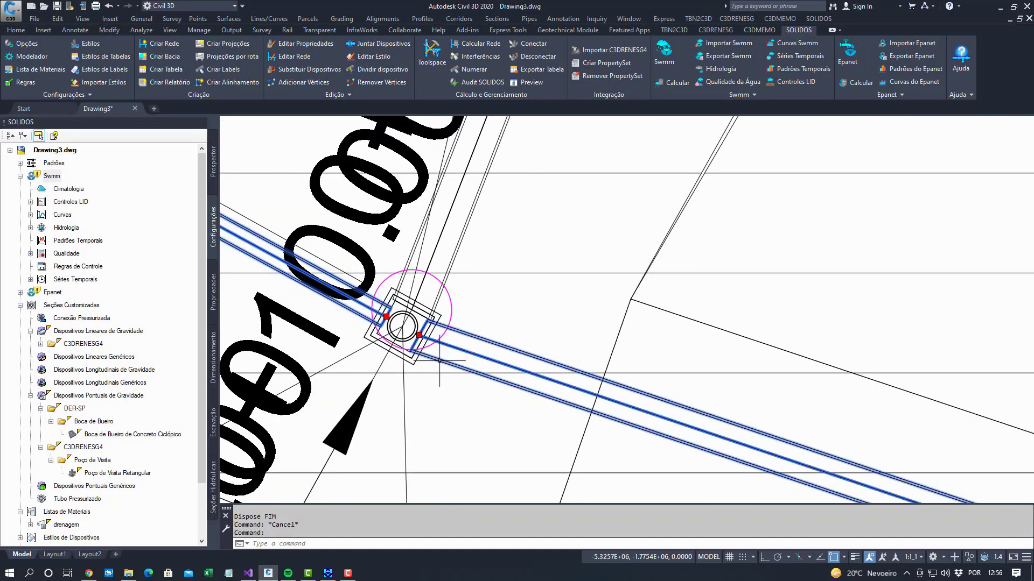
pyautogui.click(412, 360)
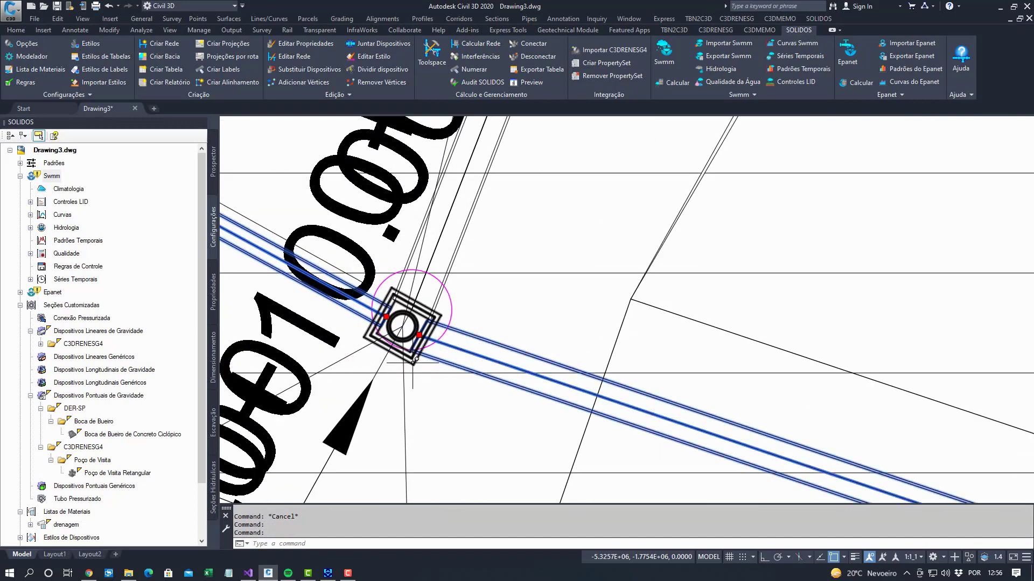
pyautogui.click(455, 226)
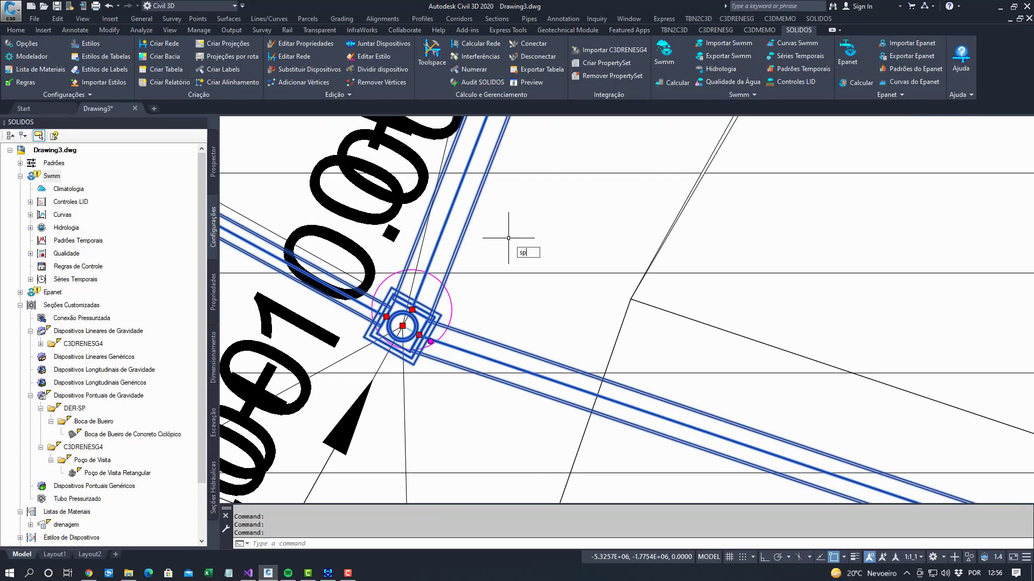
# Run SPREVIEW on the previous selection to open a 3D preview of the manhole and its pipes
pyautogui.write('spre')
pyautogui.press('Return')
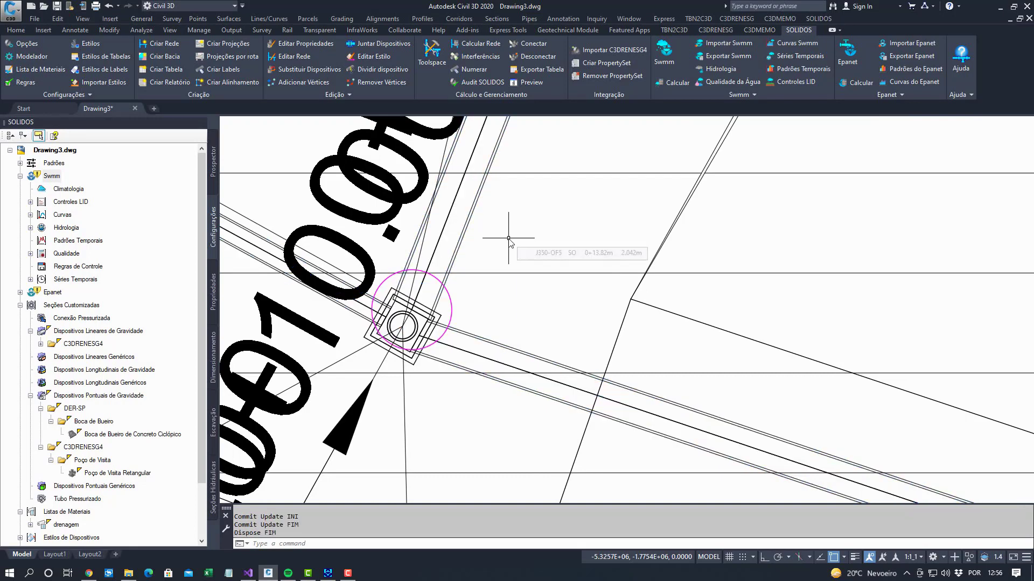
pyautogui.write('s')
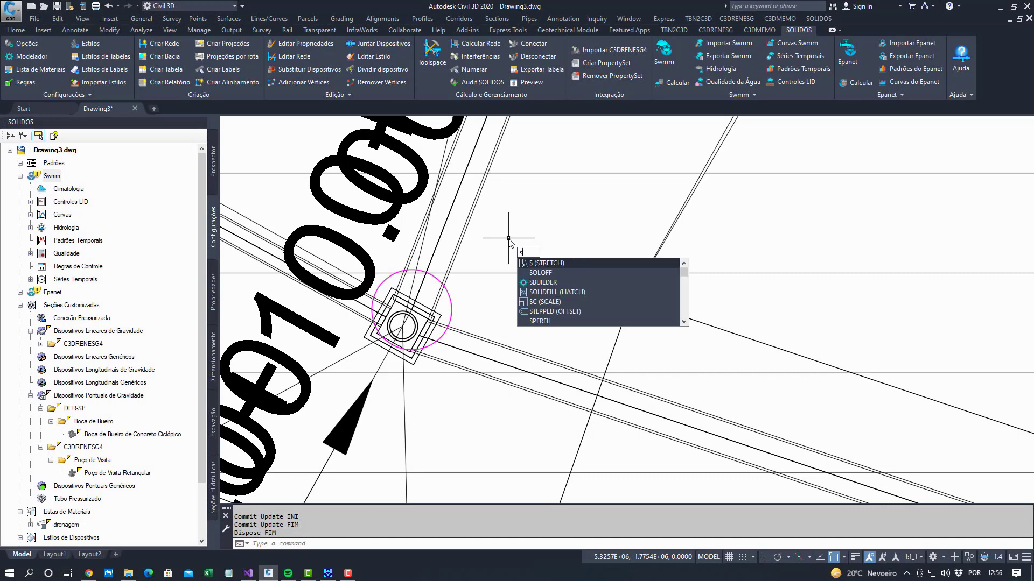
pyautogui.write('rprev')
pyautogui.press('Return')
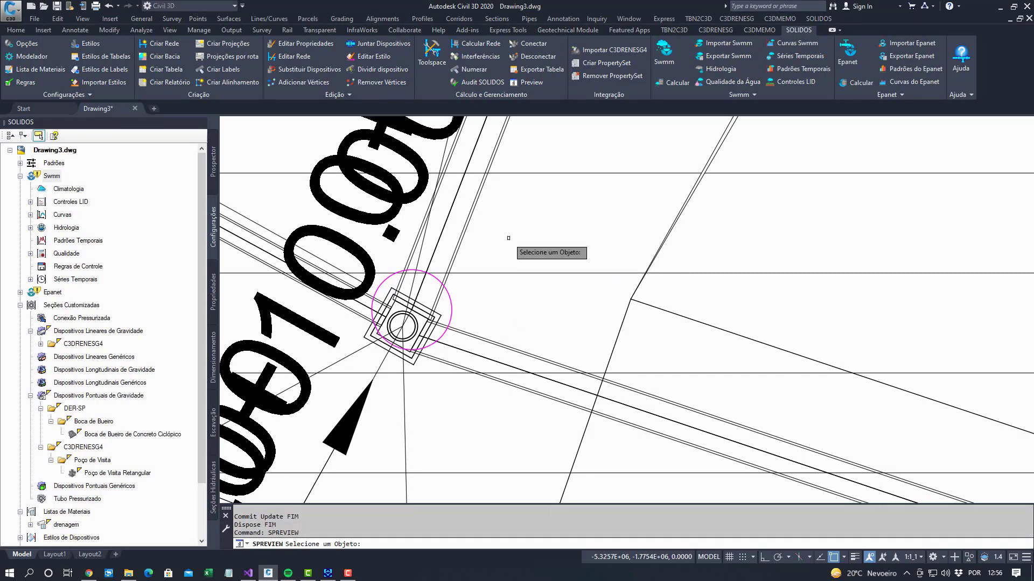
pyautogui.write('p')
pyautogui.press('Return')
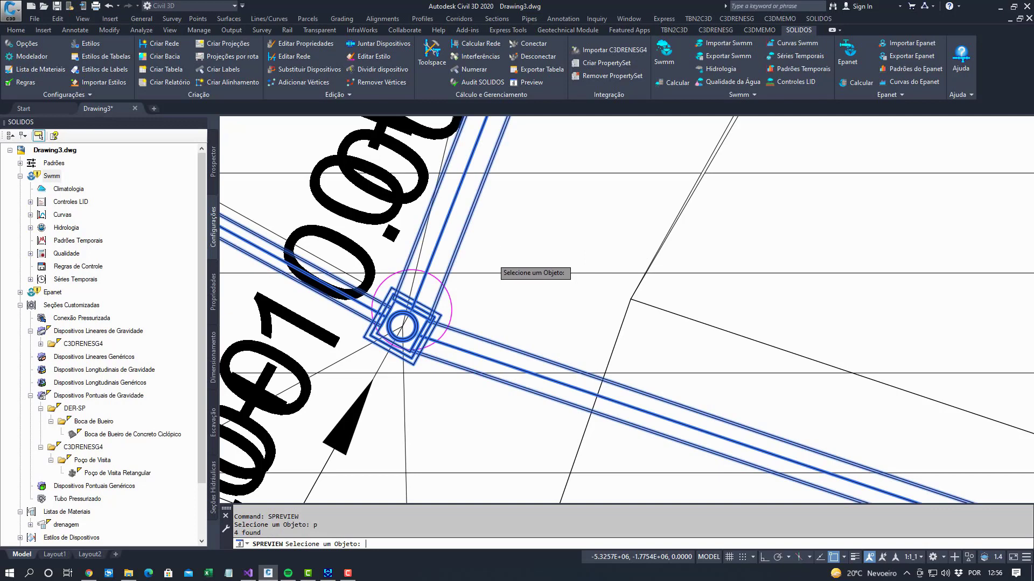
# Enlarge the 3D preview, examine how the pipes meet the manhole chamber from several angles, and close it
pyautogui.scroll(5, 545, 324)
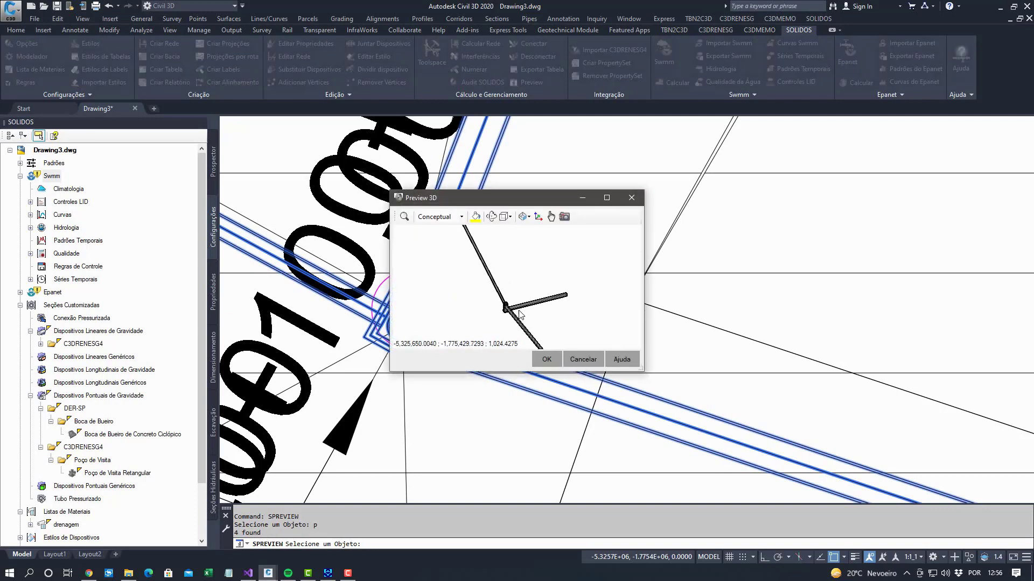
pyautogui.scroll(2, 551, 257)
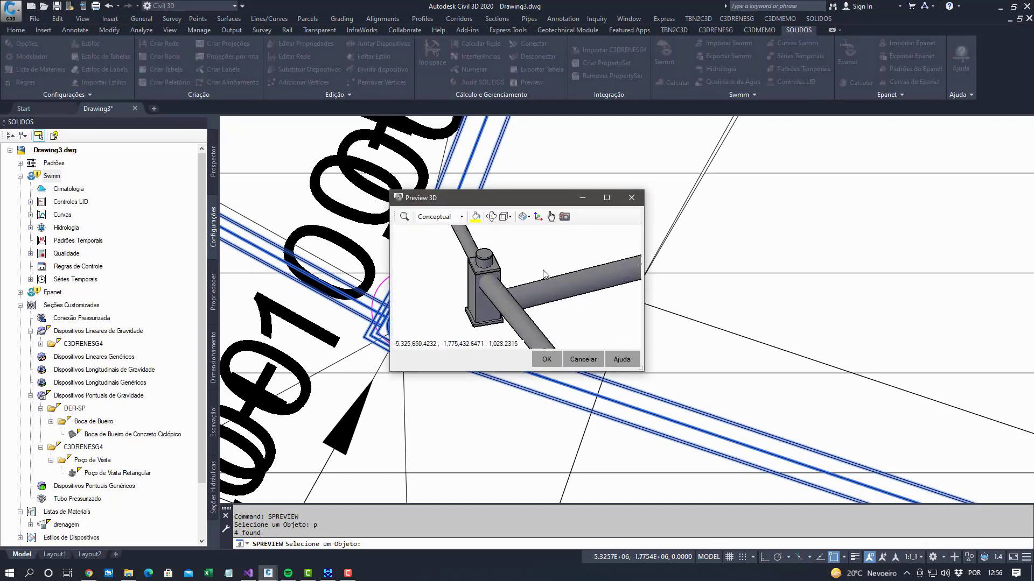
pyautogui.moveTo(643, 370); pyautogui.dragTo(726, 503)
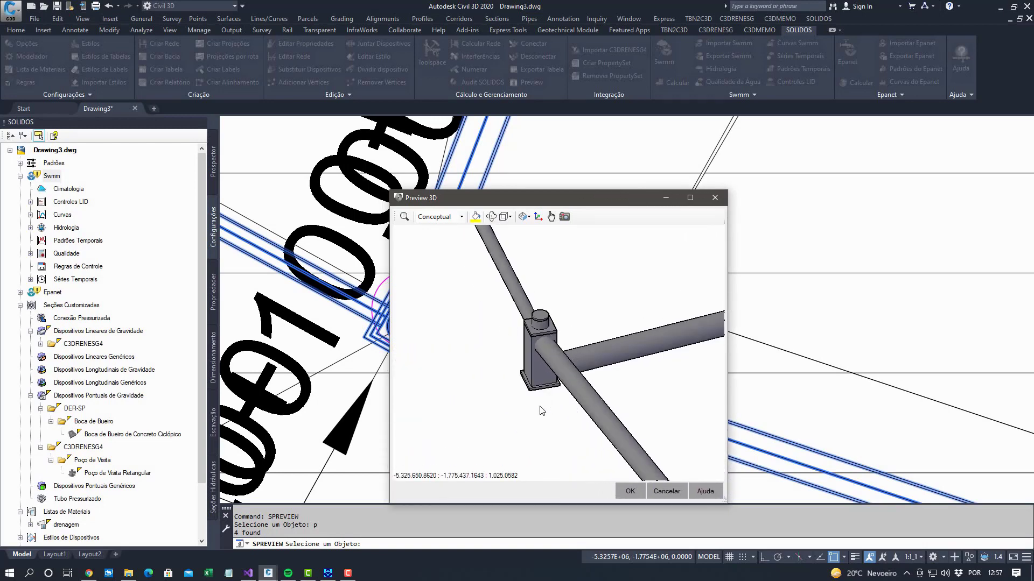
pyautogui.moveTo(539, 388); pyautogui.dragTo(520, 377, button='middle')
pyautogui.scroll(2, 520, 376)
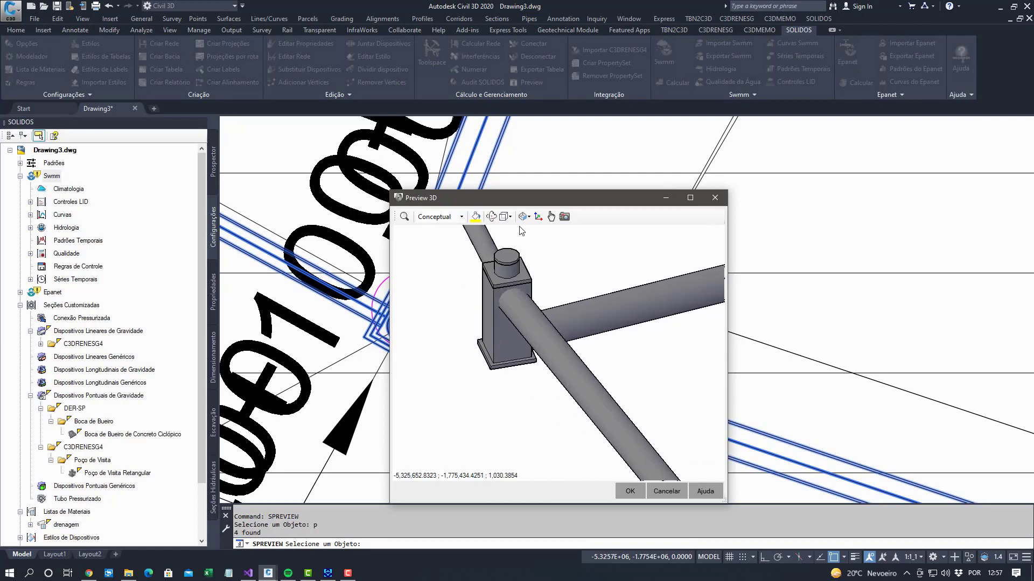
pyautogui.click(492, 217)
pyautogui.moveTo(490, 350); pyautogui.dragTo(504, 261)
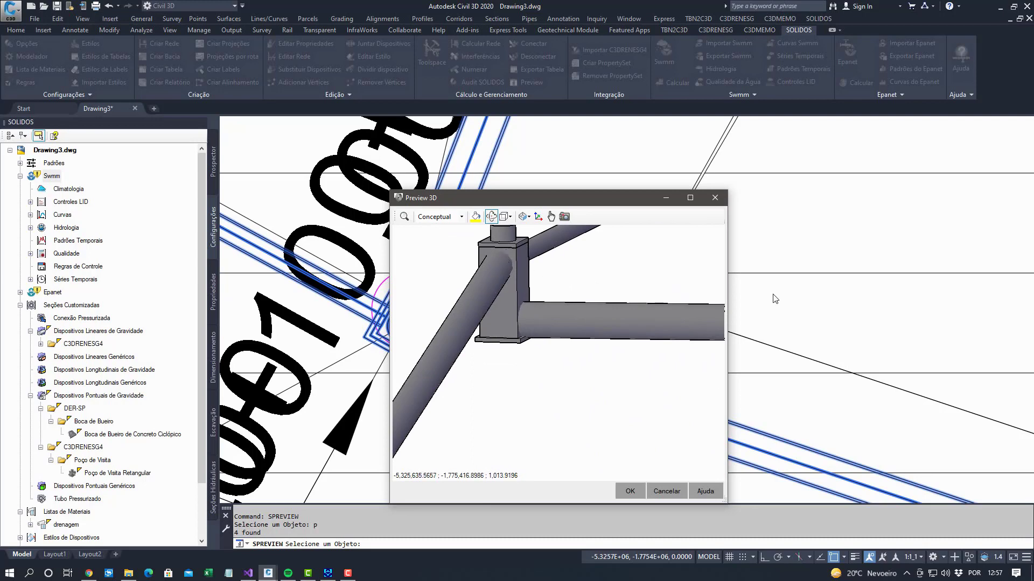
pyautogui.click(709, 203)
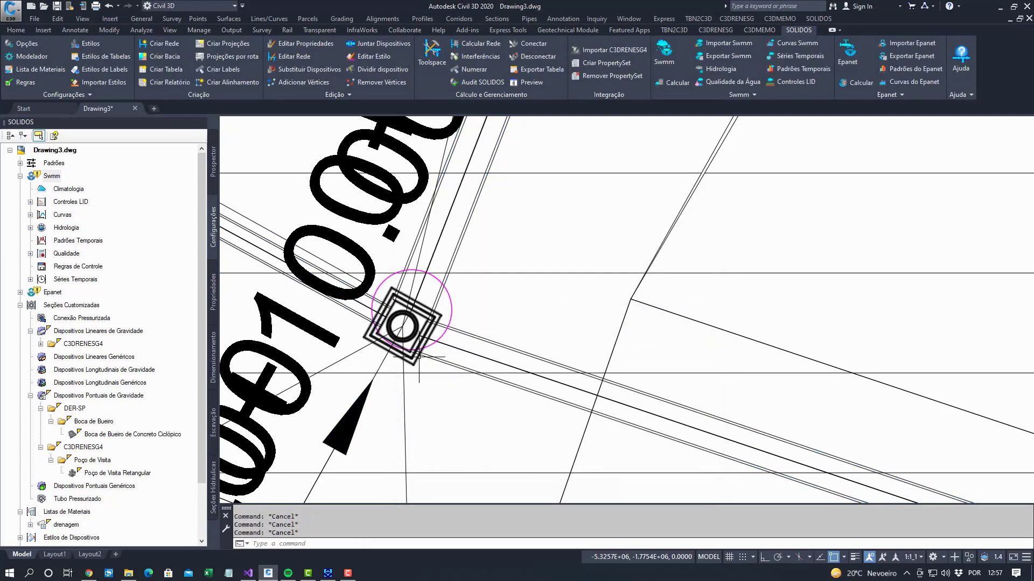
# Check the Altura section property of pipe C411, which runs from manhole J350 towards the outfall
pyautogui.click(418, 357)
pyautogui.moveTo(412, 418); pyautogui.dragTo(502, 474, button='middle')
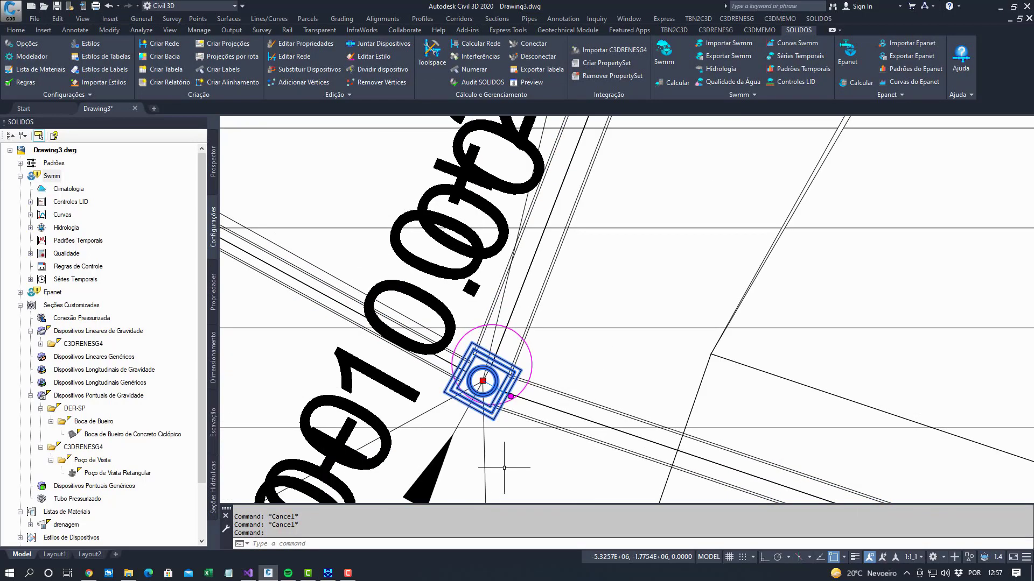
pyautogui.scroll(3, 506, 439)
pyautogui.moveTo(509, 433); pyautogui.dragTo(480, 457, button='middle')
pyautogui.press('Escape')
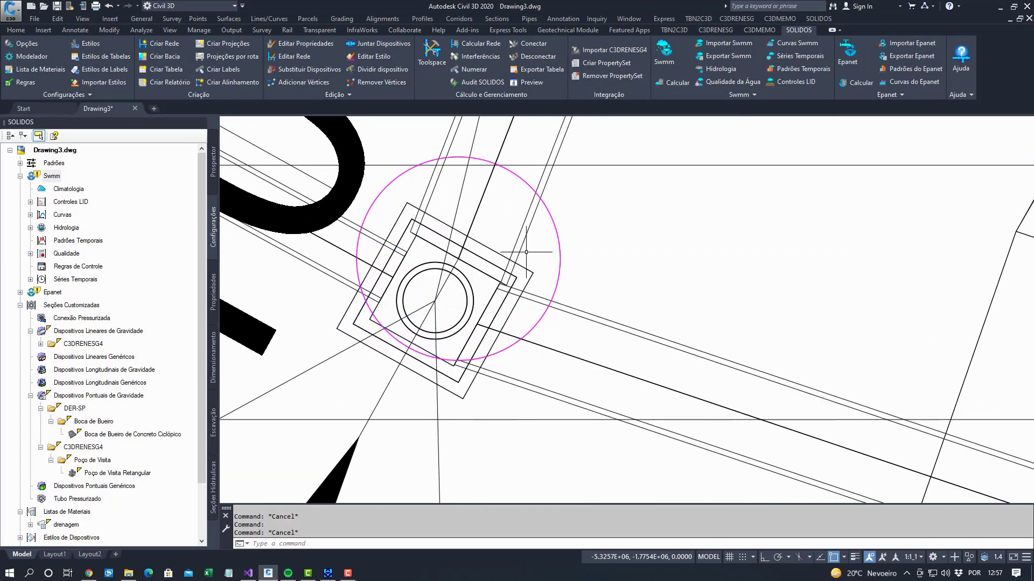
pyautogui.click(523, 246)
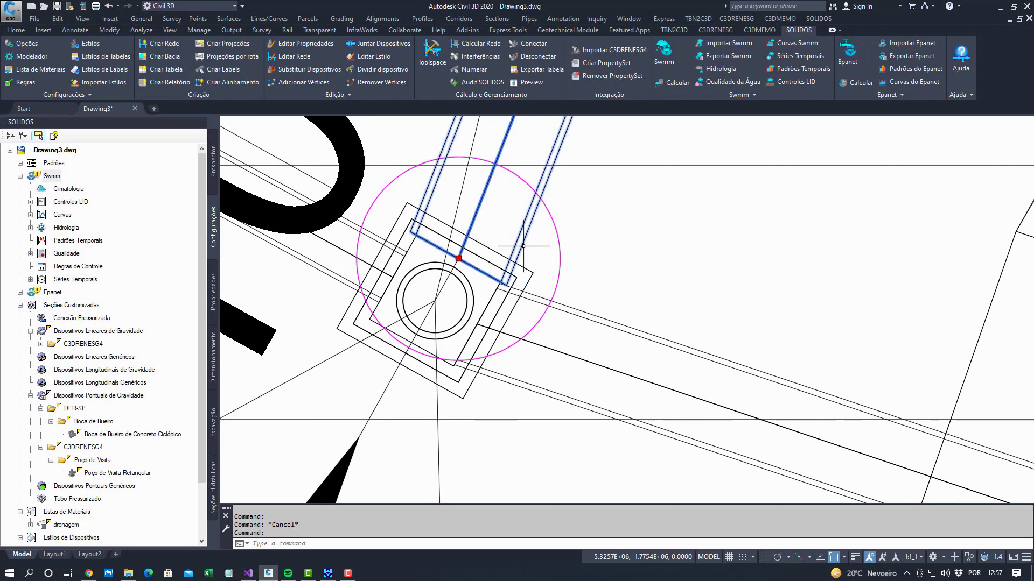
pyautogui.click(213, 294)
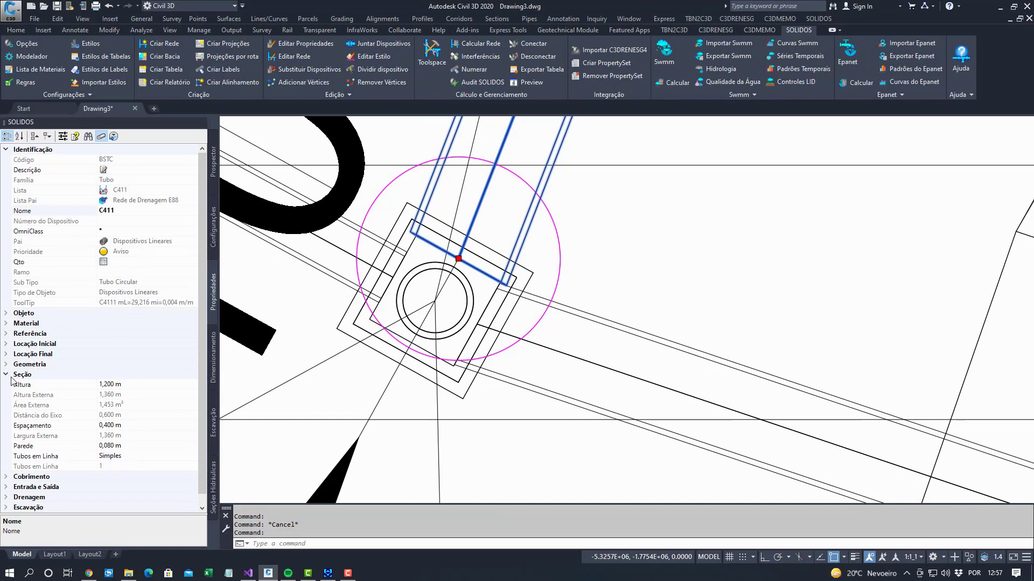
pyautogui.click(47, 386)
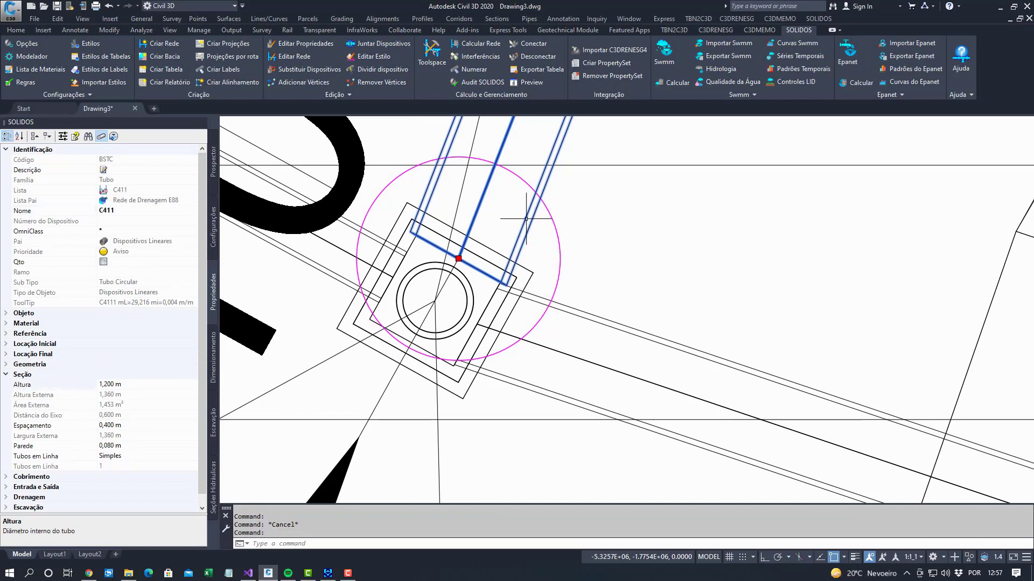
pyautogui.moveTo(526, 219)
pyautogui.press('Escape')
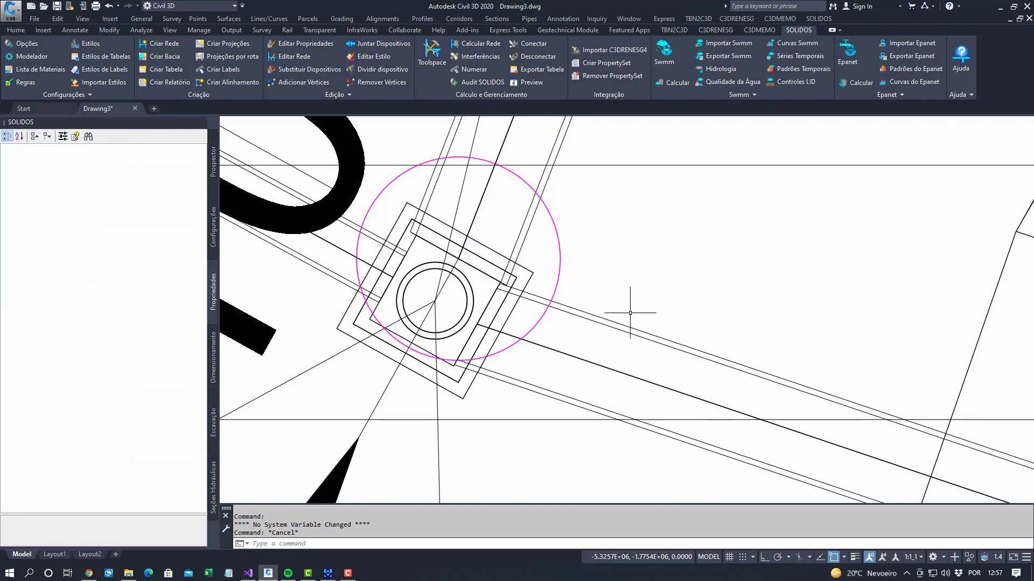
pyautogui.press('Escape')
# Review the section dimensions of manhole J350 in its properties
pyautogui.click(531, 279)
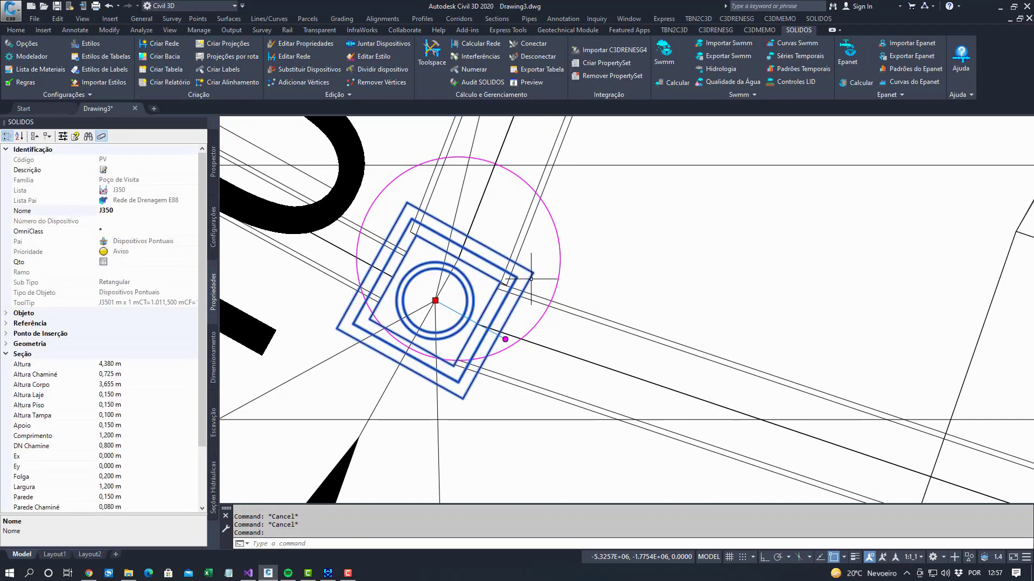
pyautogui.scroll(-6, 531, 279)
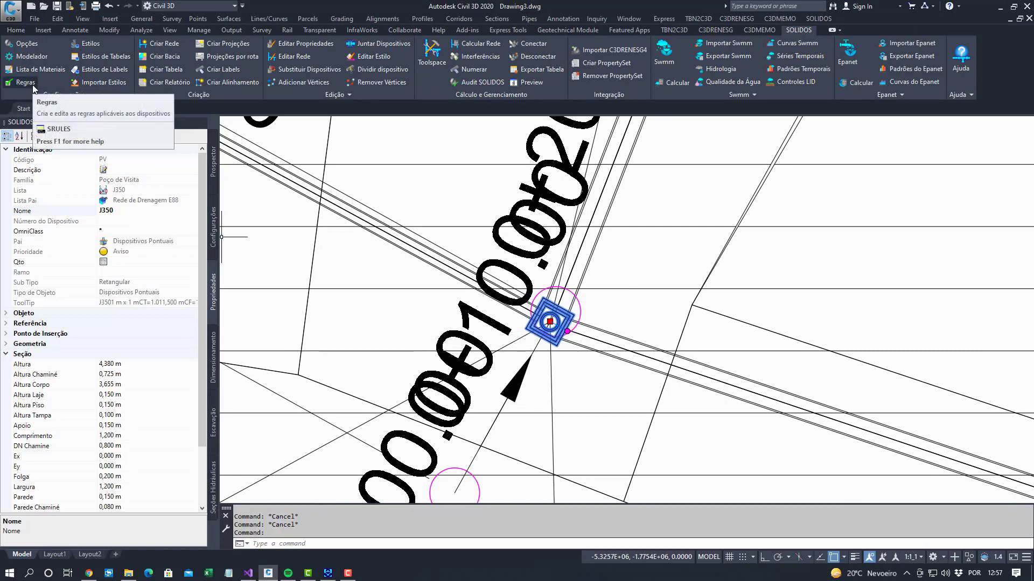
pyautogui.scroll(-14, 592, 269)
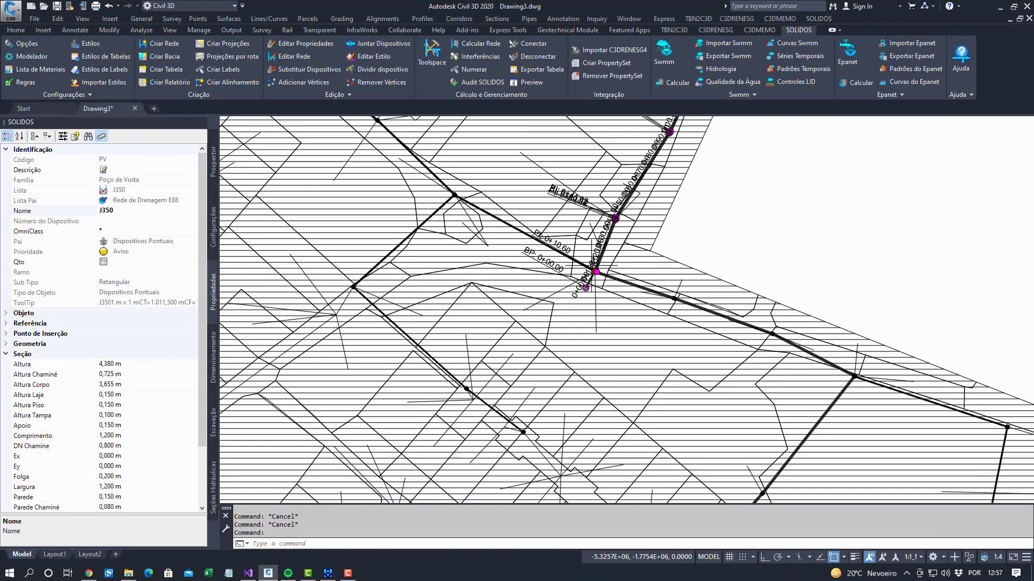
pyautogui.moveTo(591, 313)
pyautogui.mouseDown(button='middle')
pyautogui.moveTo(617, 342)
pyautogui.moveTo(512, 279)
pyautogui.mouseUp(button='middle')
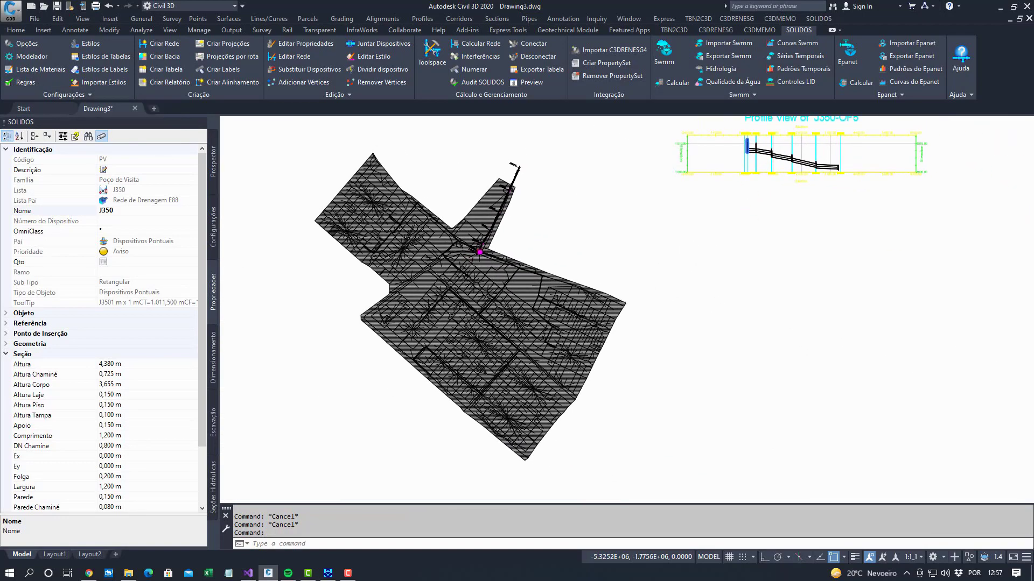